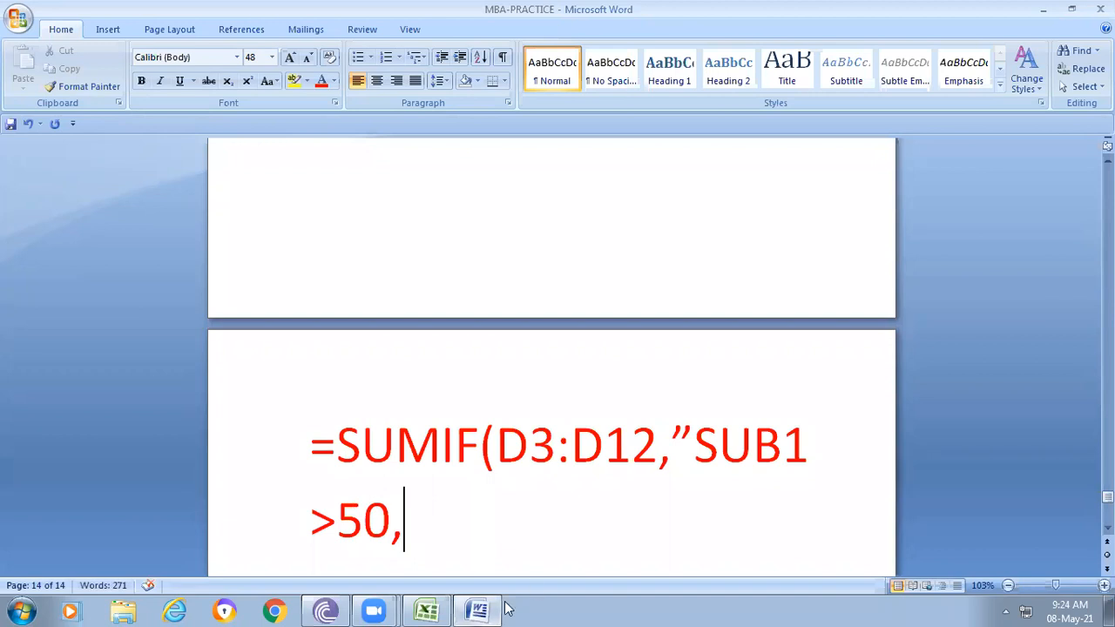
Switch to the MBA-PRACTICE-3 workbook in Excel and add a new blank worksheet after Sheet1.
click(429, 610)
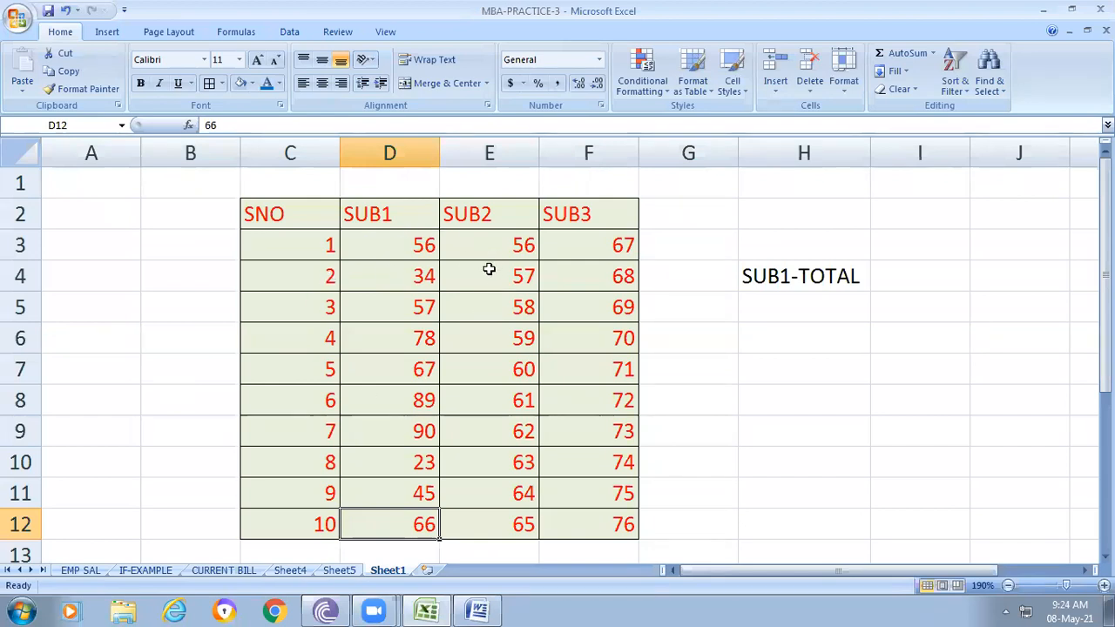
click(427, 571)
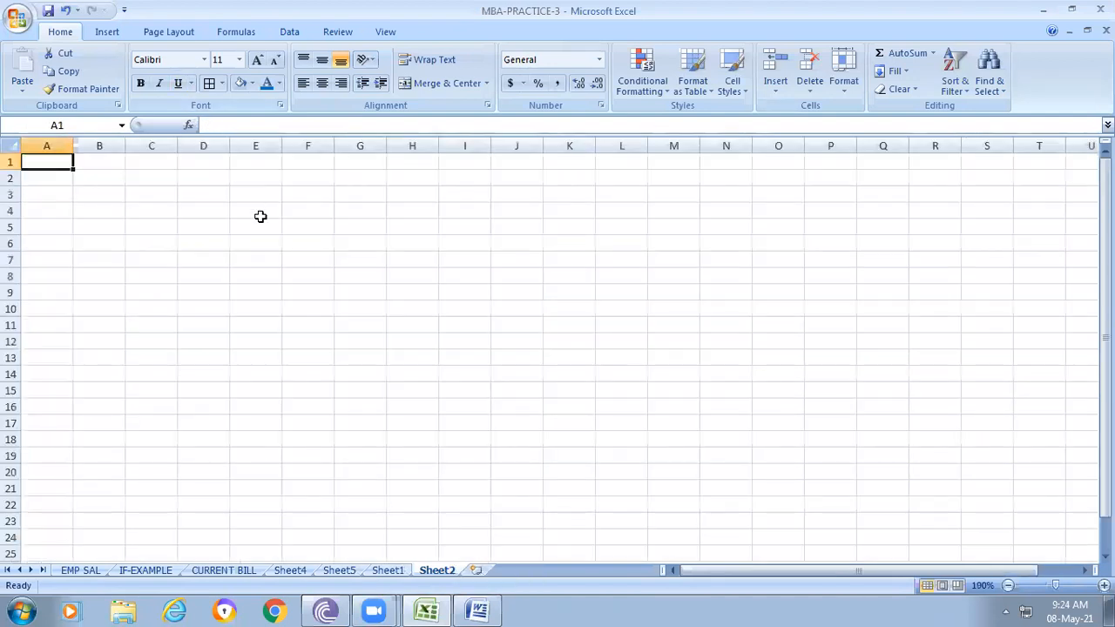
scroll(304, 319, up, 3)
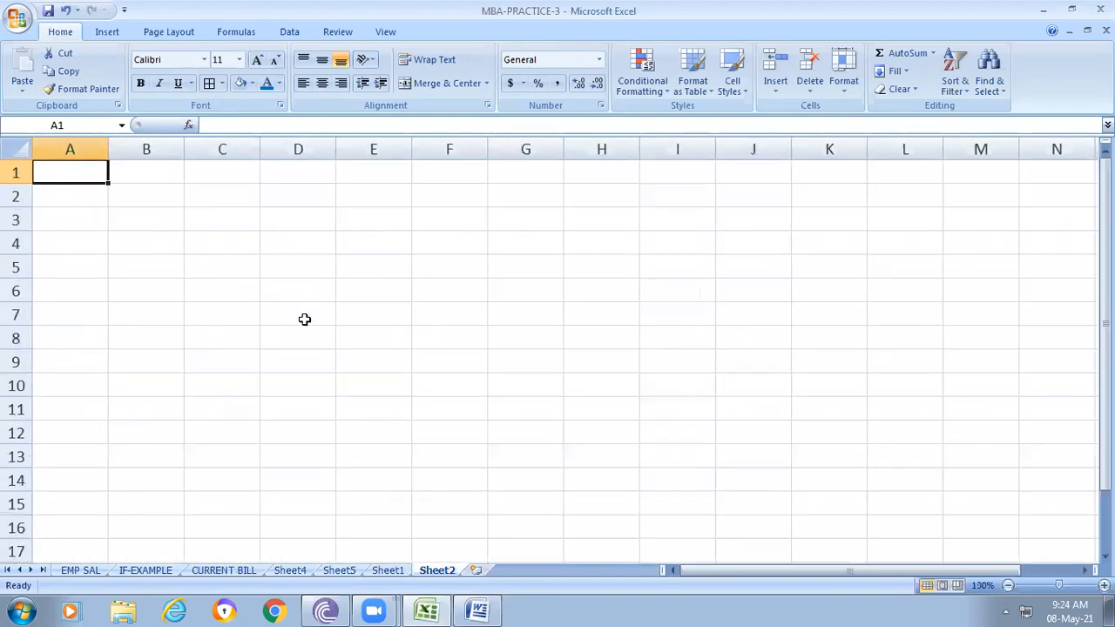
Enter the numbers 1 to 5 down cells B2 to B6 of the new sheet.
click(174, 197)
scroll(368, 295, up, 2)
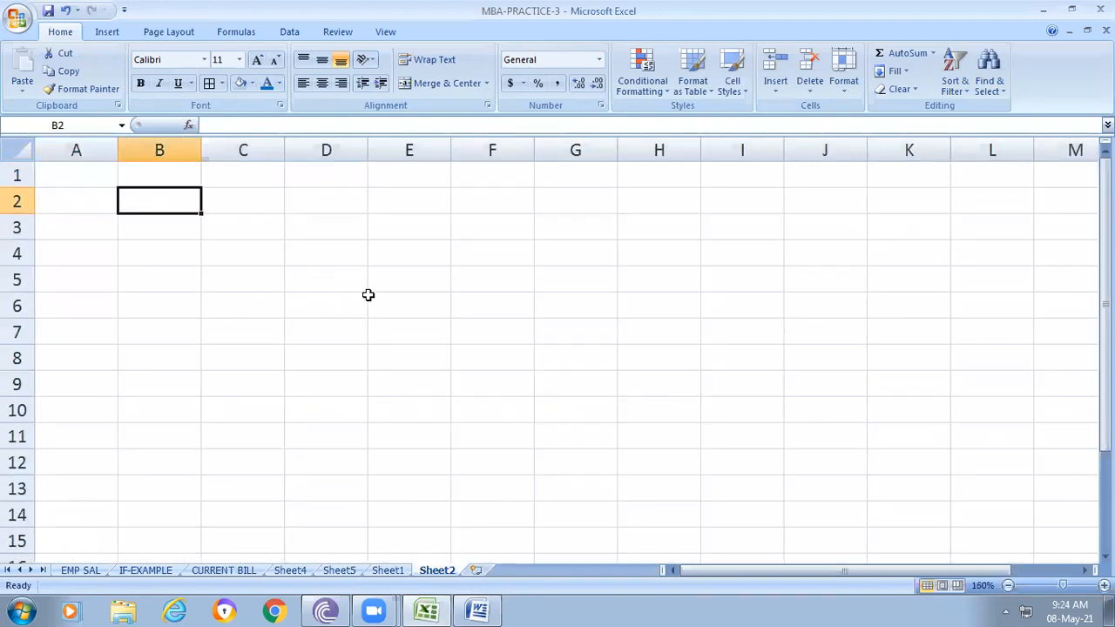
text(1)
key(Return)
text(2)
key(Return)
text(3)
key(Return)
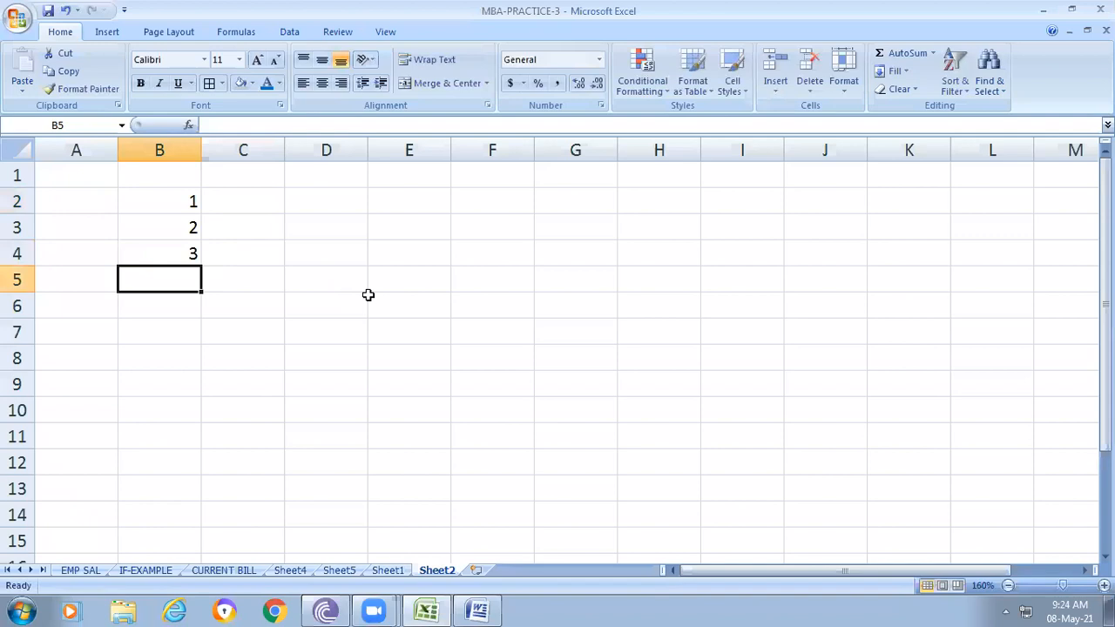
text(4)
key(Return)
text(5)
key(Return)
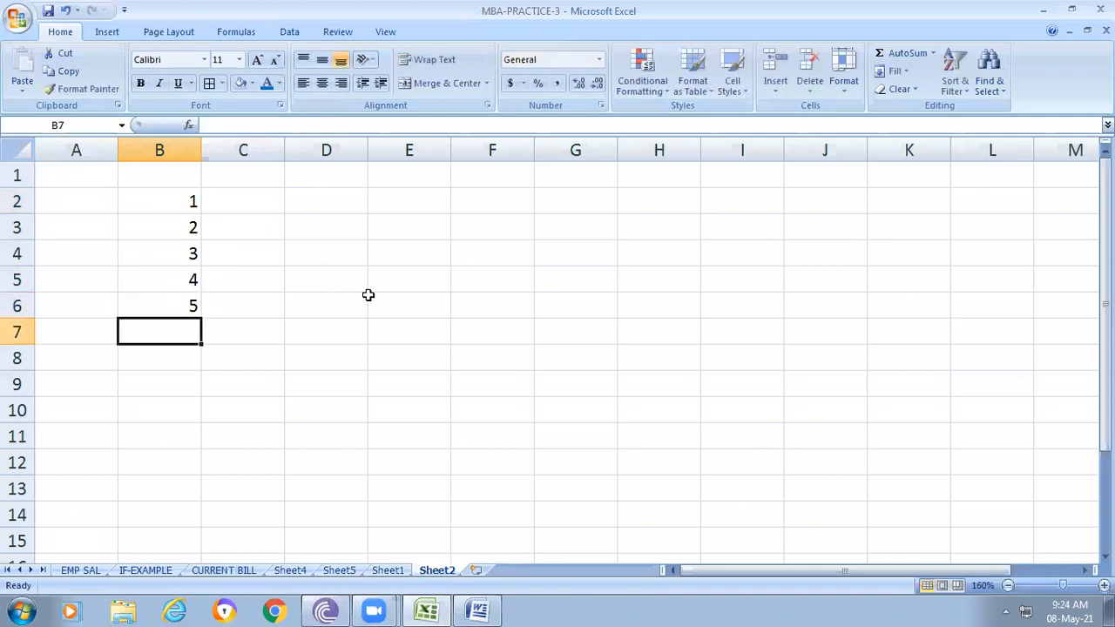
text(5)
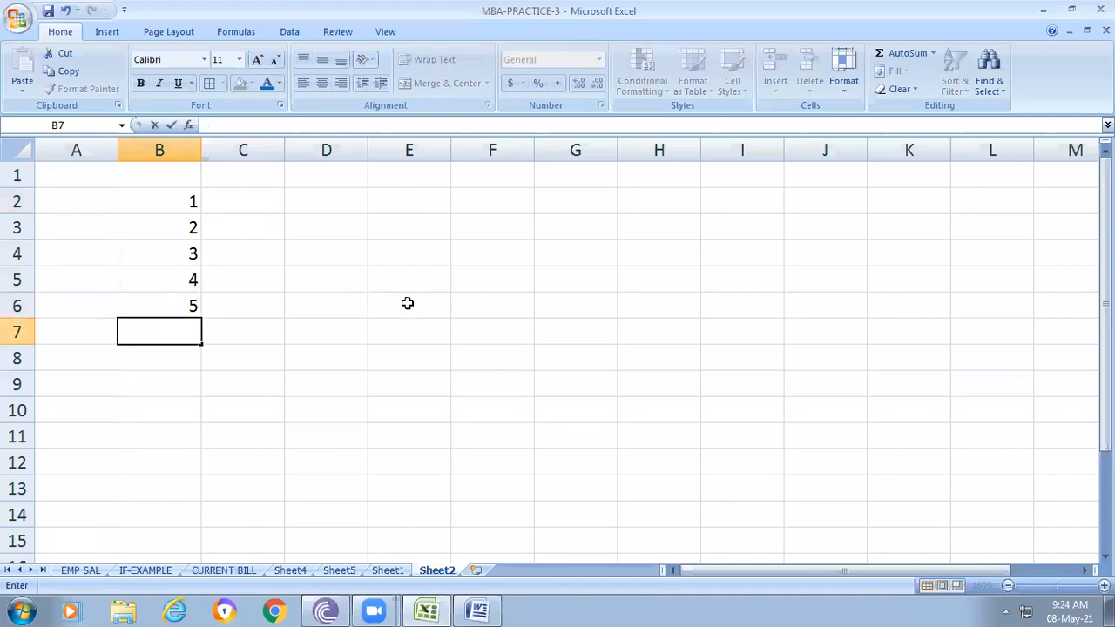
Enter COMPUTERS, LAPTOPS, COMPUTERS, LAPTOPS and MACHINES in cells C2 to C6 and widen column C to about 13.71.
click(263, 210)
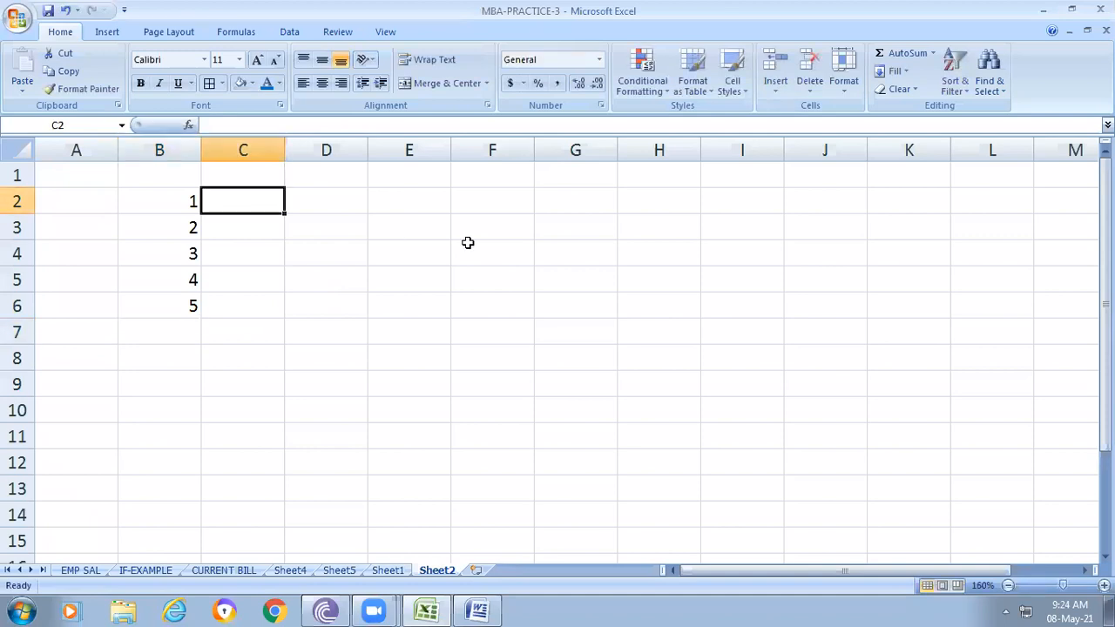
text(COMP)
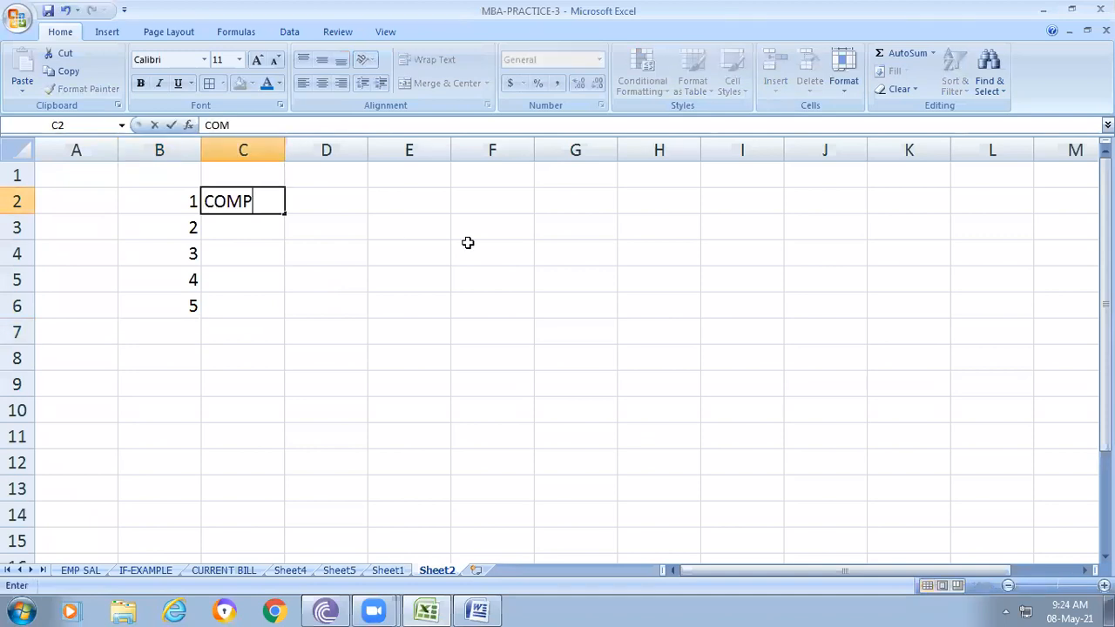
text(UTES)
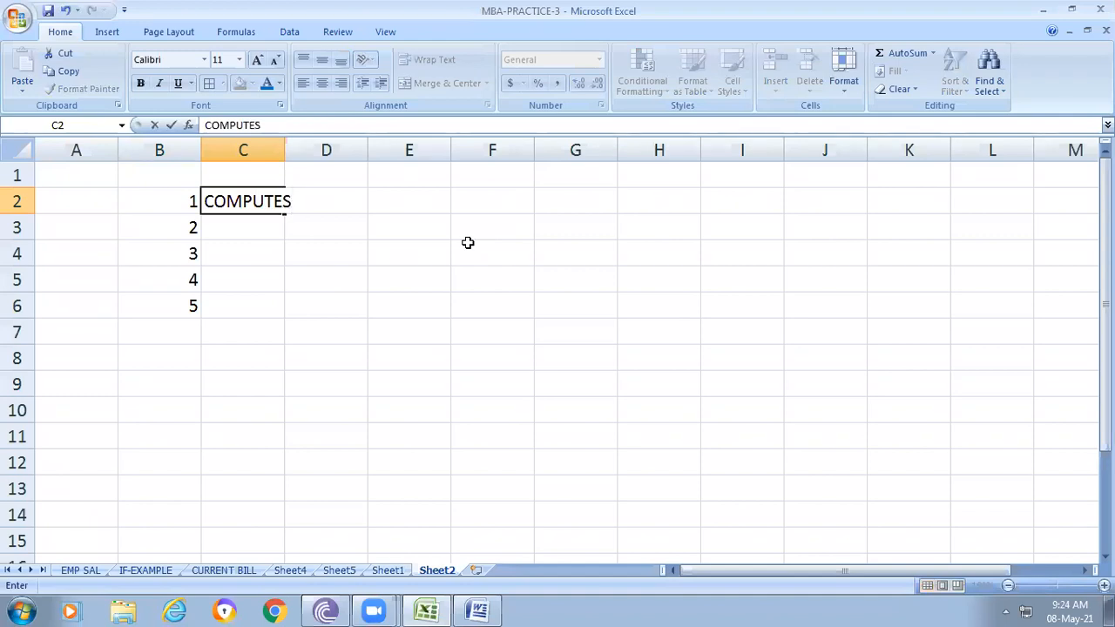
text(RS)
key(Return)
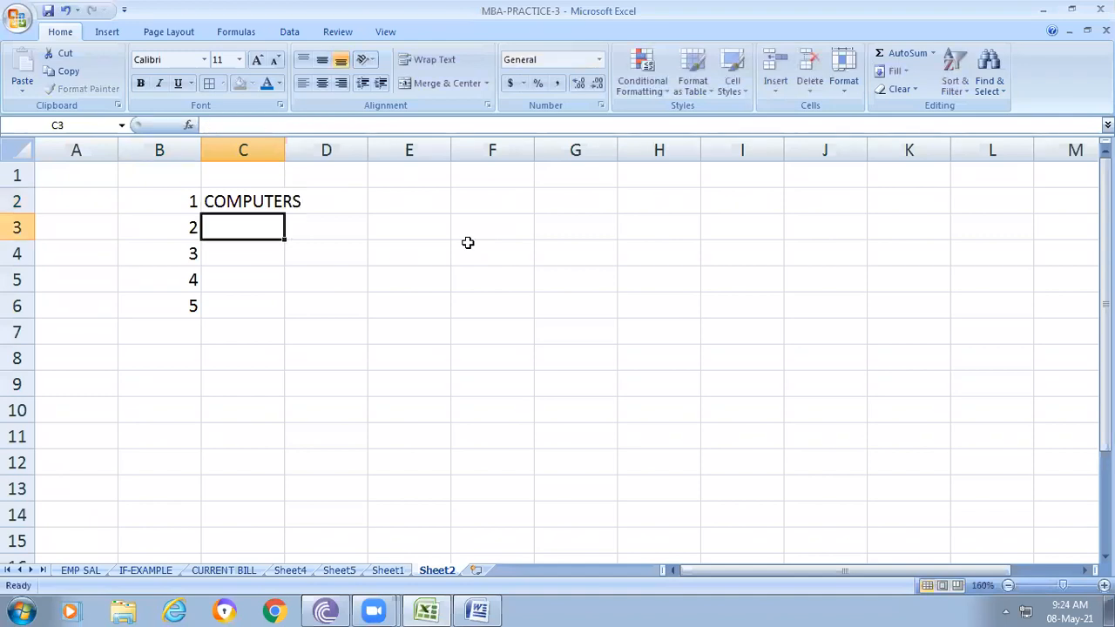
text(LAPTOPS)
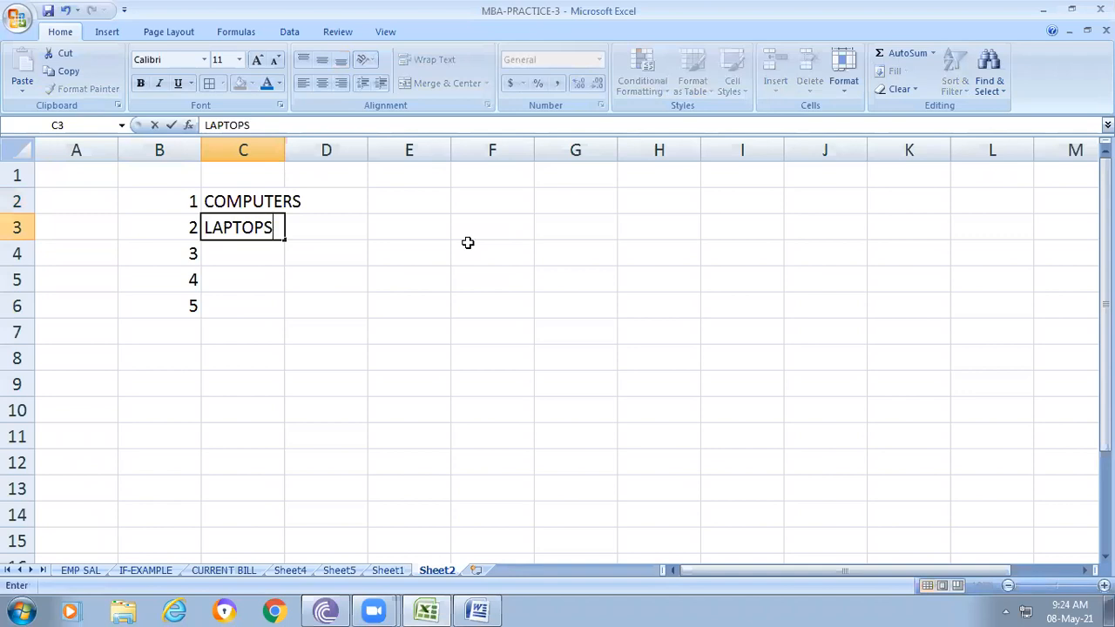
key(Return)
text(COMPUTERS)
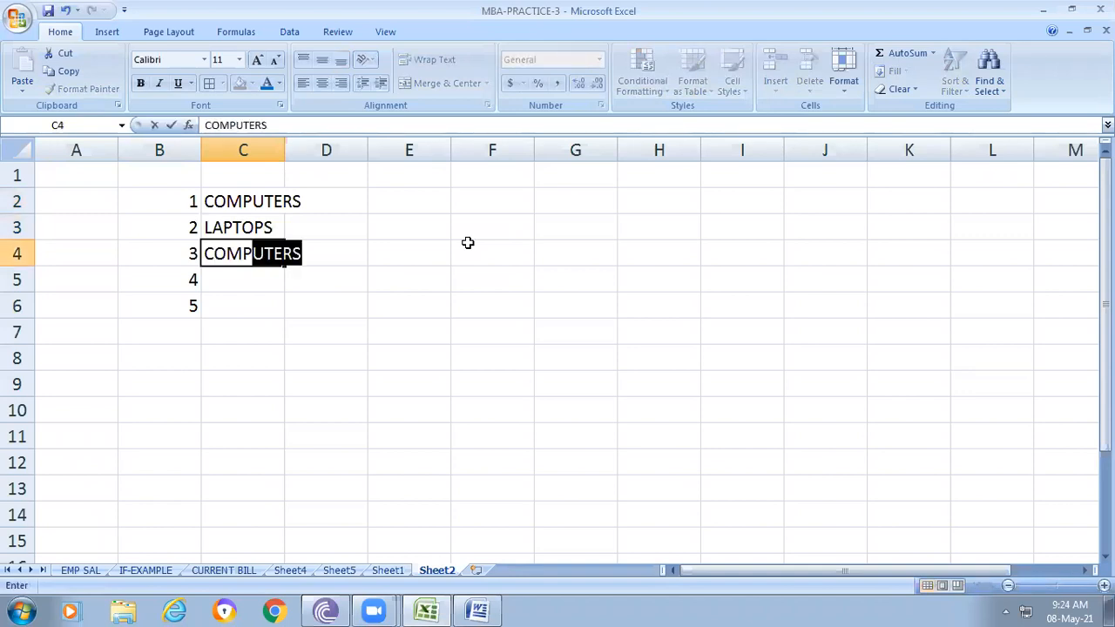
key(Return)
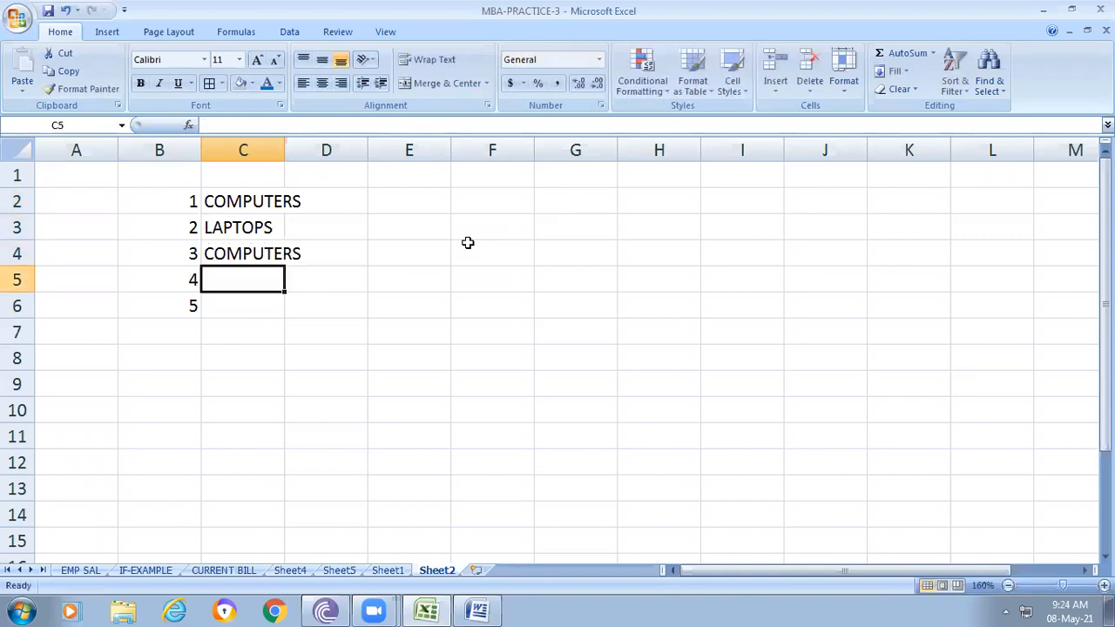
text(LAPTOP)
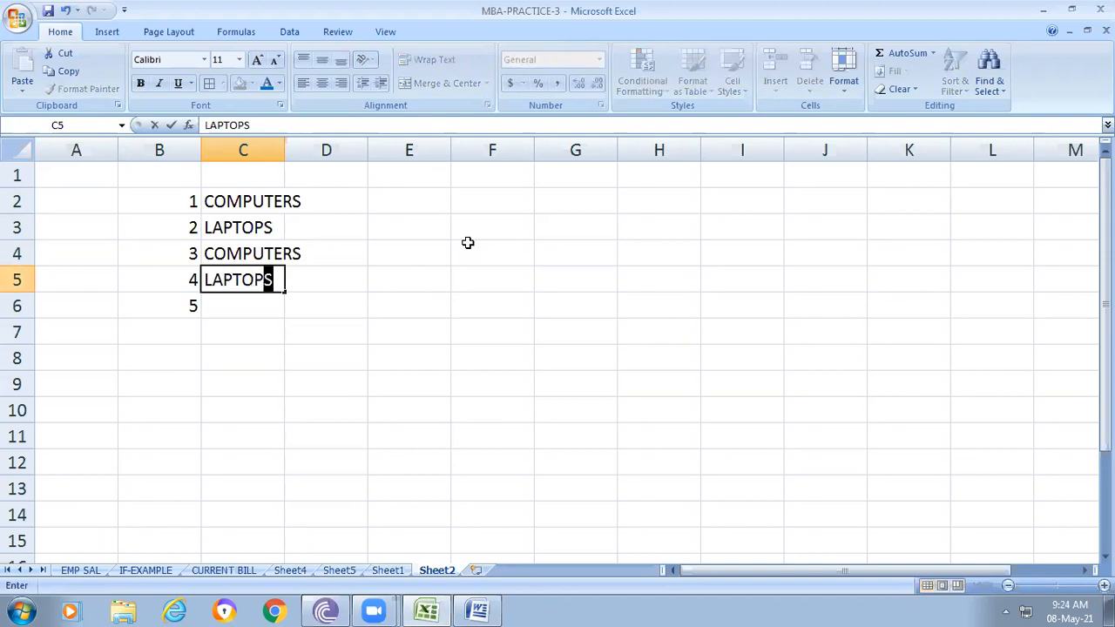
key(Return)
text(MA)
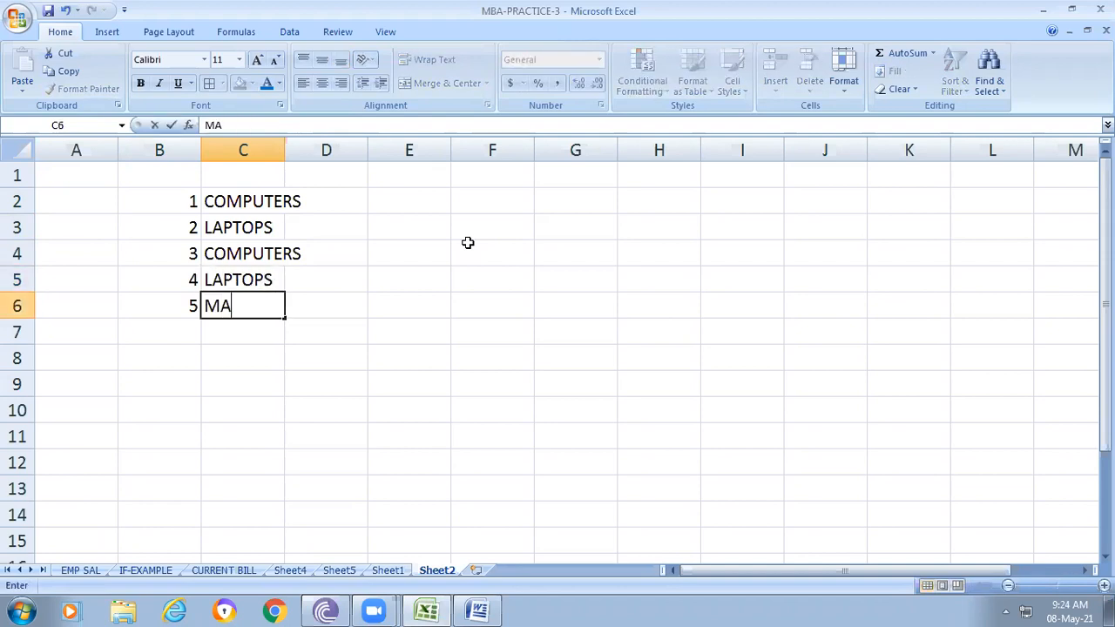
text(CHINES)
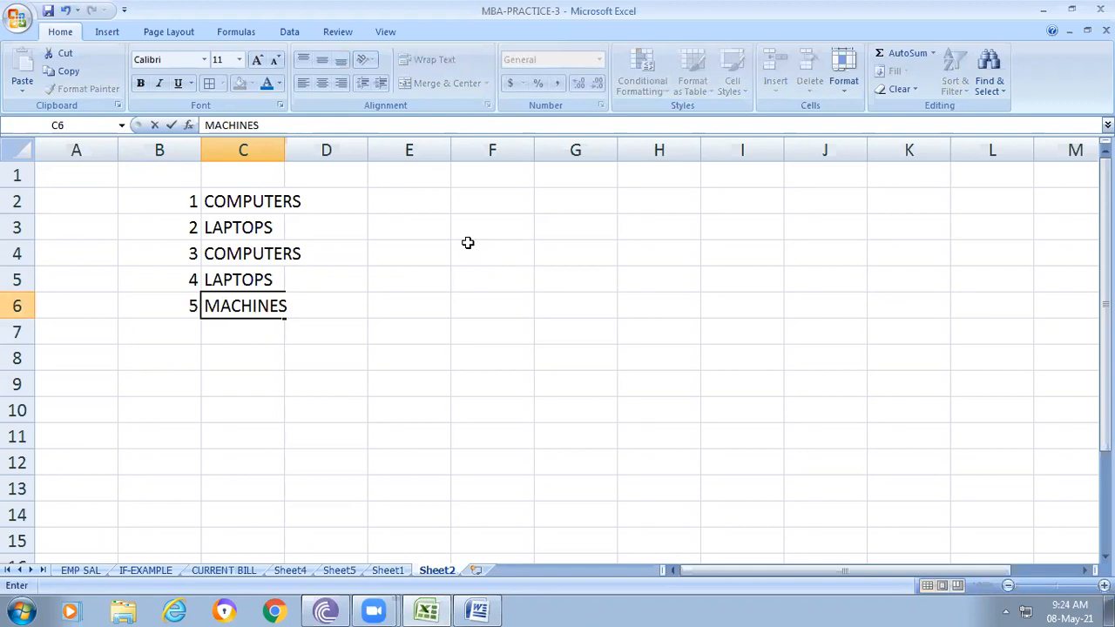
click(635, 376)
drag(284, 150, 334, 153)
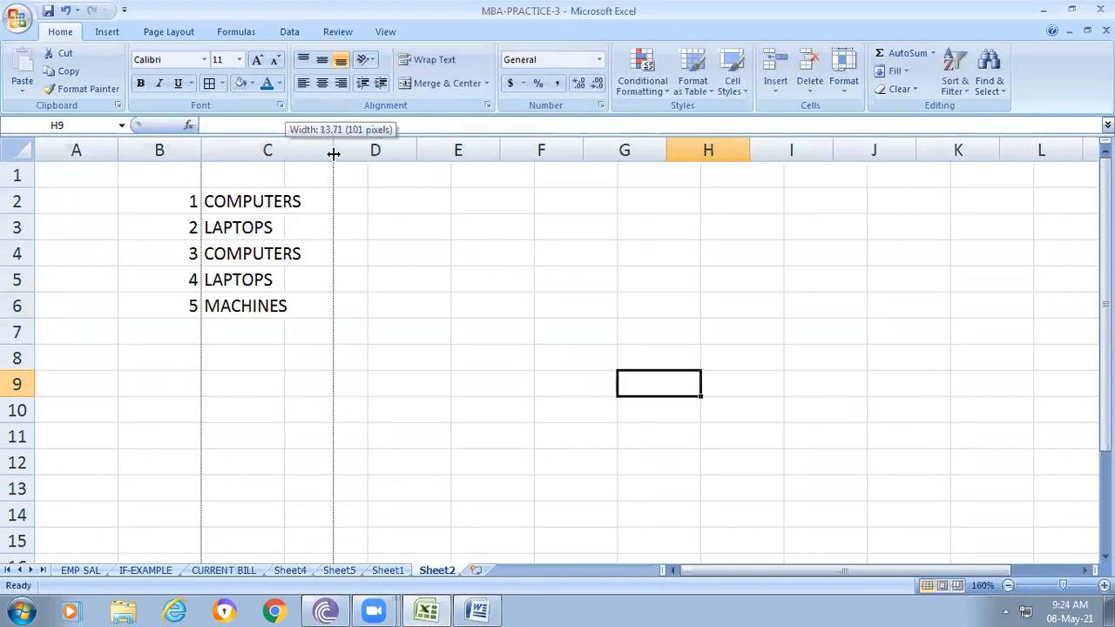
Add the column headings PNO, PNAME and AMOUNT in cells B1, C1 and D1.
click(171, 174)
text(S)
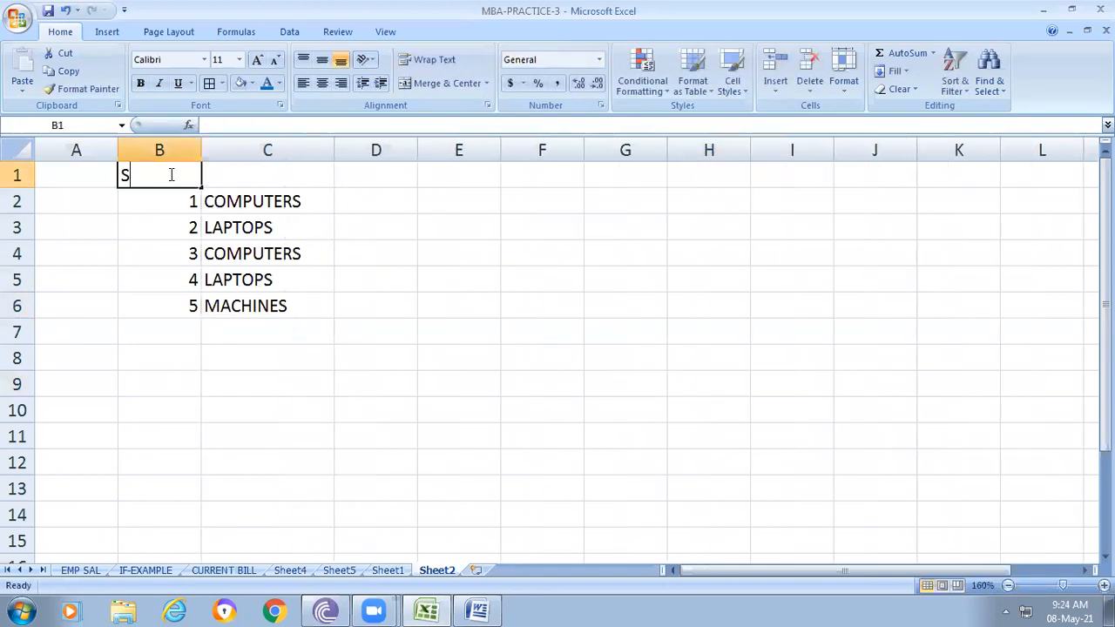
text(PNO)
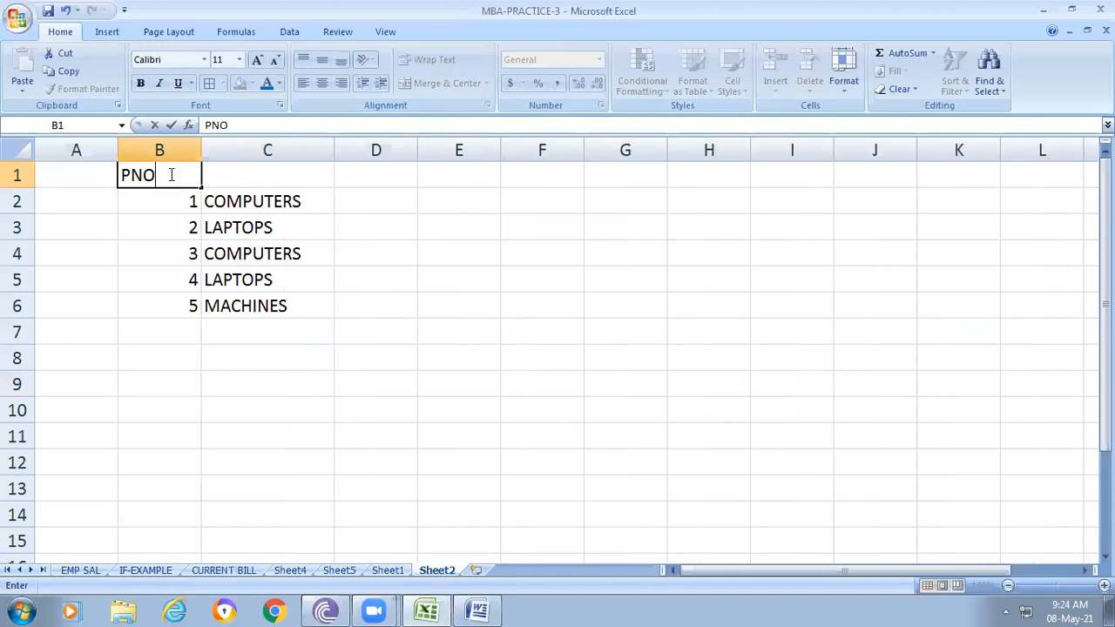
key(Tab)
text(PNAME)
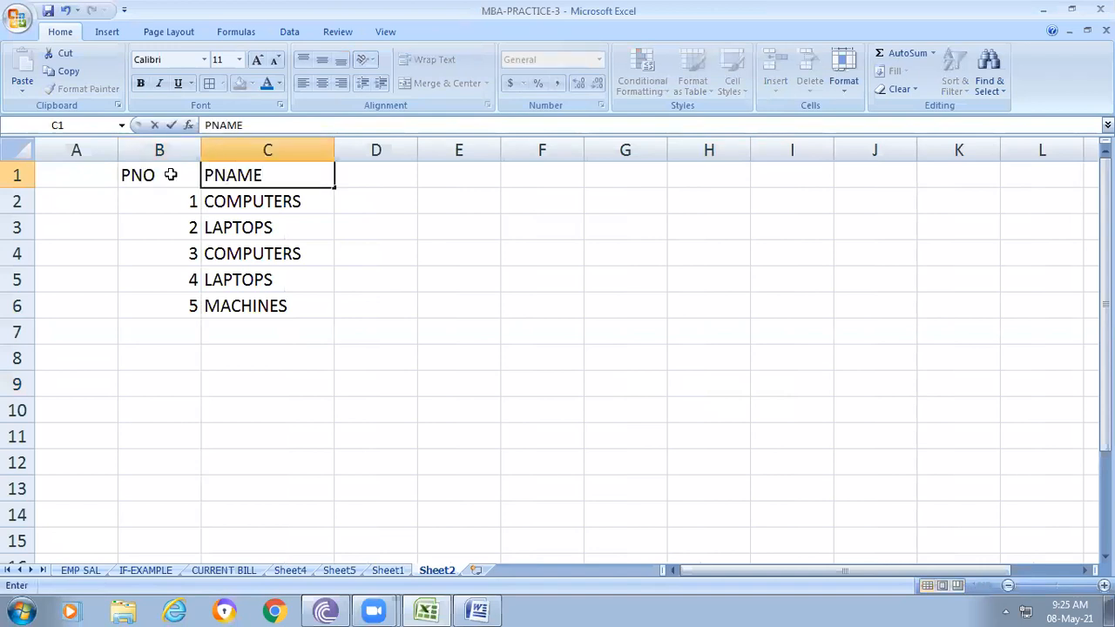
key(Tab)
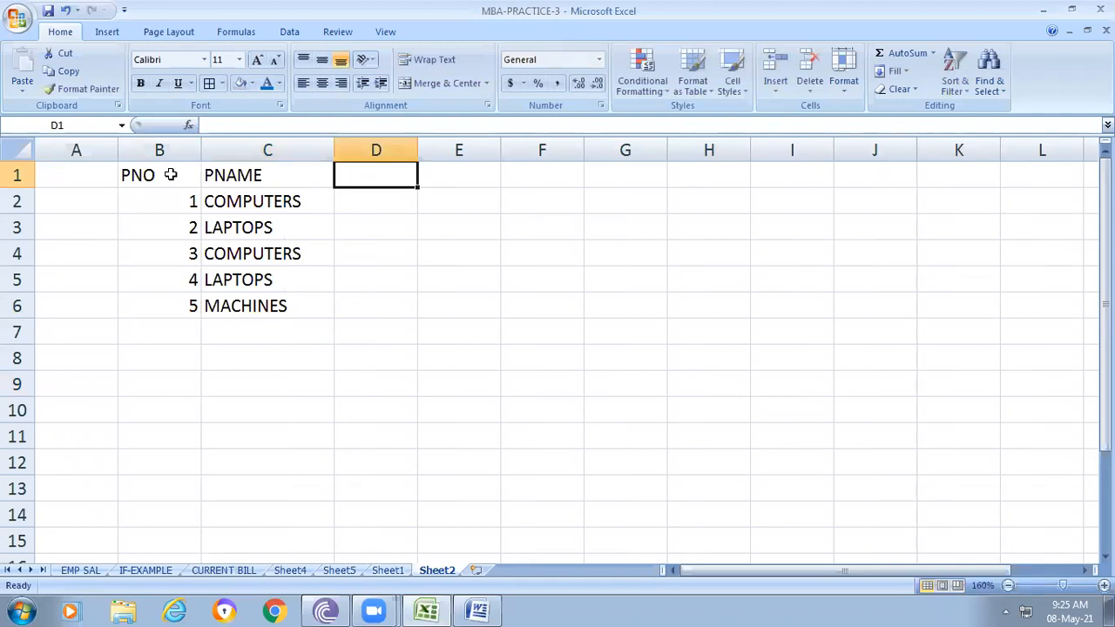
text(AMOUNT)
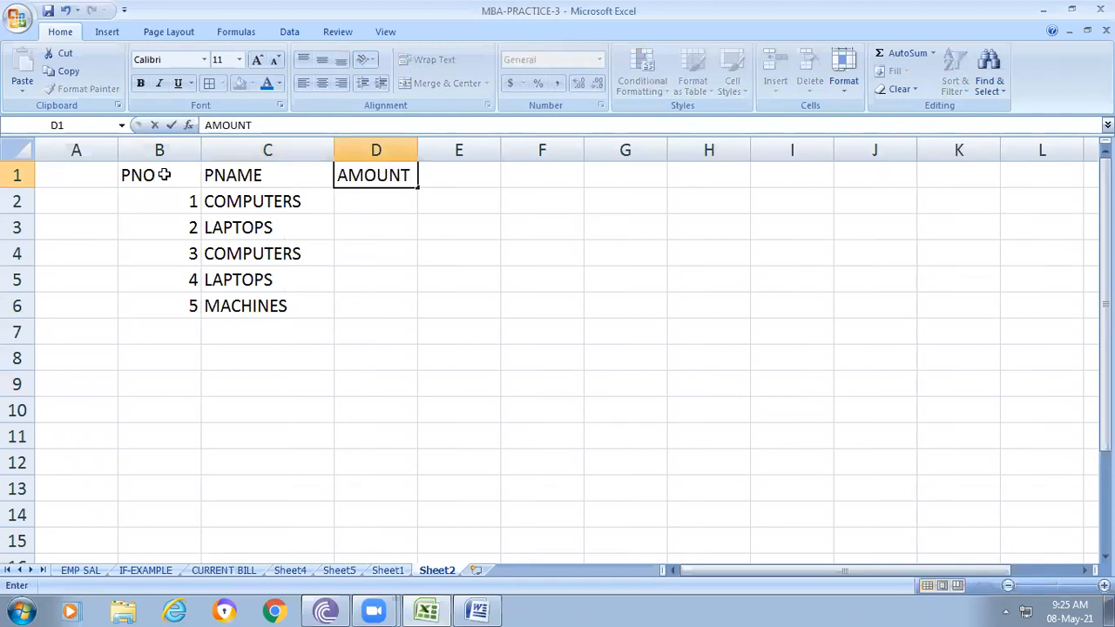
Fill the AMOUNT column in D2 to D6 with 50000, 20000, 40000, 60000 and 70000.
click(372, 204)
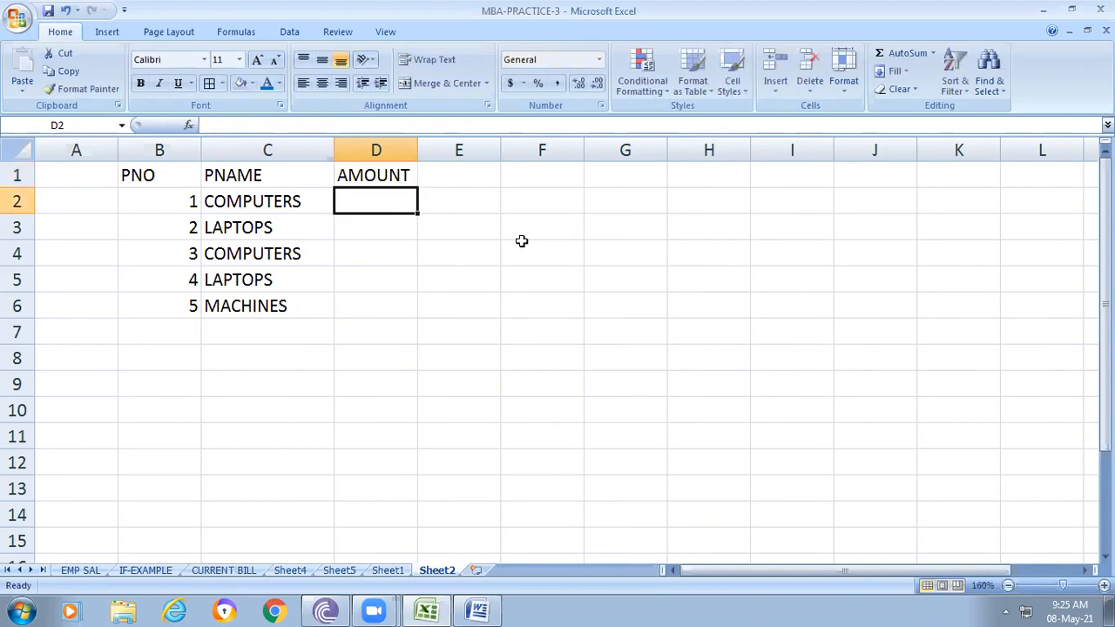
text(50000)
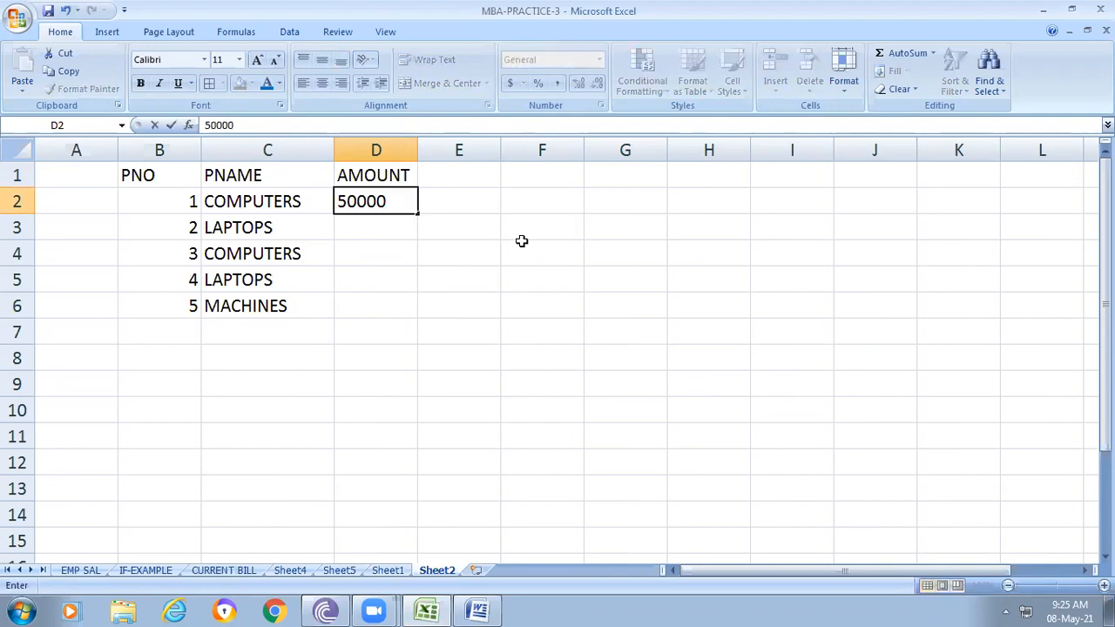
key(Return)
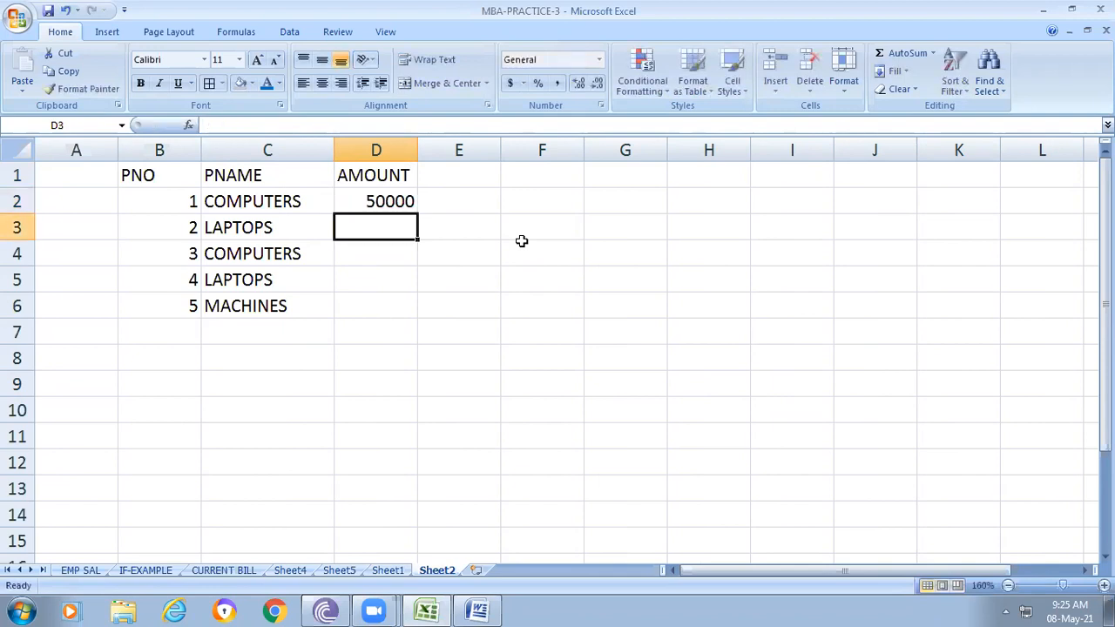
text(2000)
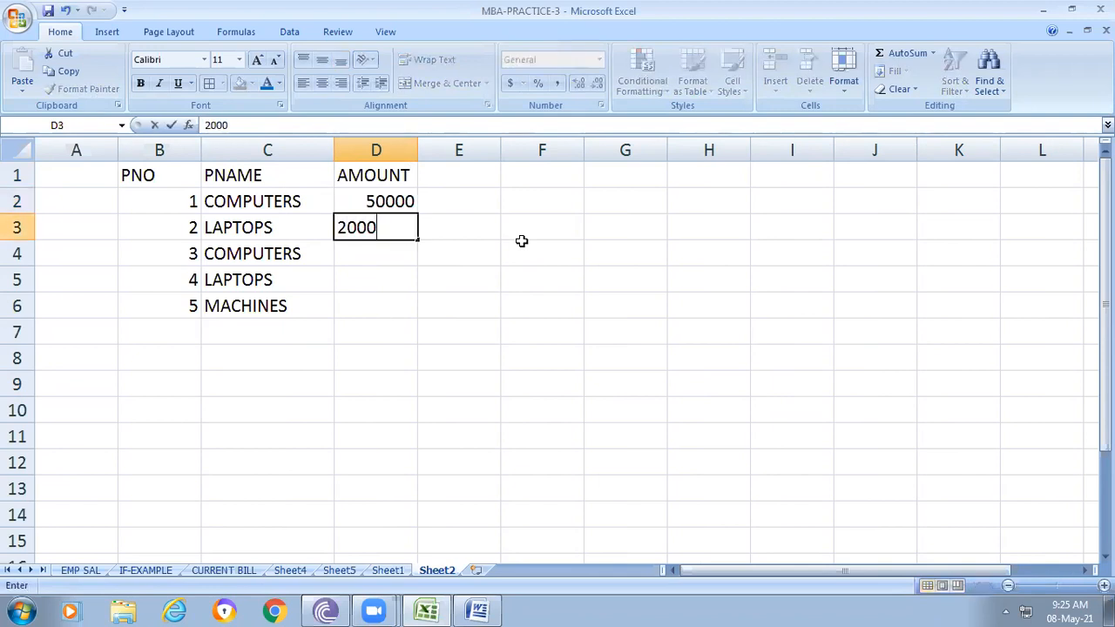
text(0)
key(Return)
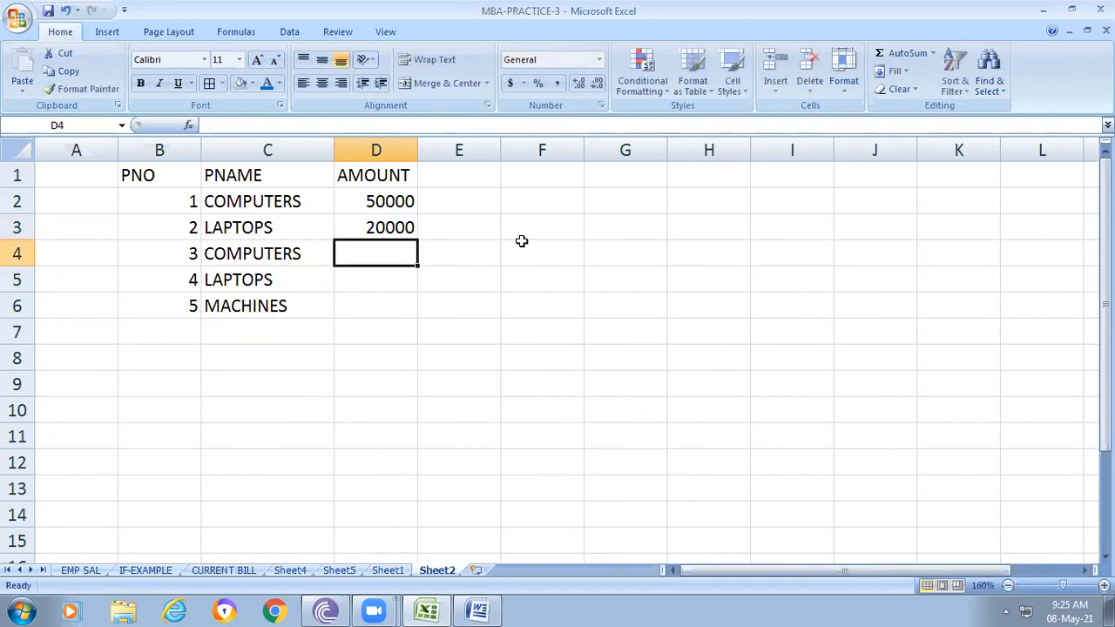
text(40000)
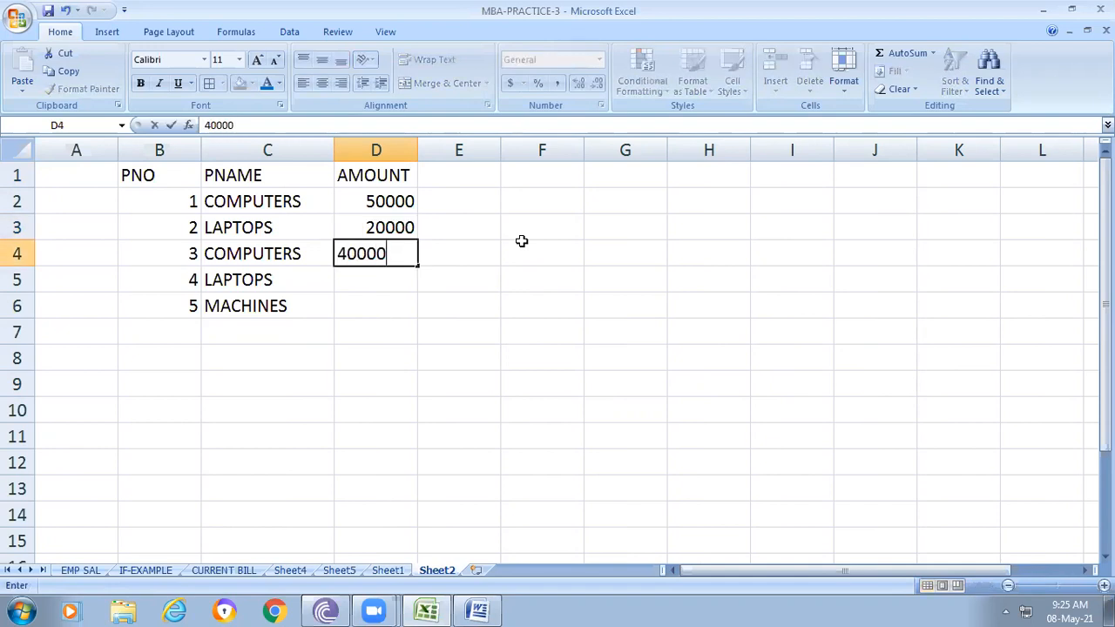
key(Return)
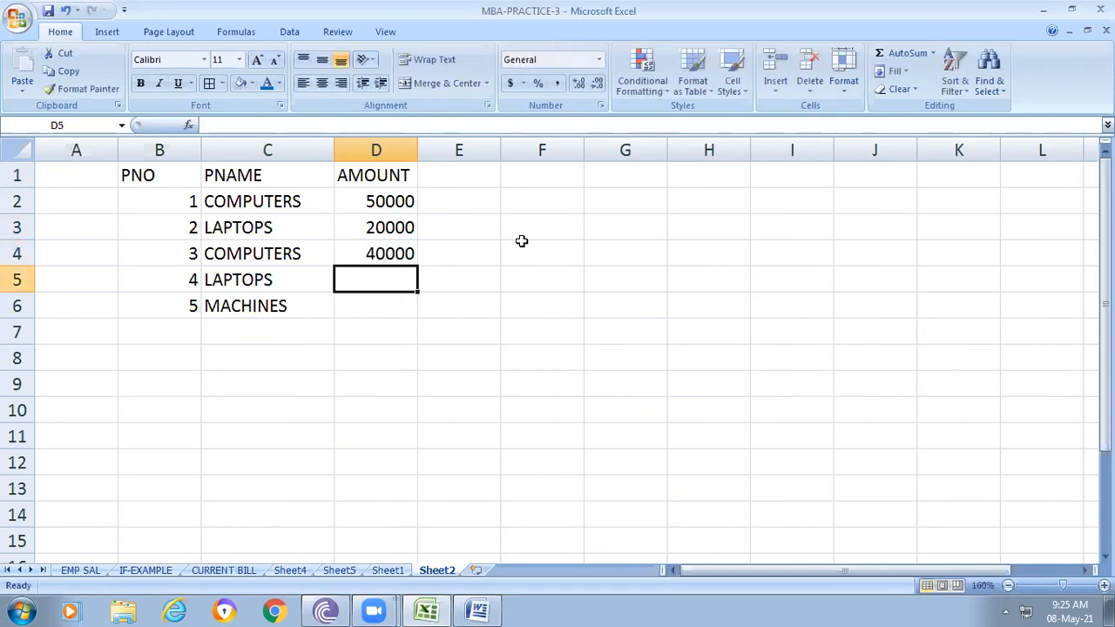
text(60000)
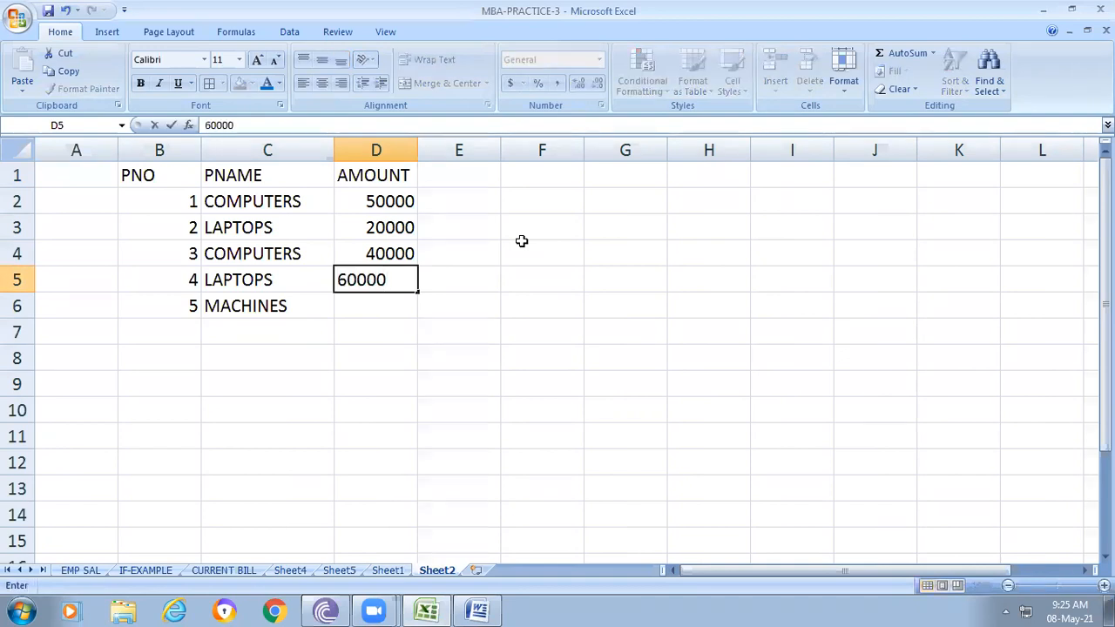
key(Return)
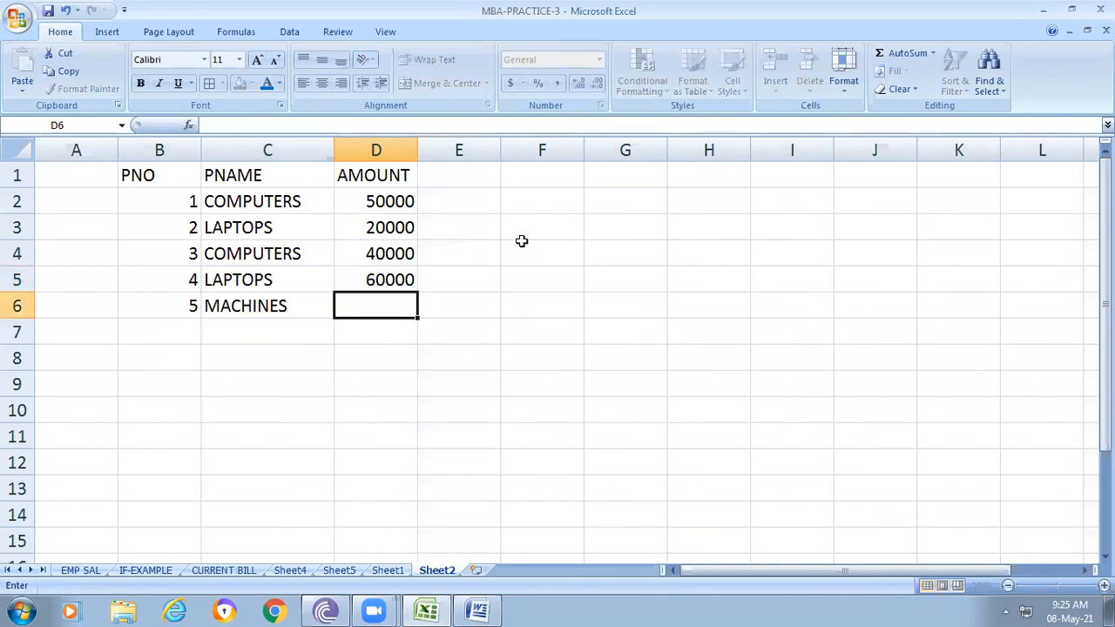
text(7000)
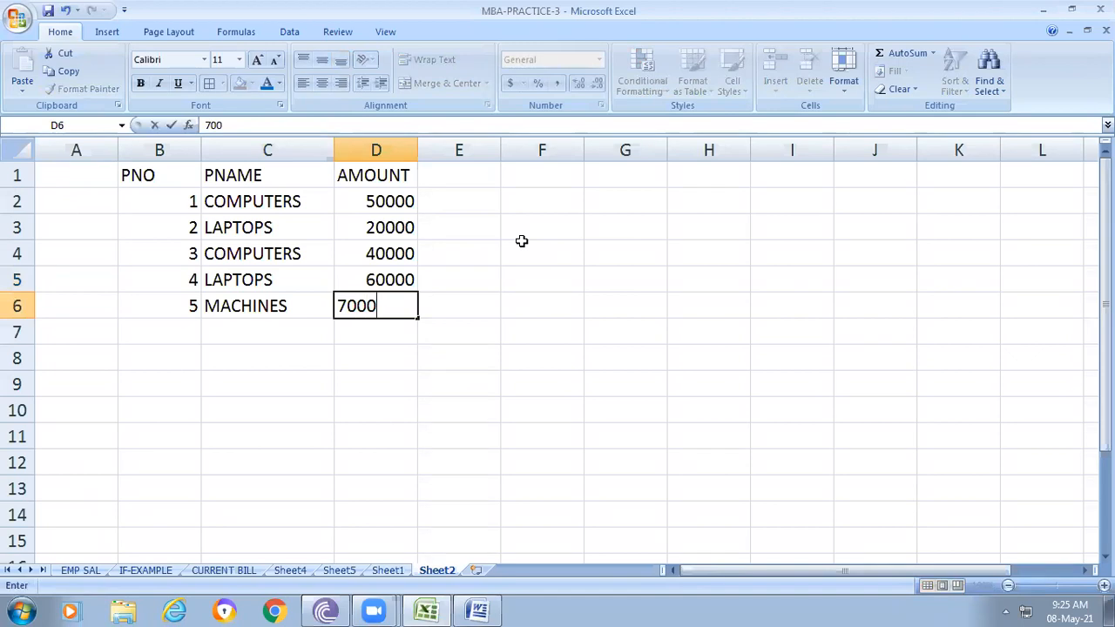
text(0)
key(Return)
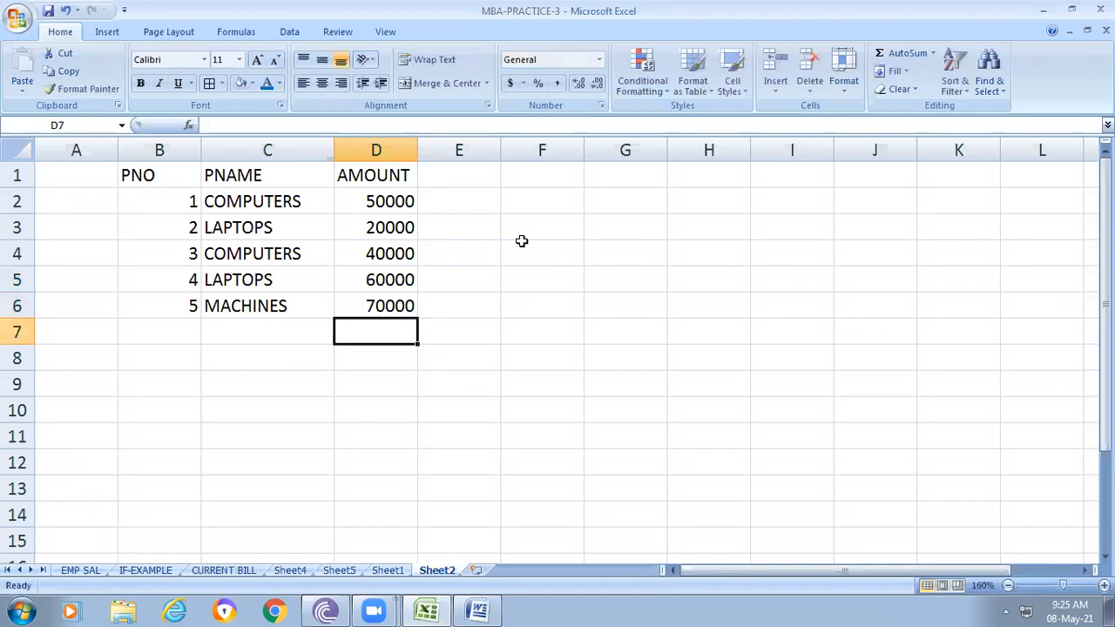
Format the table B1:D6 with borders around all cells, a light blue fill and blue text.
drag(125, 171, 391, 308)
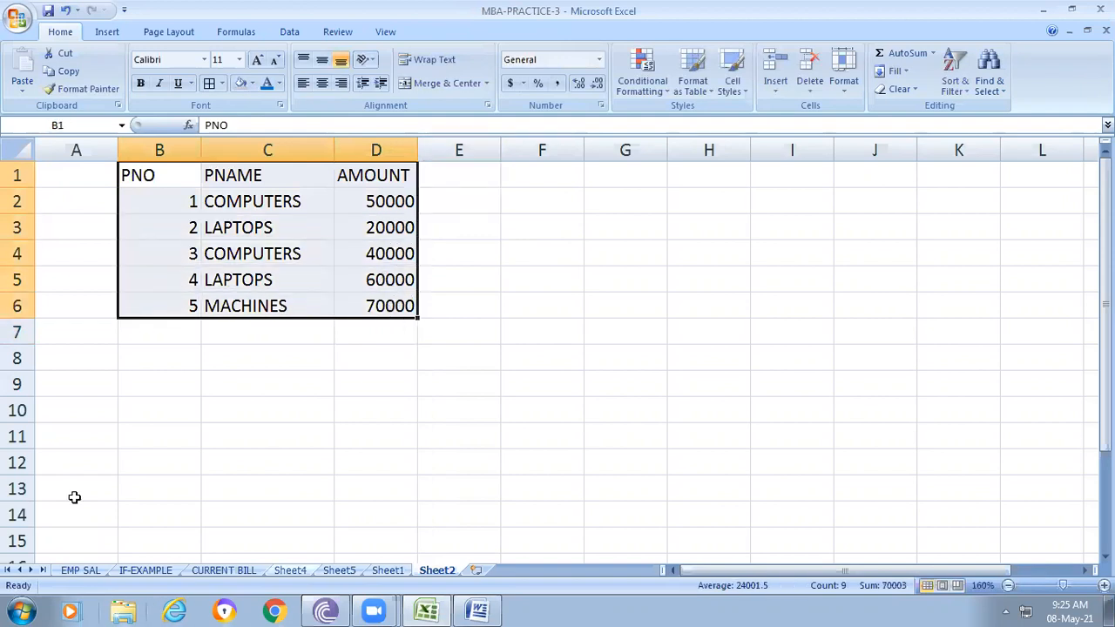
click(211, 85)
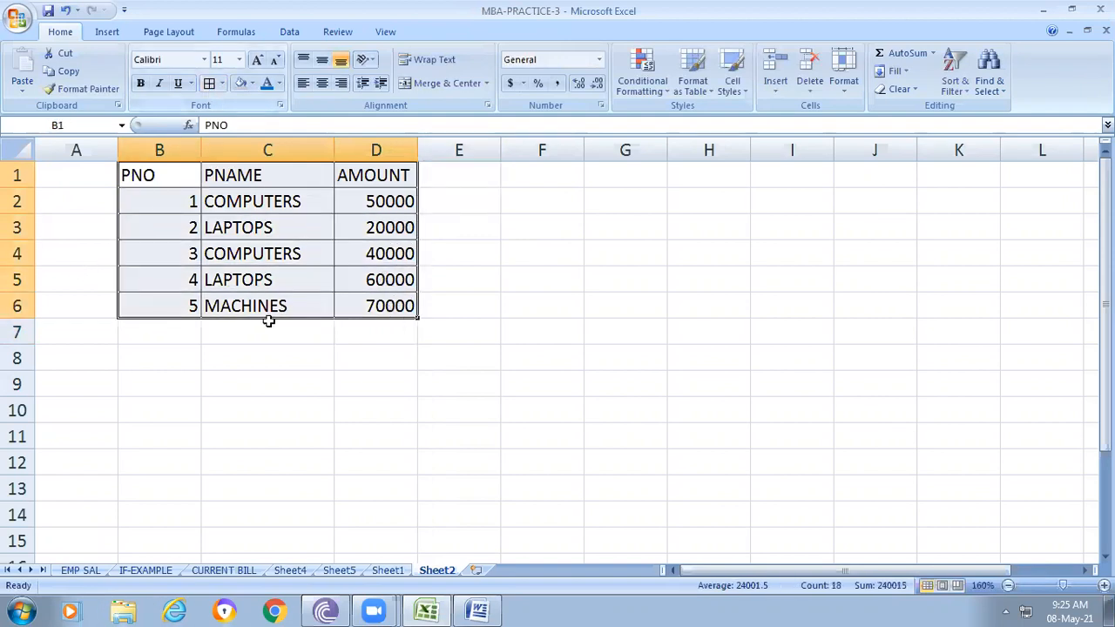
click(241, 83)
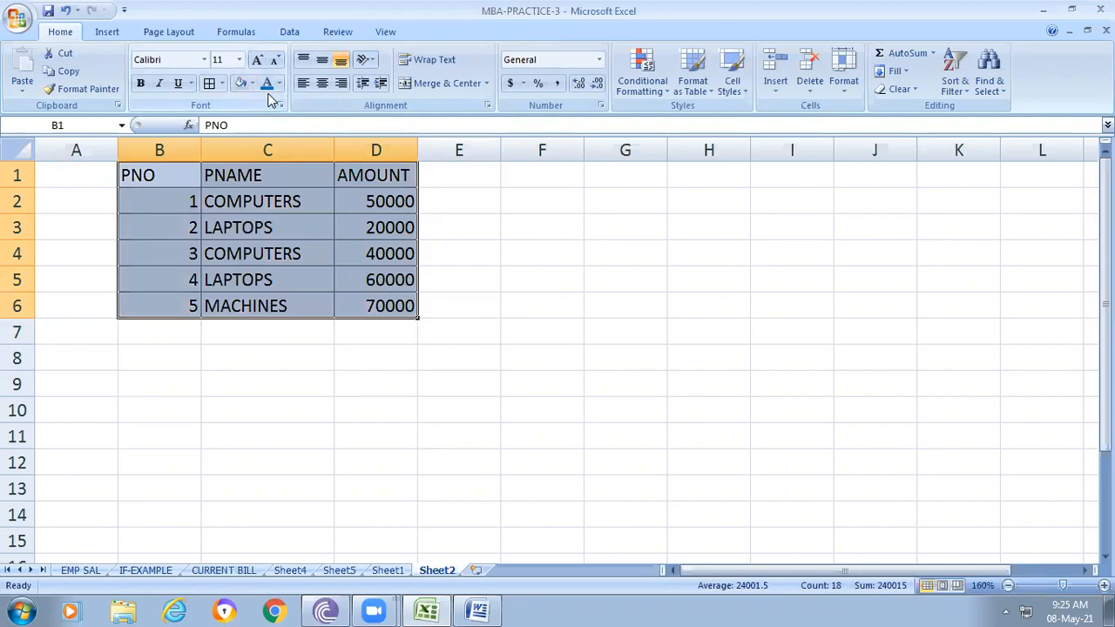
click(267, 85)
click(708, 383)
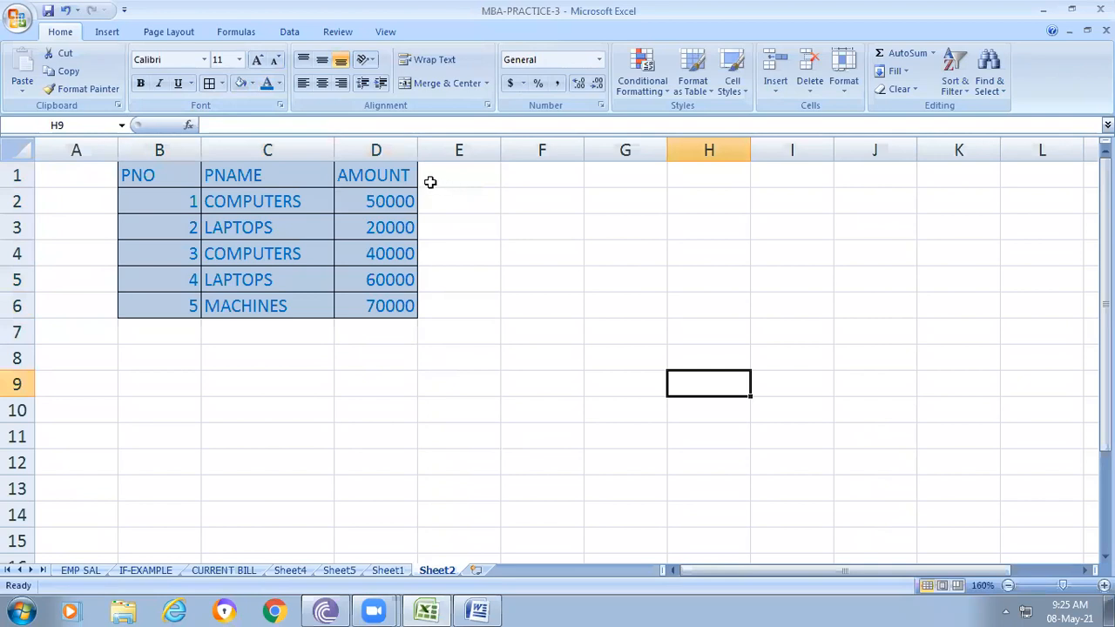
Enter the labels COMPUTERS in D8 and LAPTOPS in D9, and widen column D to fit the text.
click(389, 365)
text(CO)
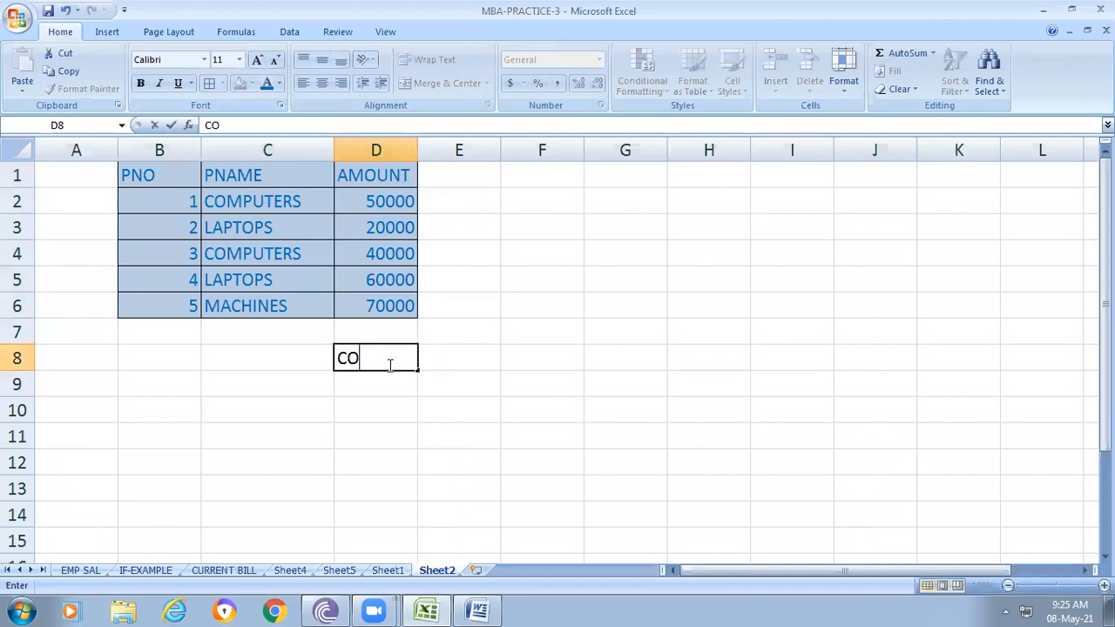
text(MPUTERS)
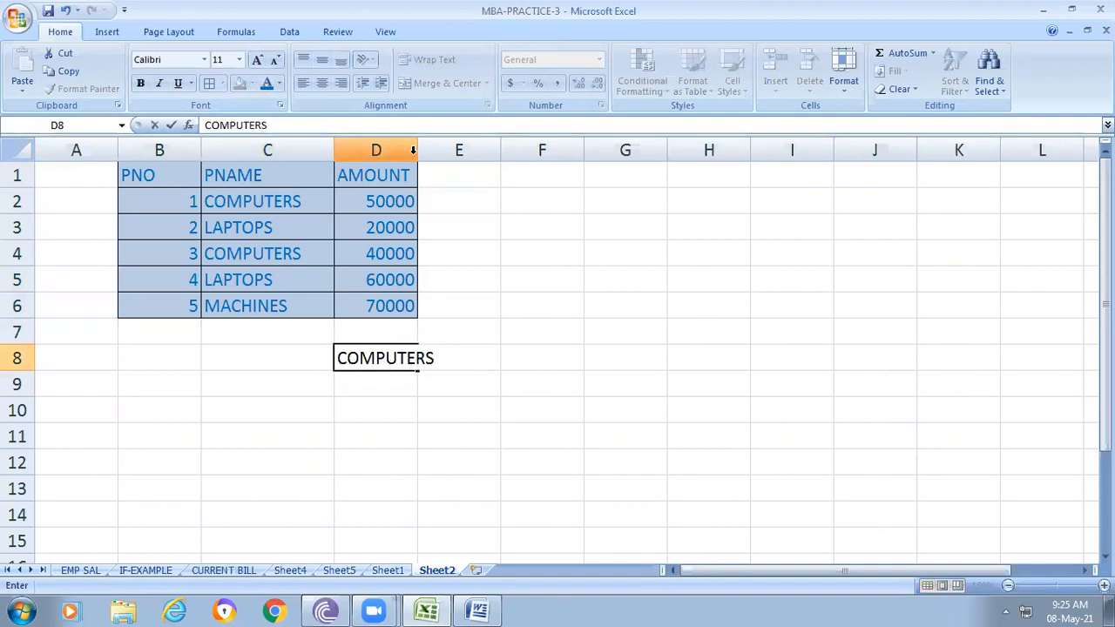
click(493, 220)
drag(418, 154, 441, 157)
click(482, 361)
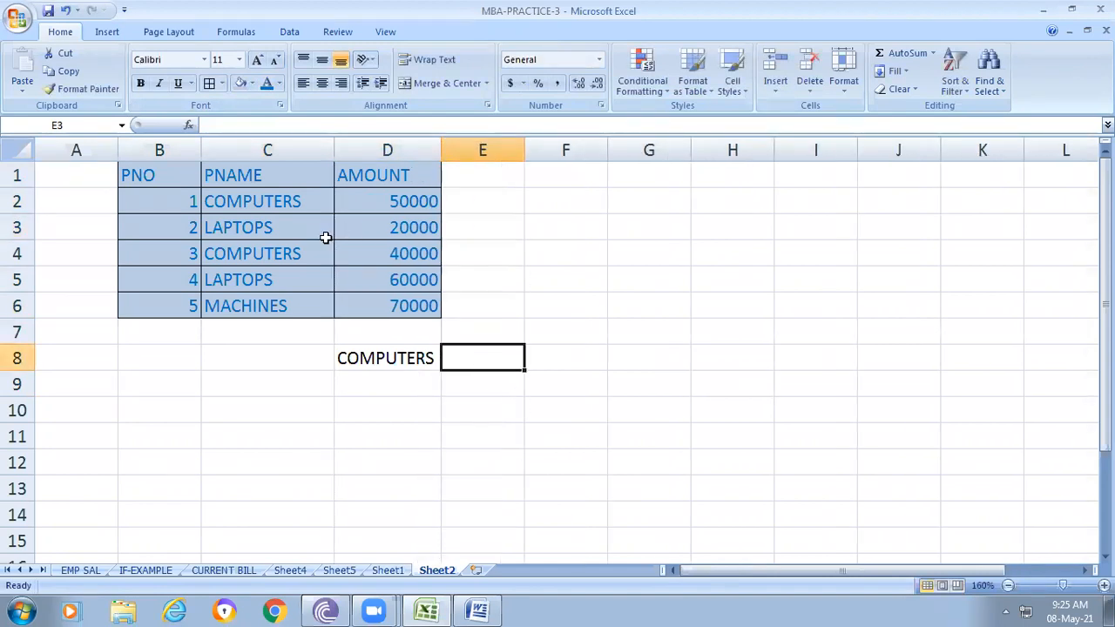
click(388, 388)
text(LAPTOPS)
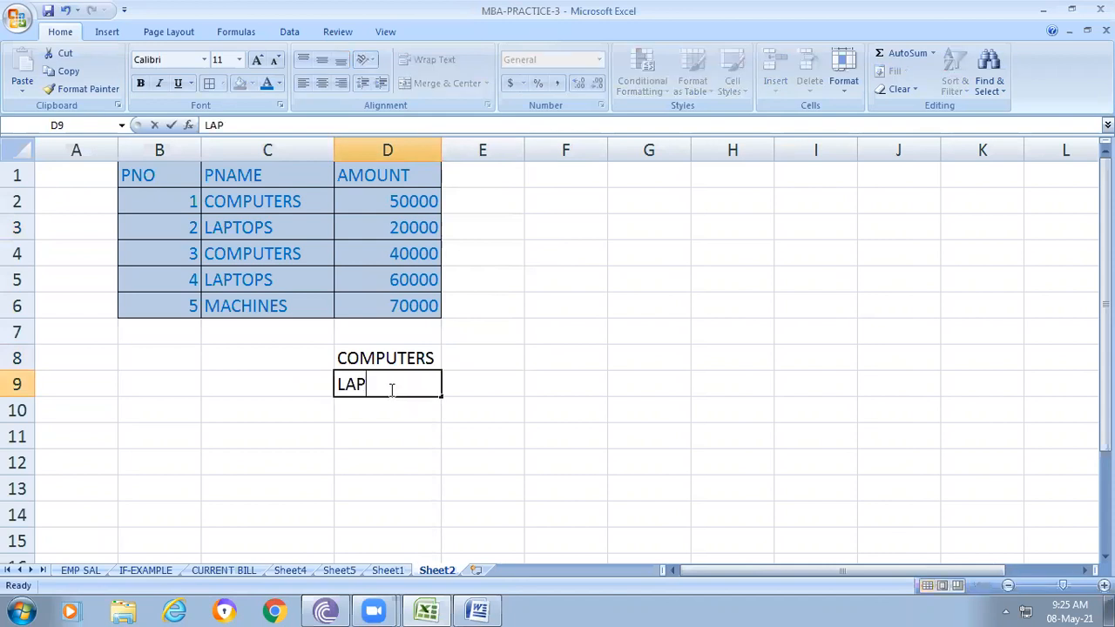
key(Return)
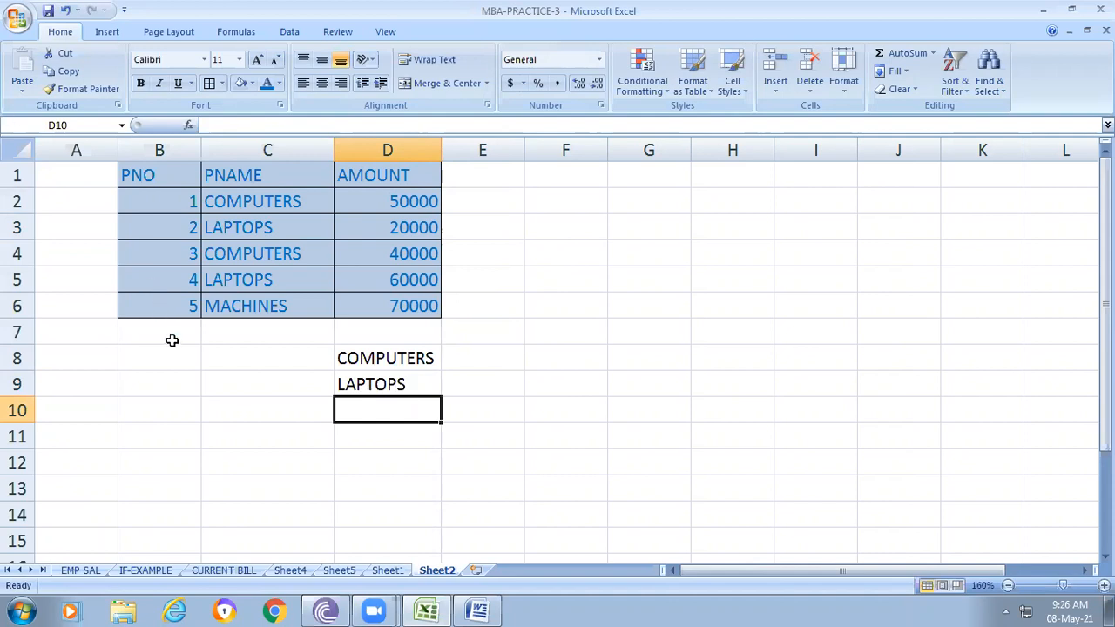
Add a sixth record to the table in row 7 with PNO 6, PNAME MACHINES and AMOUNT 30000.
click(176, 332)
text(6)
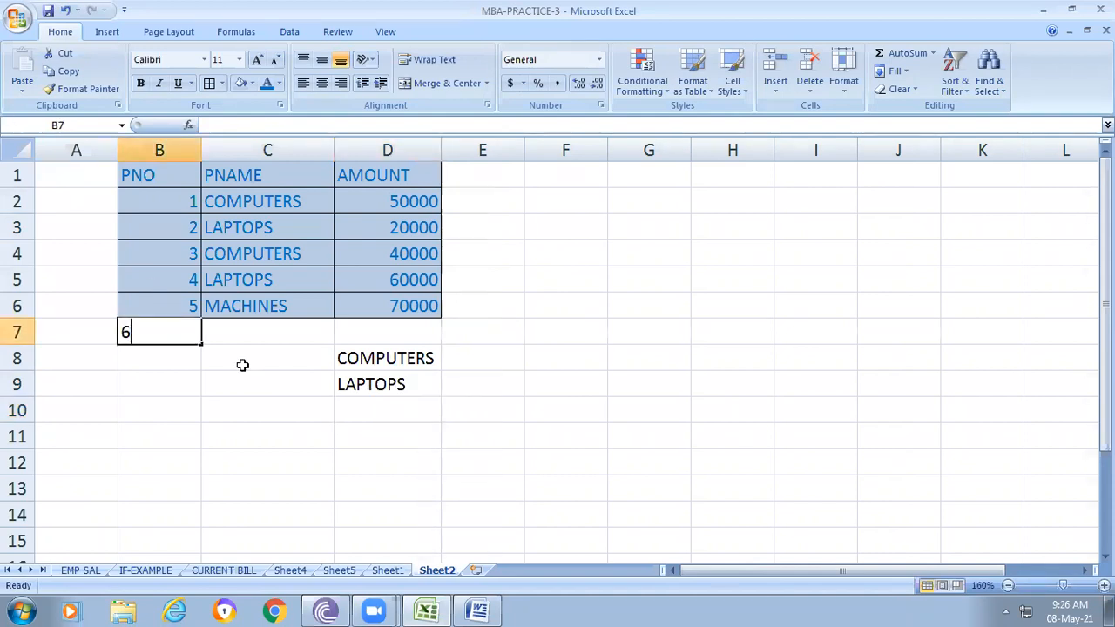
key(Tab)
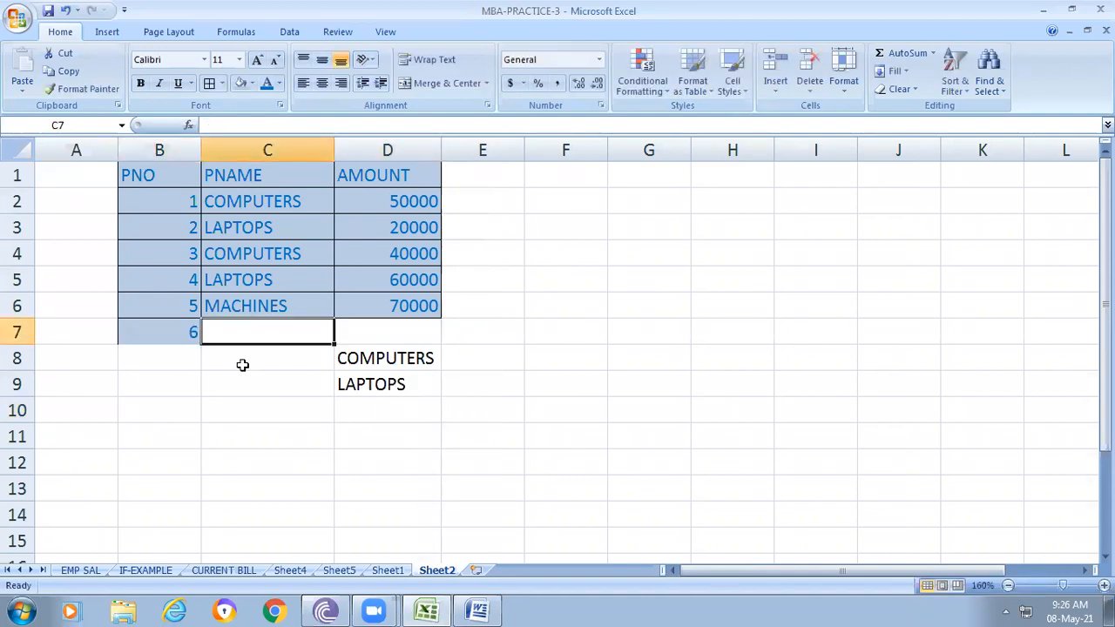
text(MAC)
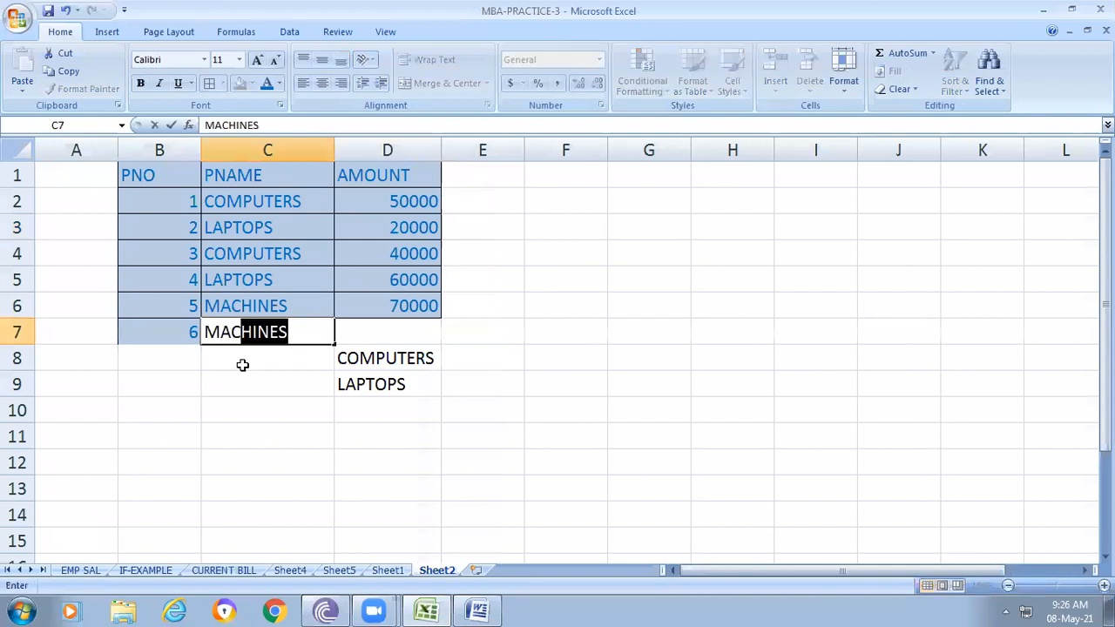
text(HINES)
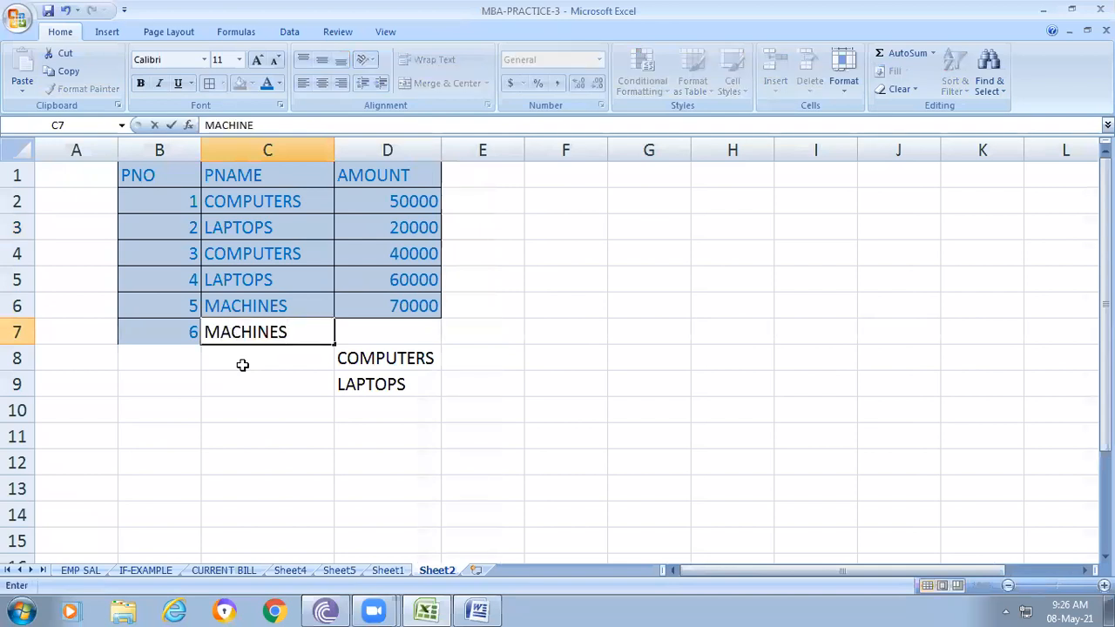
key(Tab)
text(30000)
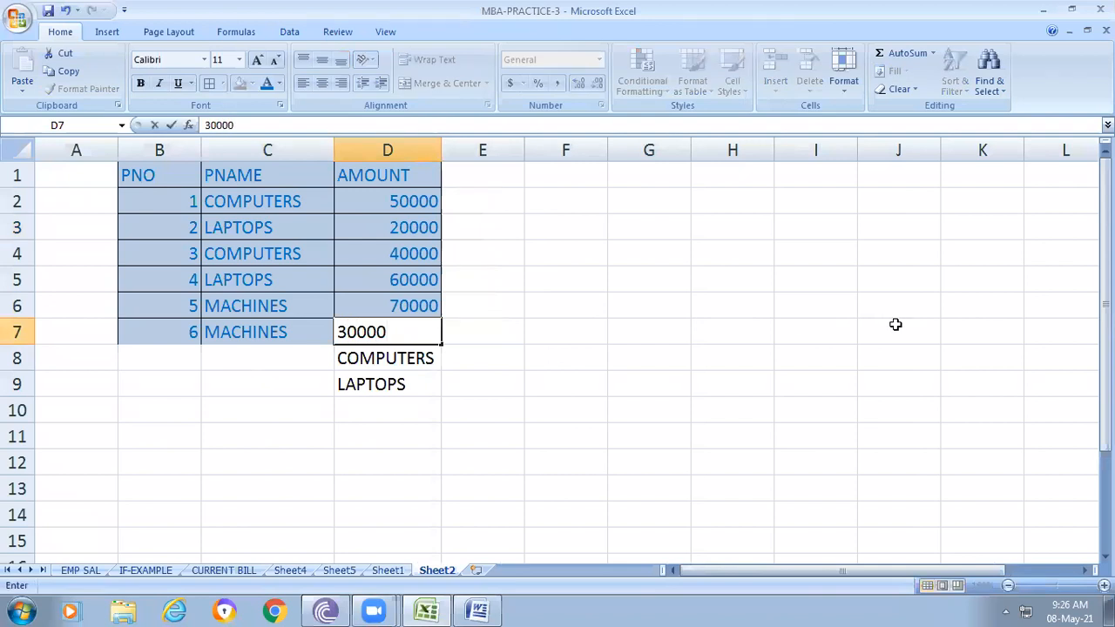
click(724, 384)
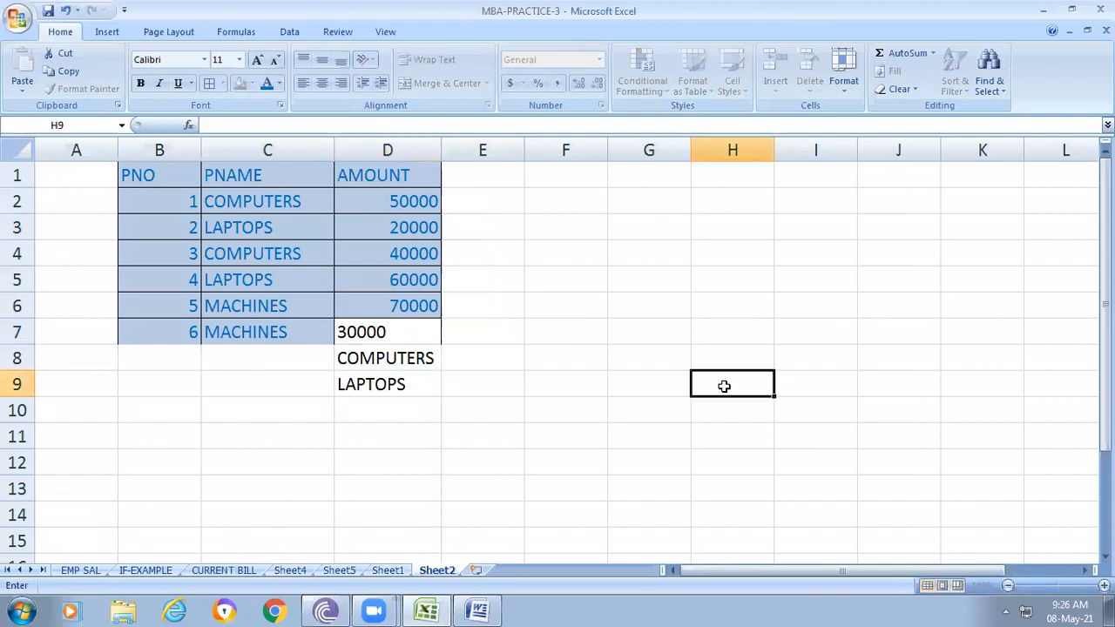
Move the COMPUTERS and LAPTOPS labels from D8:D9 to D11:D12 and add the label MACGHINES in D13.
drag(364, 360, 395, 386)
key(ctrl+c)
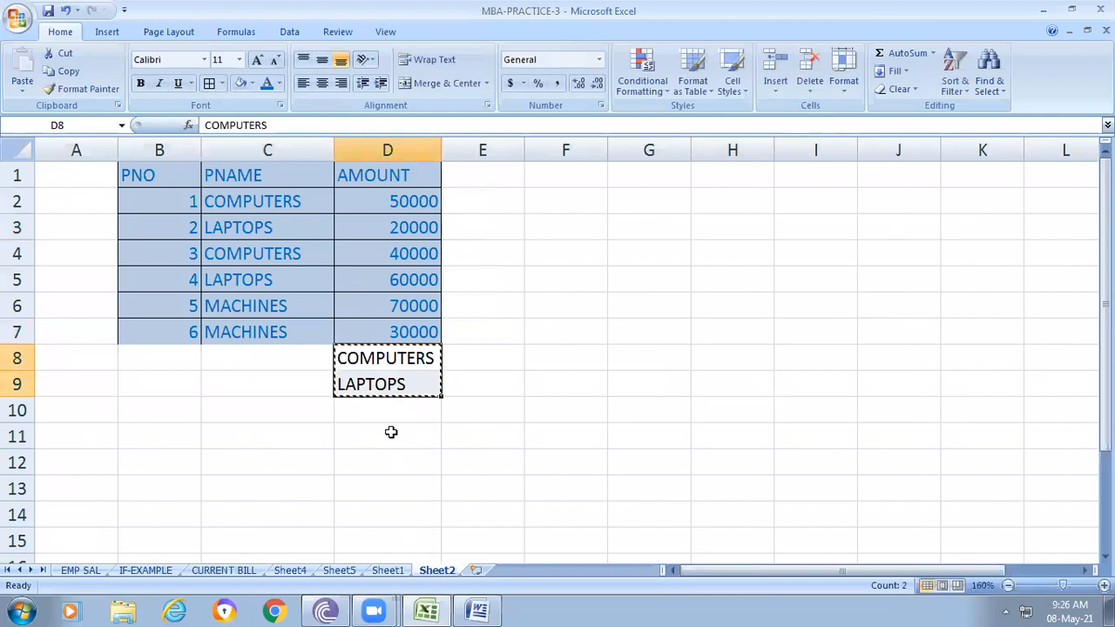
click(391, 430)
key(ctrl+v)
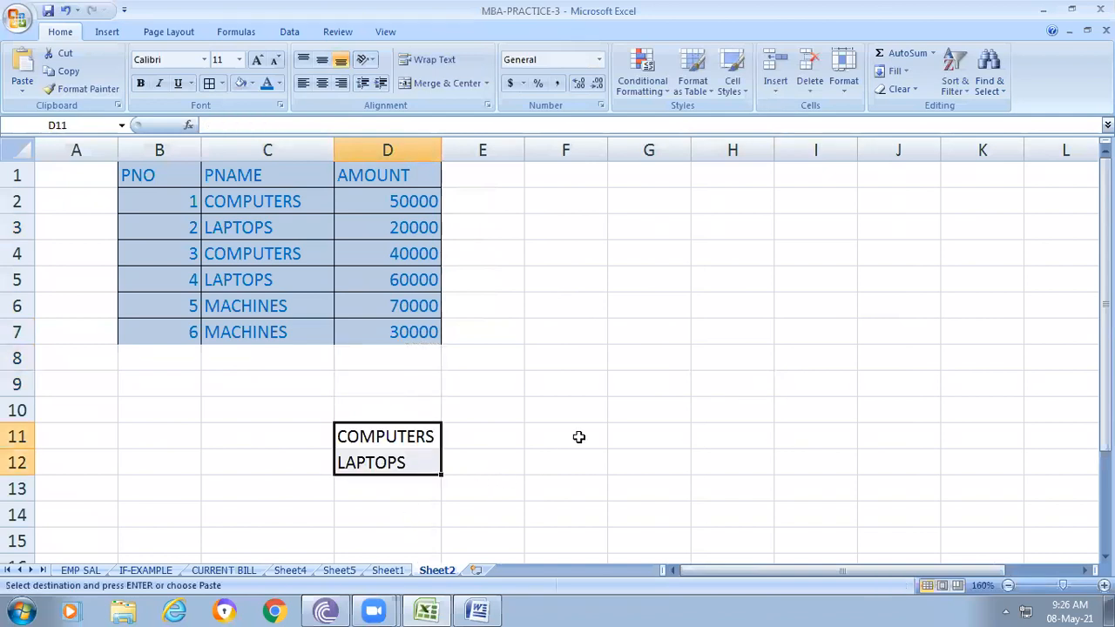
click(513, 444)
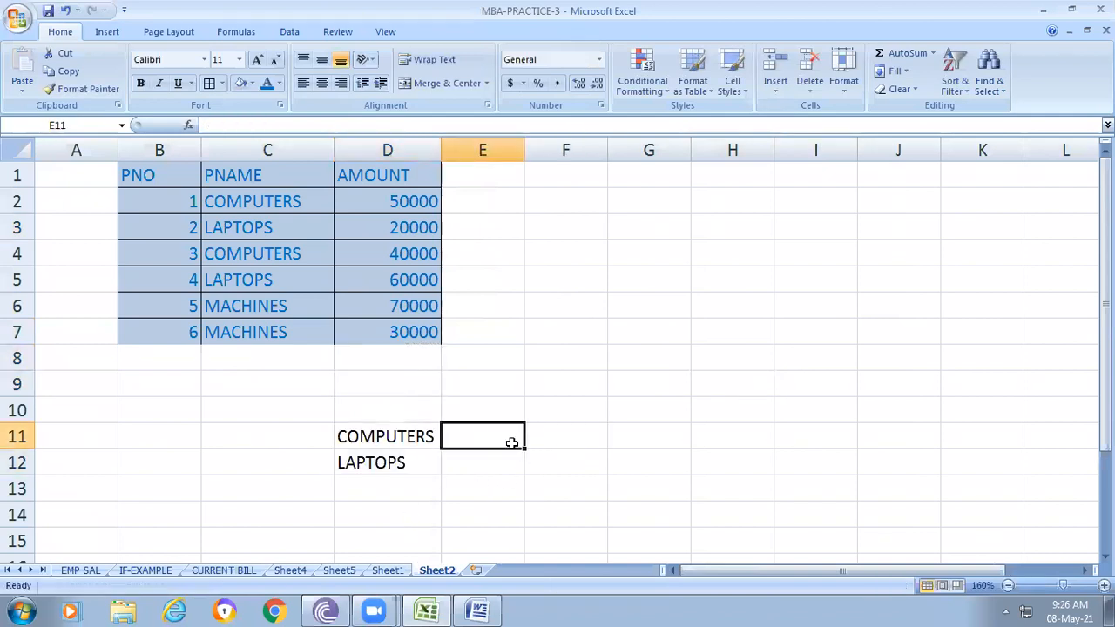
click(384, 488)
text(MACGHINES)
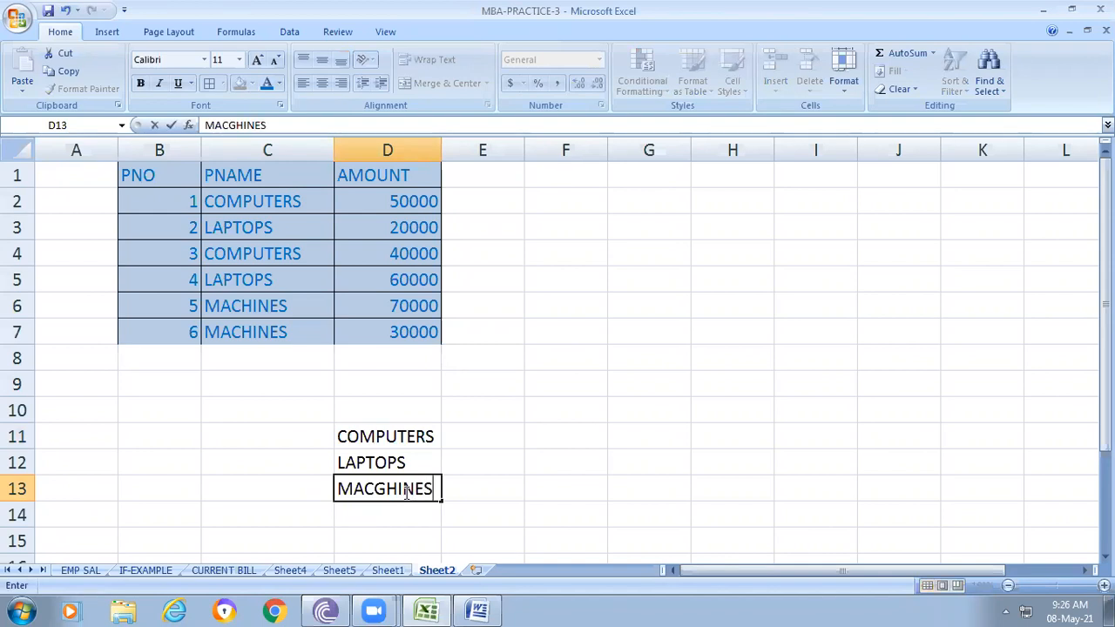
Total the COMPUTERS amounts in E11 with the formula =SUMIF(C2:C7,"COMPUTERS",D2:D7).
click(502, 438)
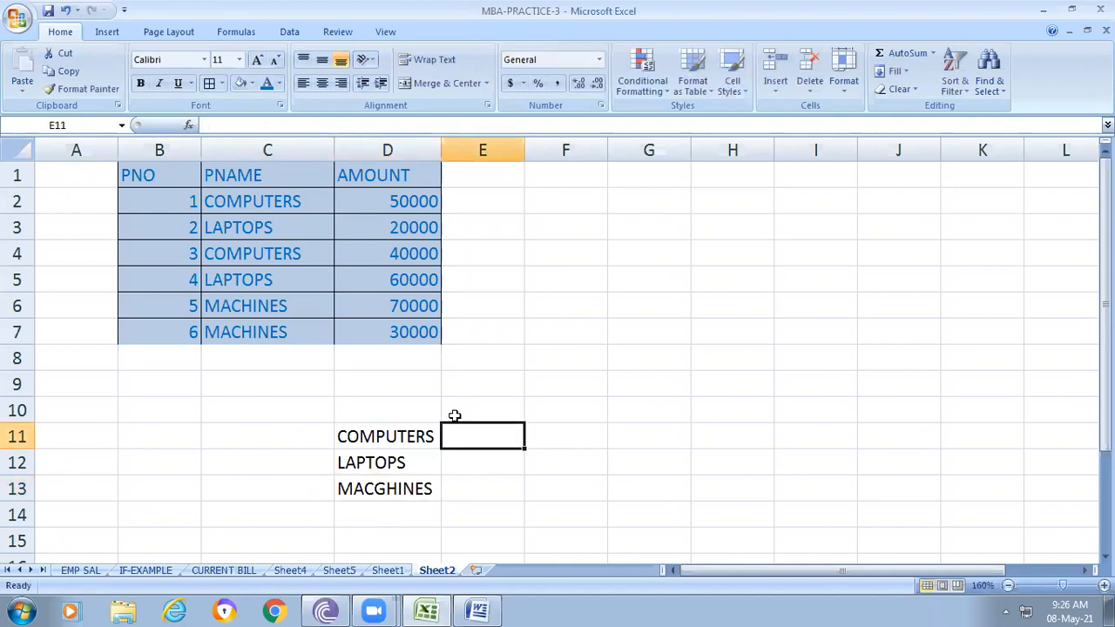
text(=SUMIF)
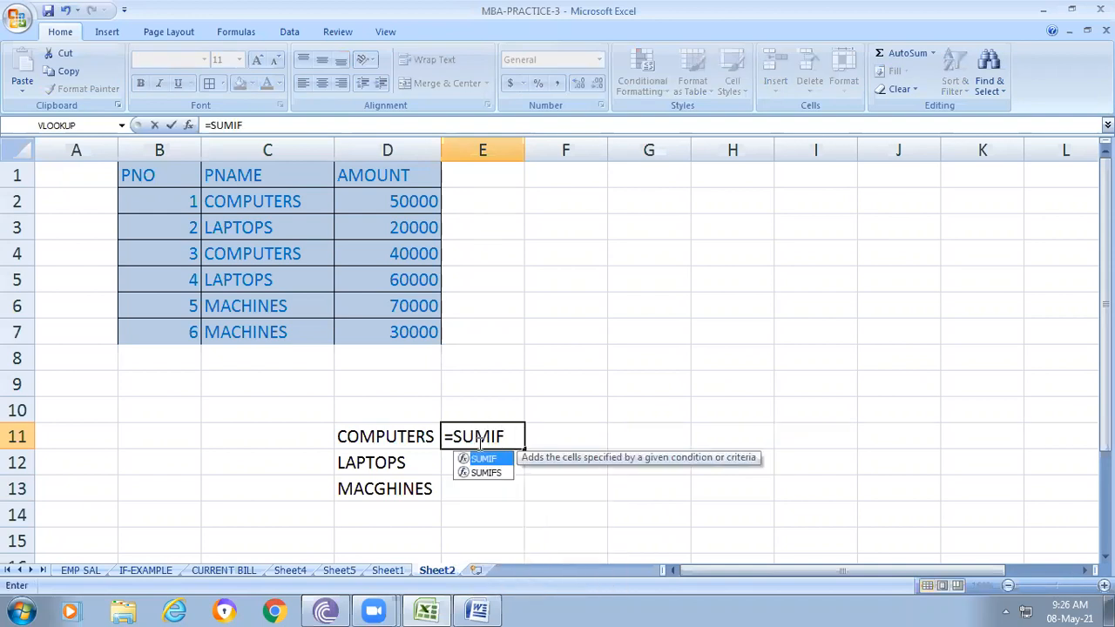
text(()
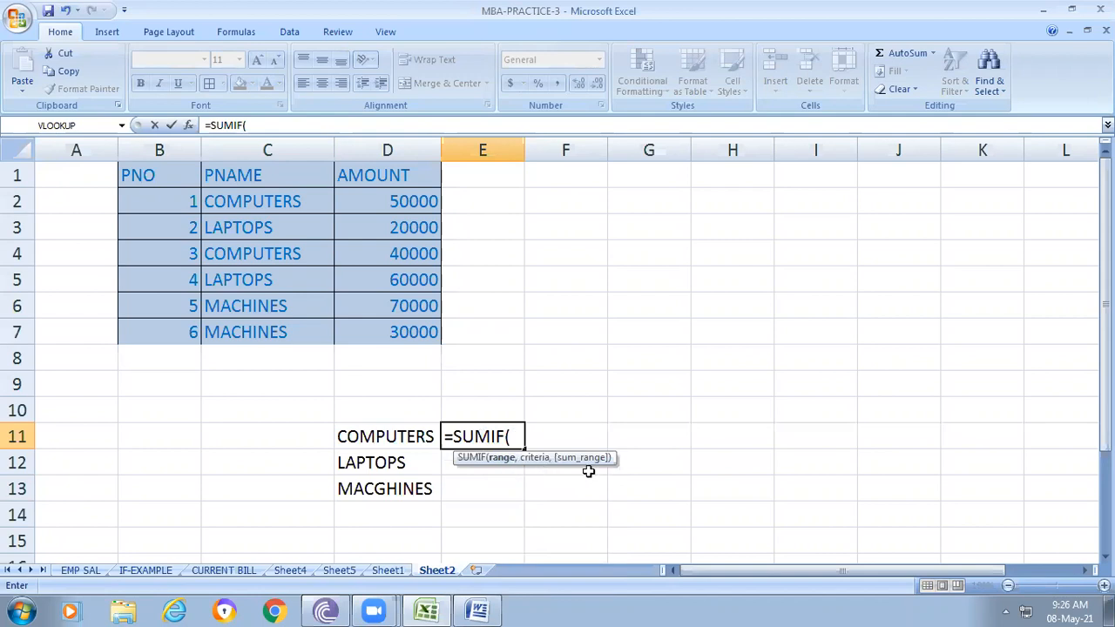
click(273, 203)
drag(273, 202, 272, 332)
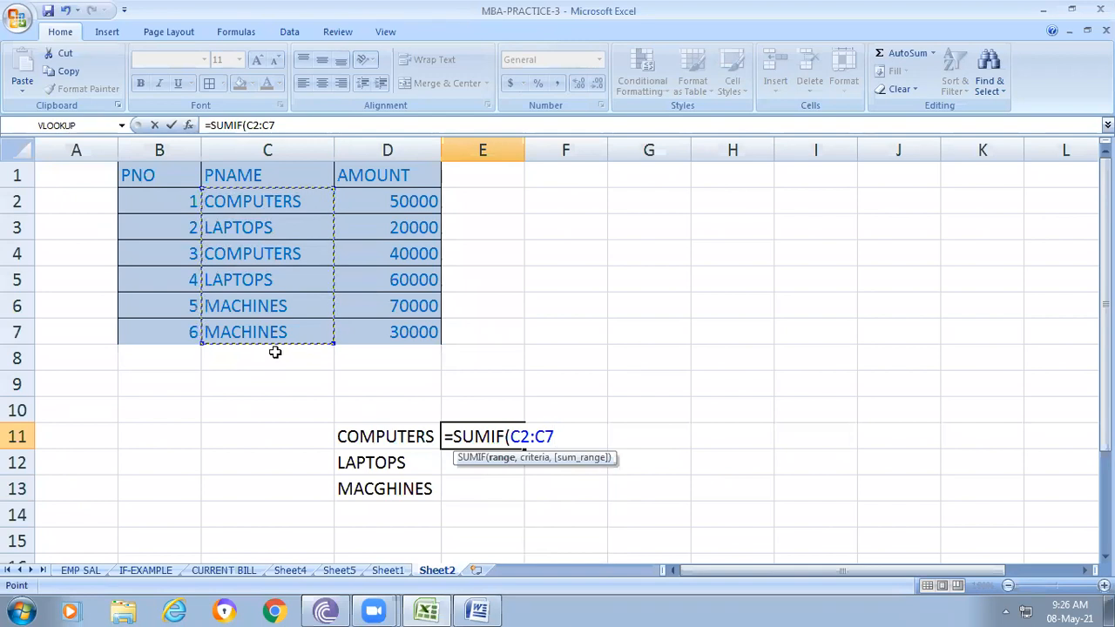
text(,)
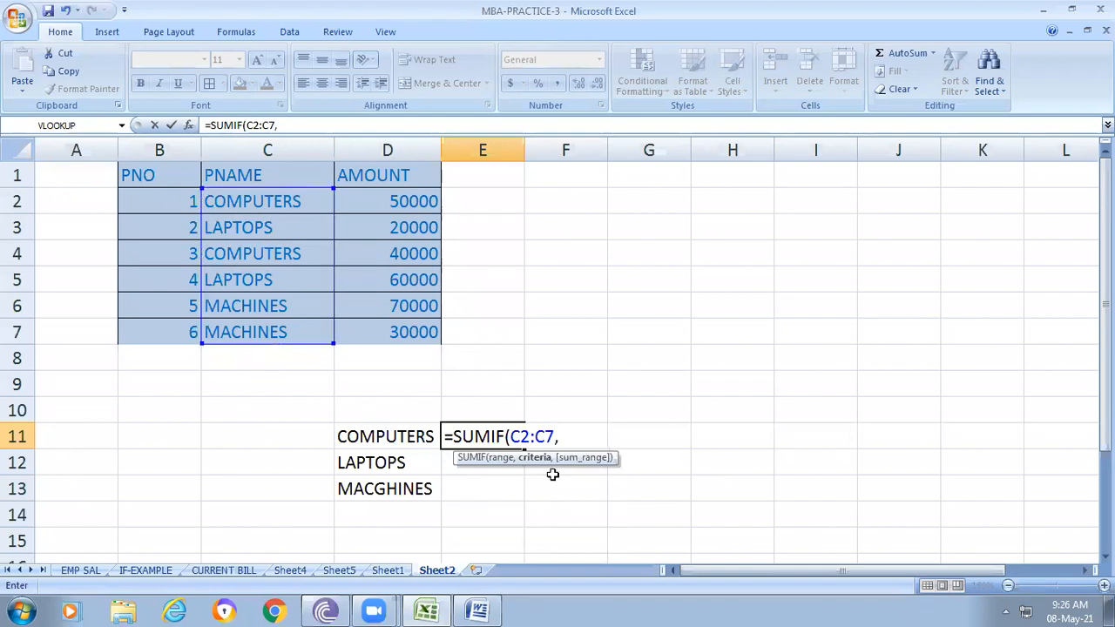
text("COMP)
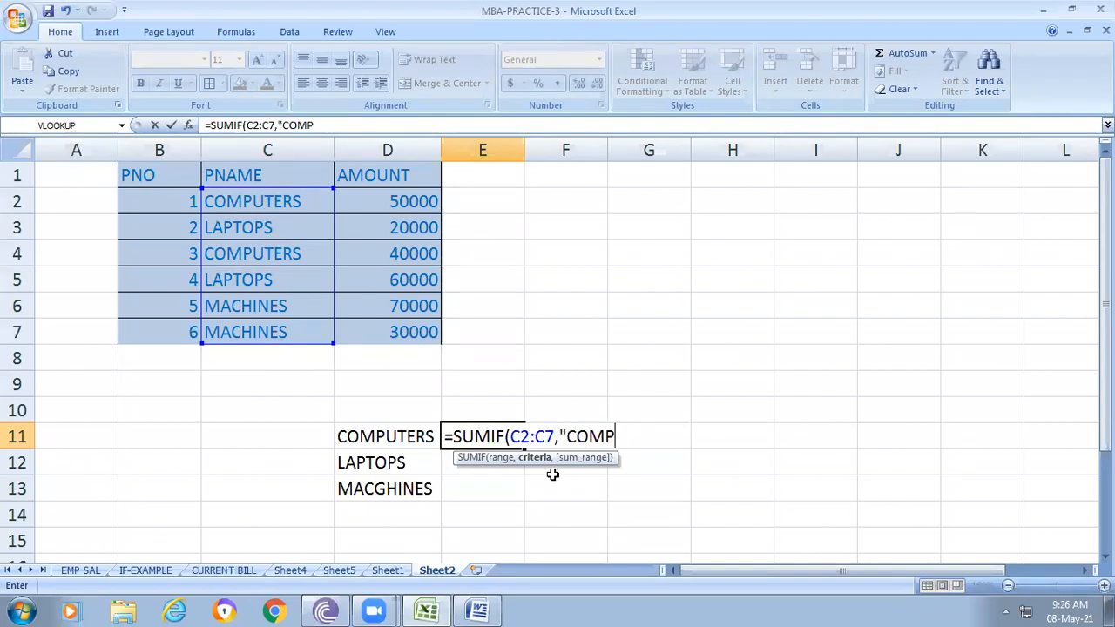
text(UTERS)
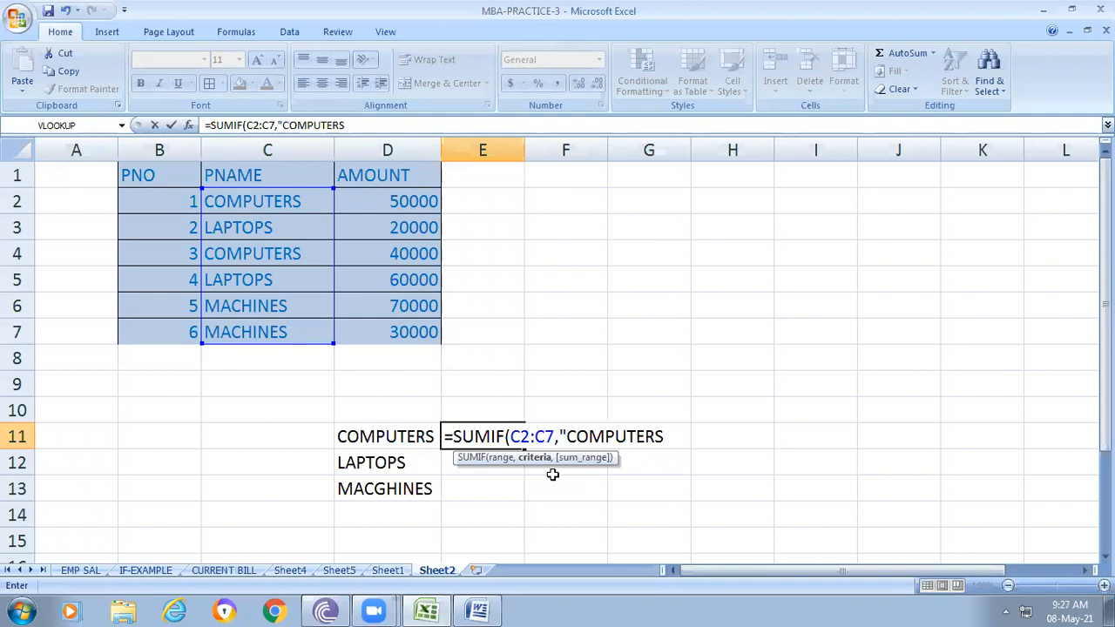
text(",)
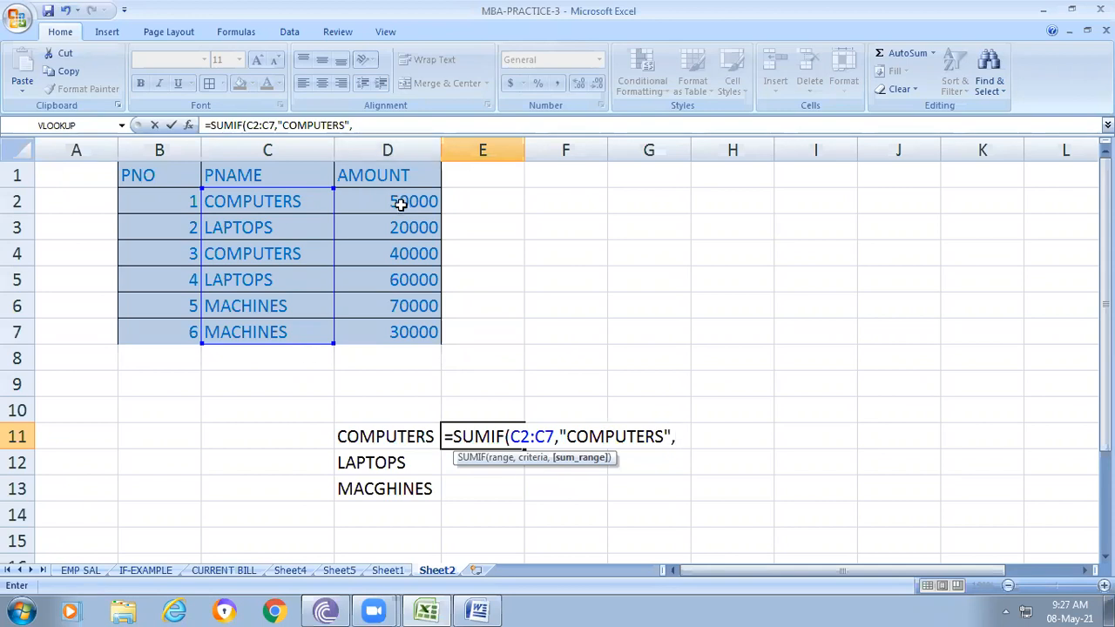
drag(400, 203, 353, 329)
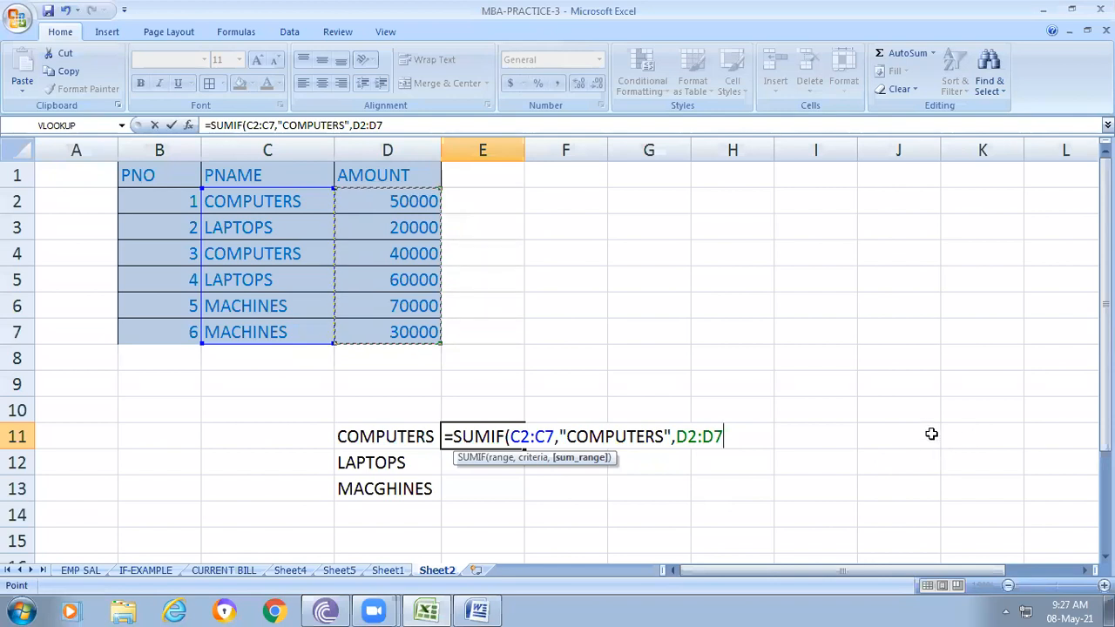
text())
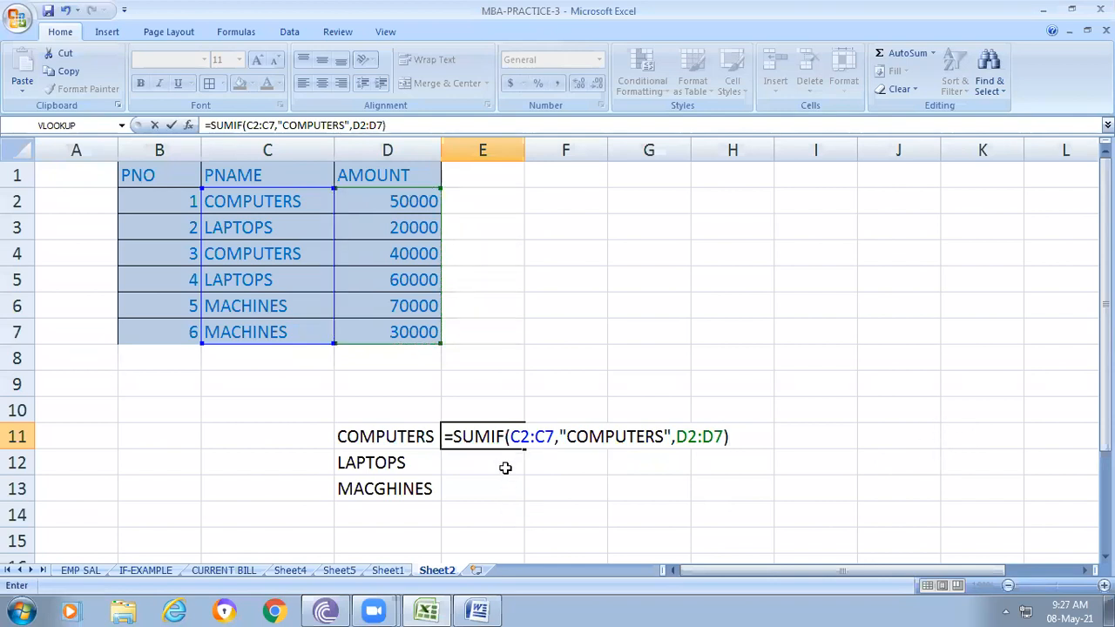
key(Return)
Check the SUMIF formula and result in E11 against the COMPUTERS amounts in D2 and D4.
click(510, 440)
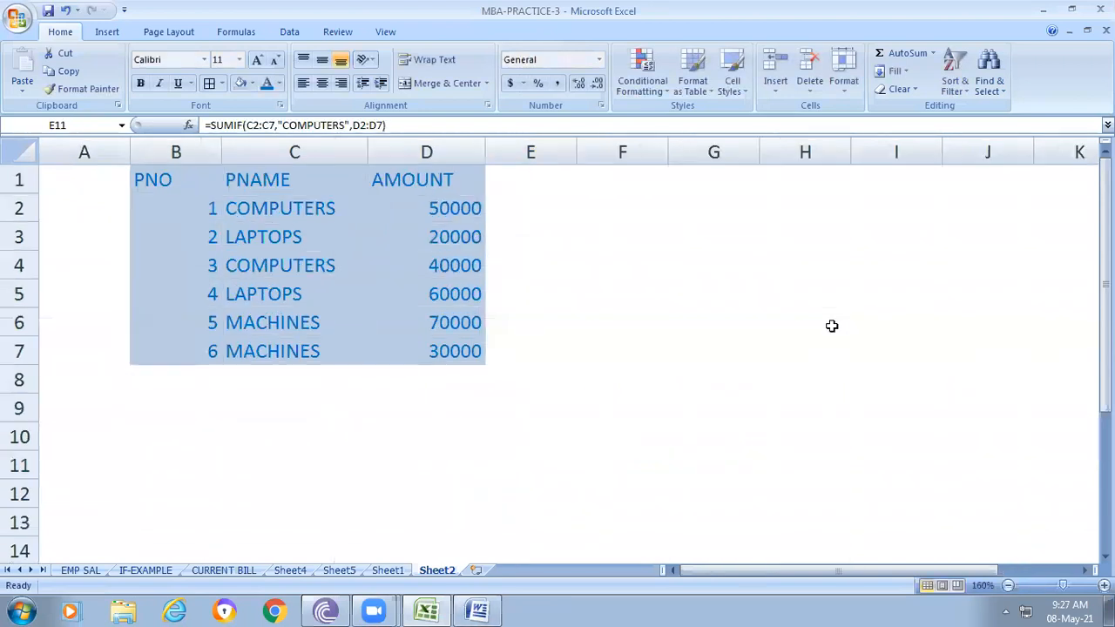
scroll(830, 327, up, 1)
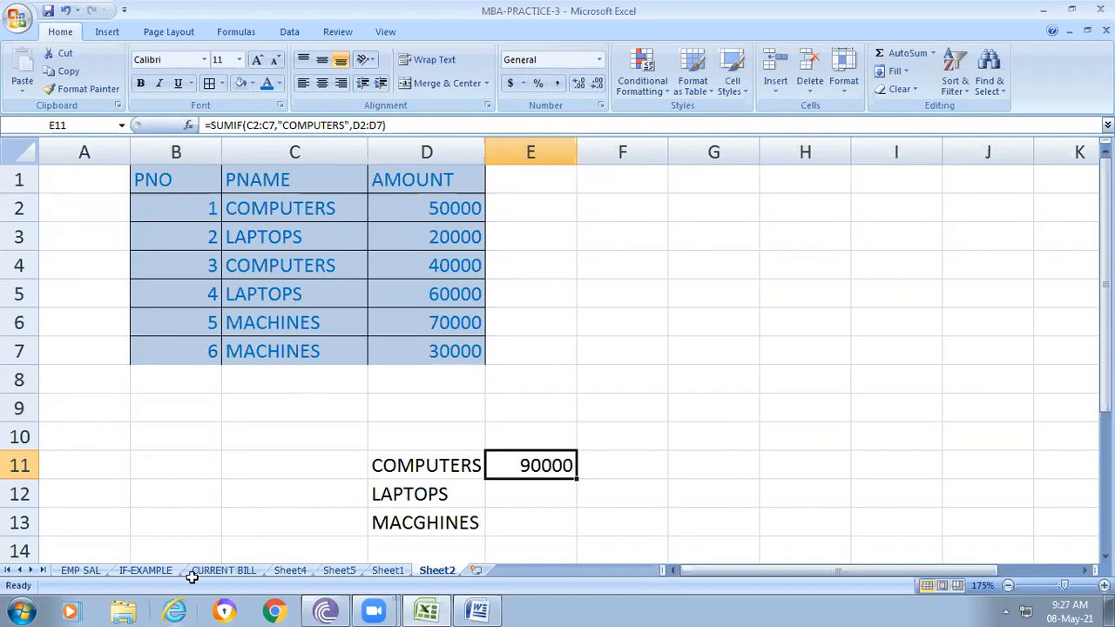
drag(512, 506, 521, 523)
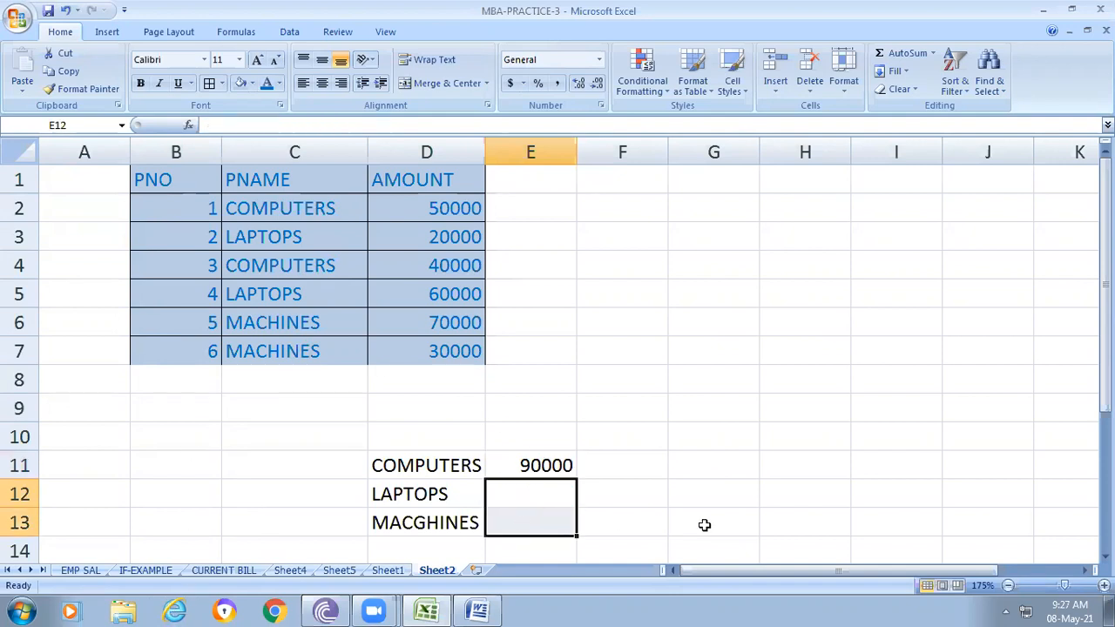
click(718, 492)
click(571, 467)
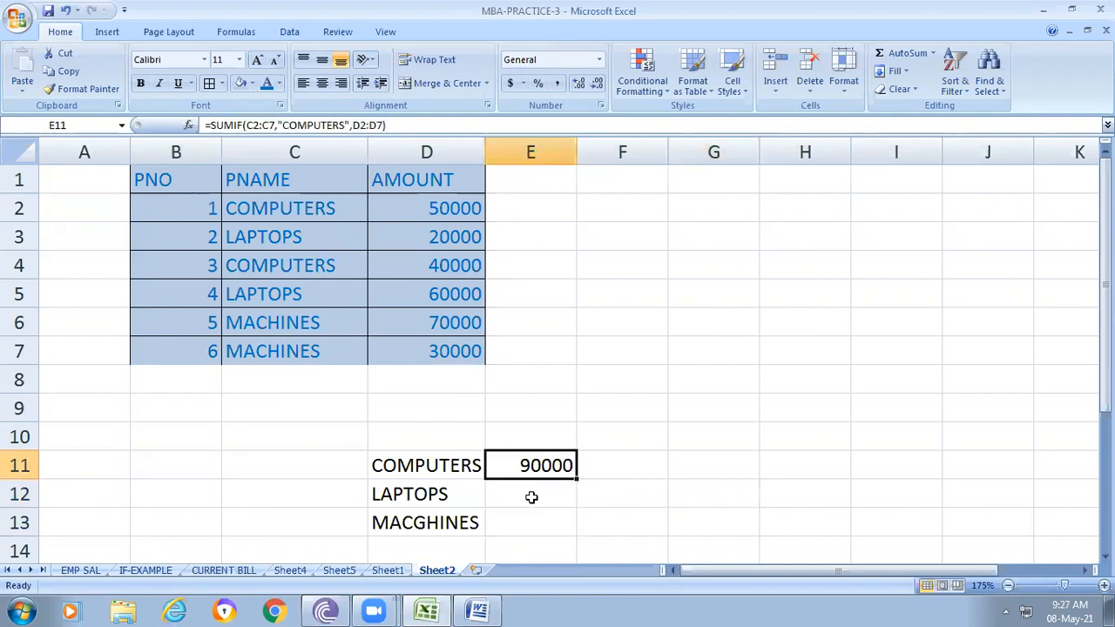
click(529, 493)
click(534, 458)
click(450, 216)
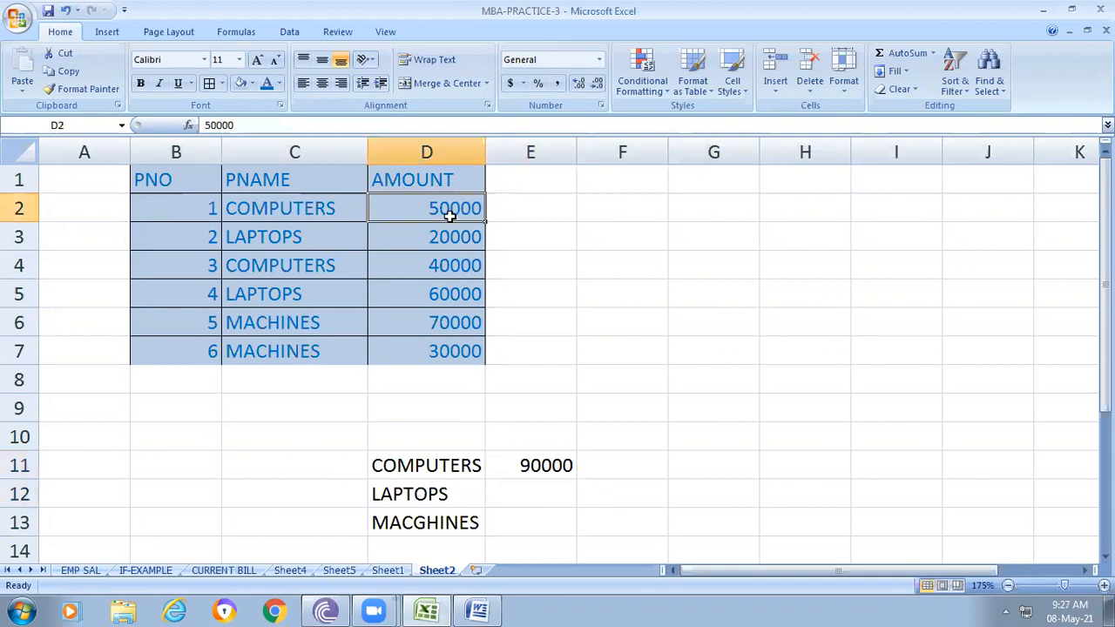
click(435, 268)
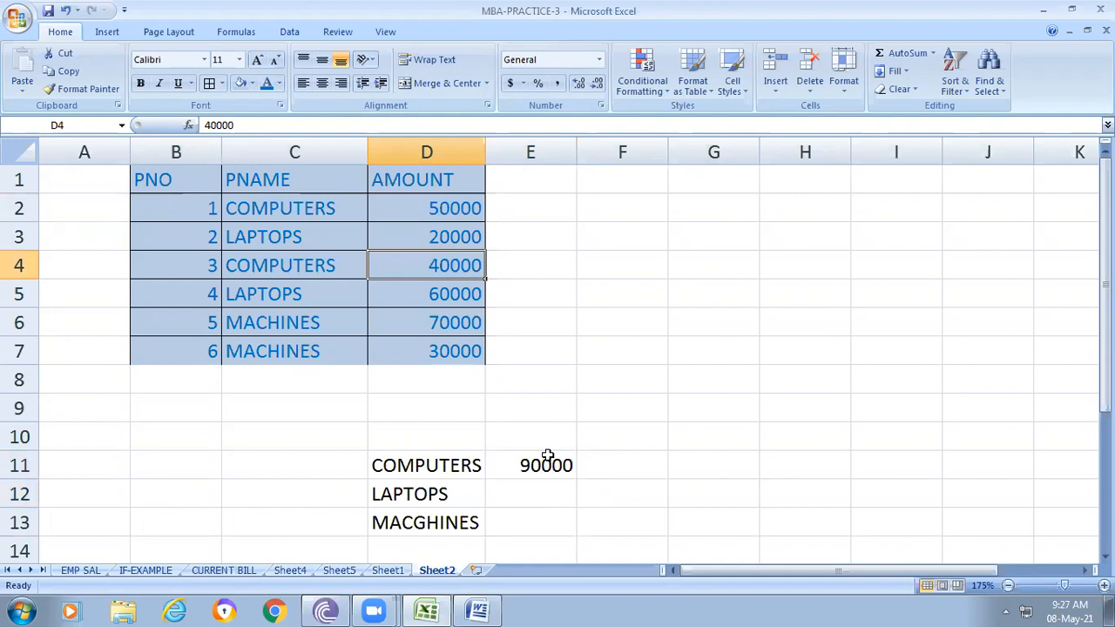
Review the individual amounts in D3:D7 and the COMPUTERS total formula in E11.
click(431, 298)
click(453, 331)
click(458, 357)
click(451, 237)
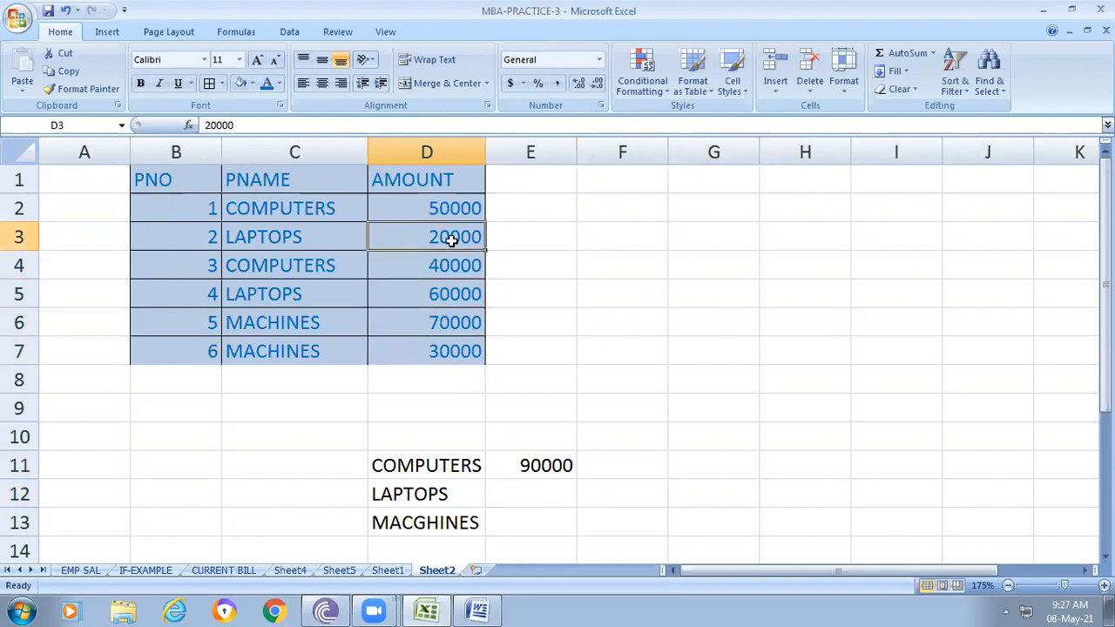
click(453, 271)
click(560, 475)
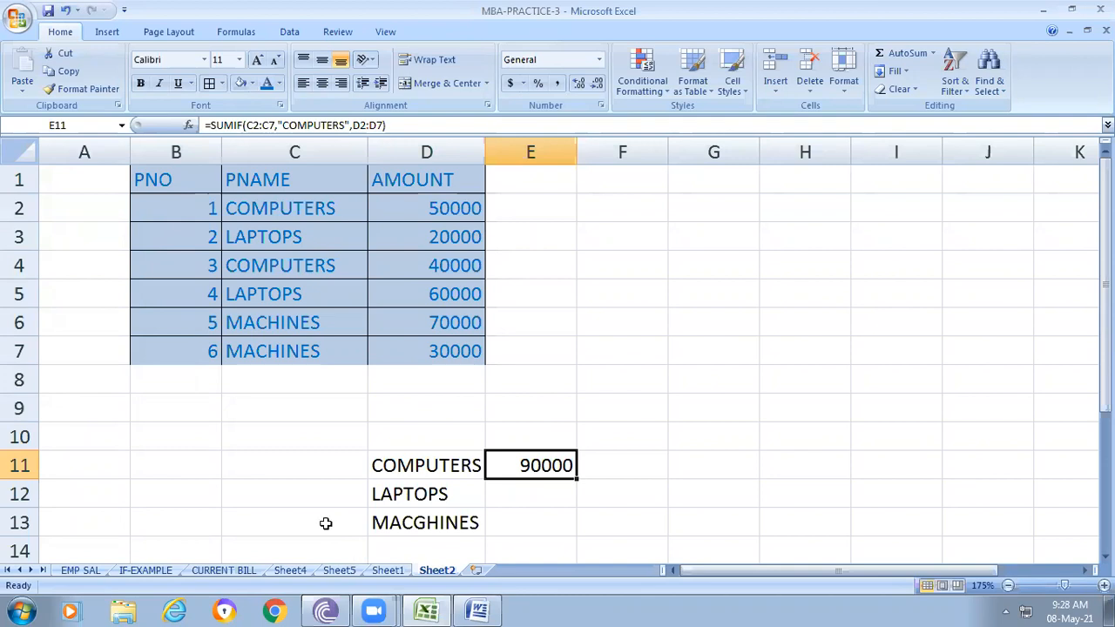
Total the LAPTOPS amounts in E12 with the formula =SUMIF(C2:C7,"LAPTOPS",D2:D7).
click(517, 496)
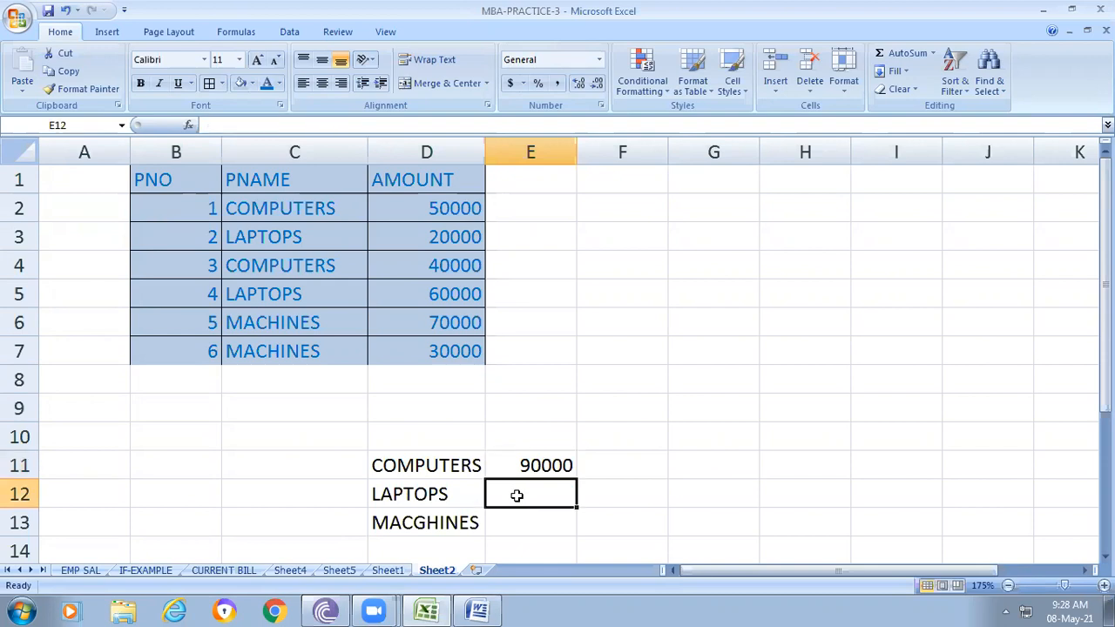
text(=)
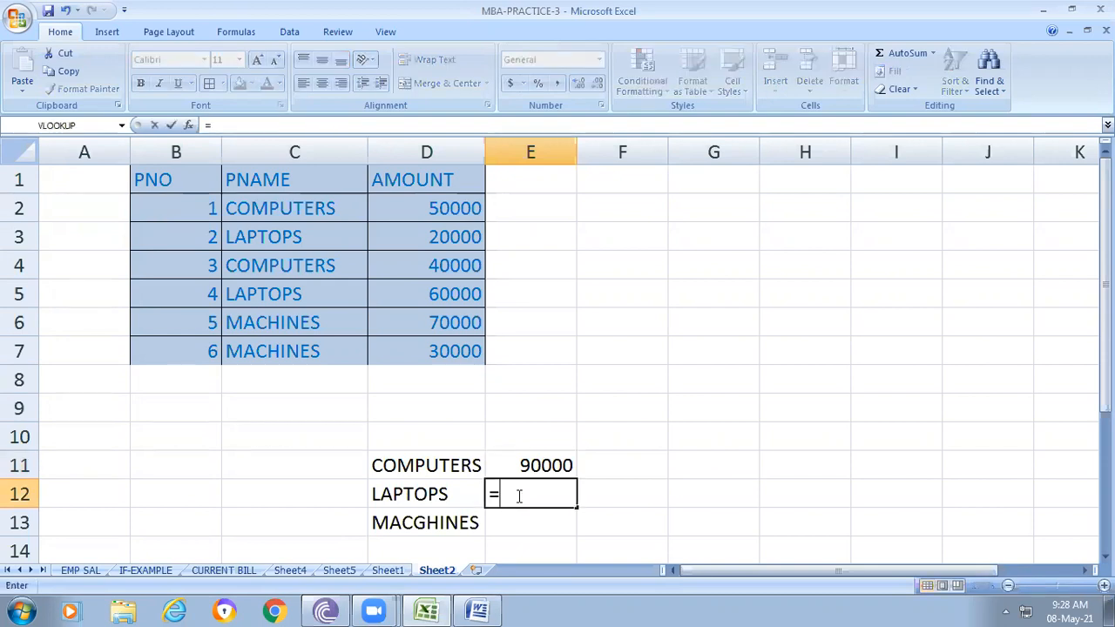
text(SUMIF()
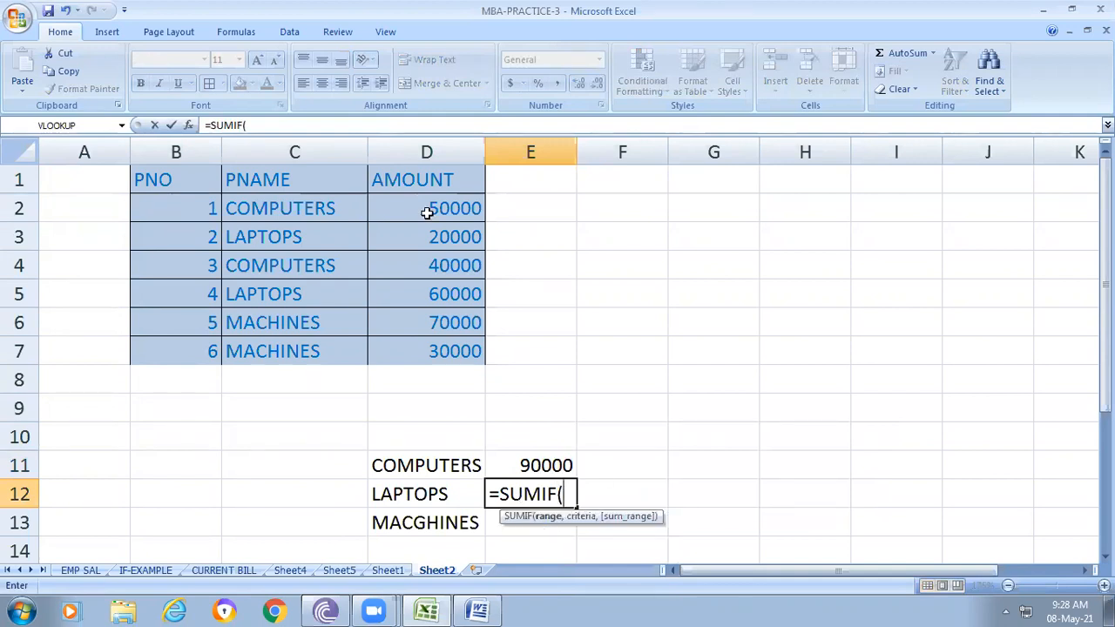
click(314, 211)
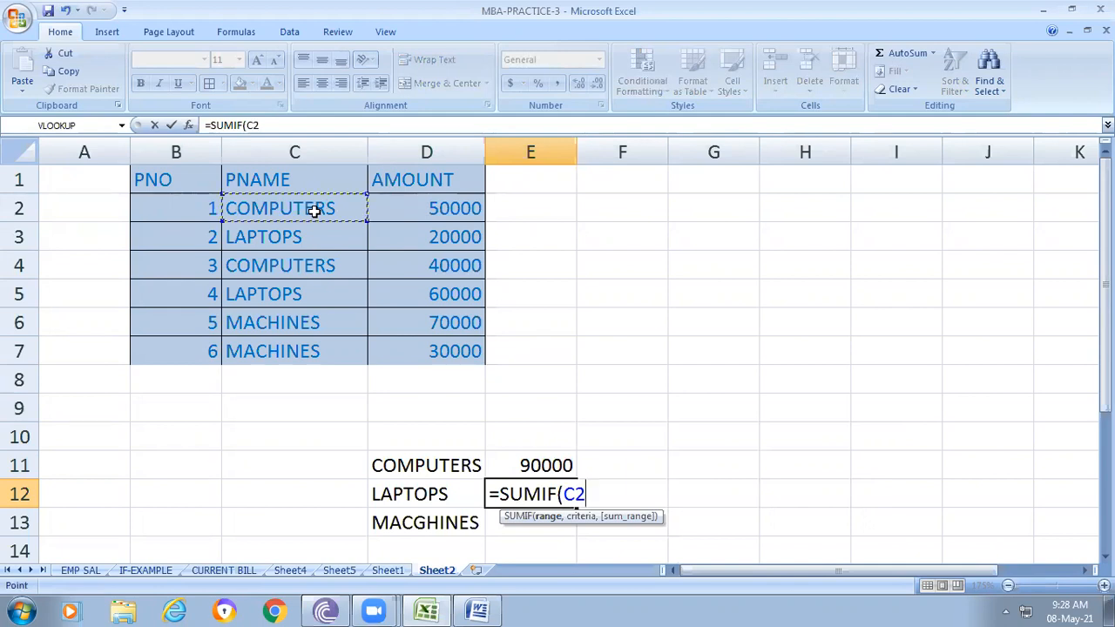
text(:)
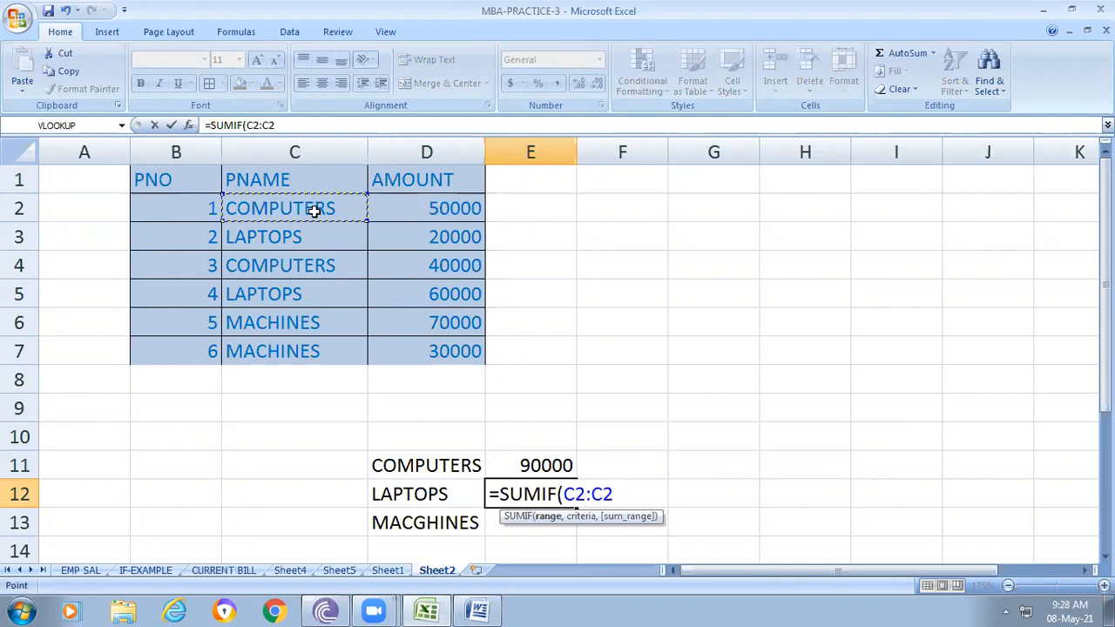
click(309, 350)
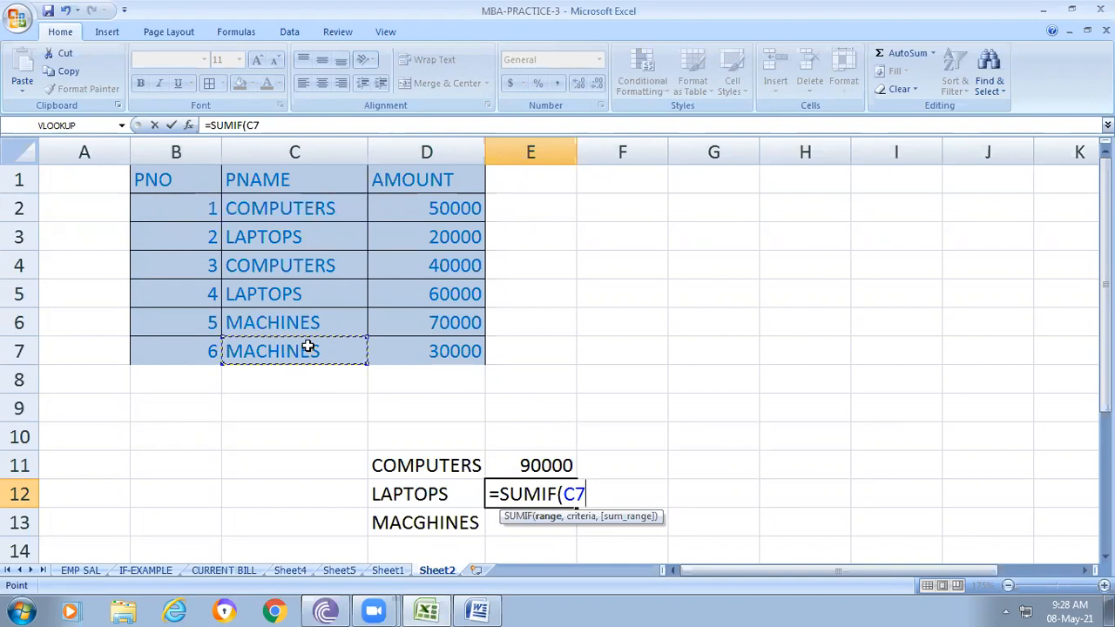
key(BackSpace)
text(2:)
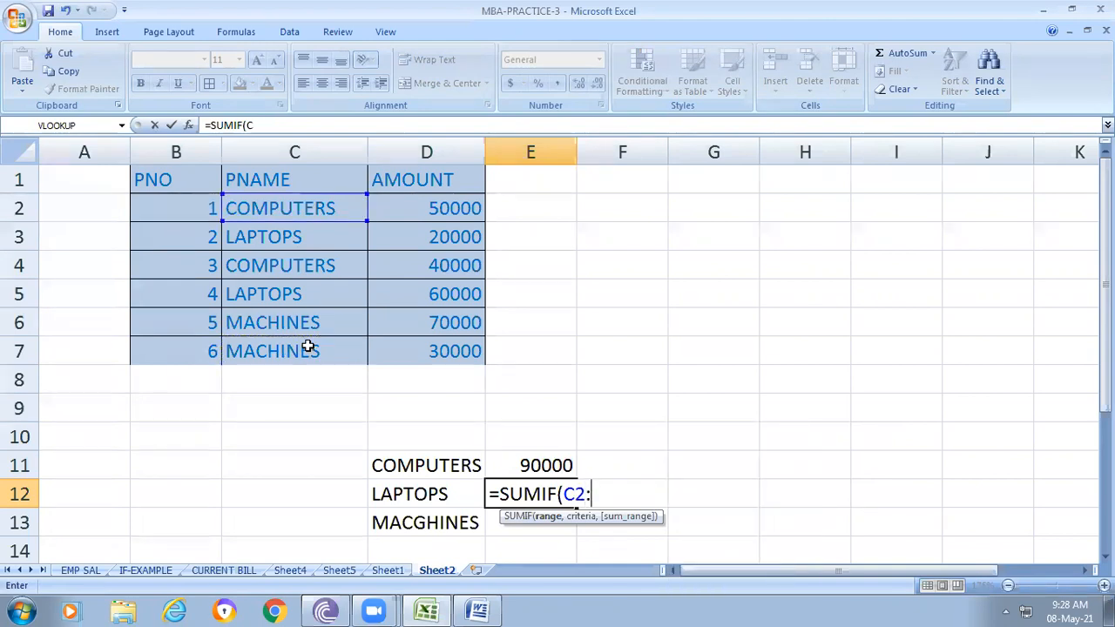
text(C7,)
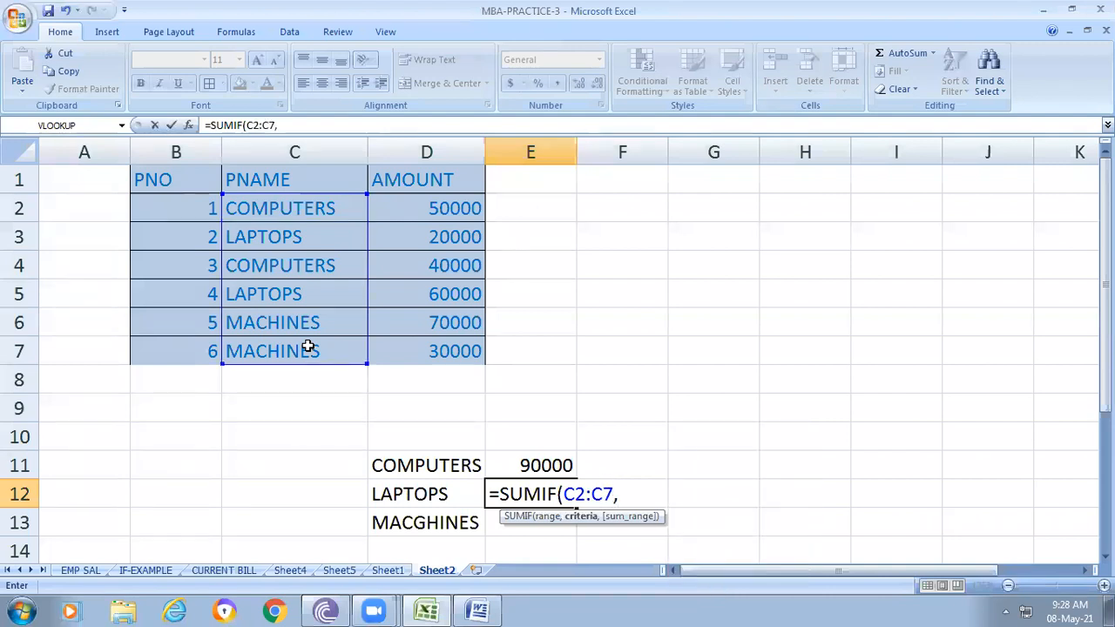
text("LAPTOPS)
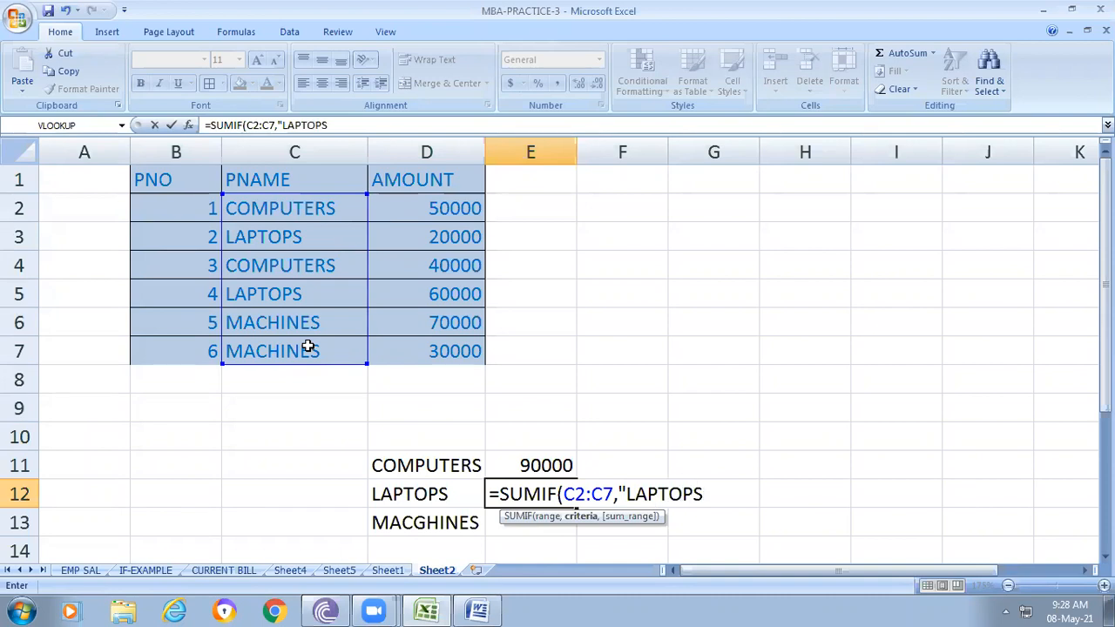
text(",)
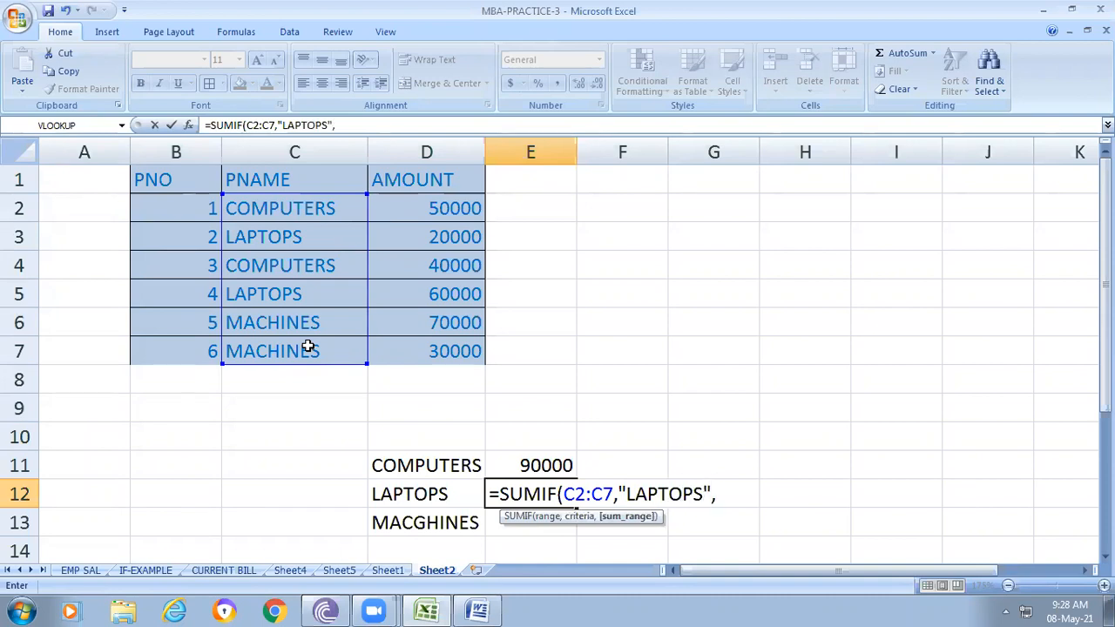
drag(436, 208, 441, 349)
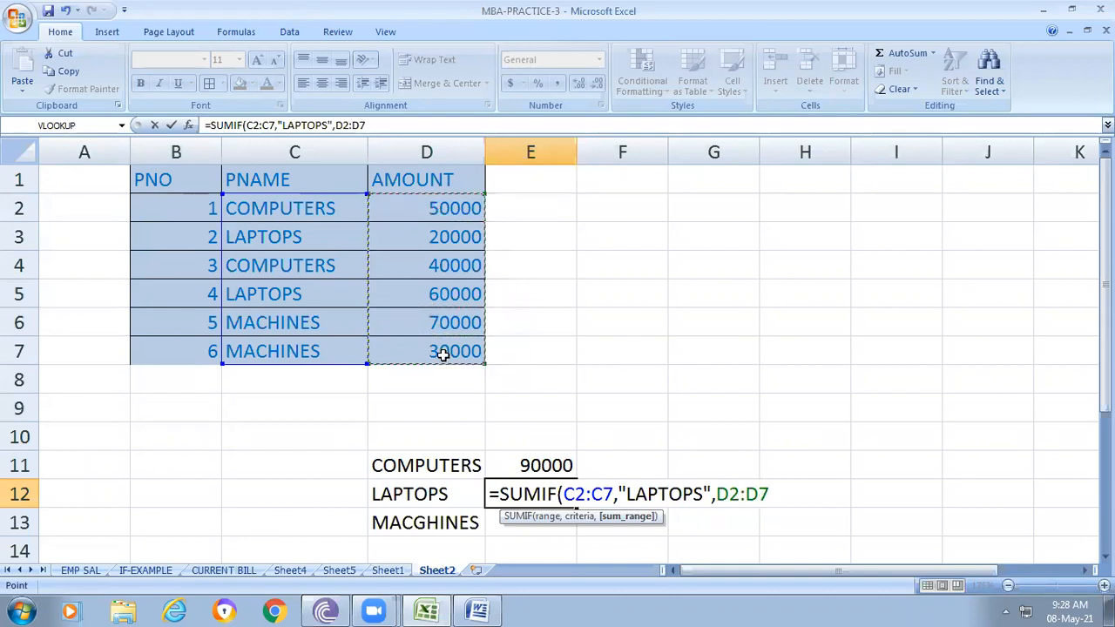
text())
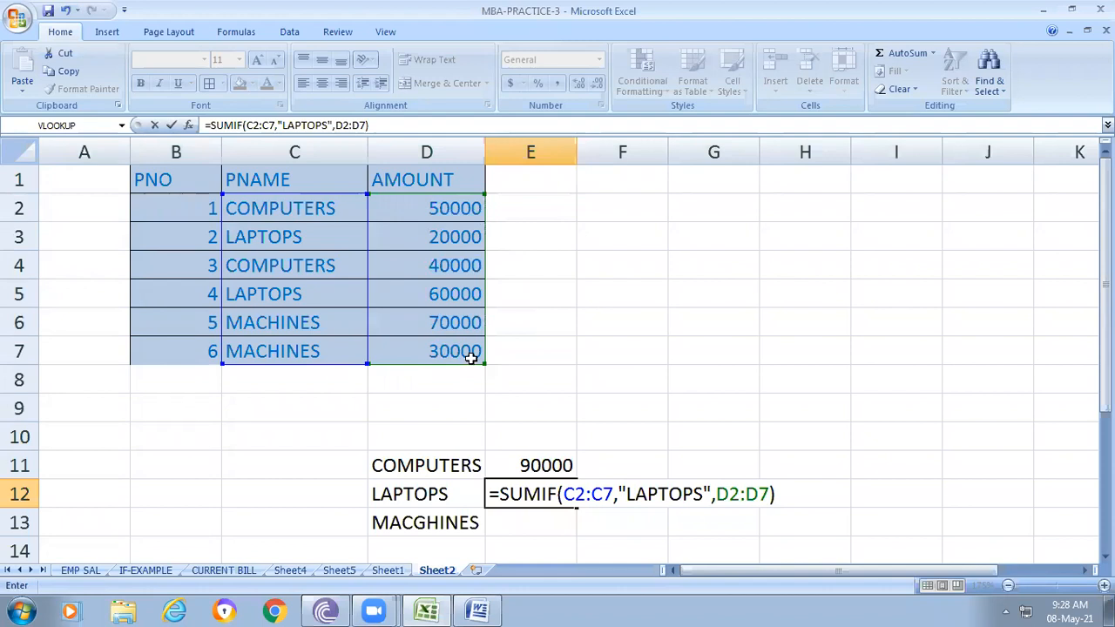
click(541, 522)
click(542, 498)
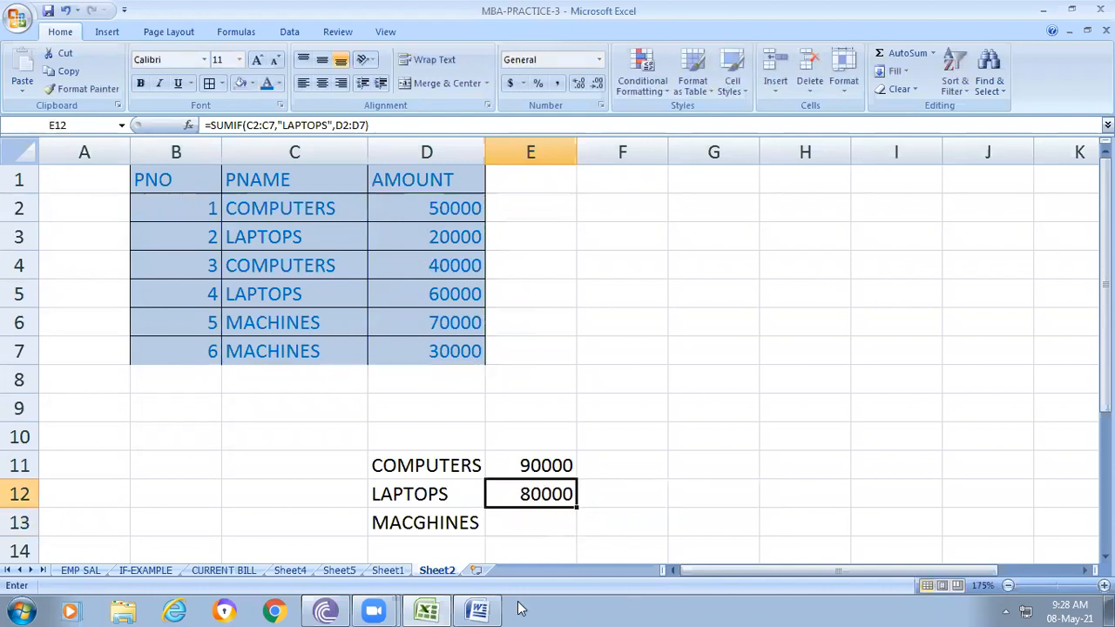
Total the MACHINES amounts in E13 with the formula =SUMIF(C2:C7,"MACHINES",D2:D7).
click(517, 527)
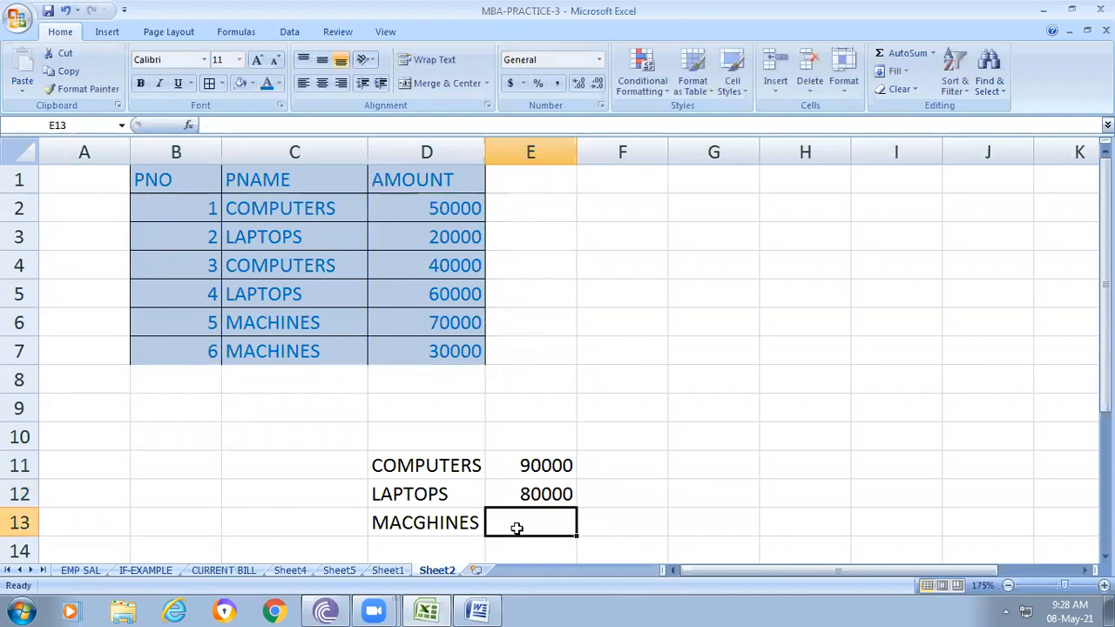
text(=SUMIF()
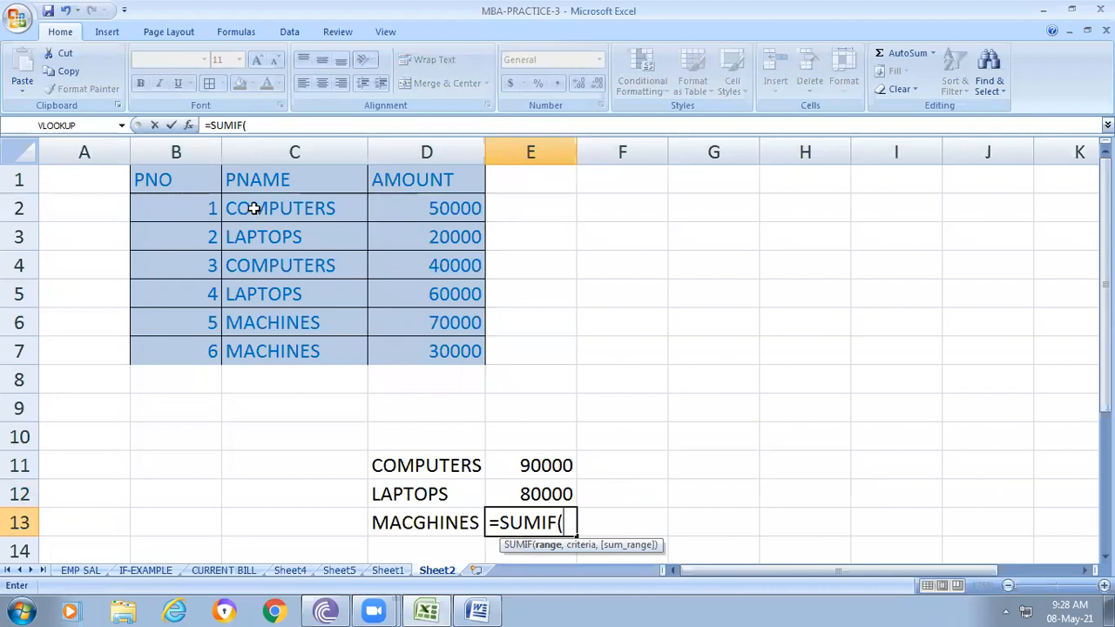
drag(253, 208, 282, 351)
text(,)
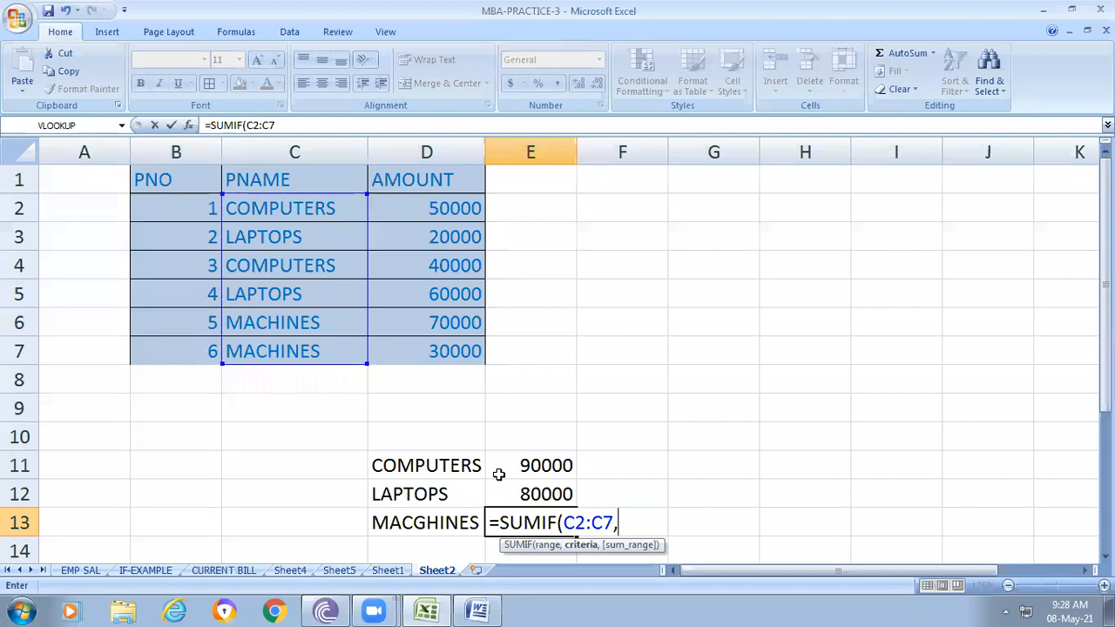
text("MACHINES)
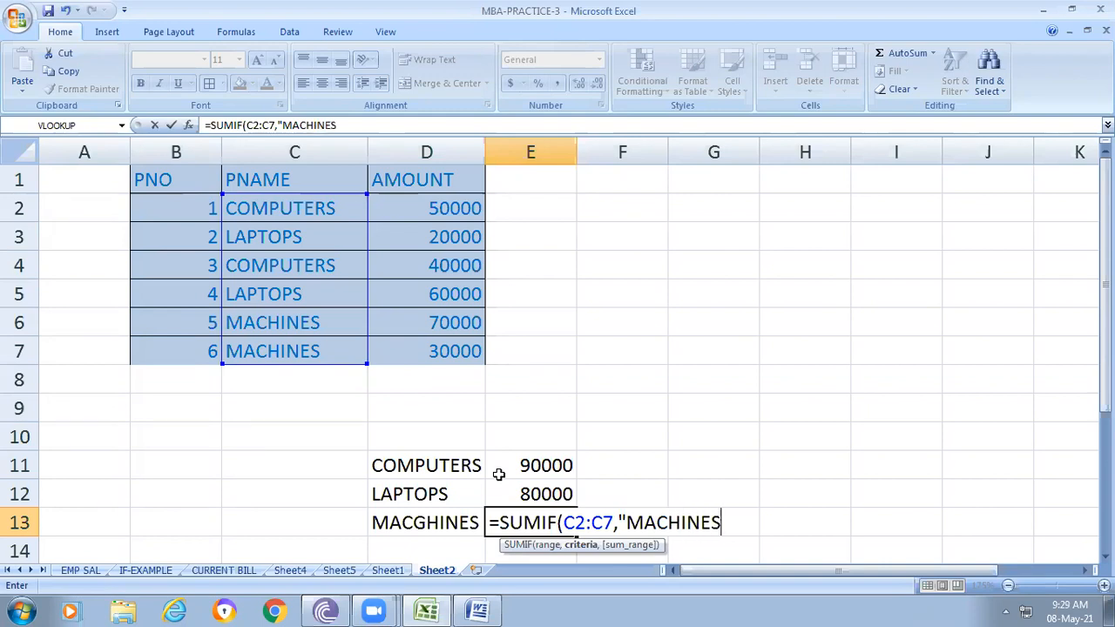
text(",)
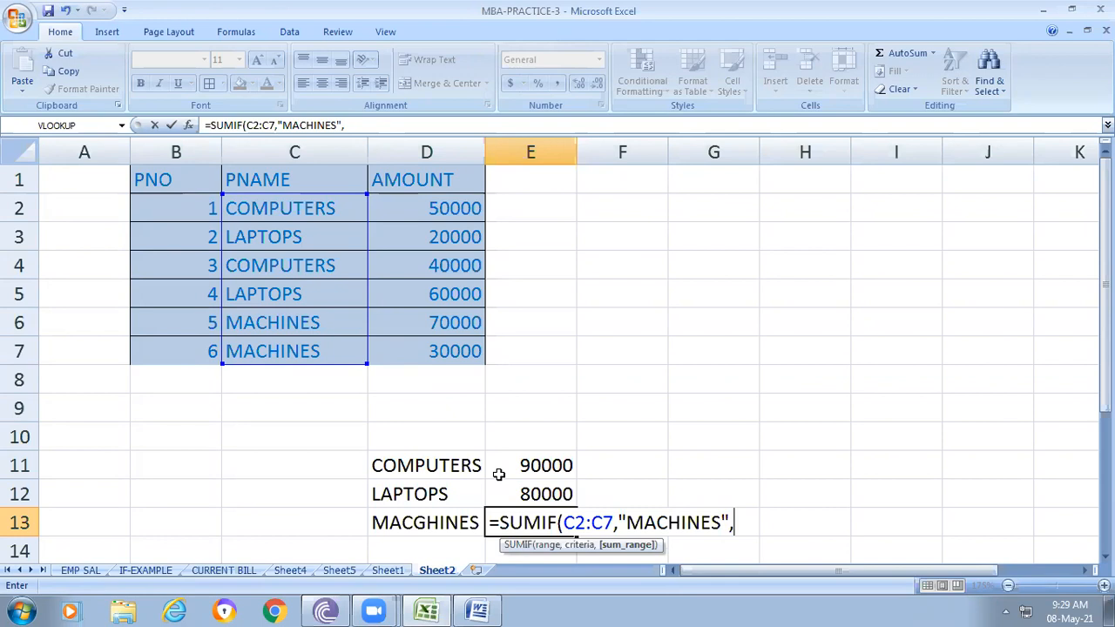
drag(427, 208, 396, 346)
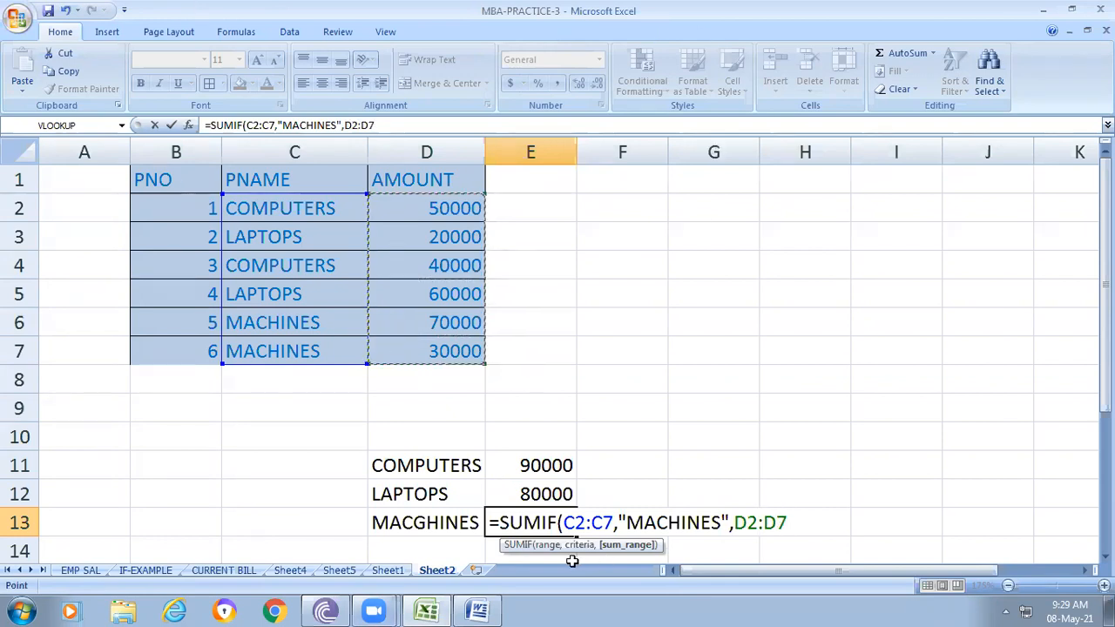
text())
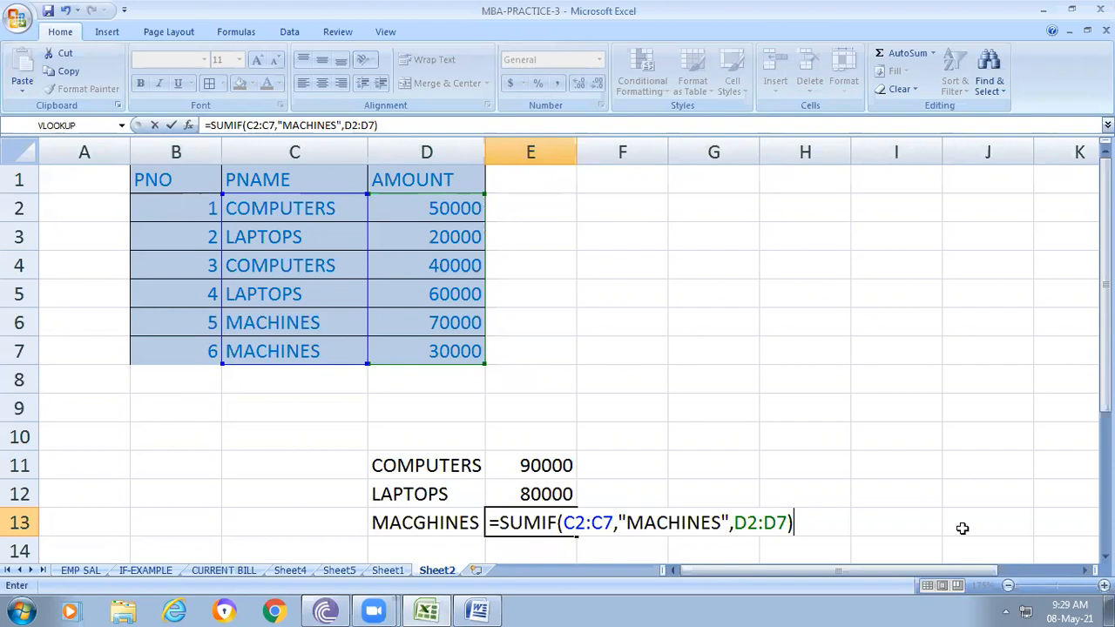
click(454, 205)
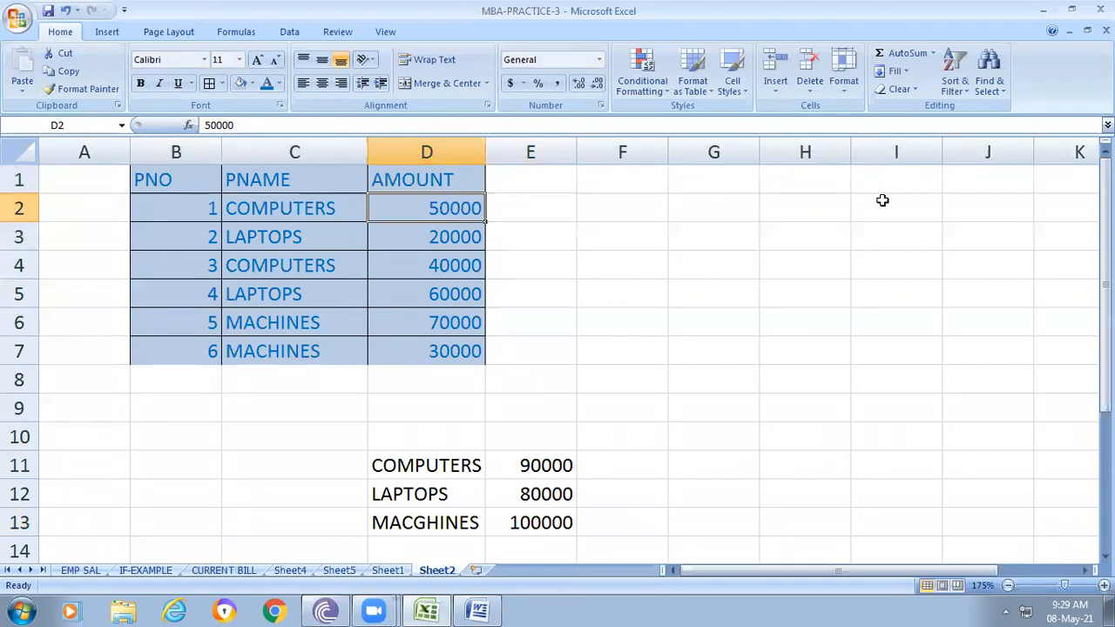
Check the SUMIF totals in E13 and E12 against the matching amounts in the AMOUNT column.
click(436, 351)
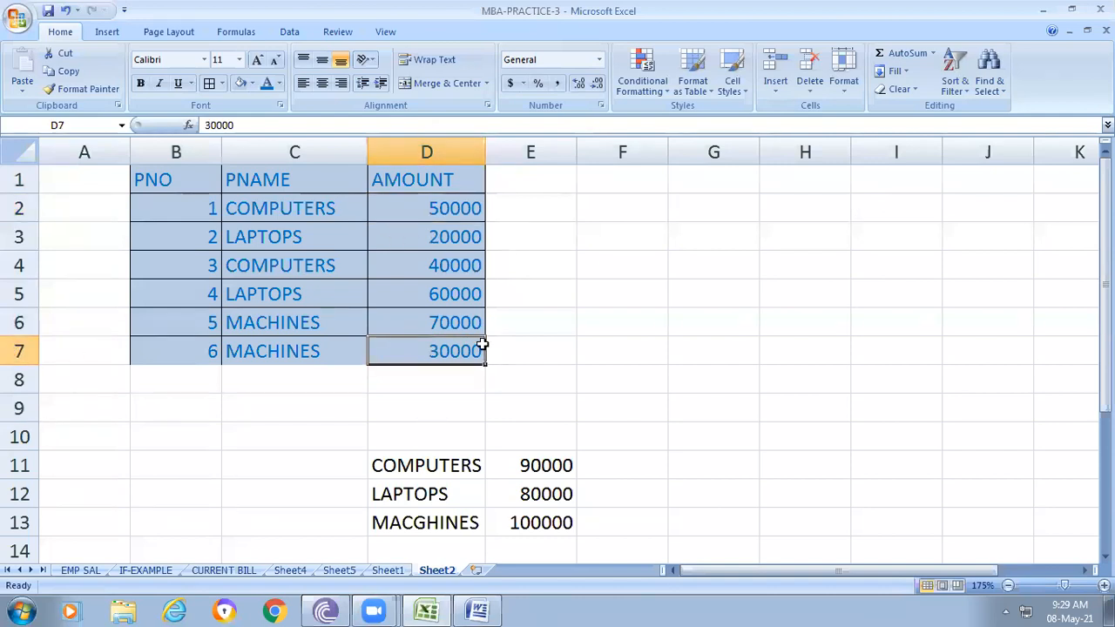
click(557, 526)
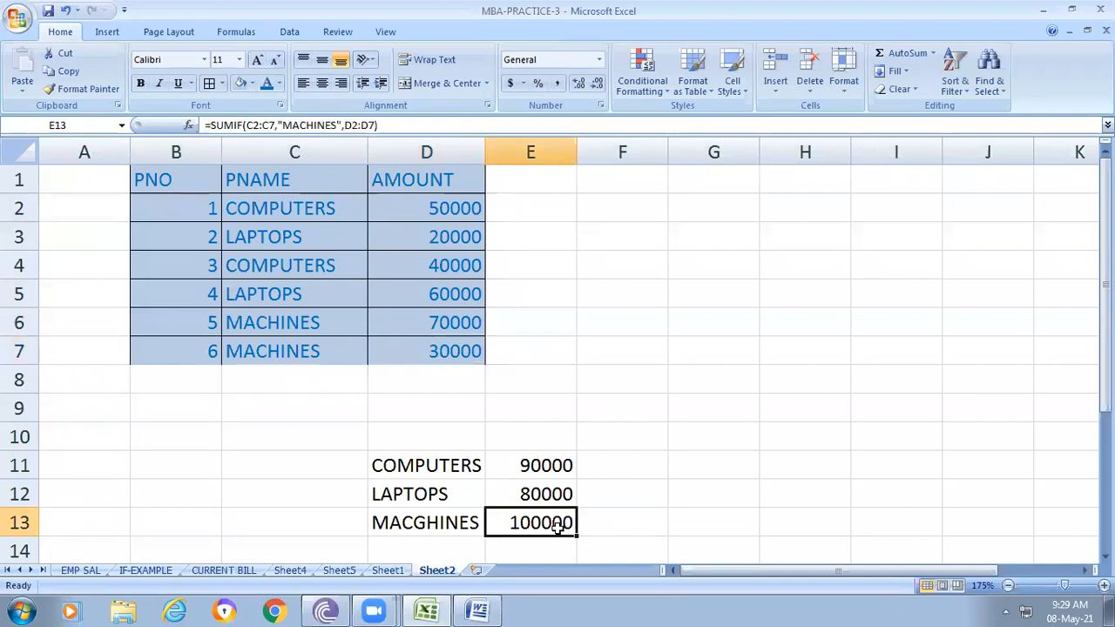
click(523, 496)
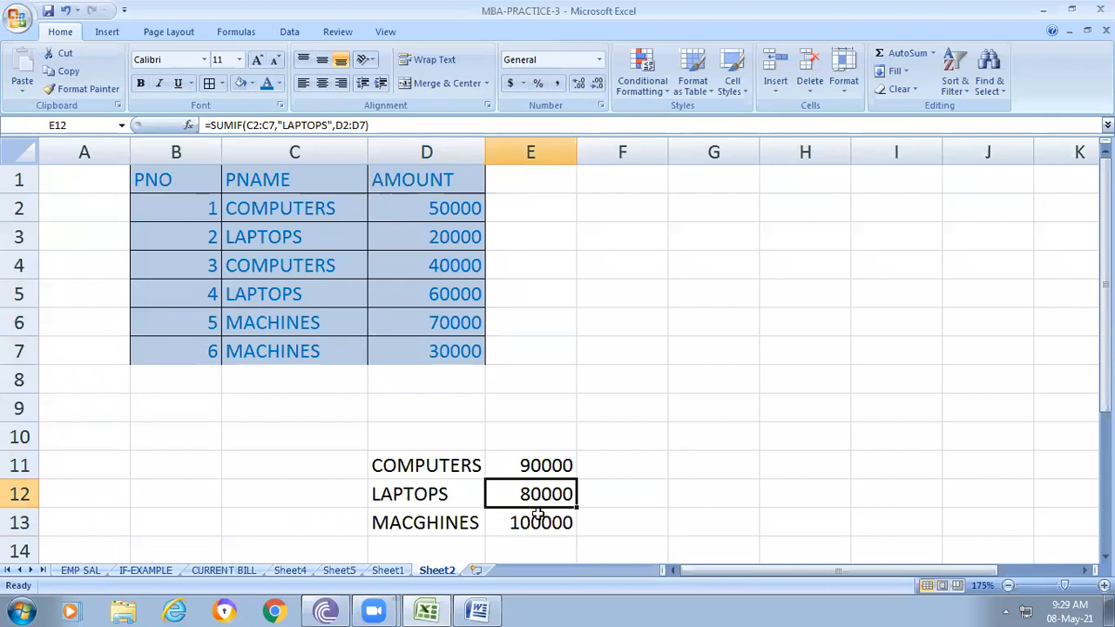
click(423, 234)
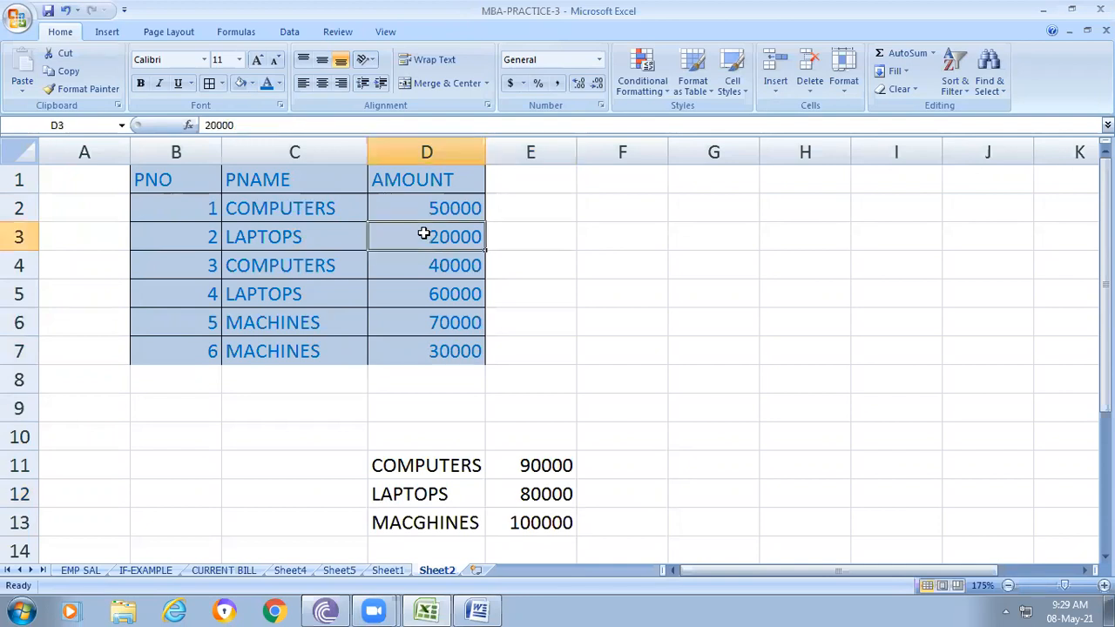
click(427, 298)
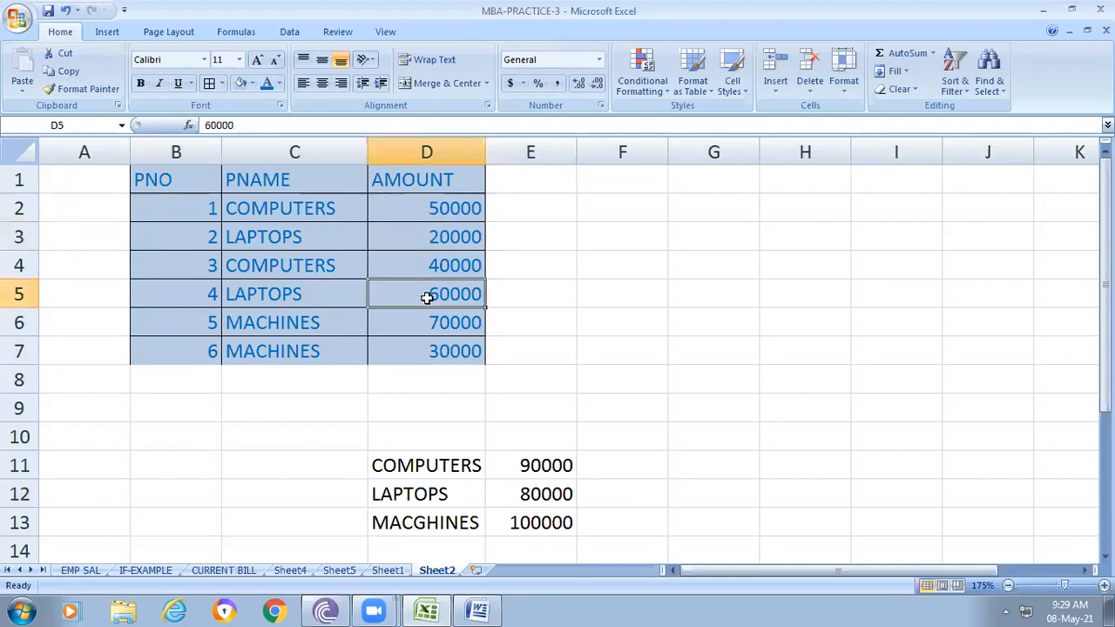
Add a seventh record in row 8 with PNO 7, PNAME LAPTOPS and AMOUNT 20000, and check the formulas in E13 and E12.
click(188, 371)
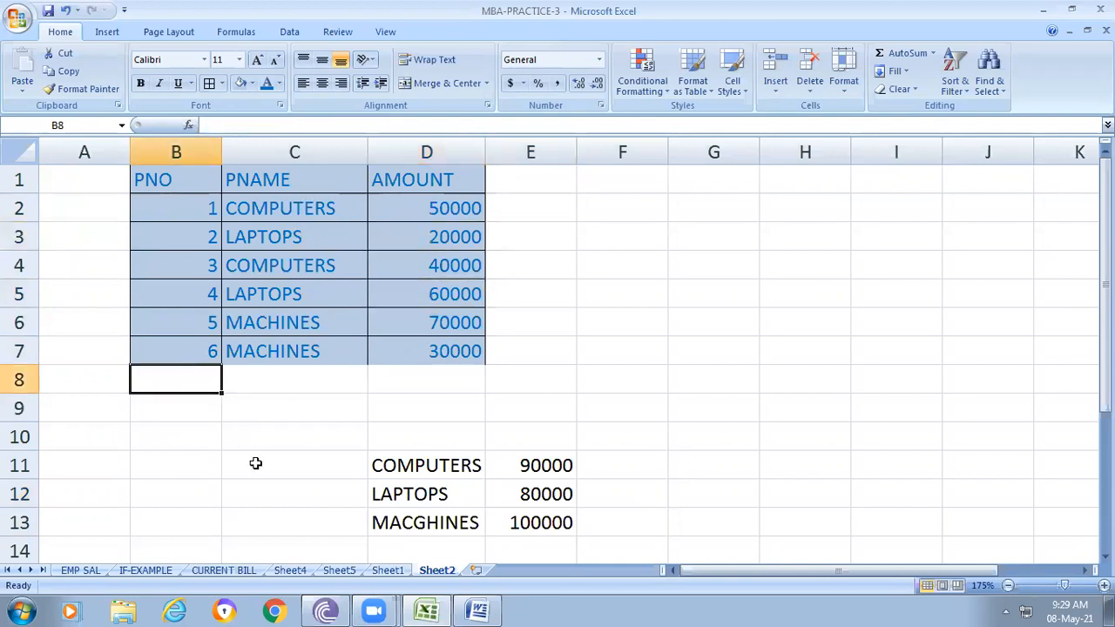
text(7)
click(282, 386)
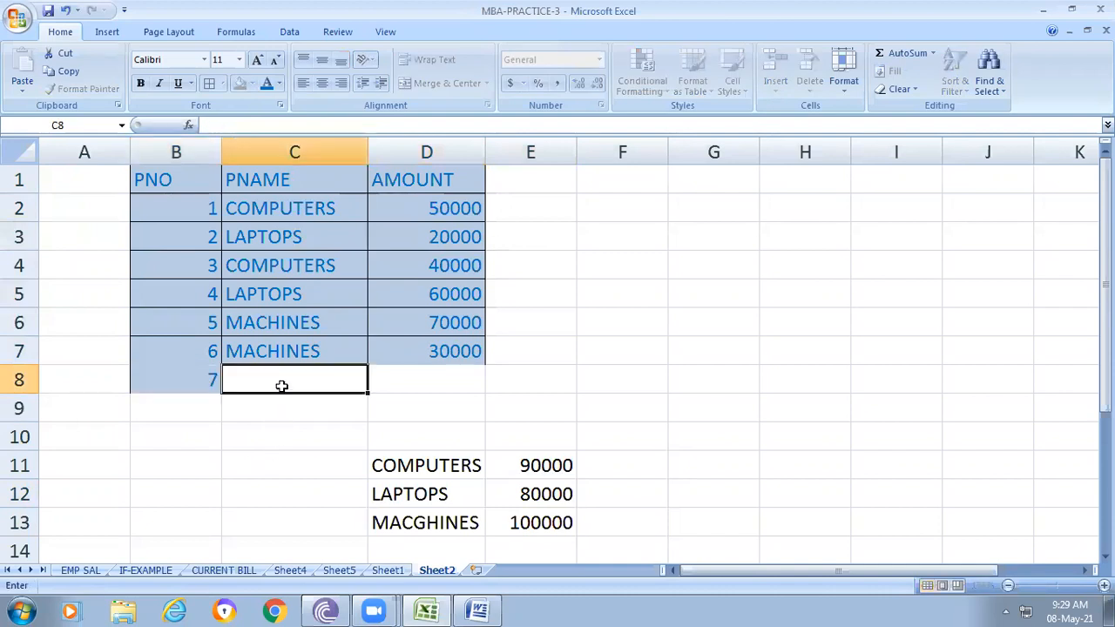
text(LAPTOPS)
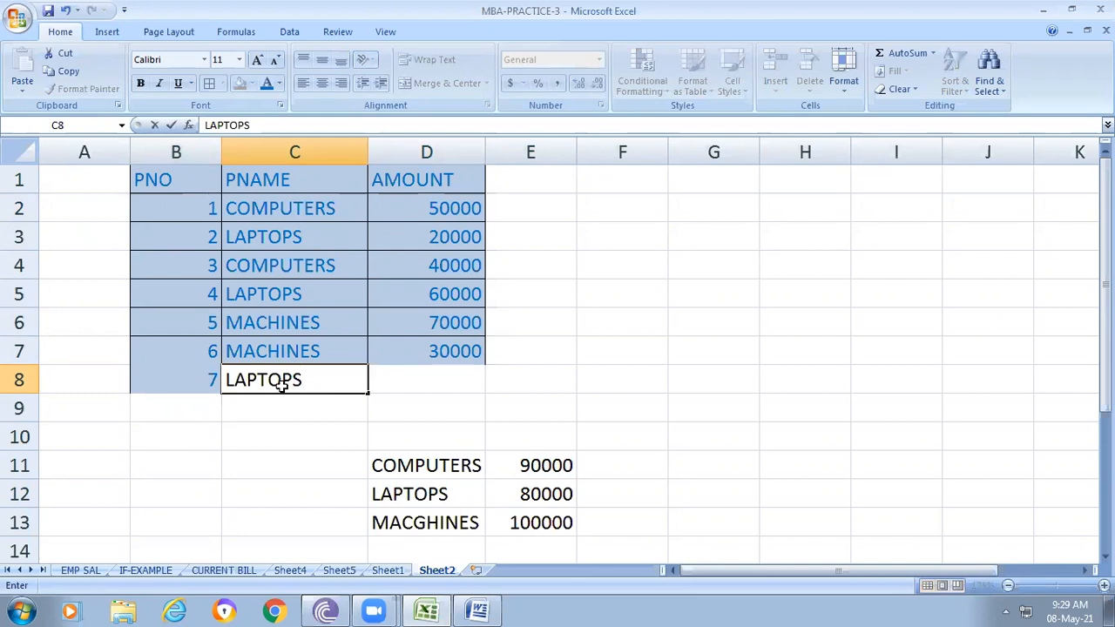
key(Tab)
text(20000)
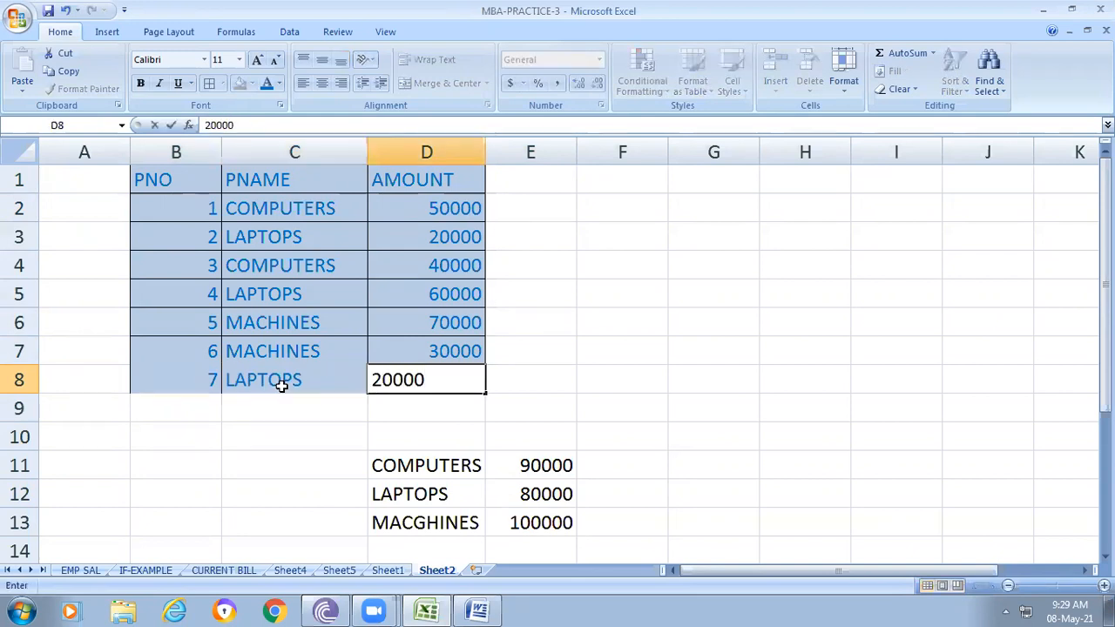
click(711, 339)
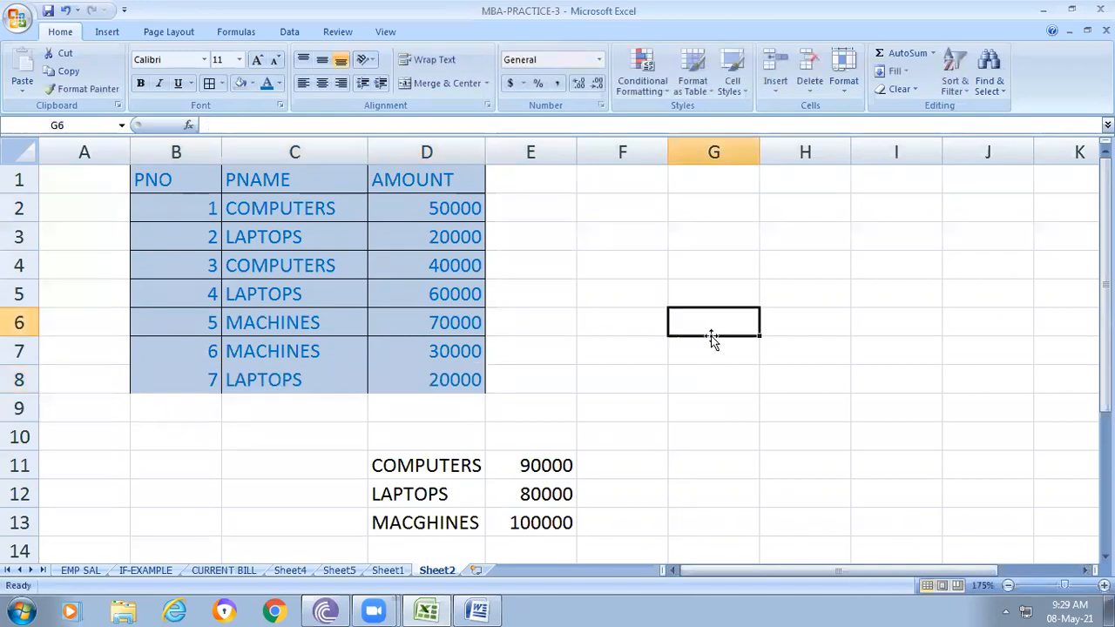
click(532, 520)
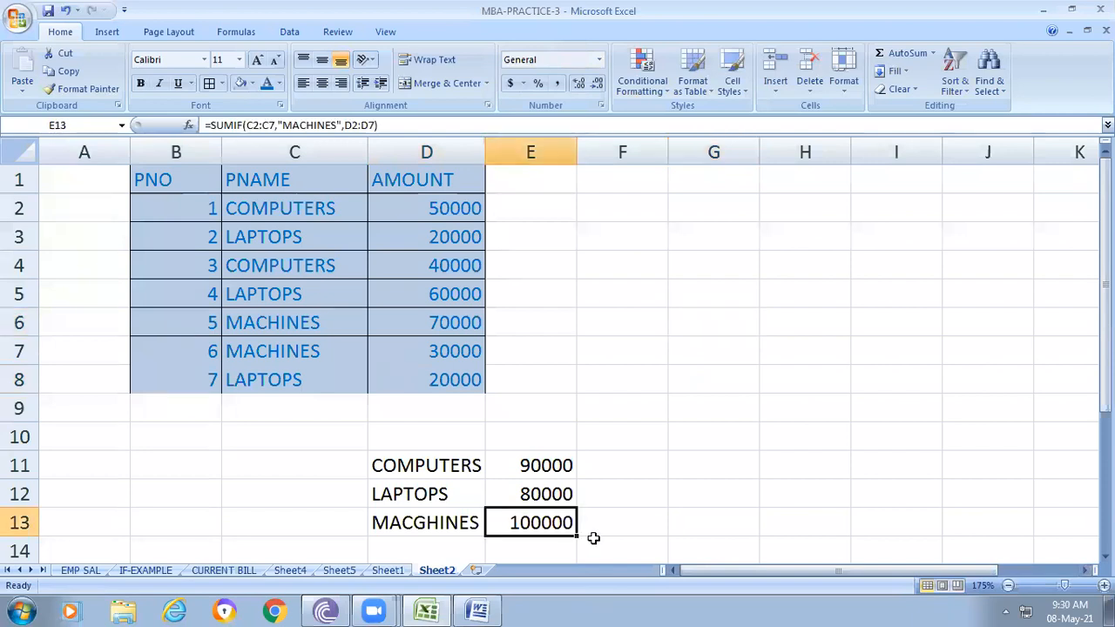
click(553, 488)
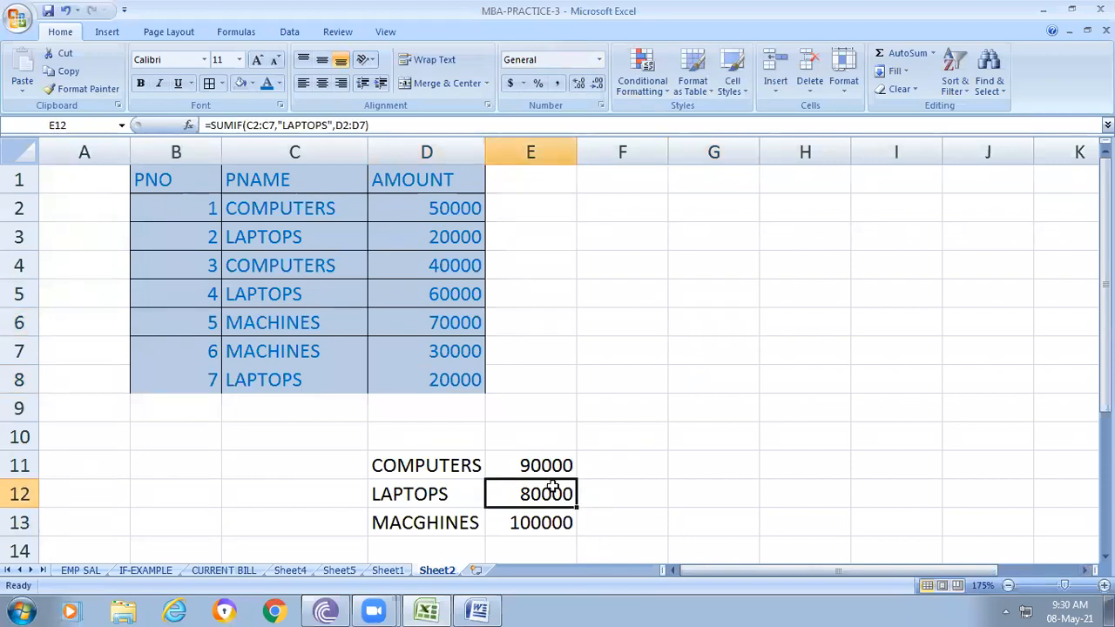
Extend the criteria range of the LAPTOPS SUMIF formula in E12 to C2:C8 so it covers the record in row 8.
click(252, 381)
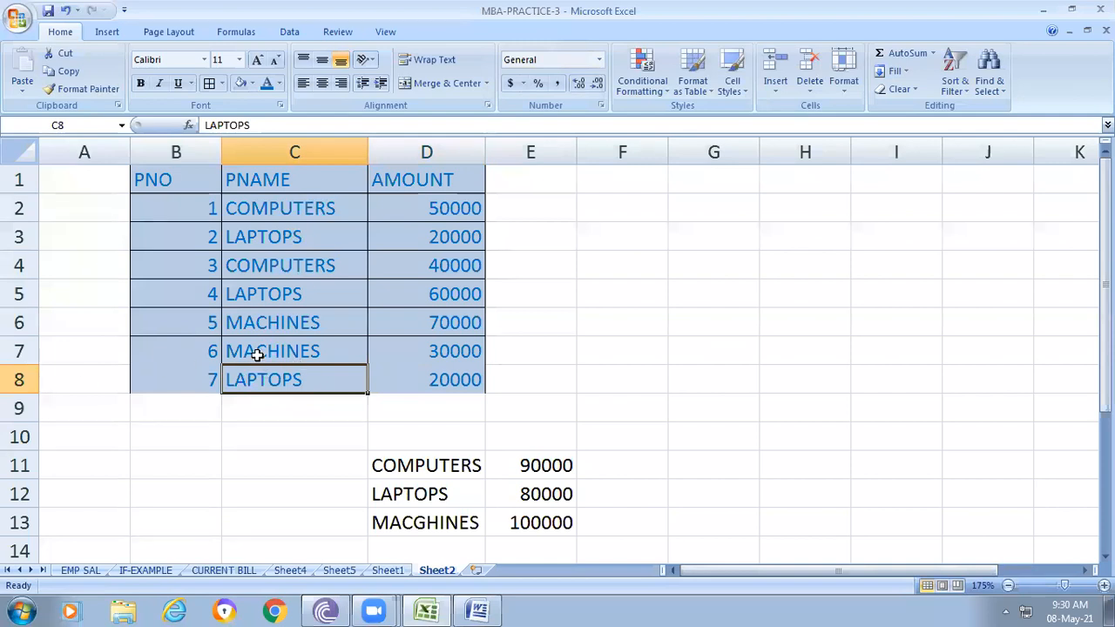
key(shift+Return)
key(Return)
click(556, 496)
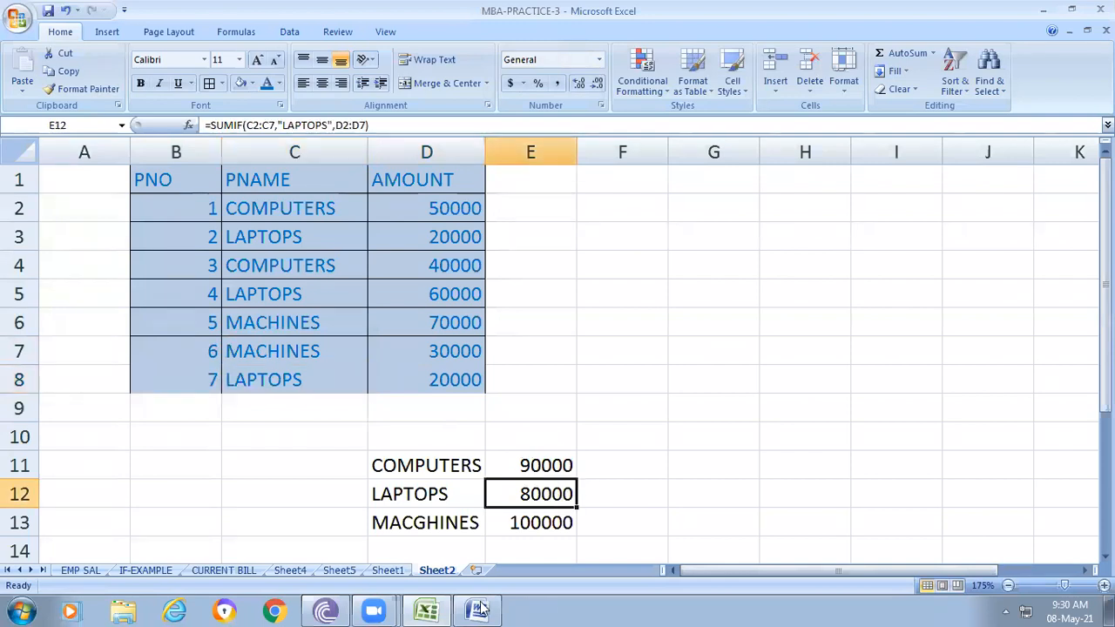
click(275, 123)
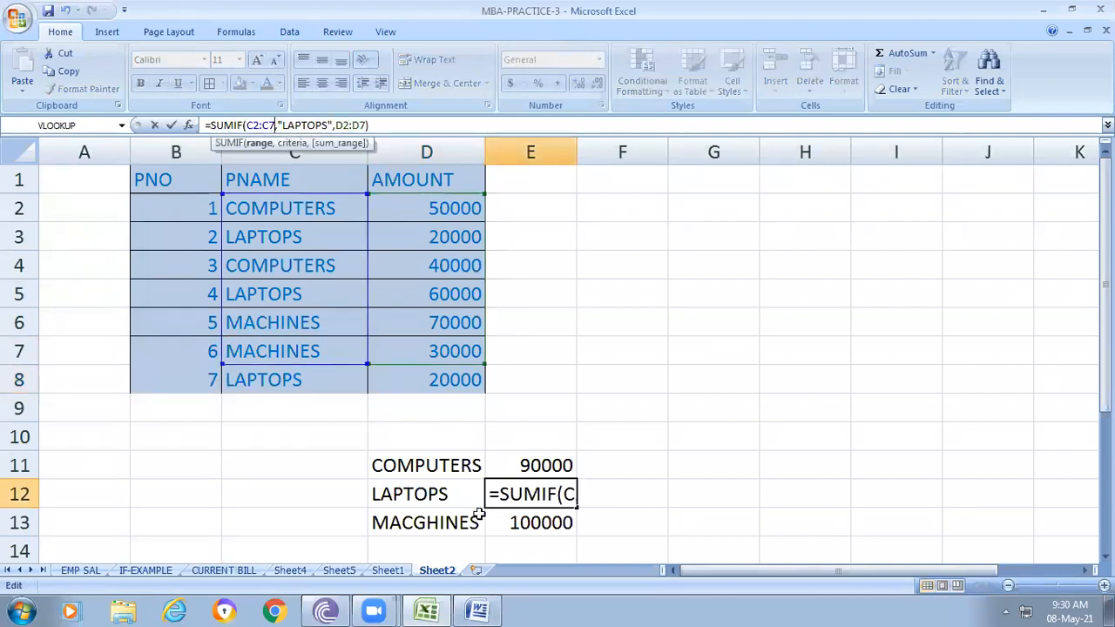
key(BackSpace)
text(8)
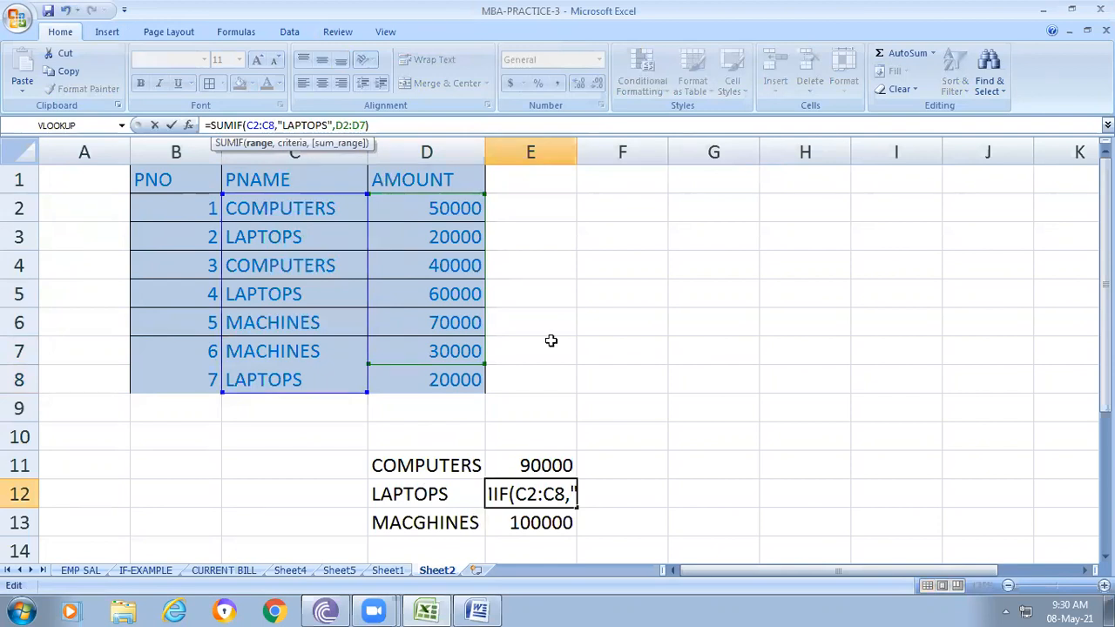
click(790, 516)
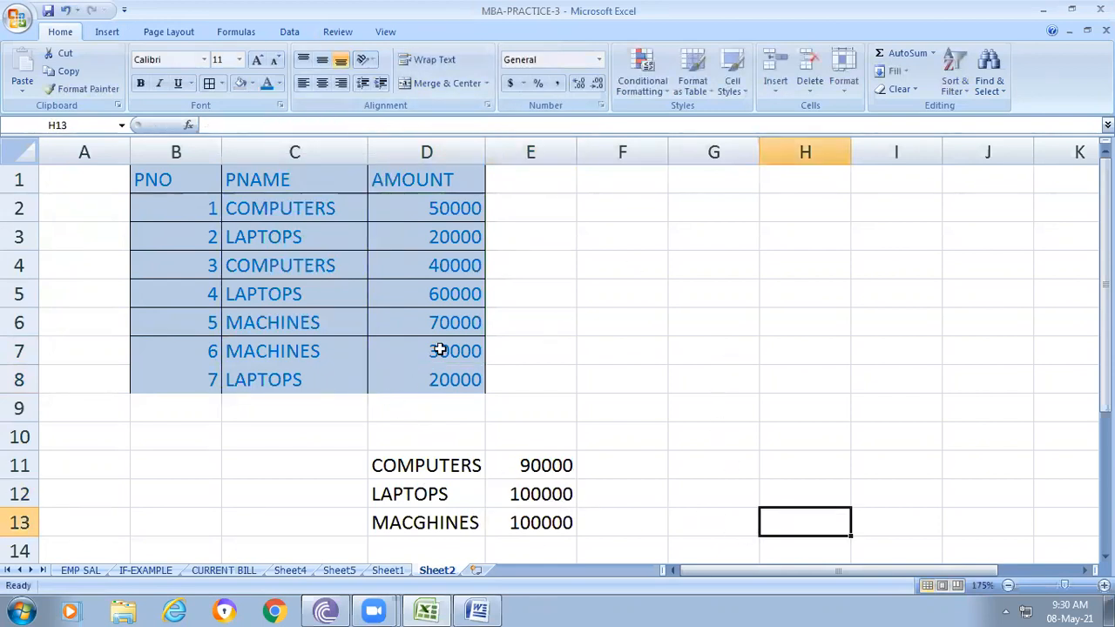
Apply all borders to the product table B1:D8 and save the workbook.
drag(167, 182, 438, 381)
click(209, 83)
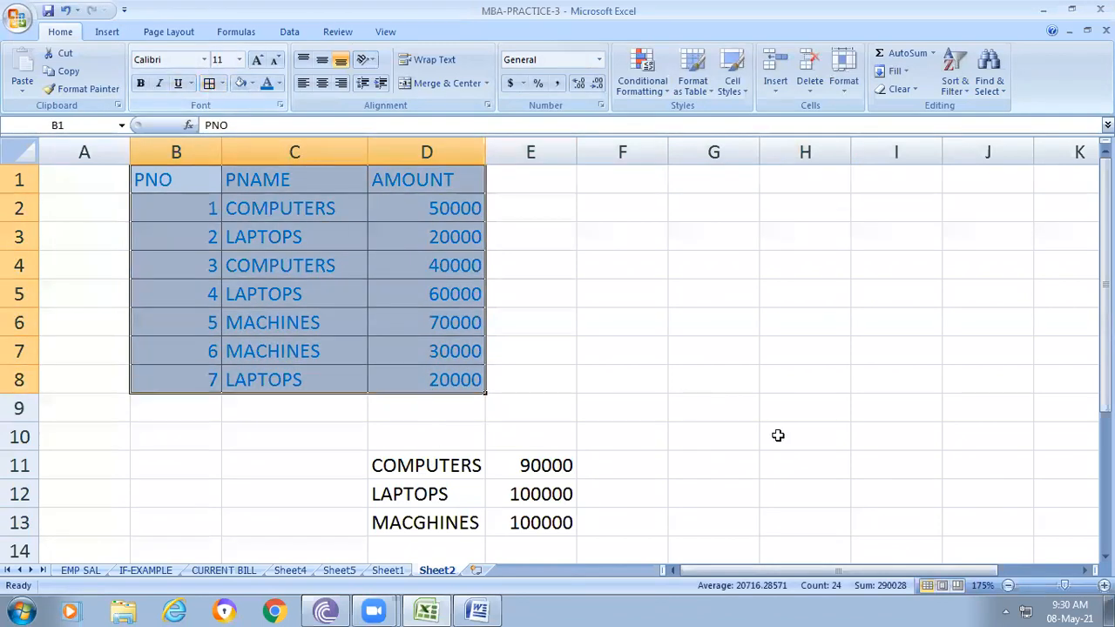
click(778, 436)
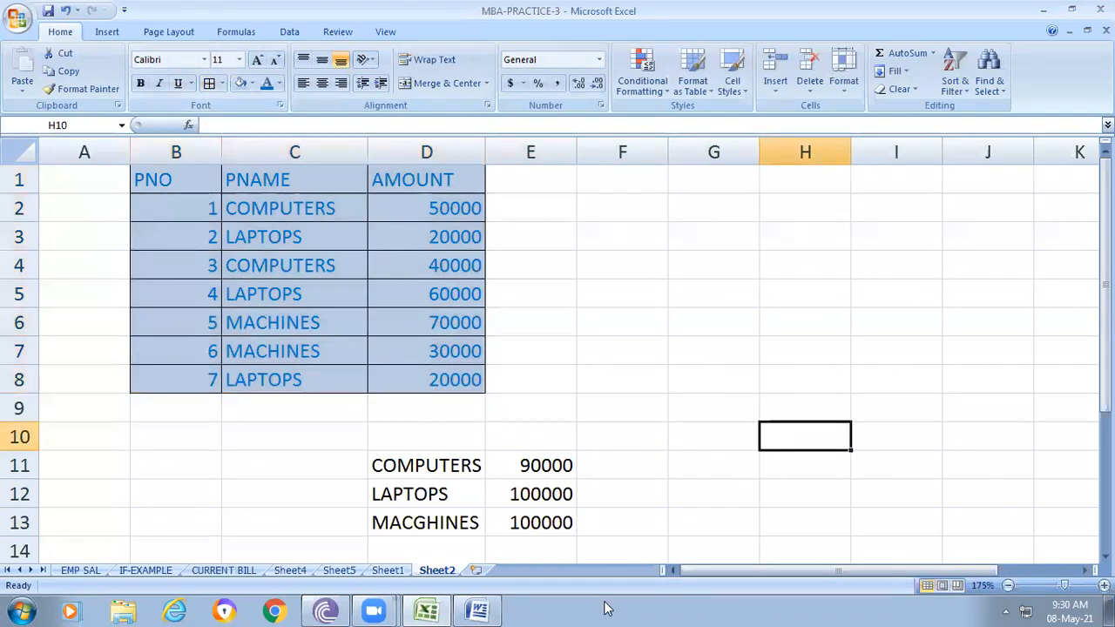
click(47, 9)
Check the LAPTOPS amounts in D3, D5 and D8 and review the product labels and SUMIF formulas in E11 and E12.
click(427, 232)
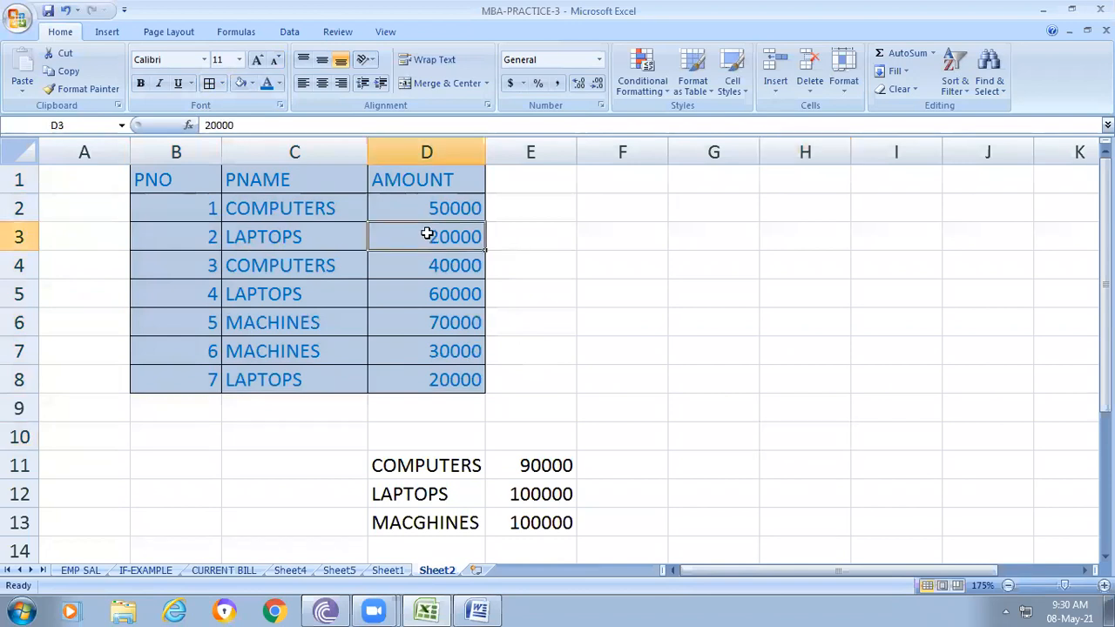
click(410, 297)
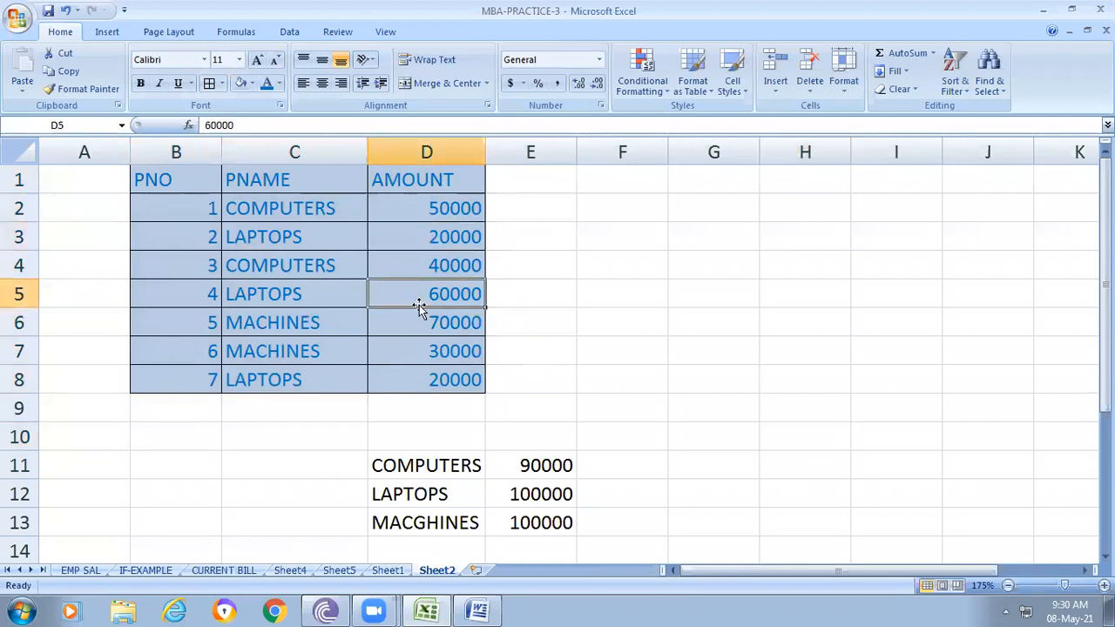
click(411, 379)
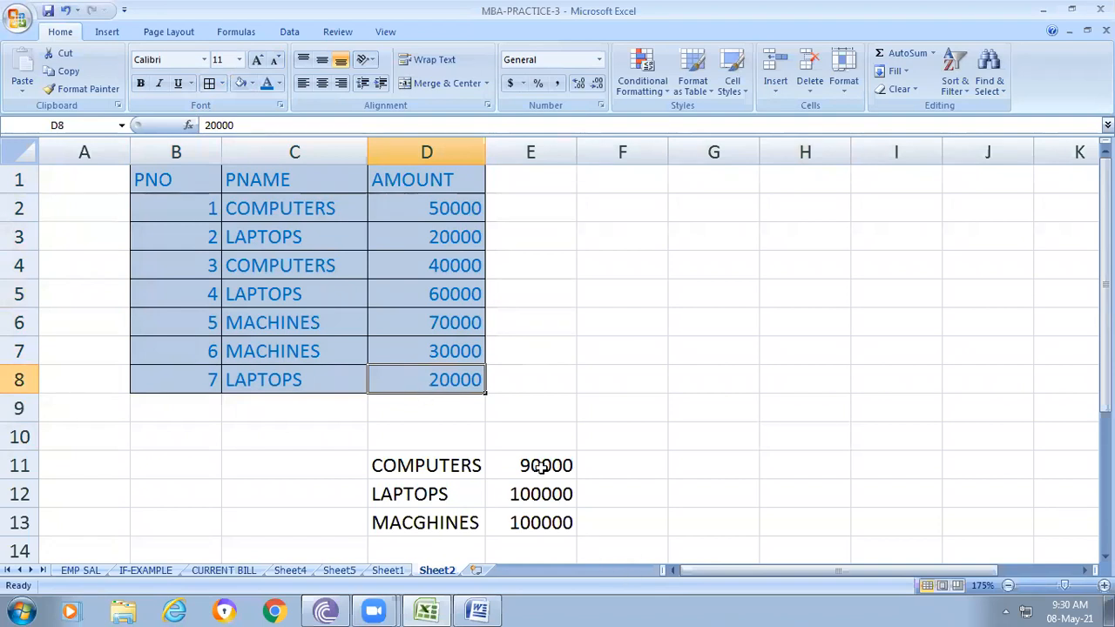
click(633, 475)
click(528, 484)
click(529, 467)
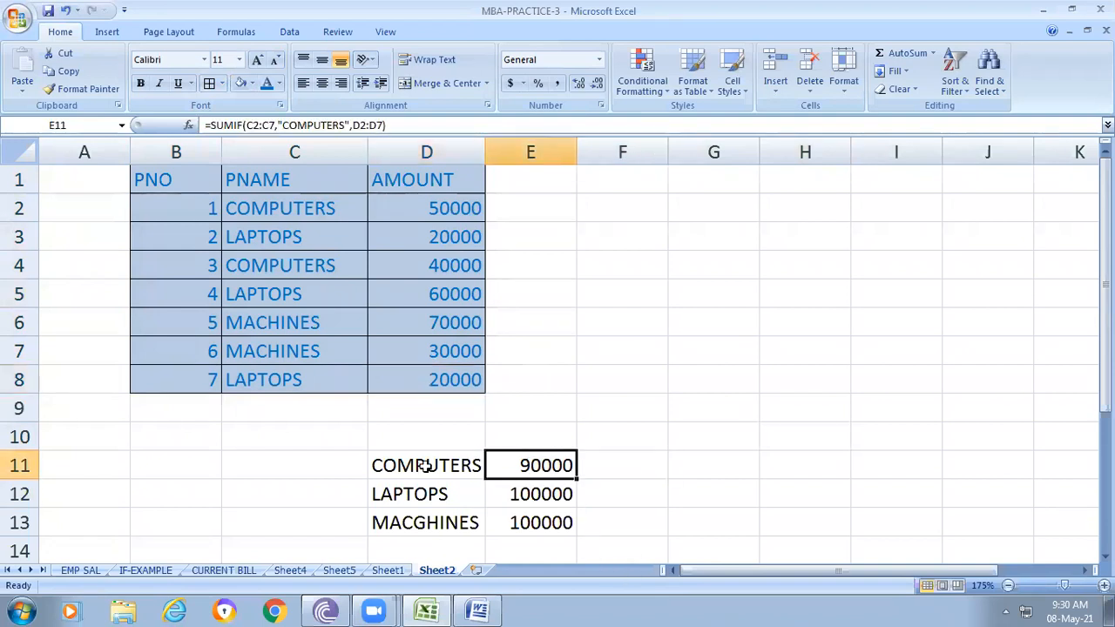
click(423, 466)
click(427, 493)
click(444, 521)
click(542, 494)
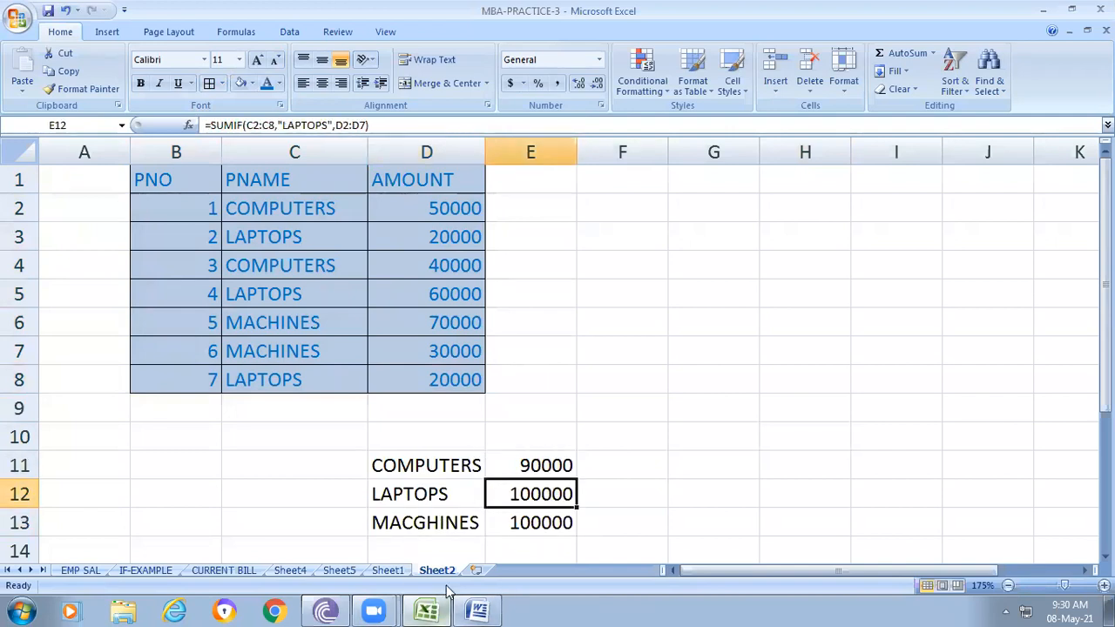
Copy the SUB1 to SUB3 marks in D3:F12 of Sheet1.
click(388, 570)
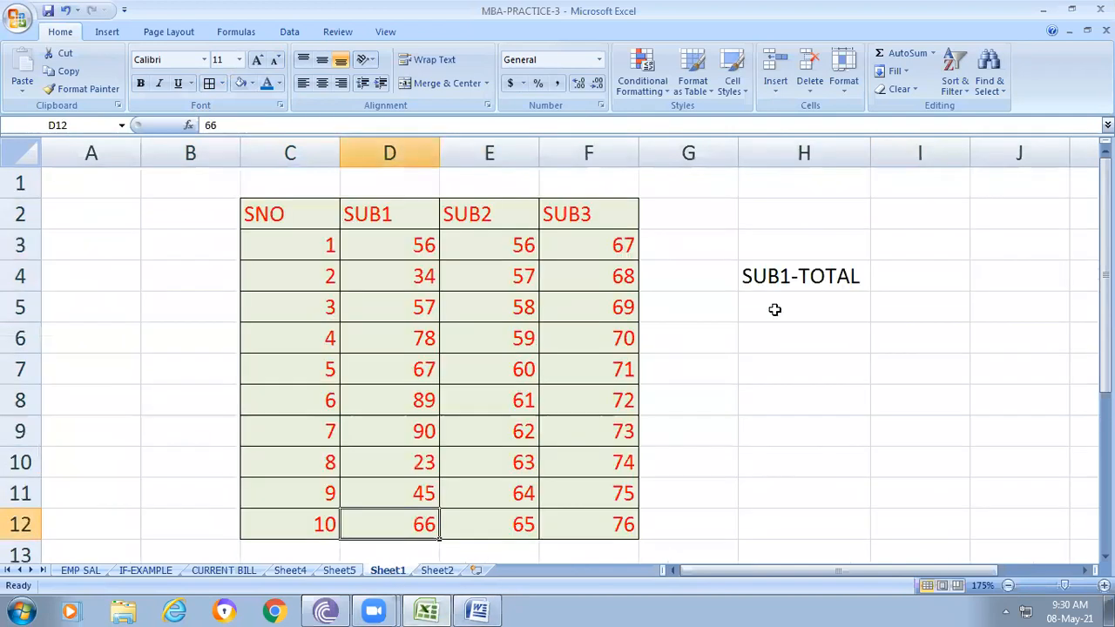
click(912, 286)
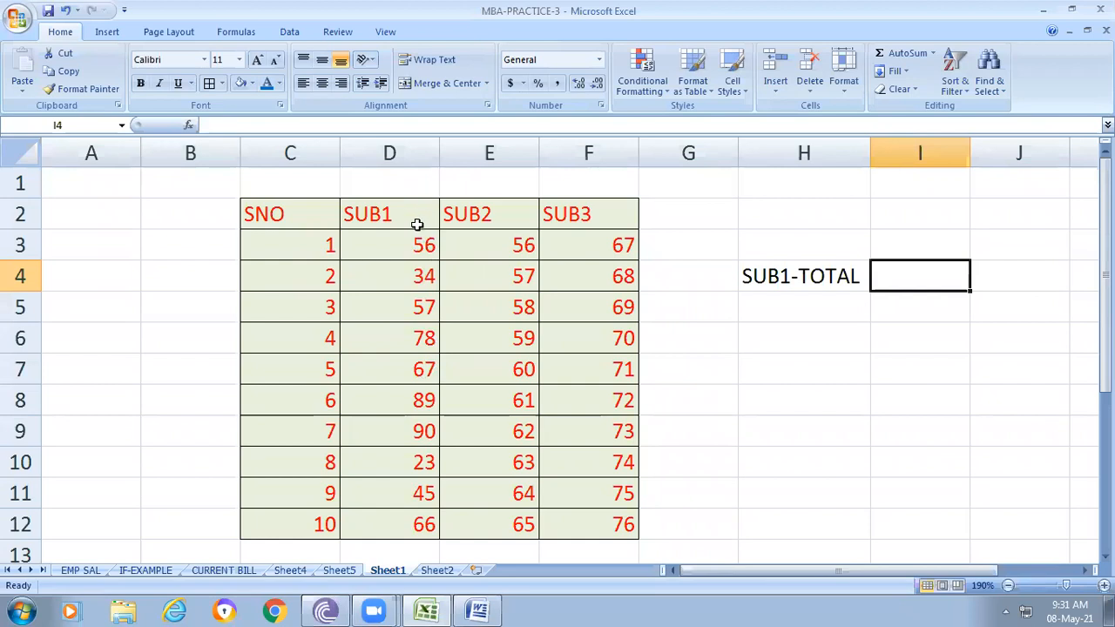
scroll(795, 479, down, 2)
scroll(798, 473, up, 2)
drag(383, 244, 578, 502)
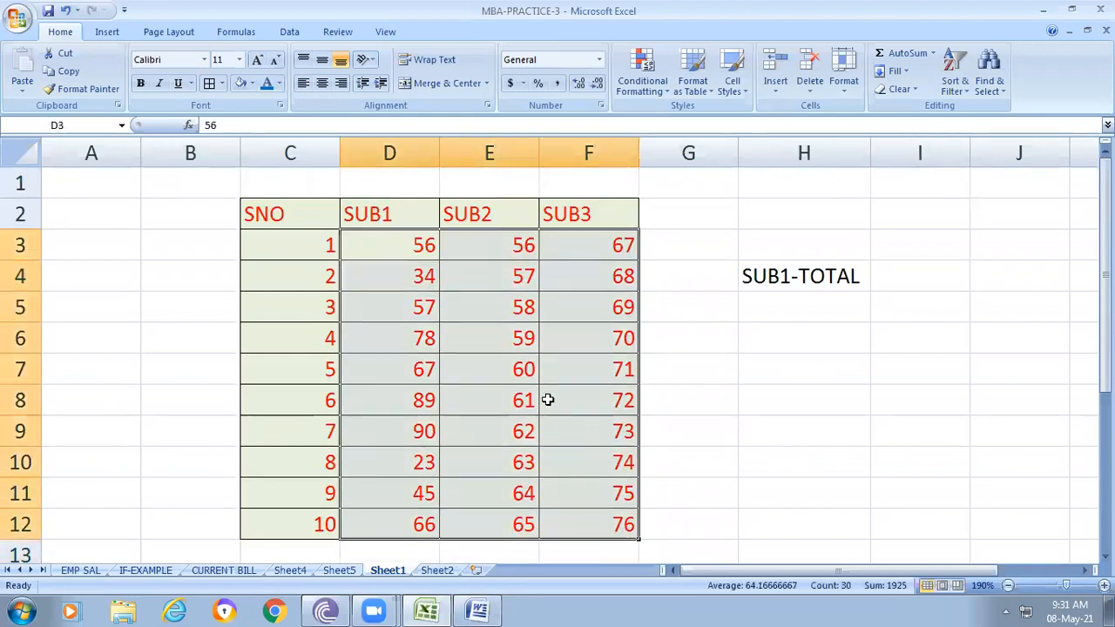
right_click(526, 314)
click(610, 345)
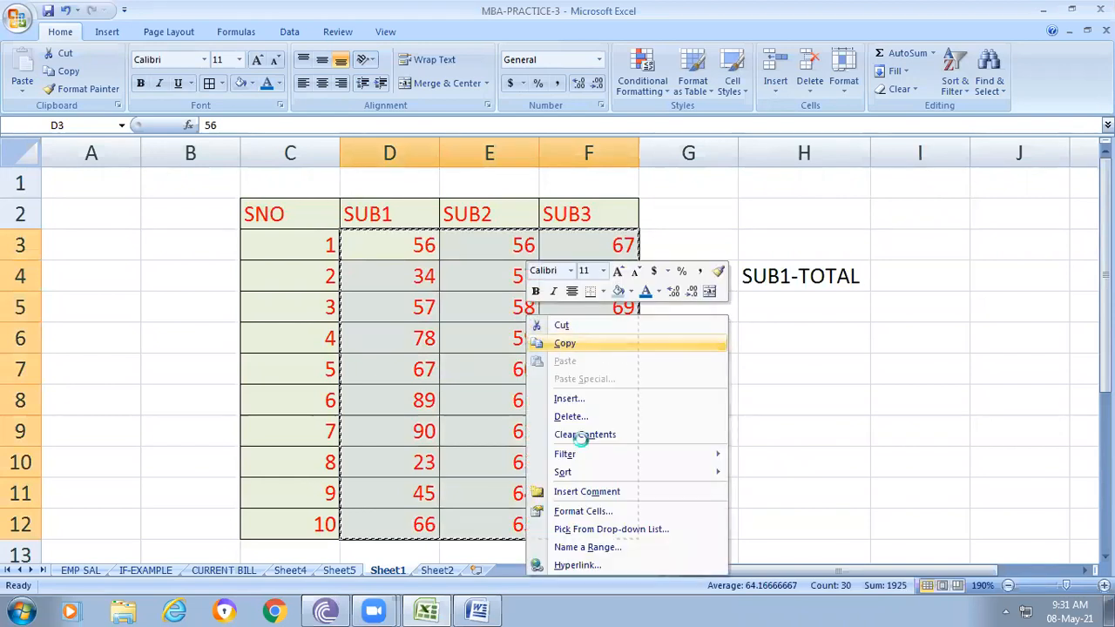
Add a new worksheet and paste the copied marks starting at C3.
click(442, 573)
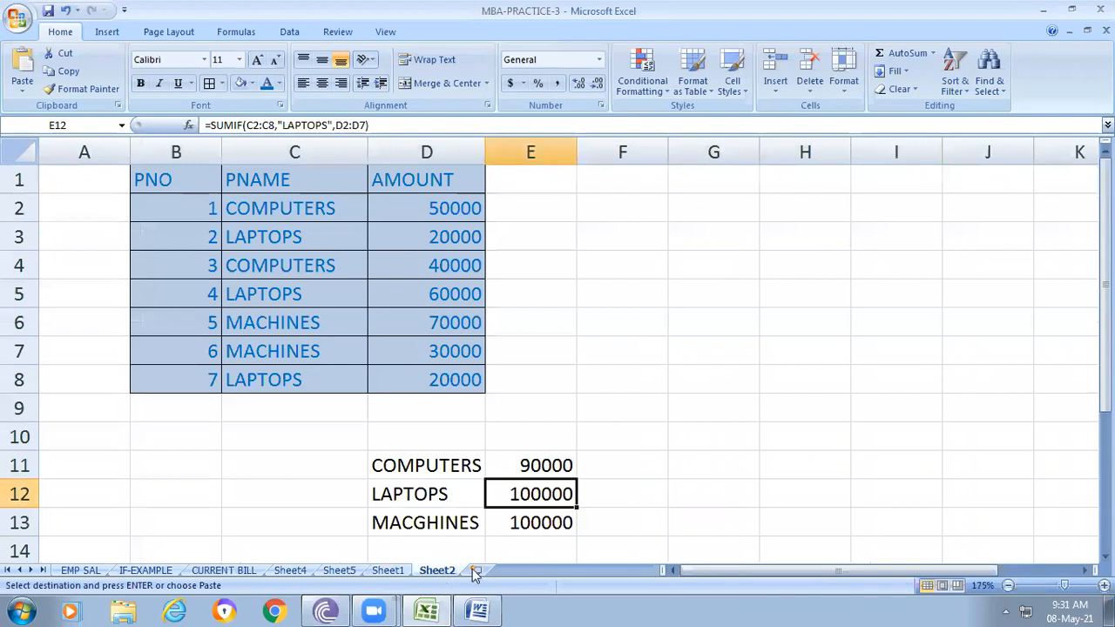
click(475, 571)
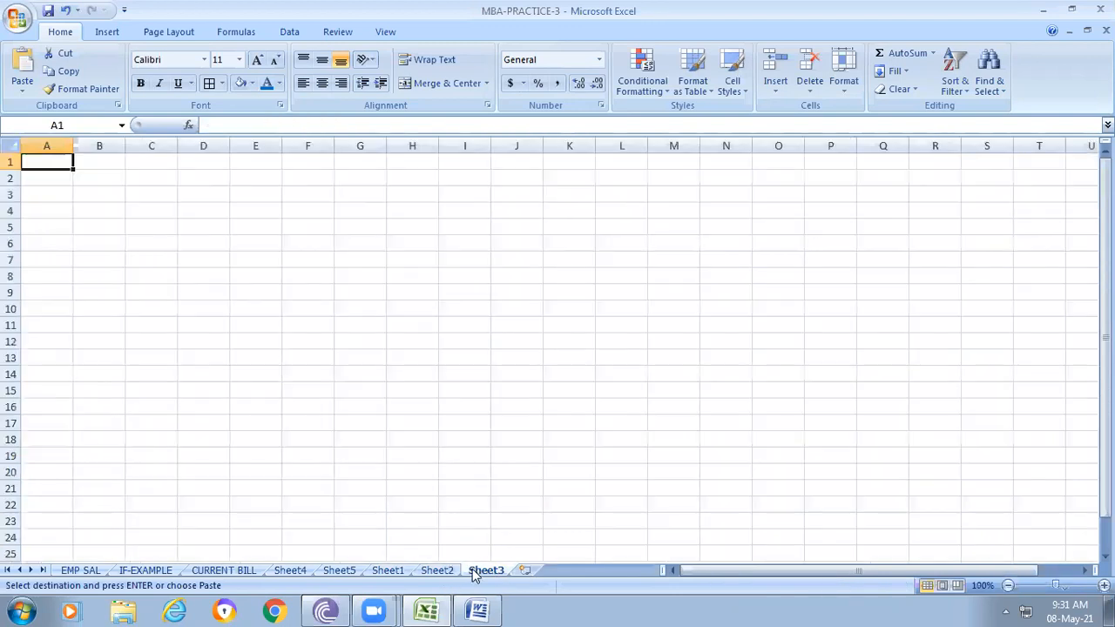
click(149, 190)
right_click(150, 191)
click(226, 237)
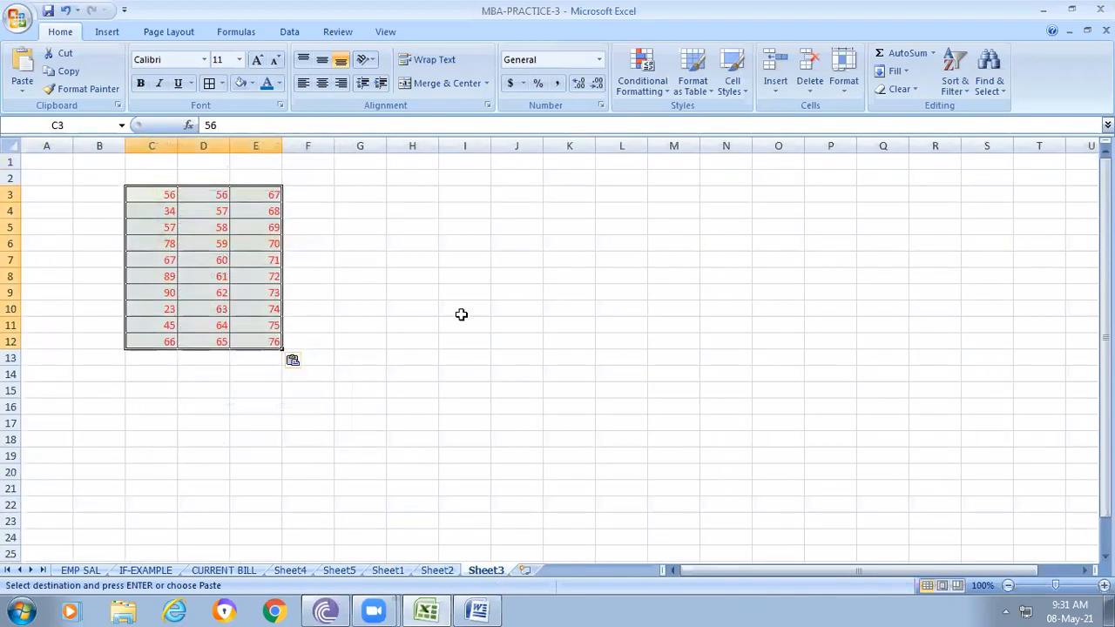
click(461, 311)
Enter the subject labels SUB1, SUB2, SUB3, SUB1 and SUB1 in B3:B7 beside the pasted marks.
ctrl+scroll(457, 447, up, 4)
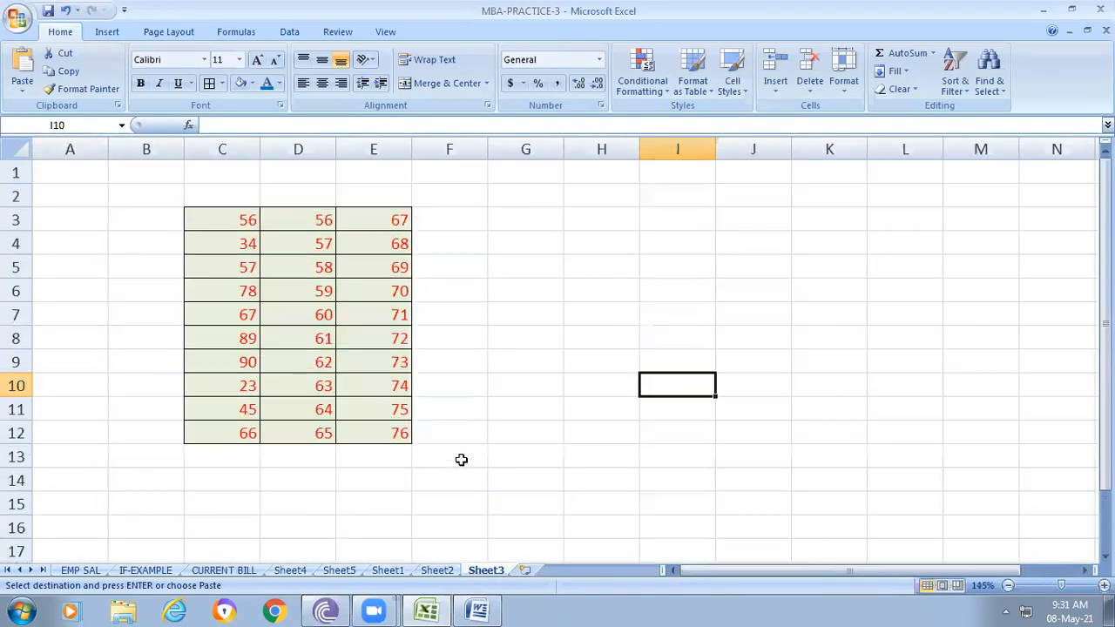
click(183, 227)
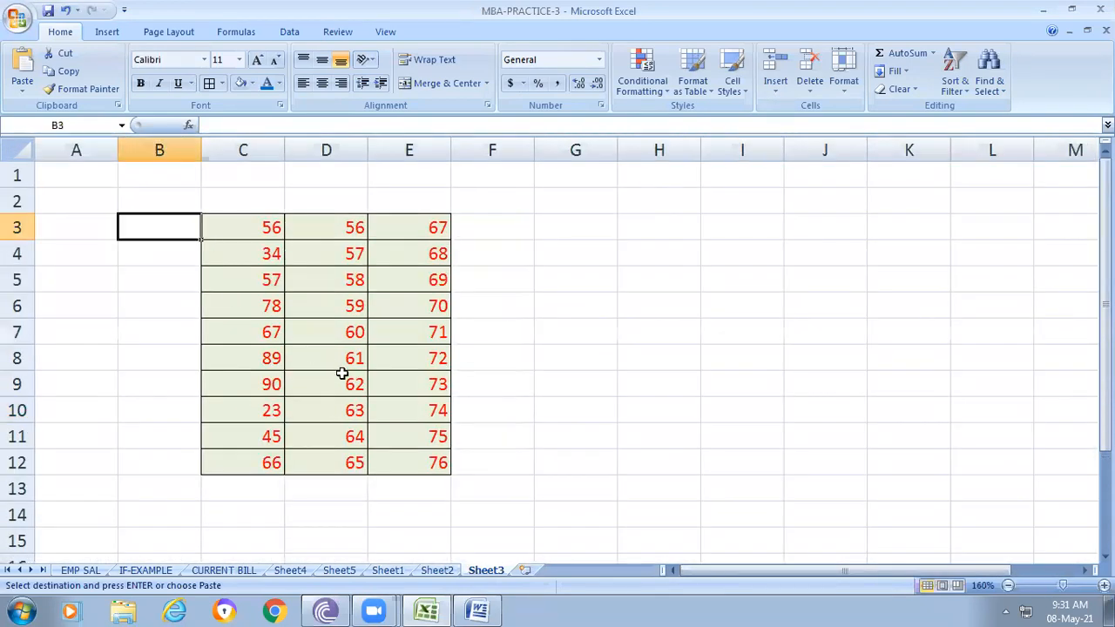
text(SUB1)
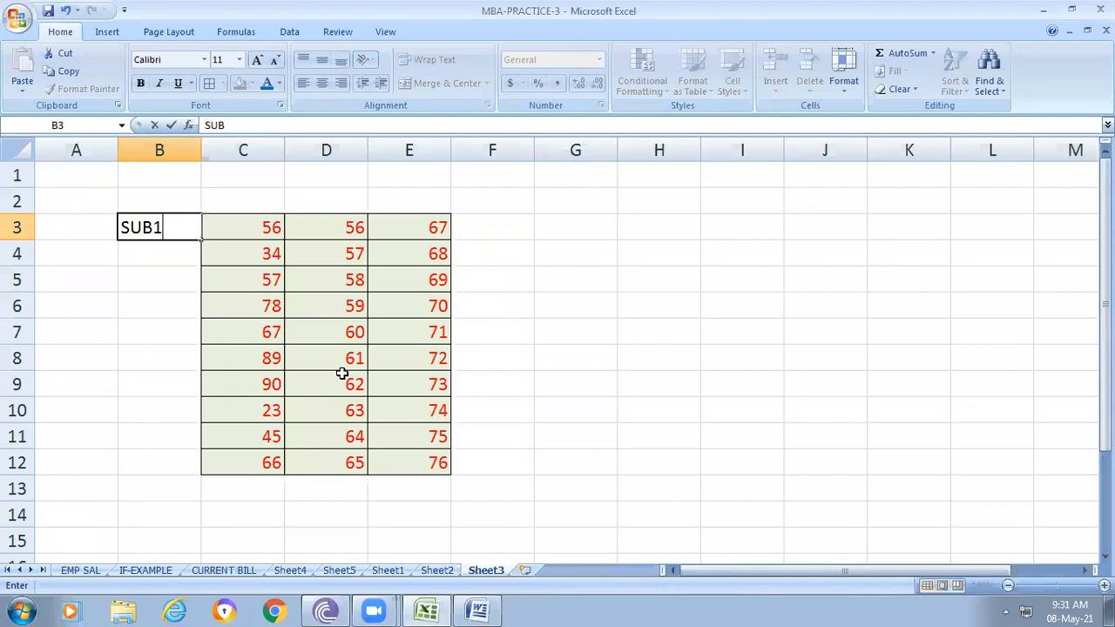
key(Return)
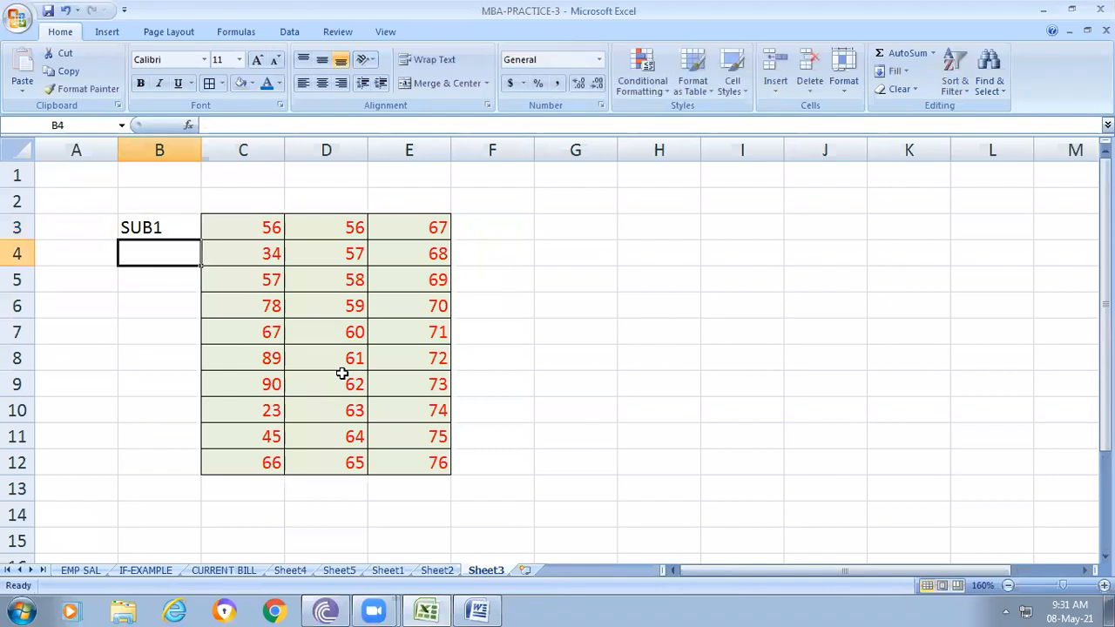
text(SU)
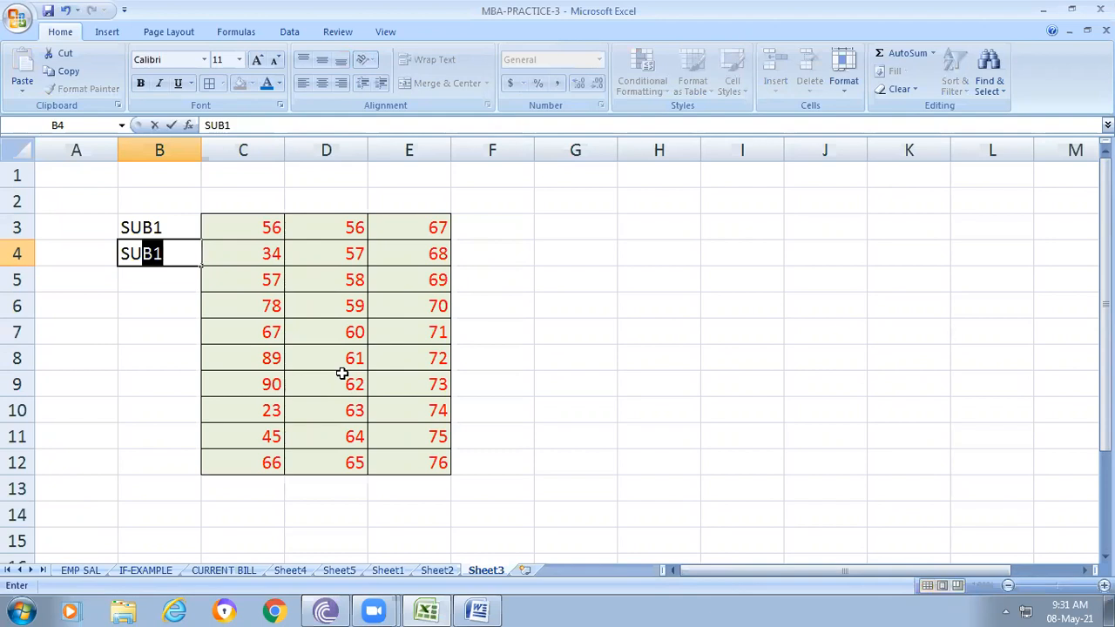
text(B2)
key(Return)
text(SUB3)
key(Return)
text(SUB1)
key(Return)
text(SUB1)
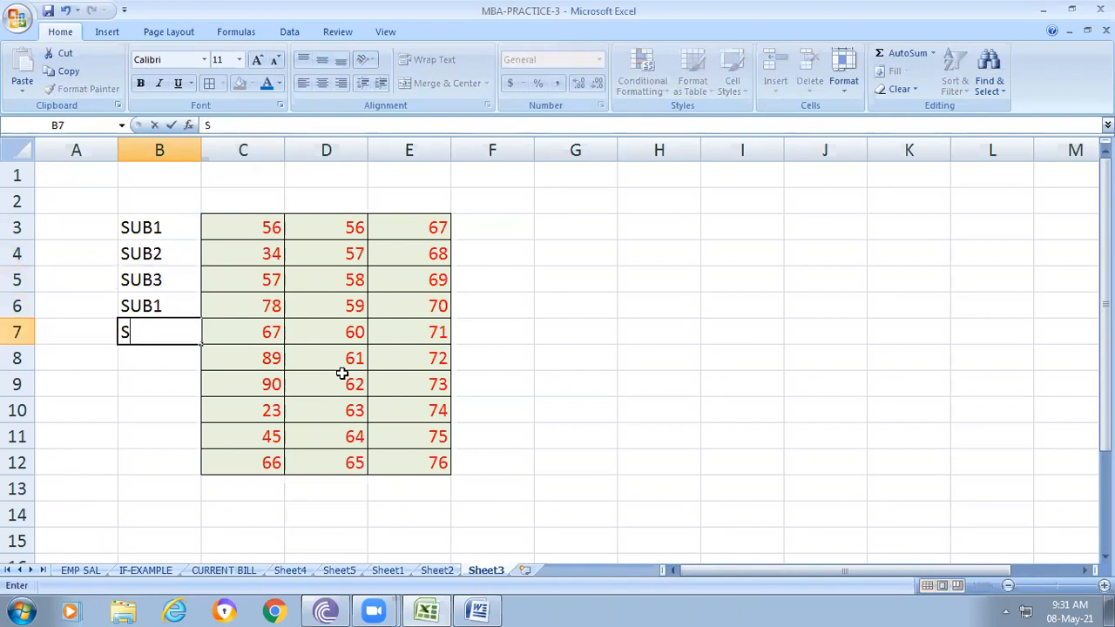
key(Return)
Continue the subject labels with SUB3, SUB2, SUB1, SUB2 and SUB3 in B8:B12.
text(SUB)
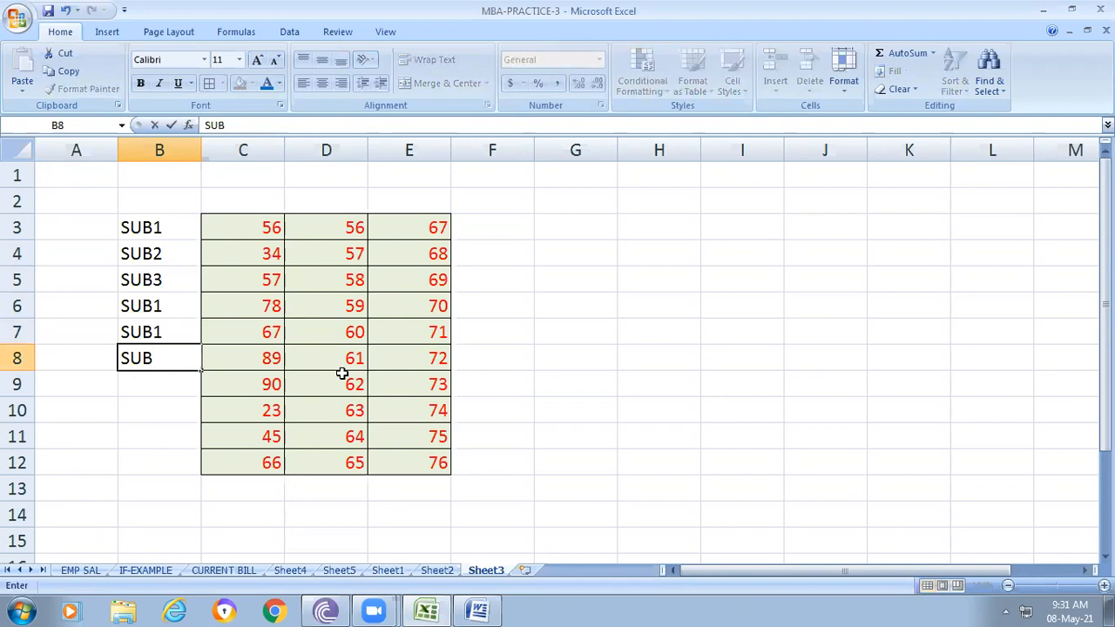
text(3)
key(Return)
text(SUB)
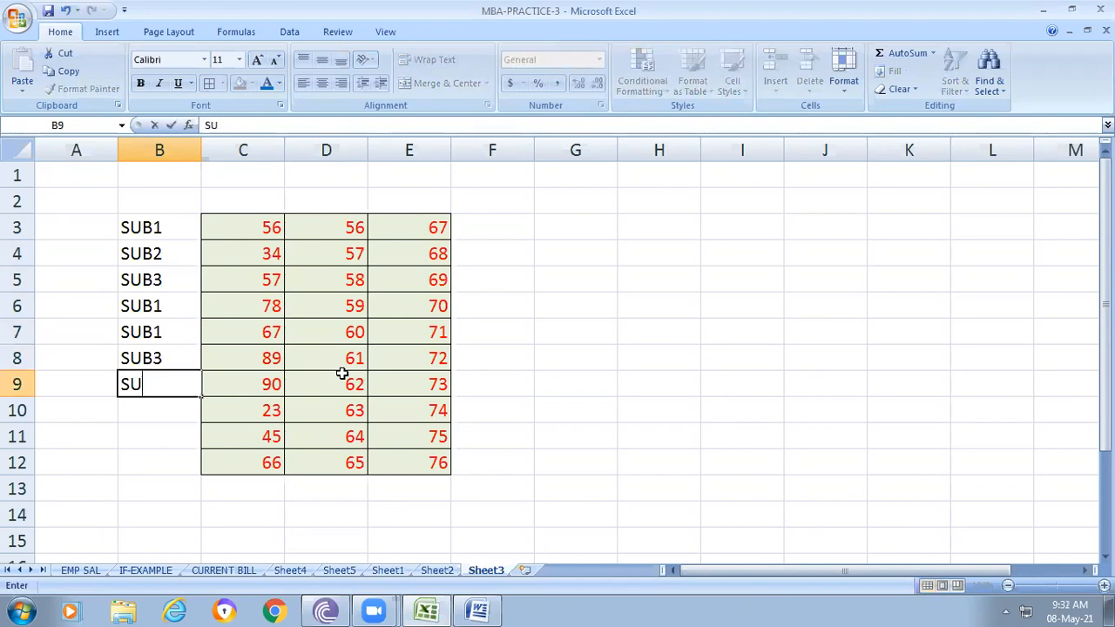
text(2)
key(Return)
text(SUB1)
key(Return)
text(SUB)
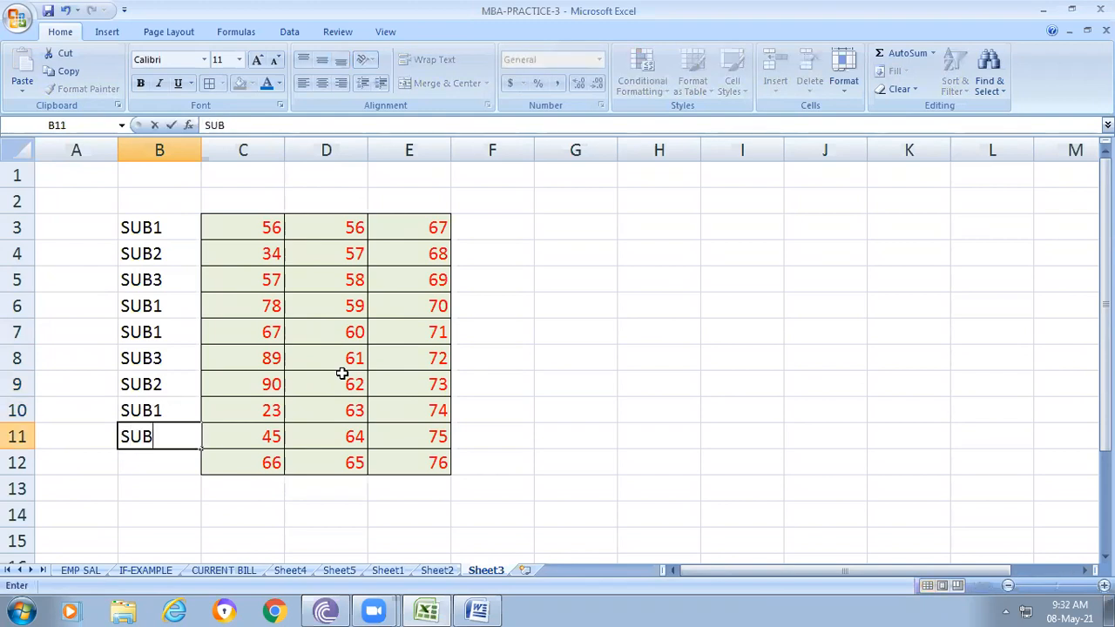
text(2)
key(Return)
text(SUB3)
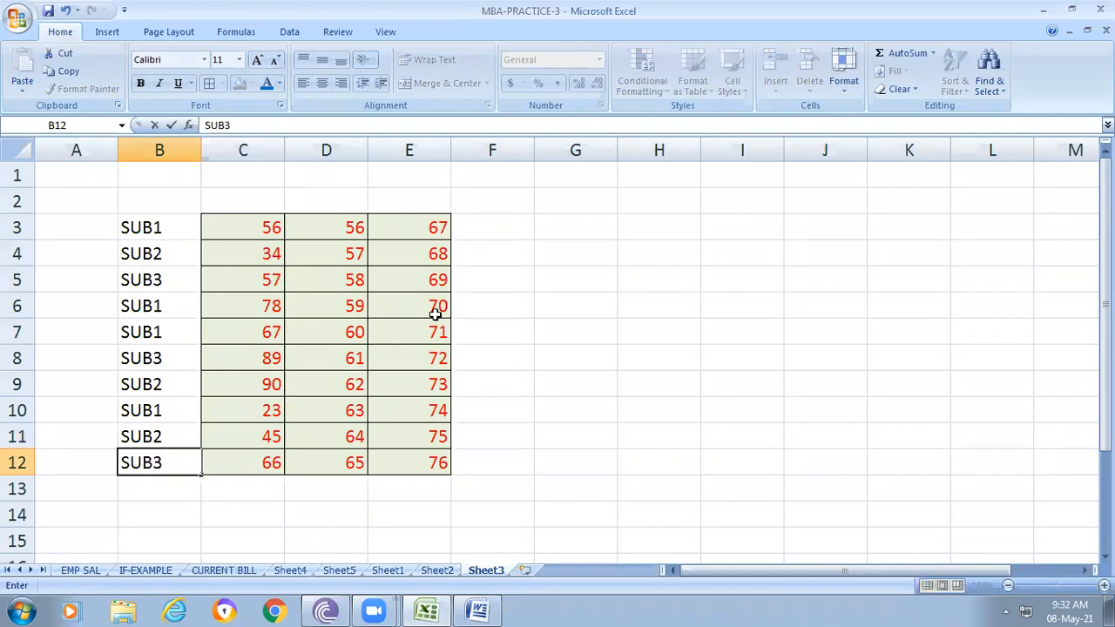
click(657, 445)
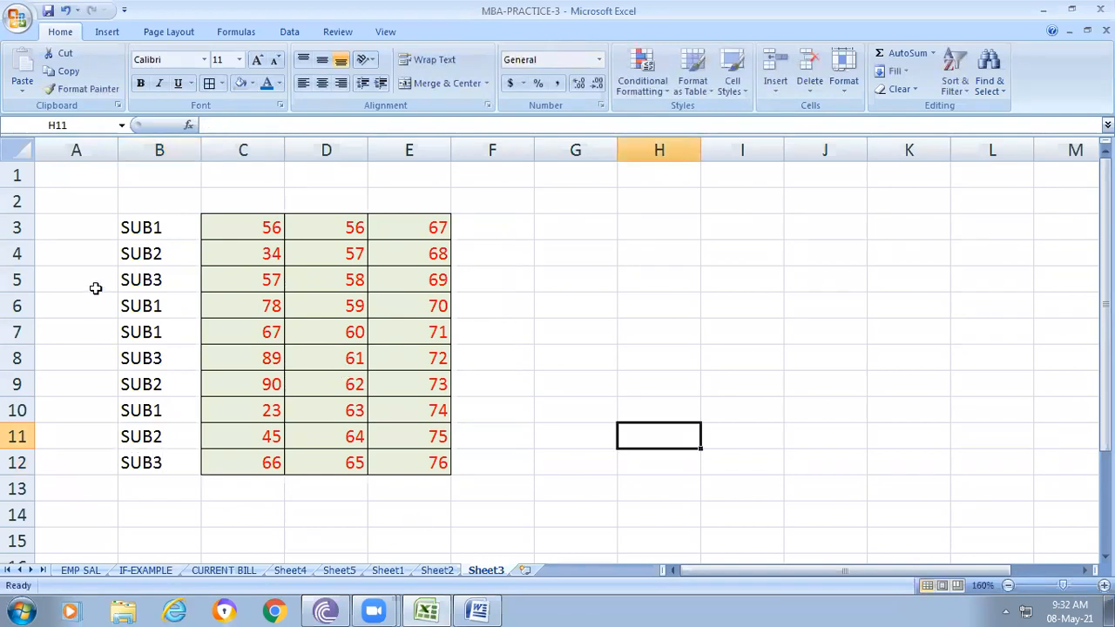
Clear the extra marks in D3:E12 and apply all borders to the labels and marks in B3:C12.
drag(354, 228, 420, 470)
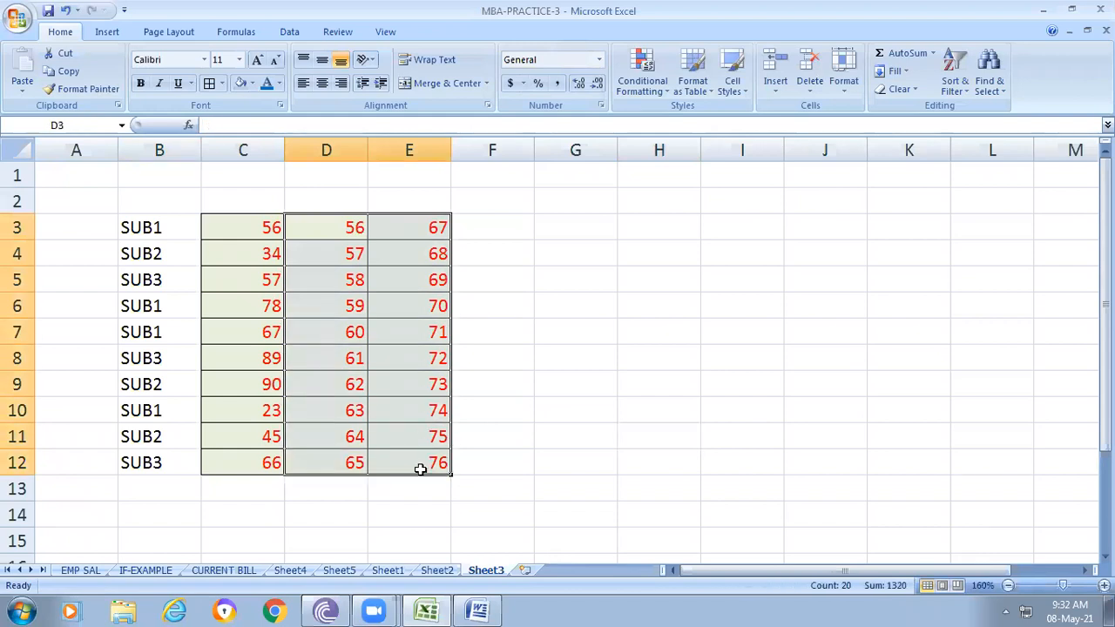
key(Delete)
click(693, 453)
drag(143, 223, 242, 460)
click(209, 82)
Remove all borders from the emptied cells D3:E12.
drag(308, 228, 431, 454)
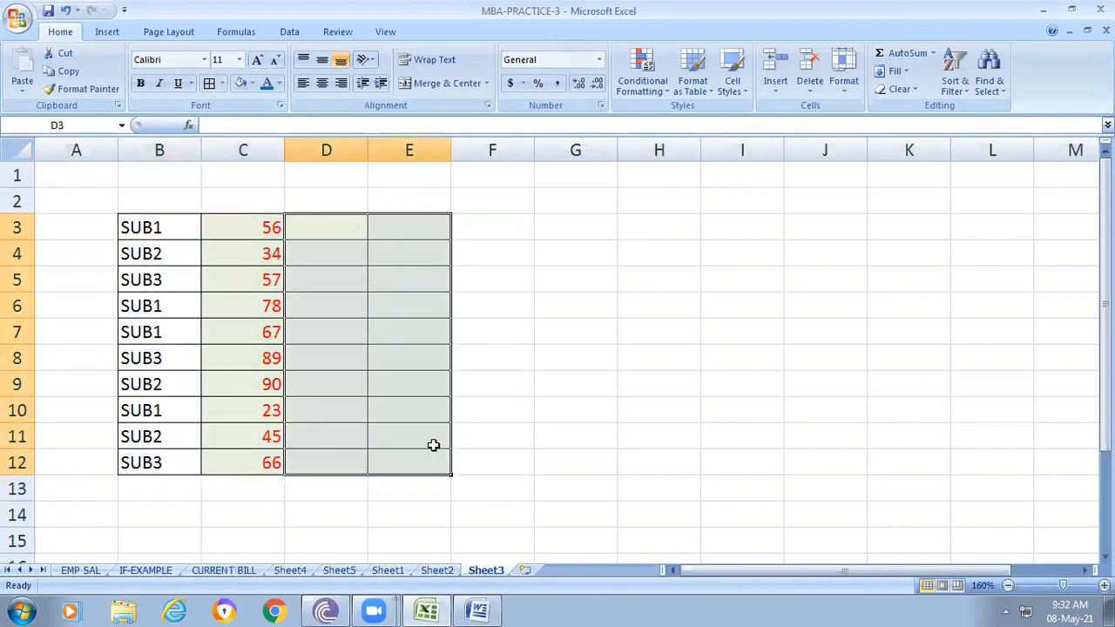
click(222, 83)
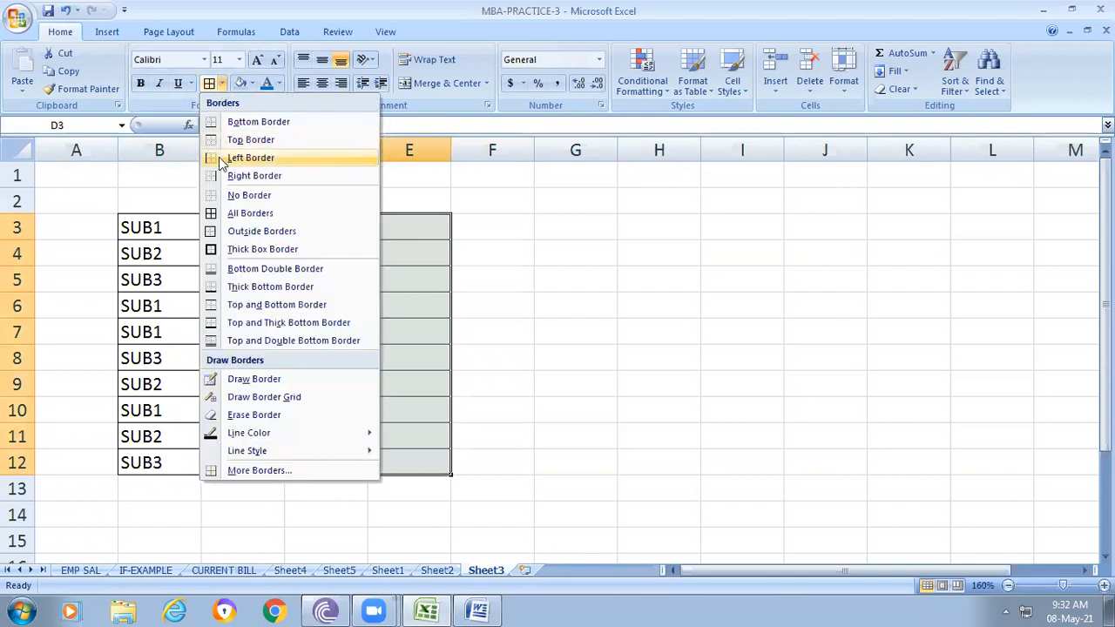
click(215, 201)
drag(775, 433, 759, 461)
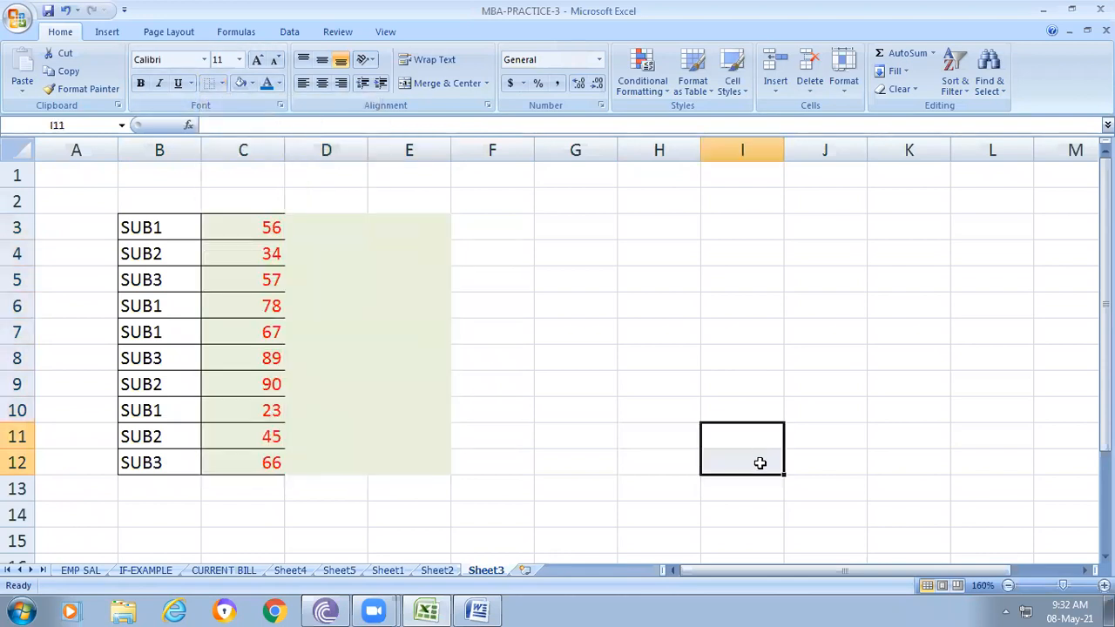
Apply all borders to the subject labels and marks in B3:C12.
drag(184, 228, 271, 460)
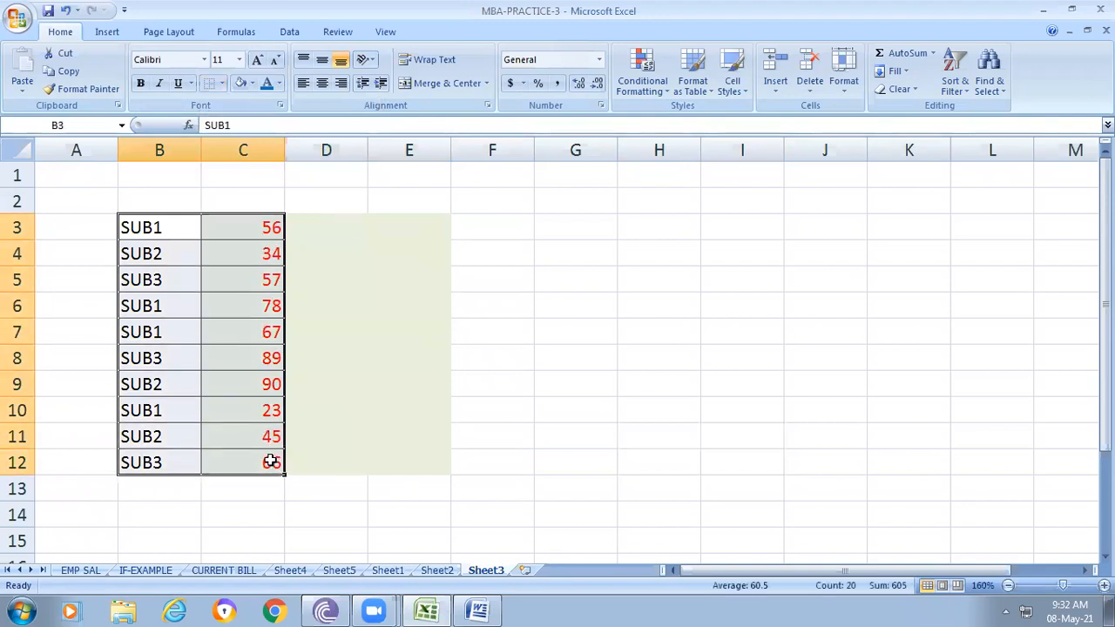
click(221, 84)
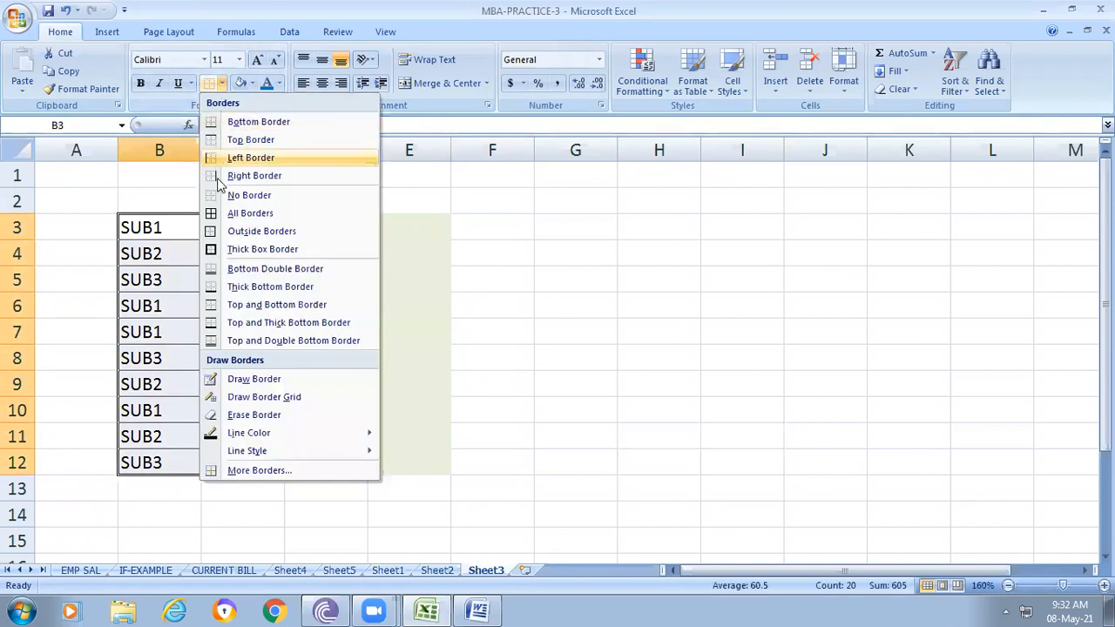
click(225, 215)
click(558, 341)
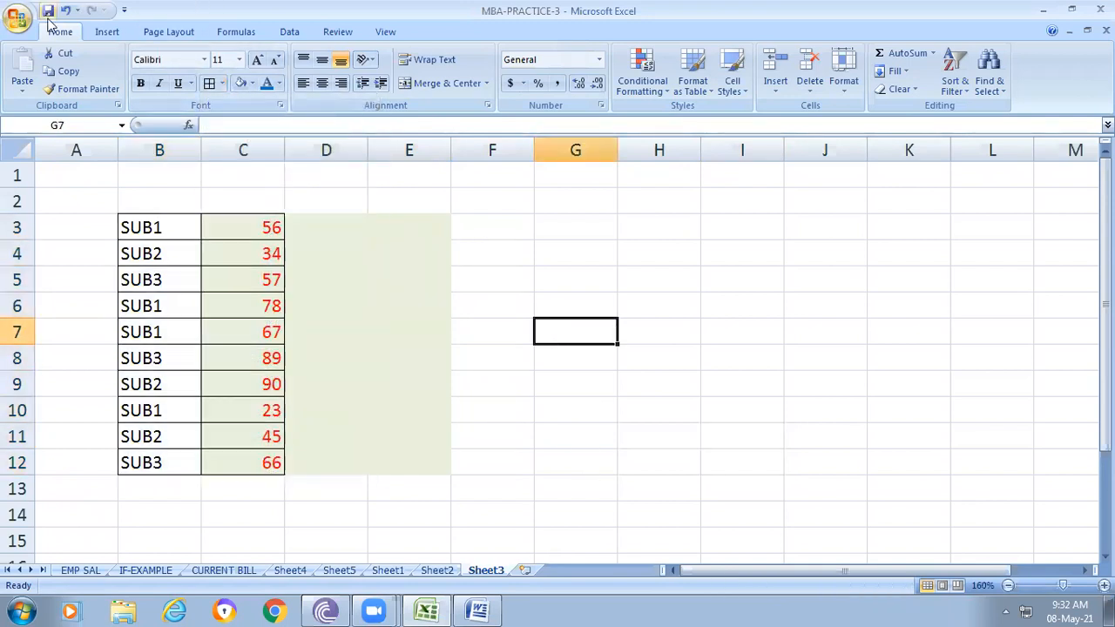
click(564, 480)
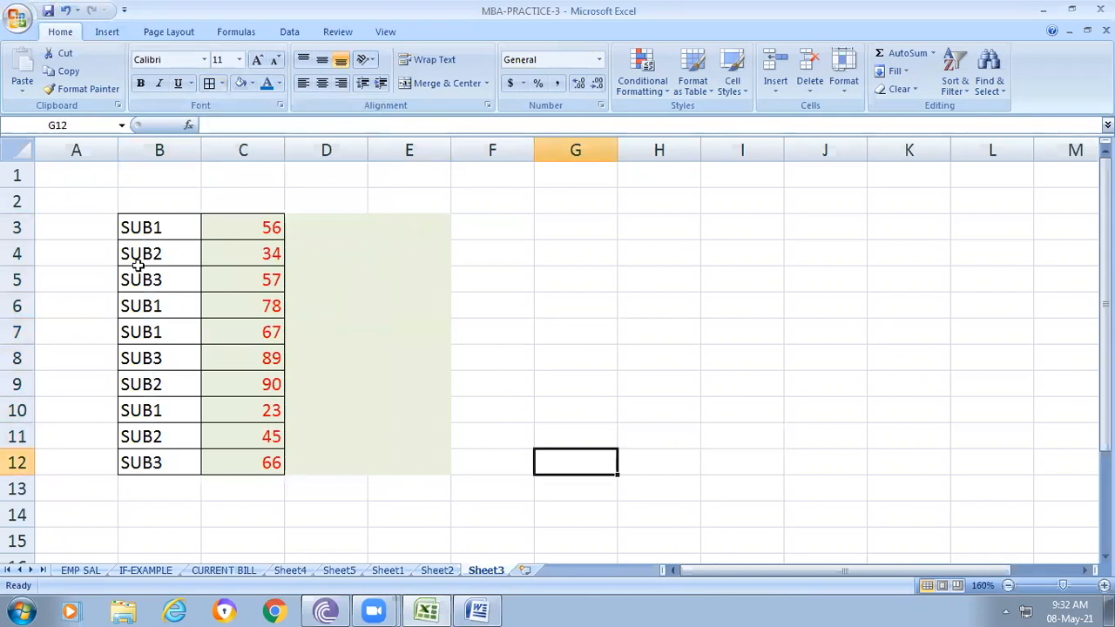
Enter the summary labels SUB1, SUB2 and SUB3 in F3:F5.
click(246, 227)
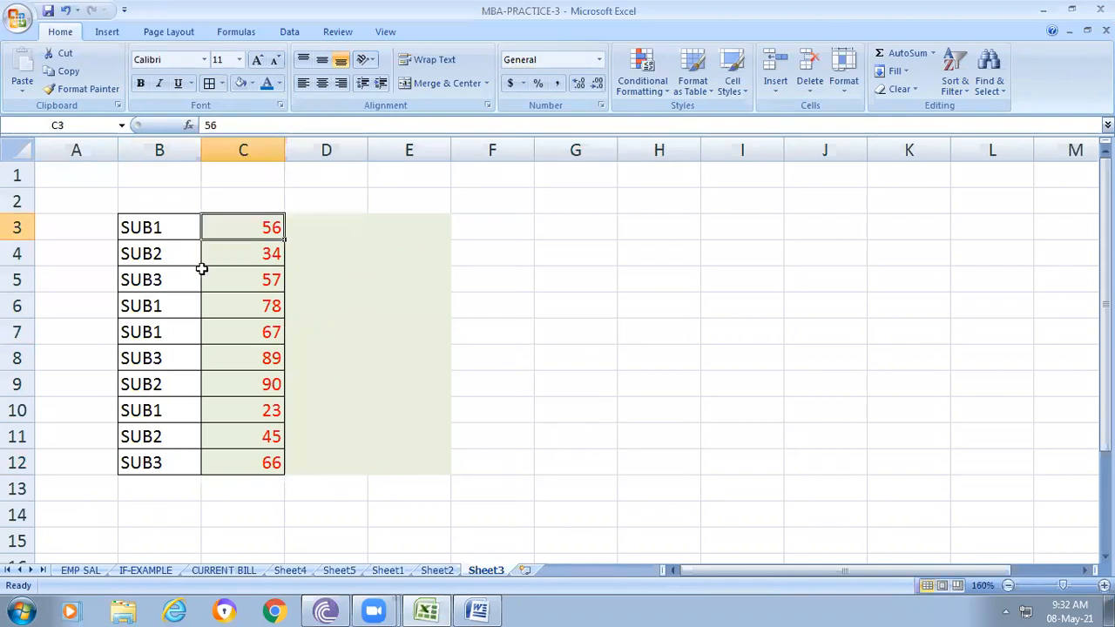
click(242, 312)
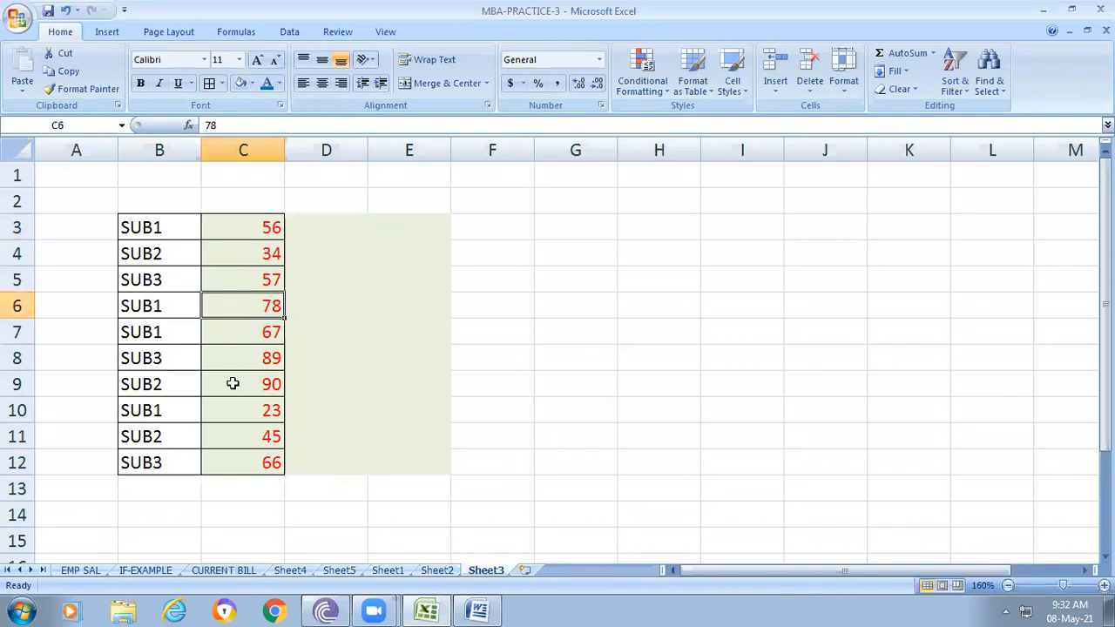
click(509, 226)
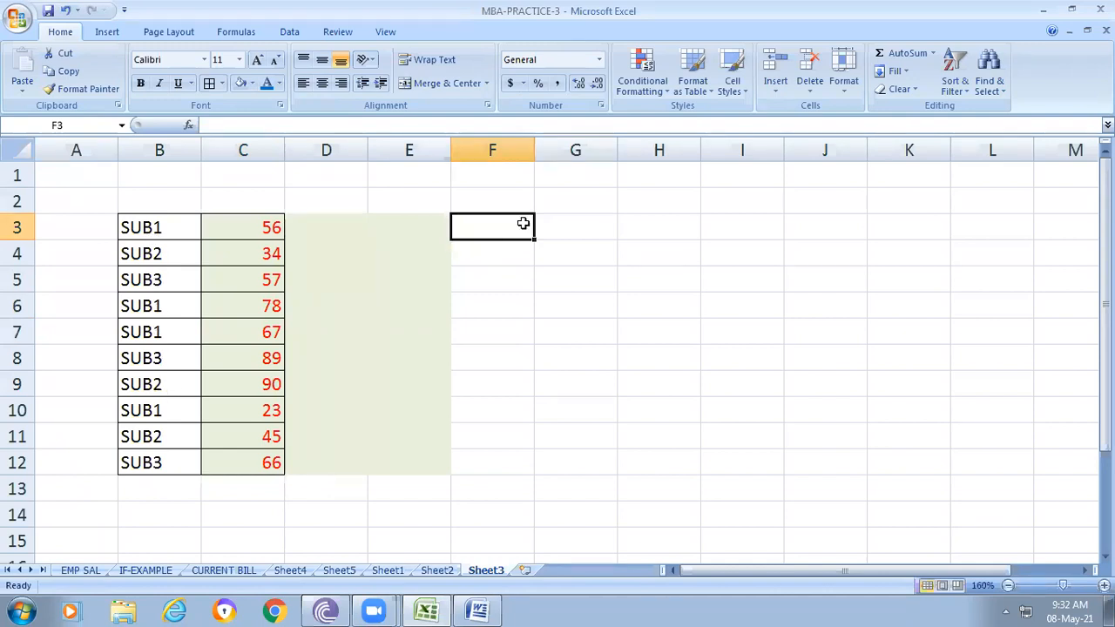
text(SUB1)
key(Return)
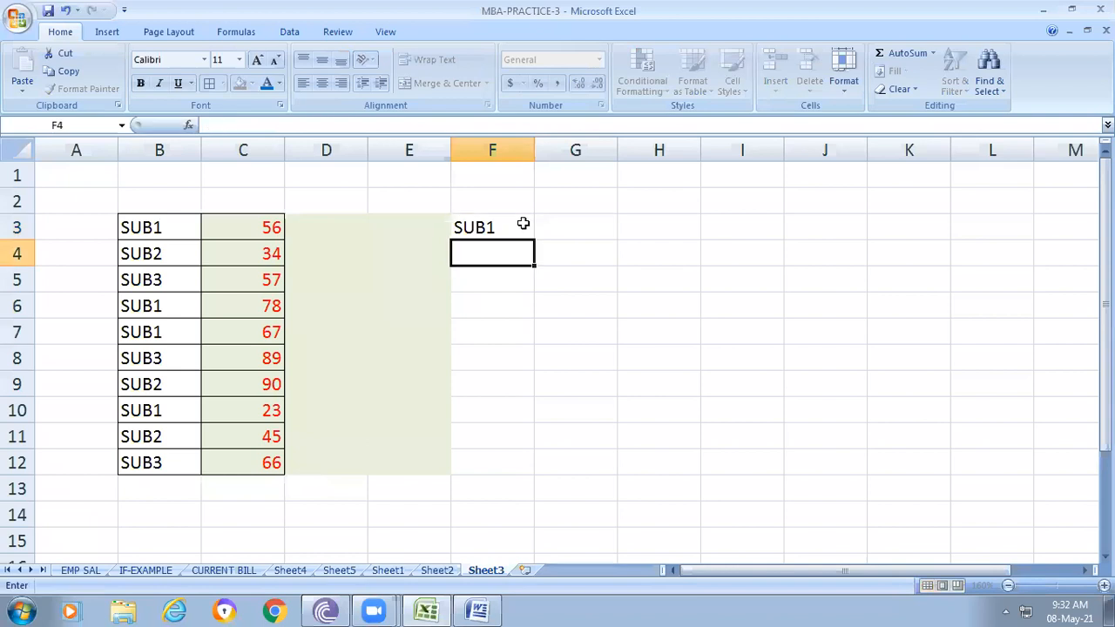
text(SUB2)
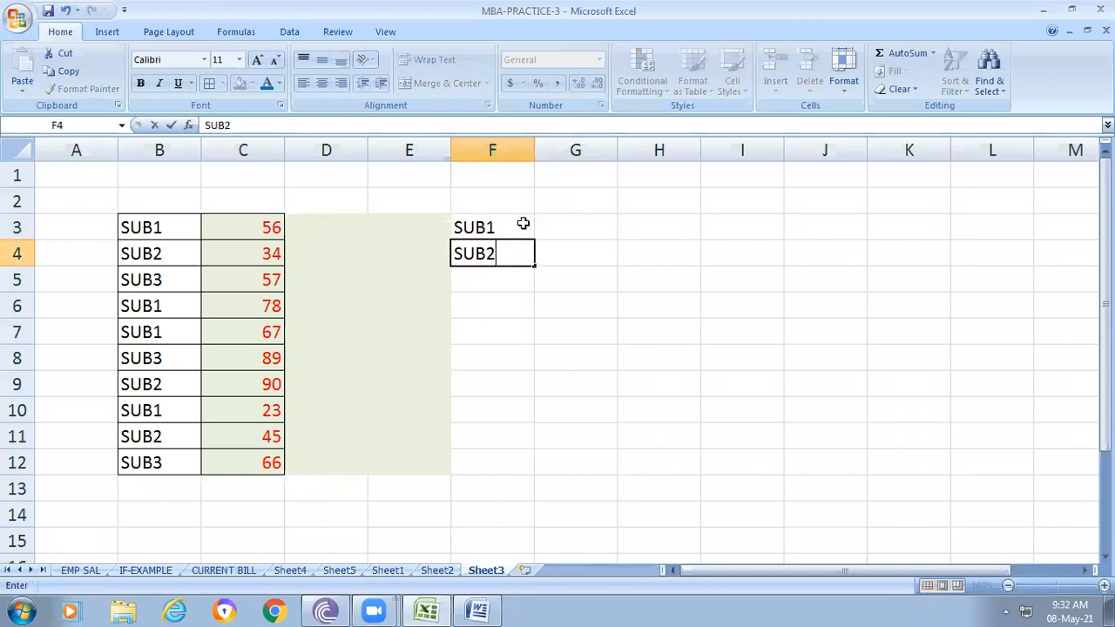
key(Return)
text(SUB3)
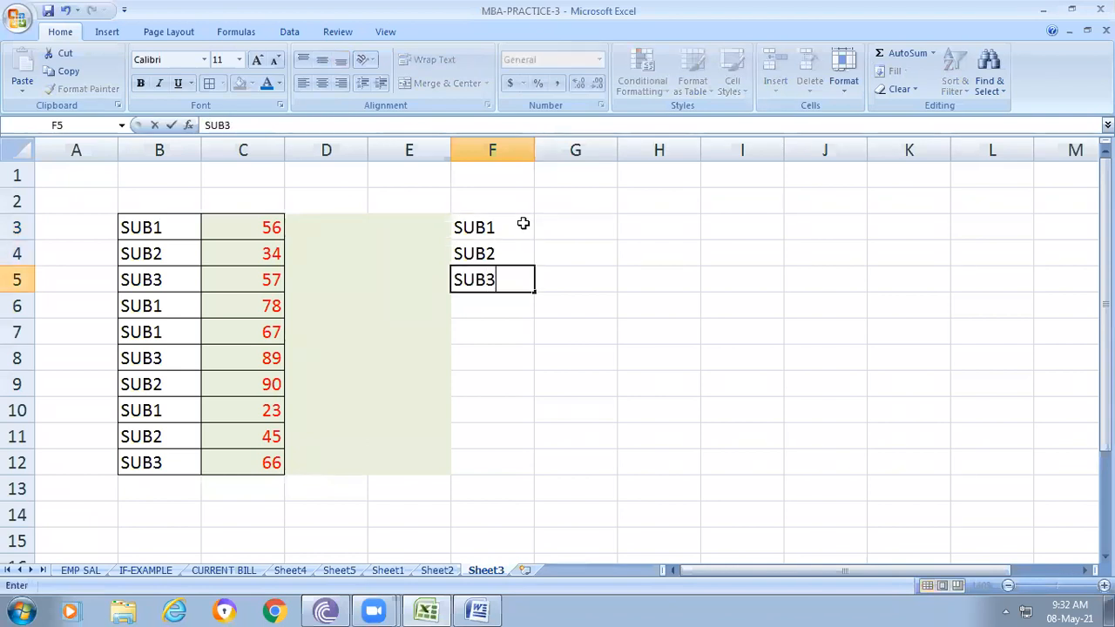
Append -TOTAL to the summary labels in F3 and F4, giving SUB1-TOTAL and SUB2-TOTAL.
click(523, 224)
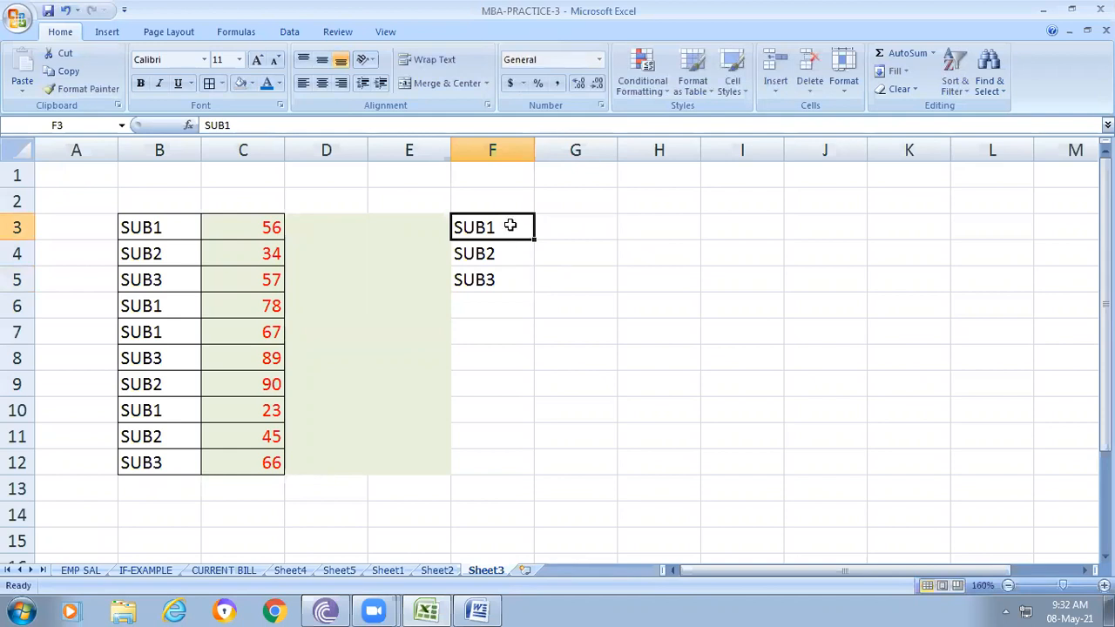
double_click(502, 227)
text(-TOTA)
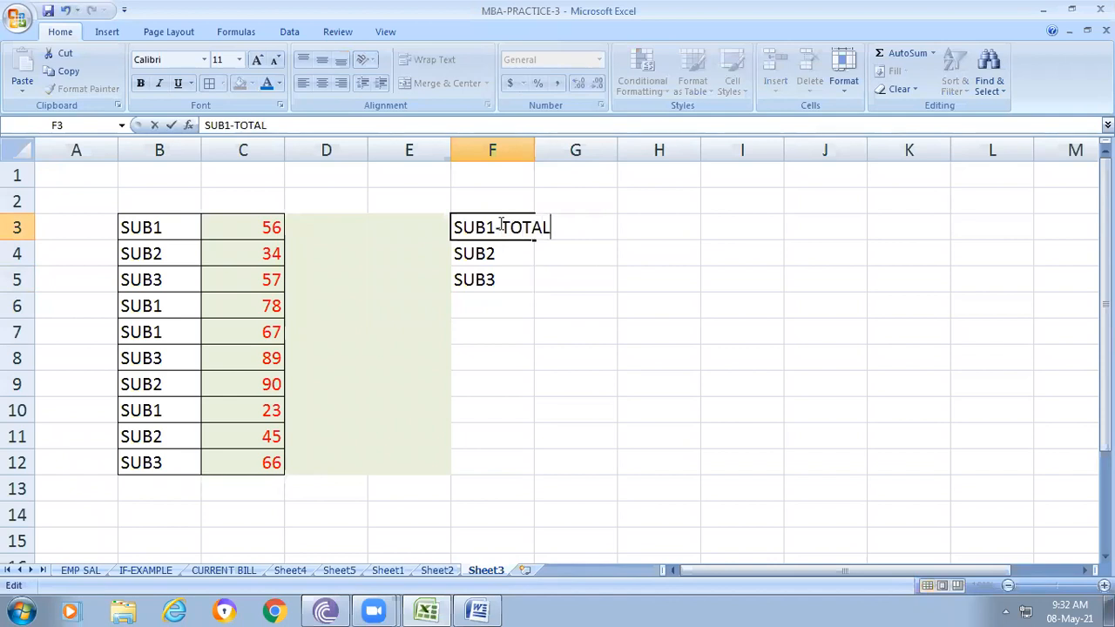
text(L)
click(505, 249)
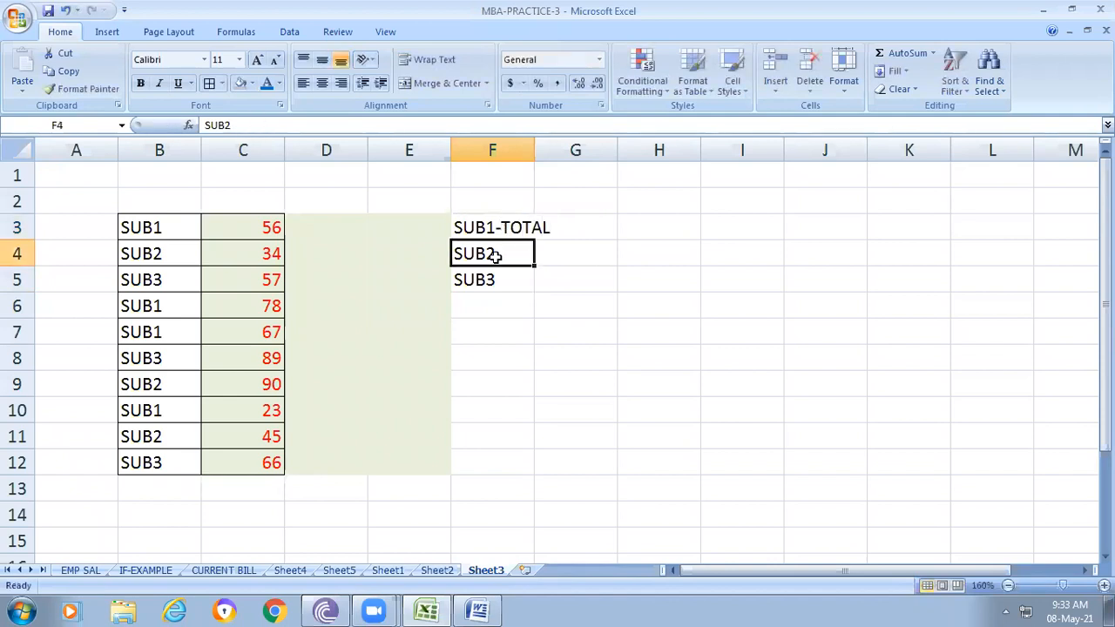
double_click(502, 256)
text(-TOTA)
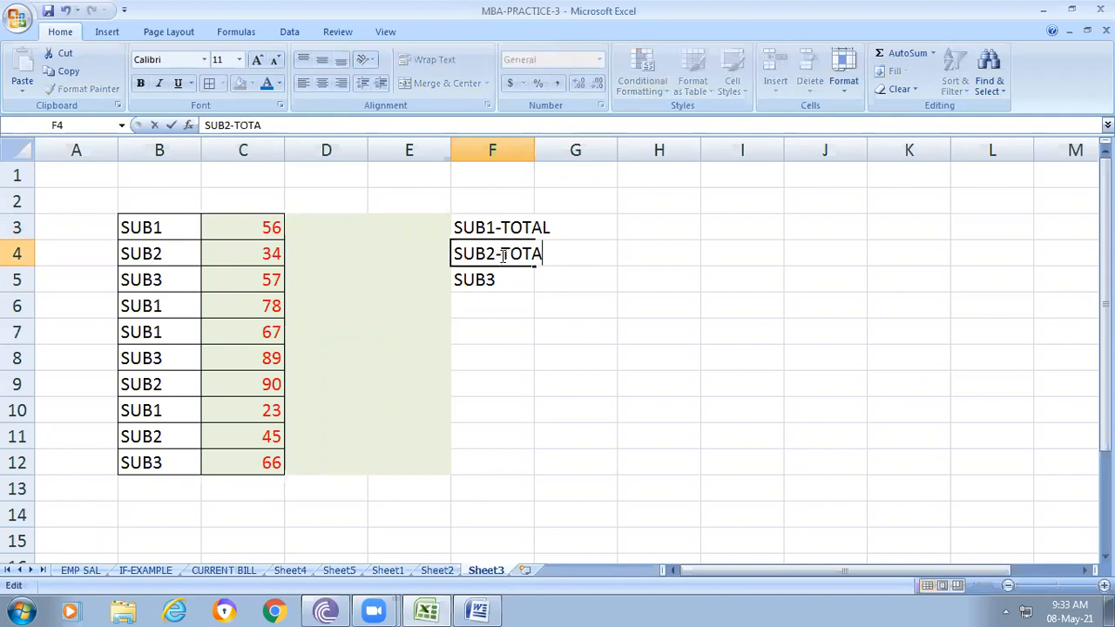
text(L)
Extend the label in F5 to SUB3-TOTAL and widen column F to fit the labels.
click(514, 275)
double_click(519, 278)
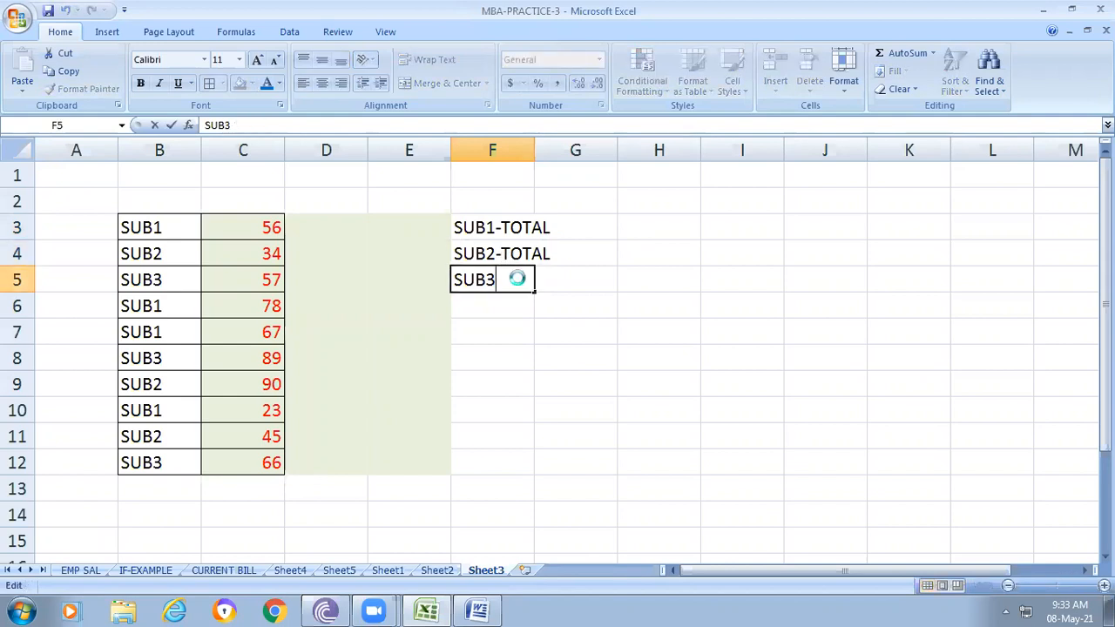
text(-TOTAL)
click(622, 348)
drag(534, 141, 572, 144)
Total the SUB1 marks in G3 with the formula =SUMIF(B3:B12,"SUB1",C3:C12).
click(626, 228)
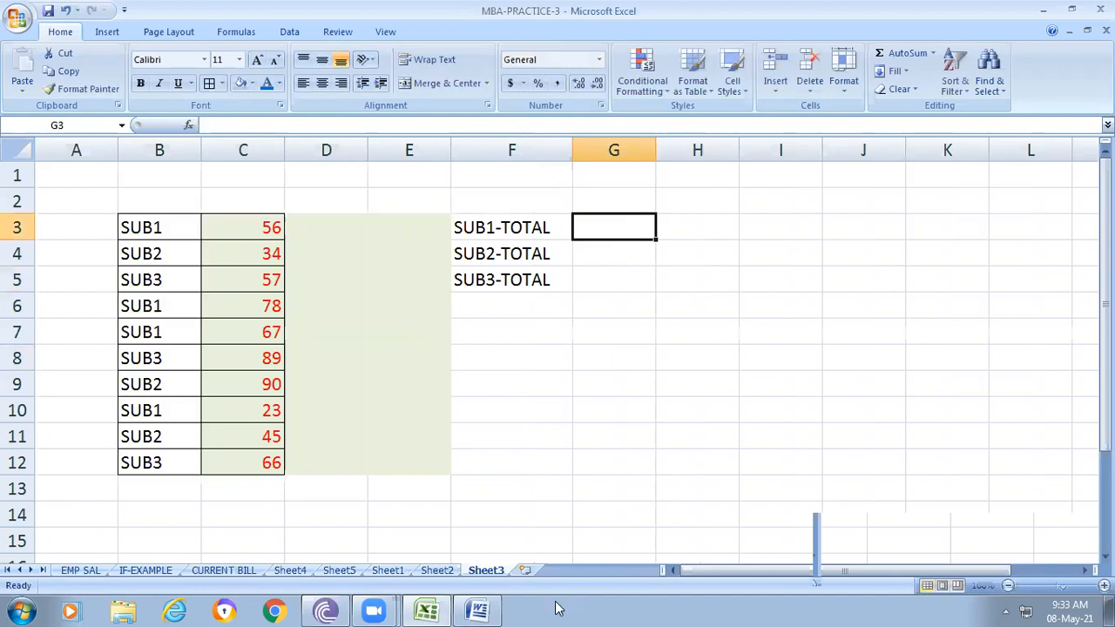
key(Return)
click(614, 228)
text(=)
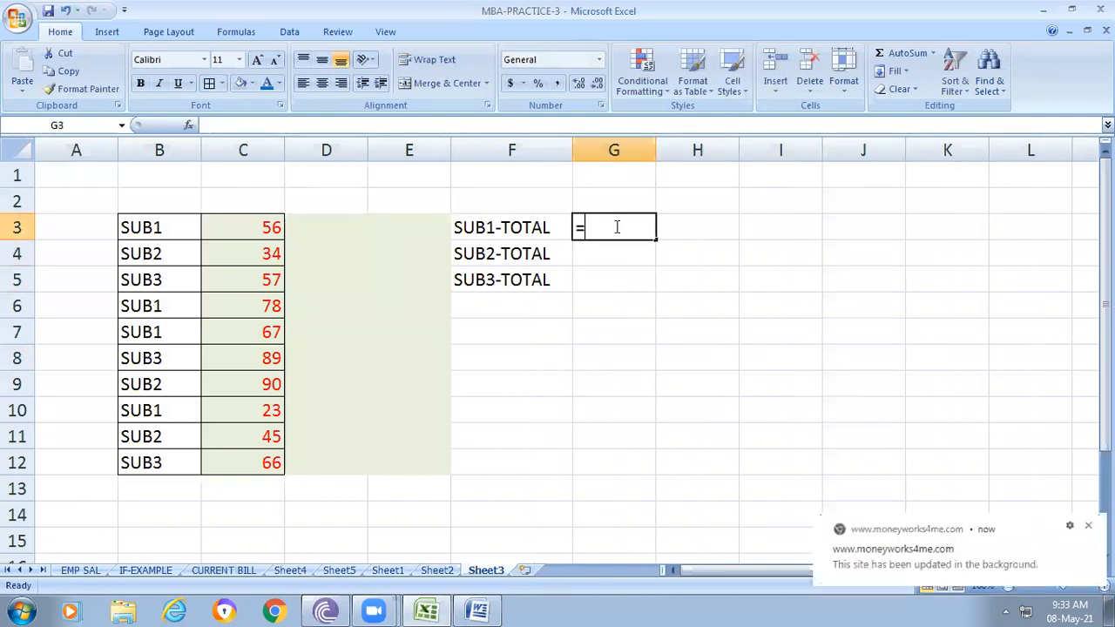
text(SUMIF)
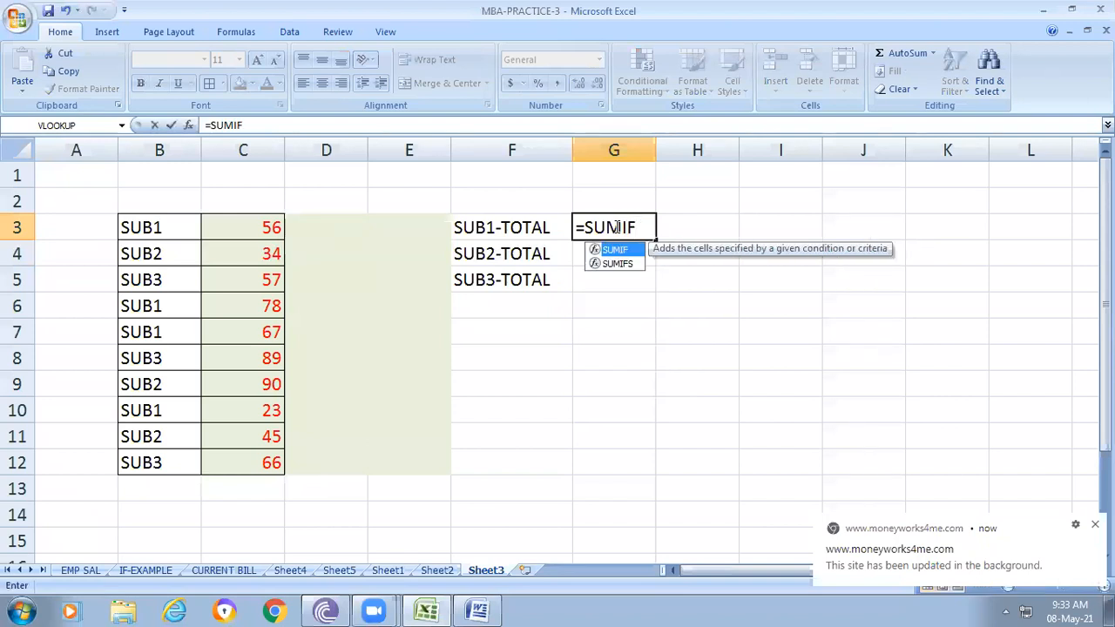
text(()
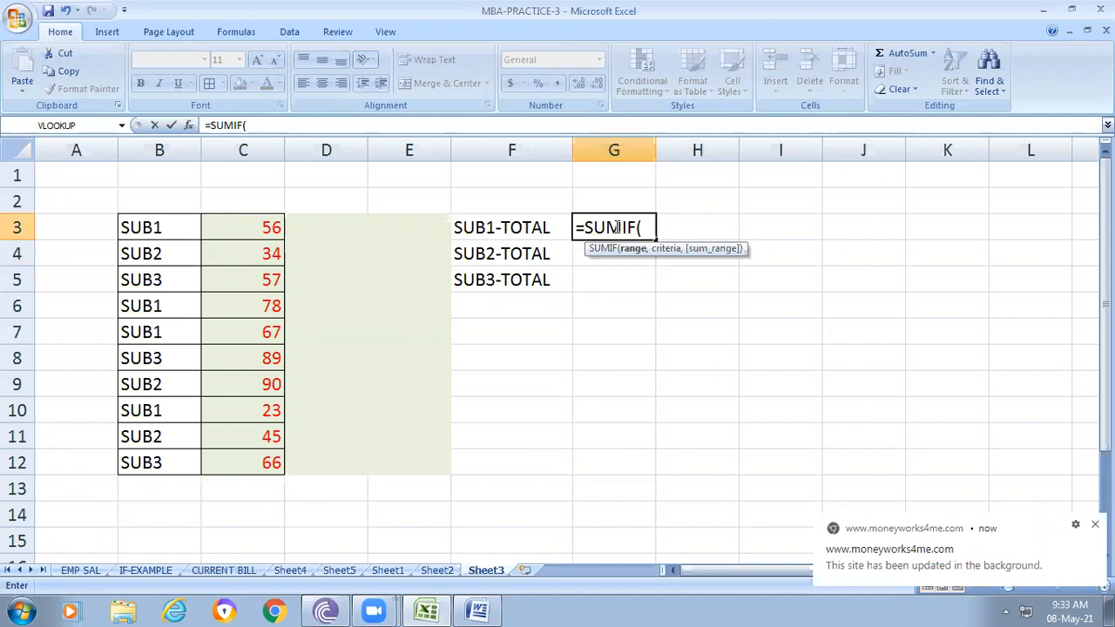
drag(141, 228, 168, 462)
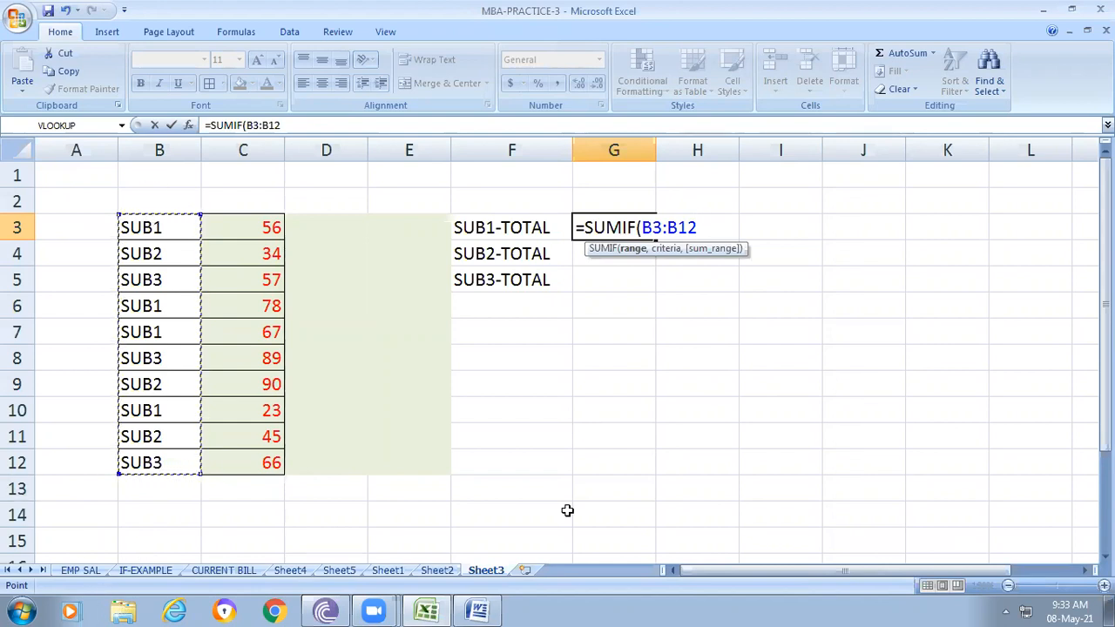
text(,)
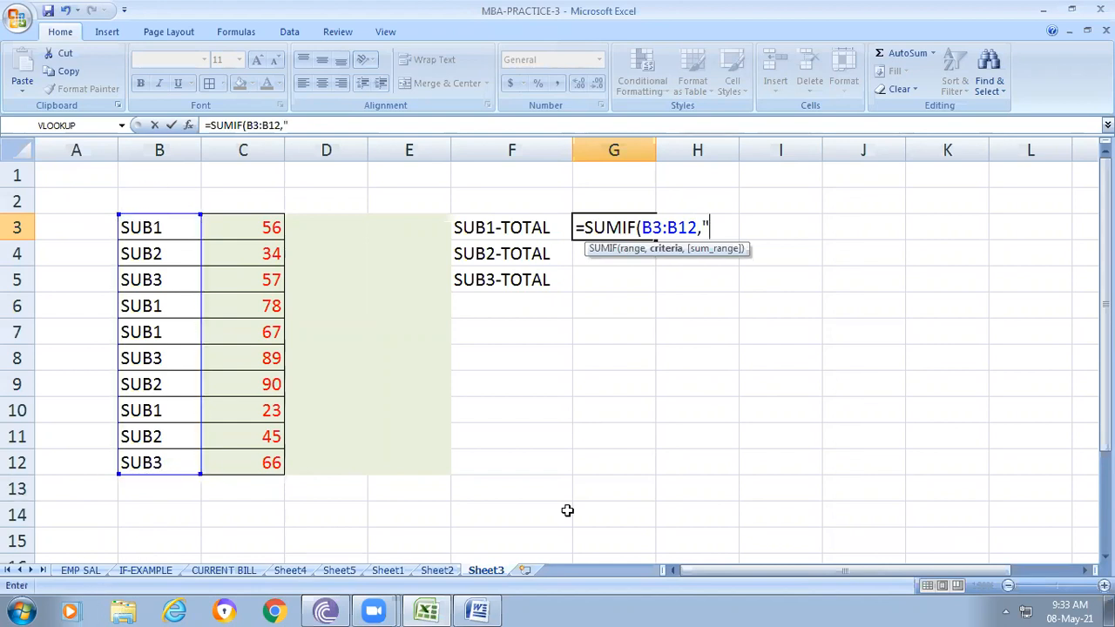
text("SUB1",)
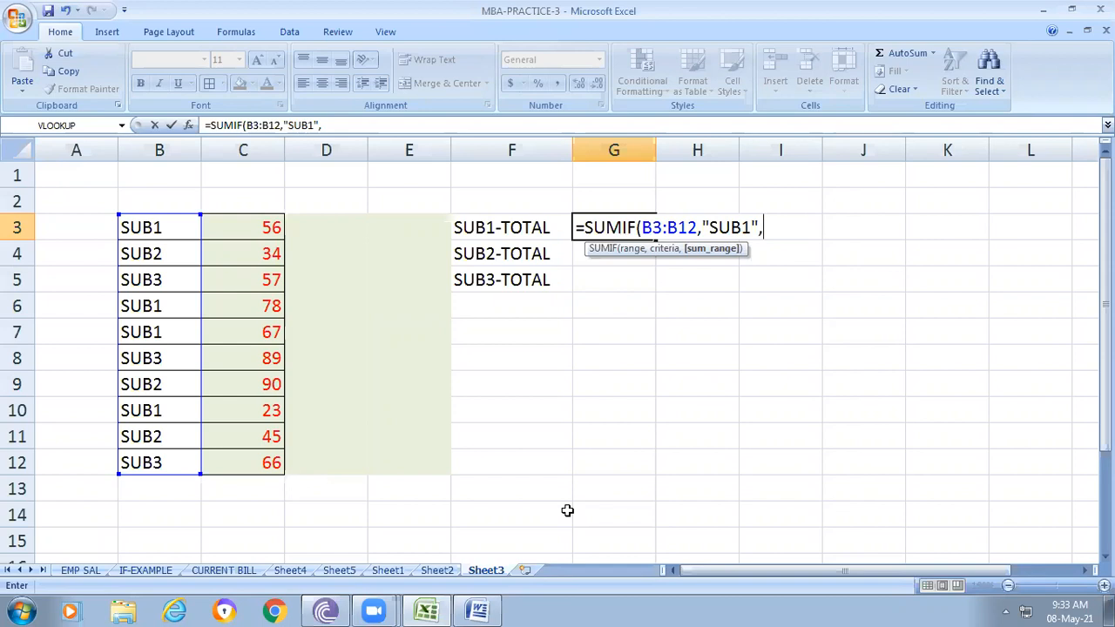
drag(258, 228, 256, 463)
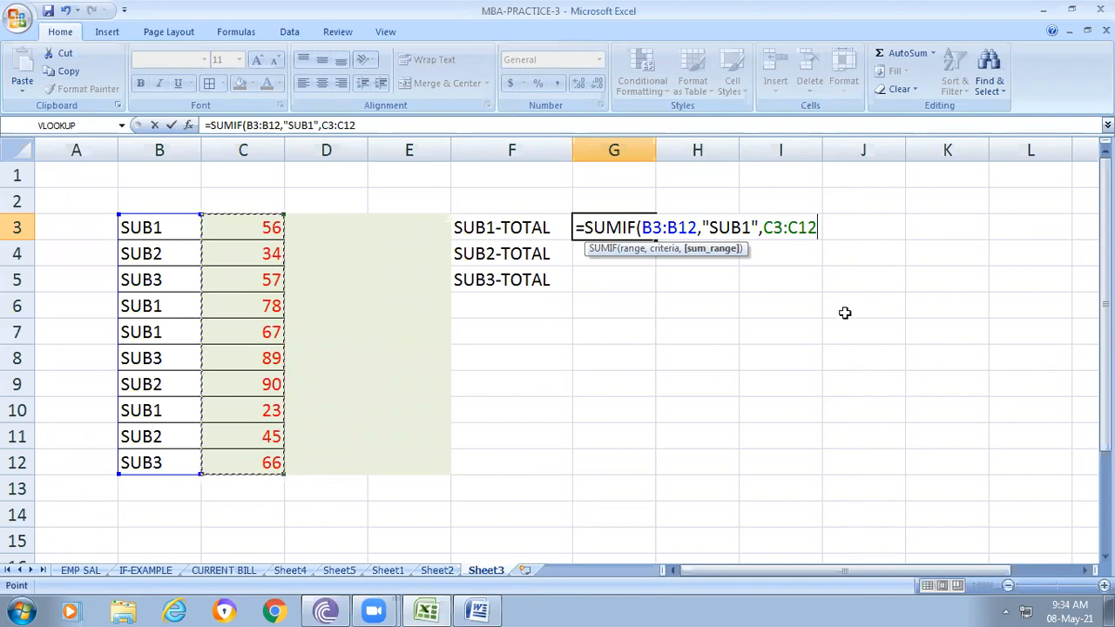
text())
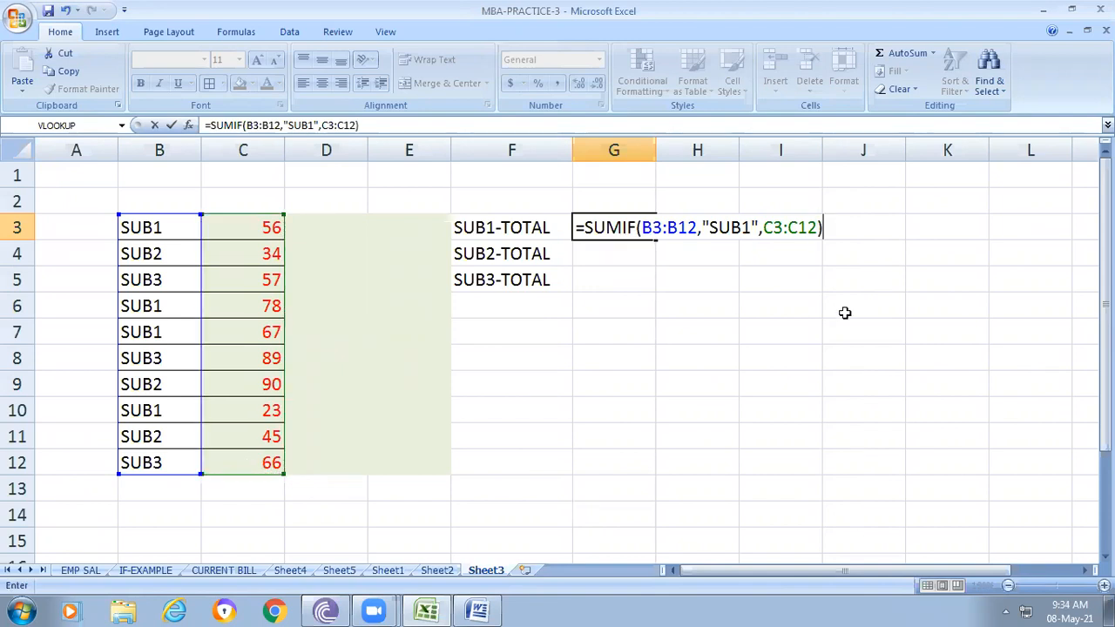
key(Return)
Check the SUB1 total in G3 against the individual SUB1 marks in C3, C6, C7 and C10.
click(639, 228)
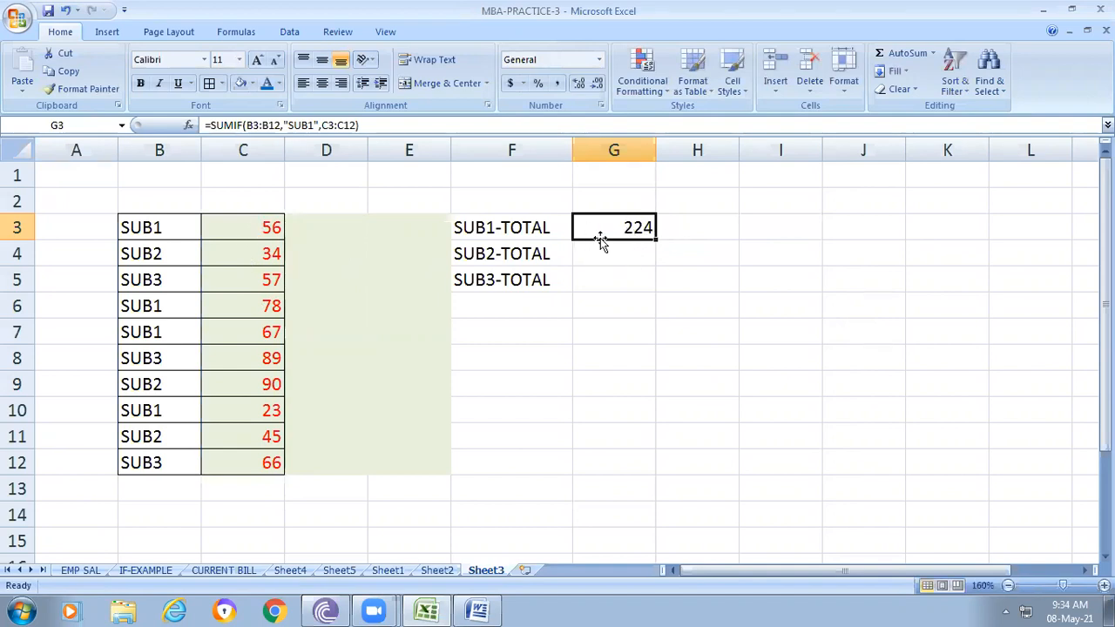
click(261, 231)
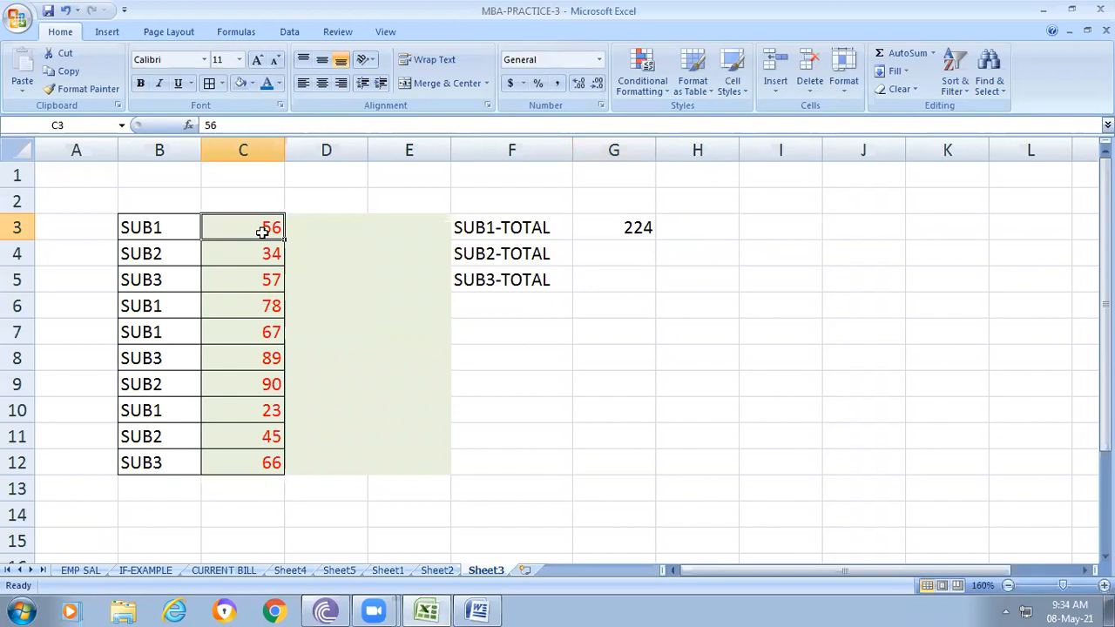
click(262, 308)
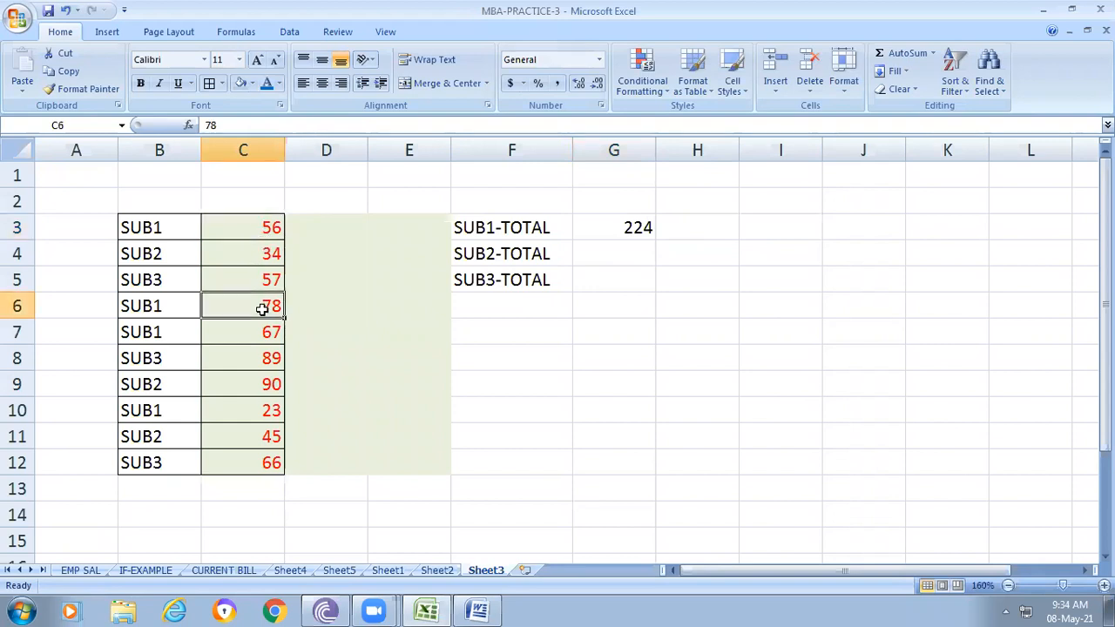
click(229, 415)
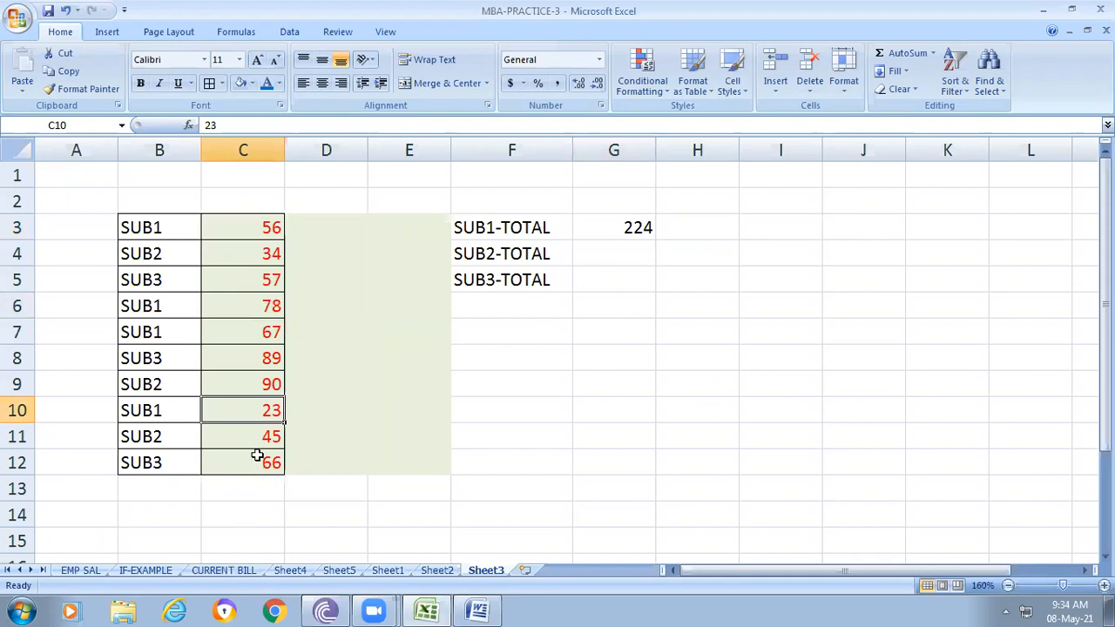
click(266, 332)
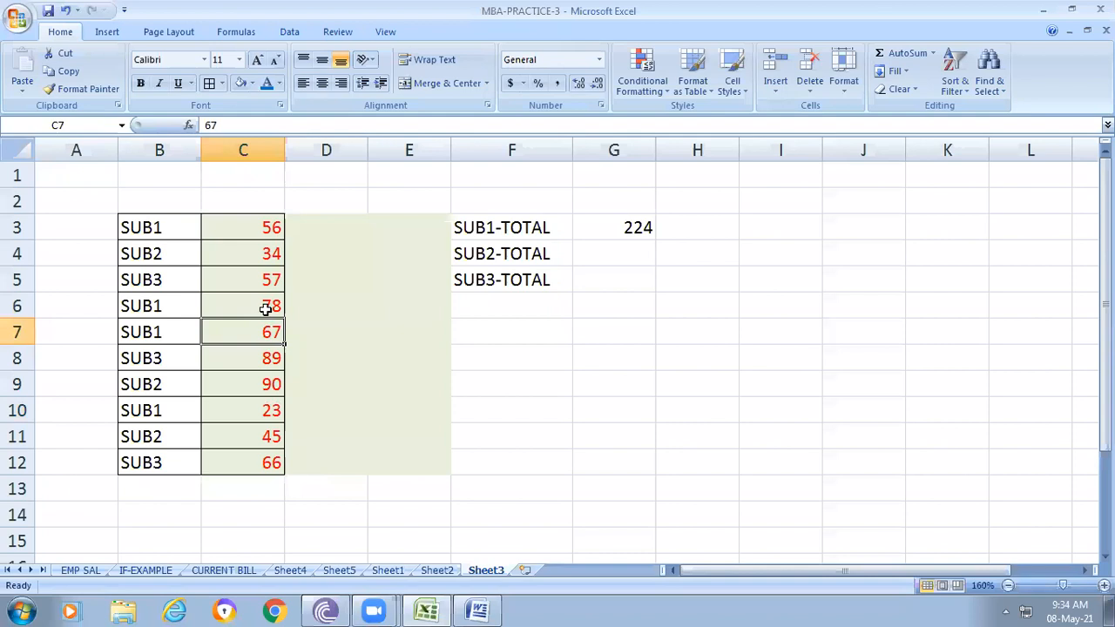
click(266, 309)
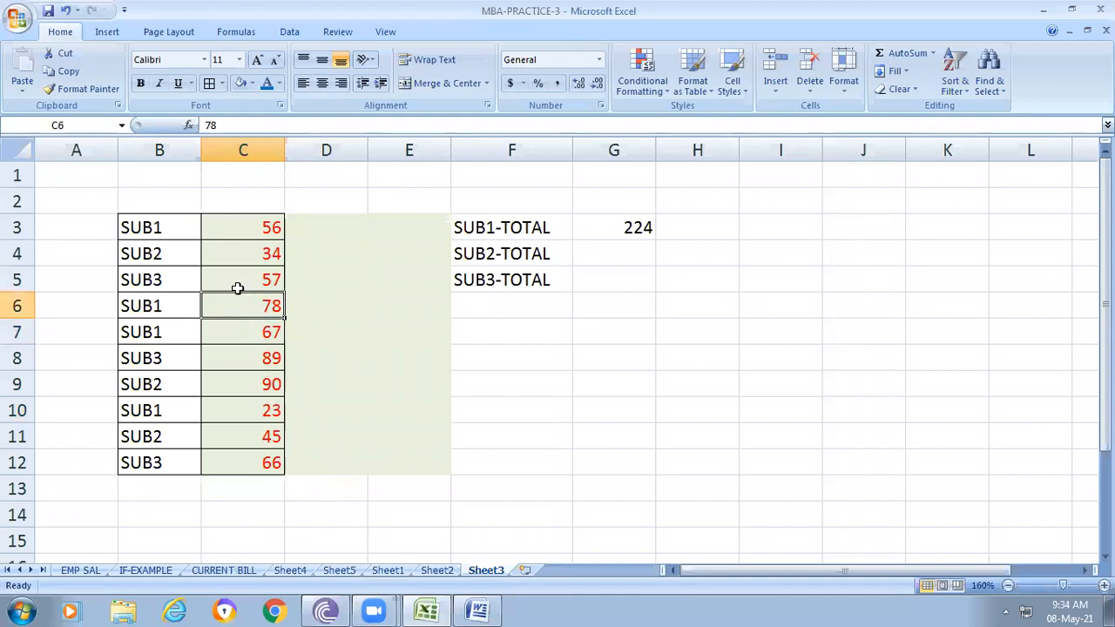
click(250, 223)
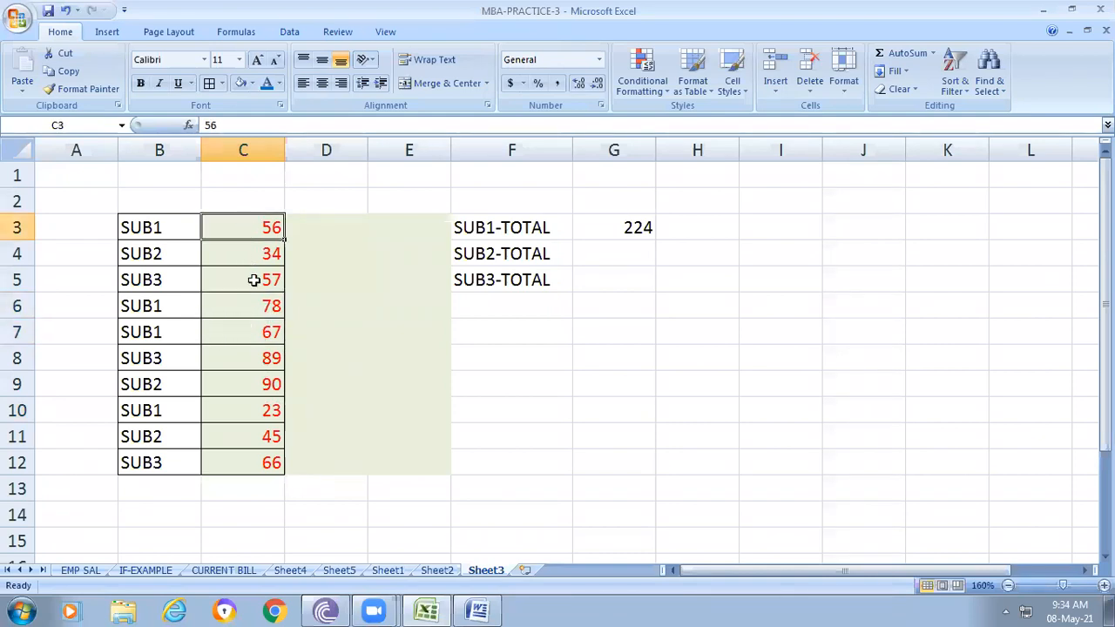
click(251, 309)
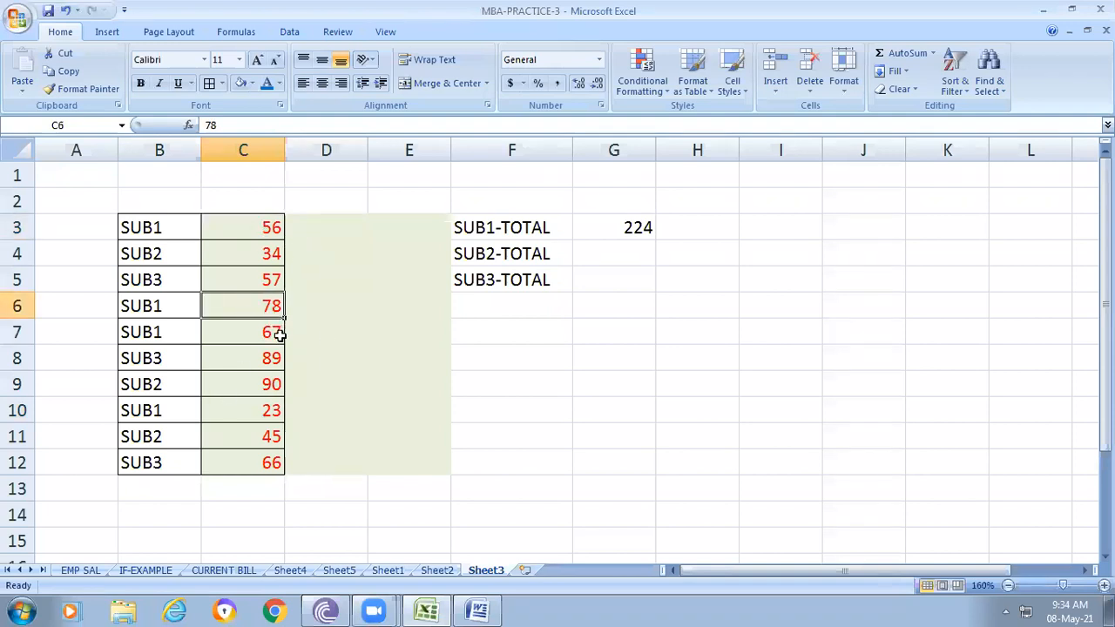
click(250, 332)
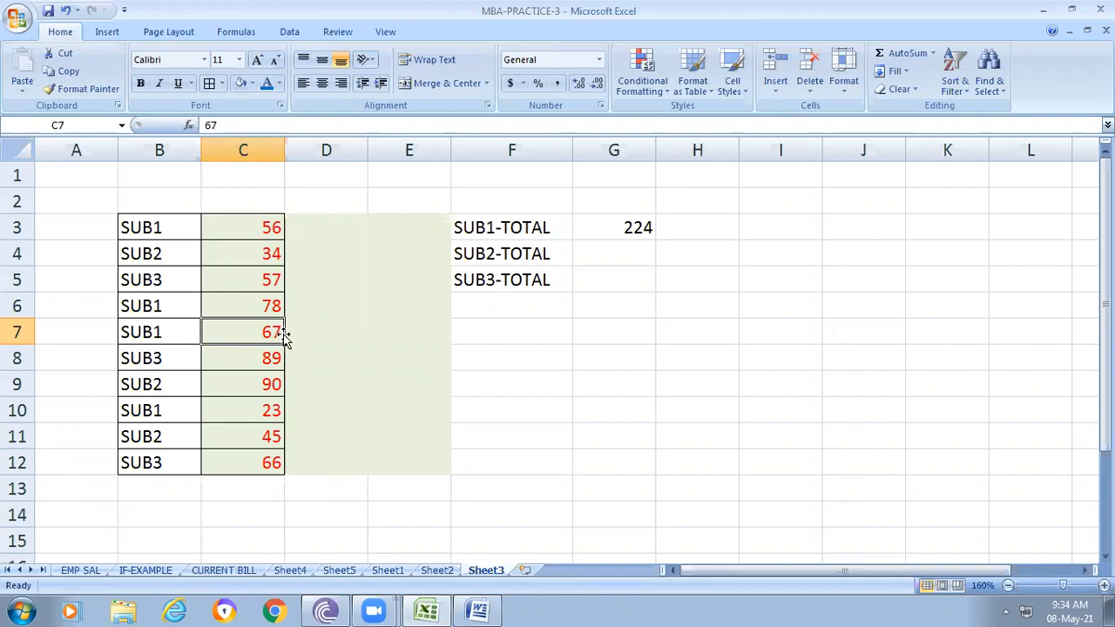
click(272, 416)
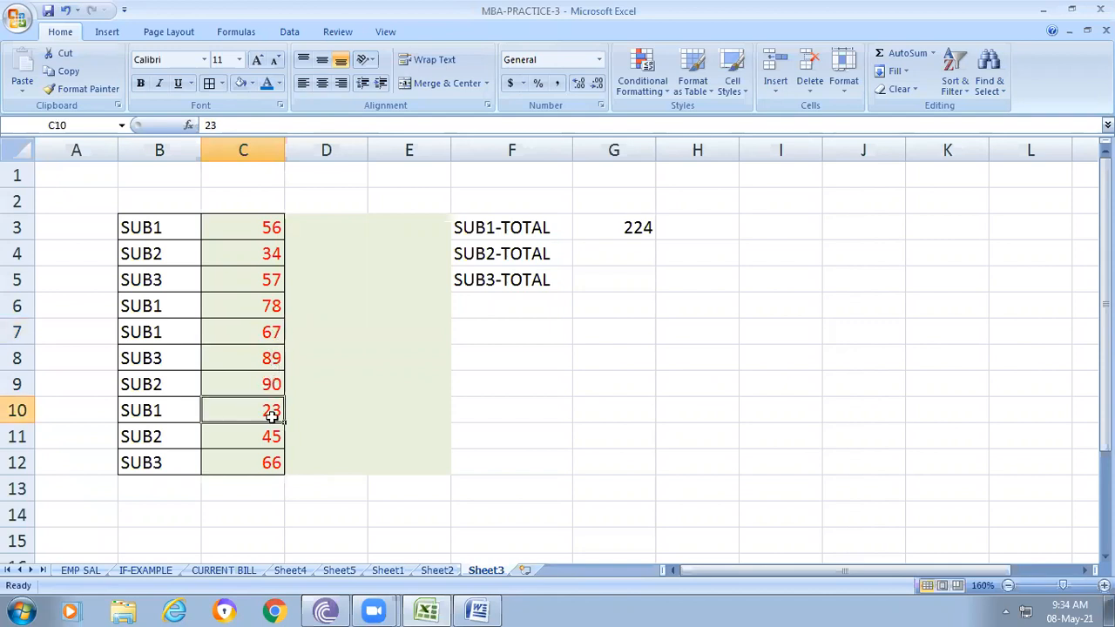
click(642, 234)
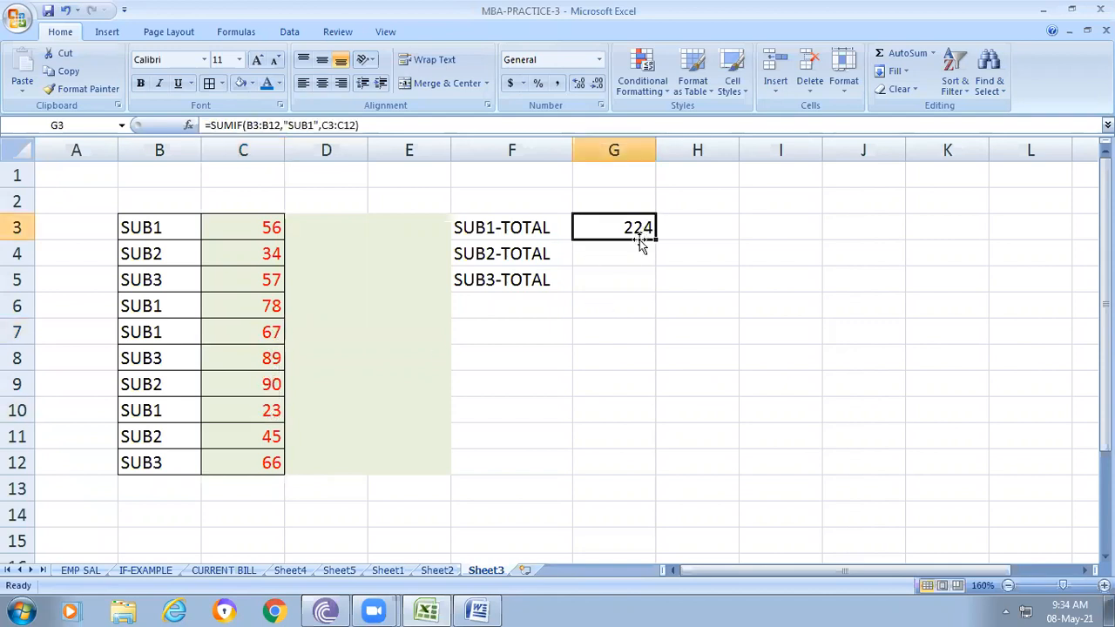
Fill the SUMIF formula from G3 down through G5 for the SUB2 and SUB3 totals.
click(646, 251)
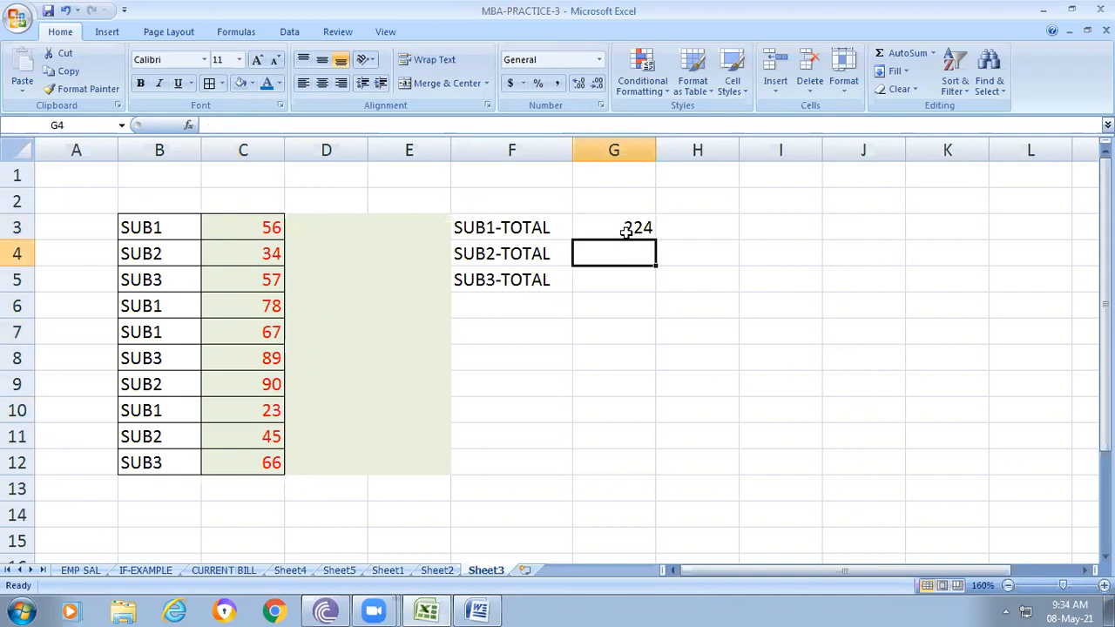
click(625, 231)
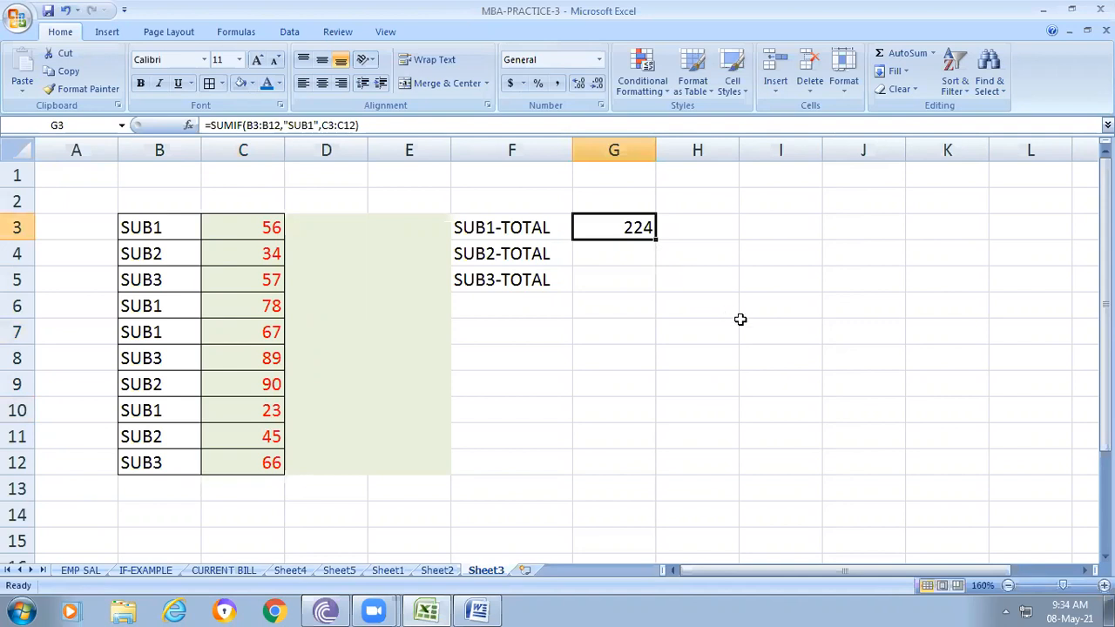
scroll(740, 320, up, 2)
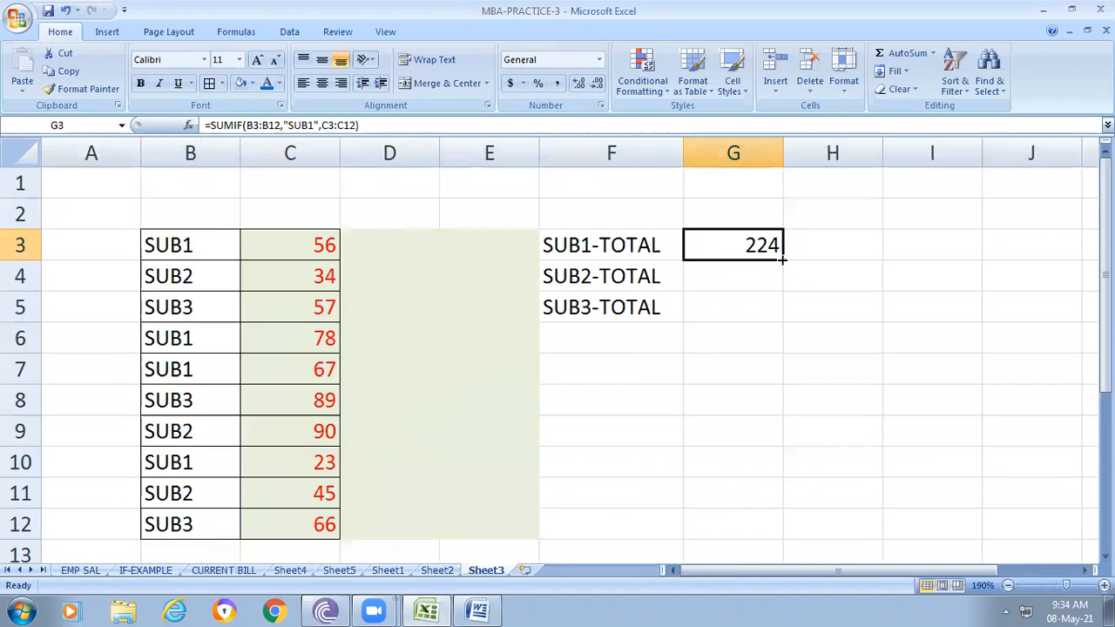
drag(783, 259, 791, 324)
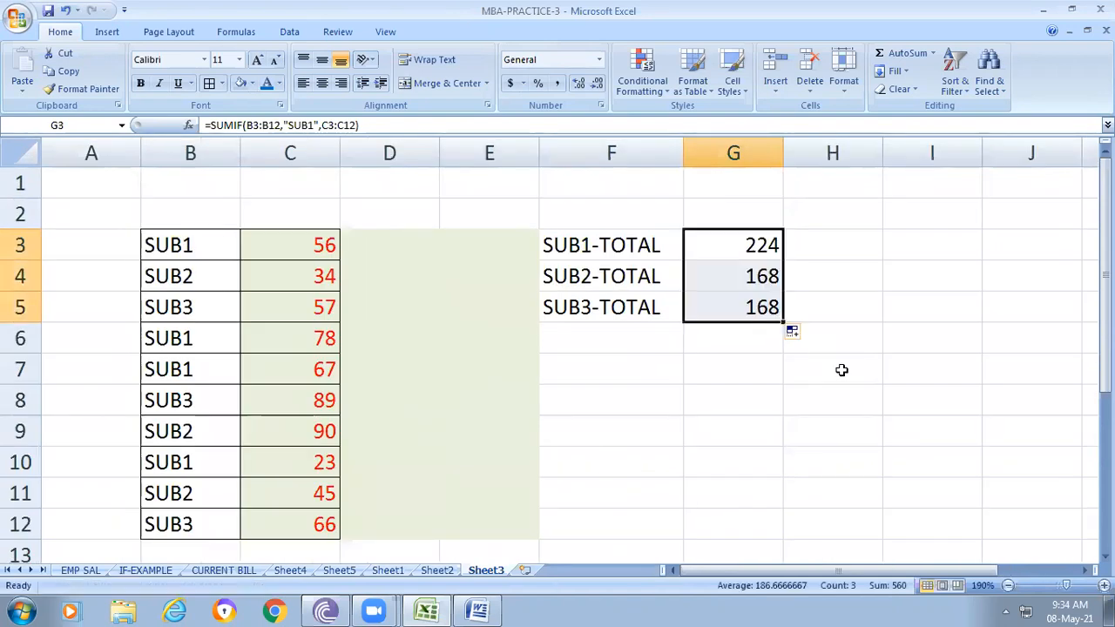
click(934, 328)
Examine the ranges and criterion in the SUMIF formulas copied into G4 and G5.
click(753, 276)
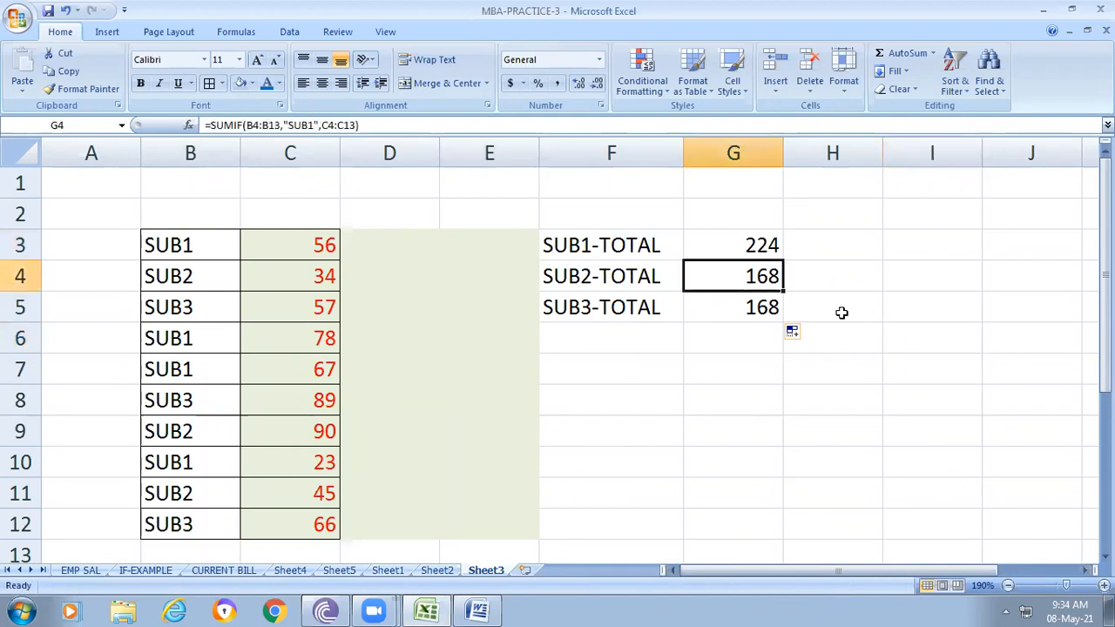
click(756, 312)
click(755, 277)
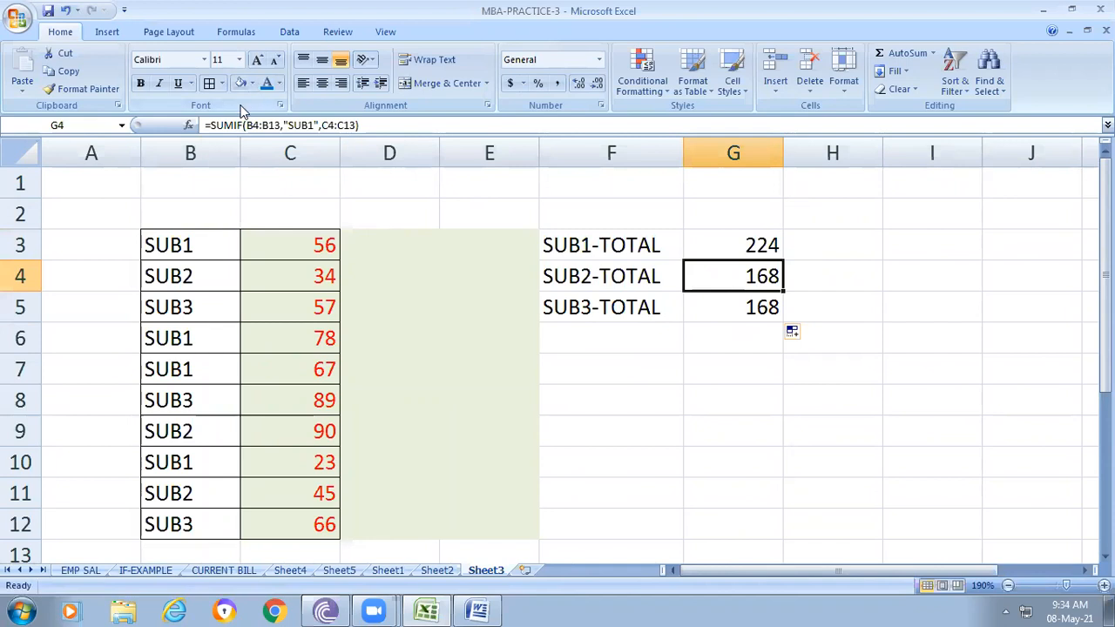
scroll(948, 452, up, 2)
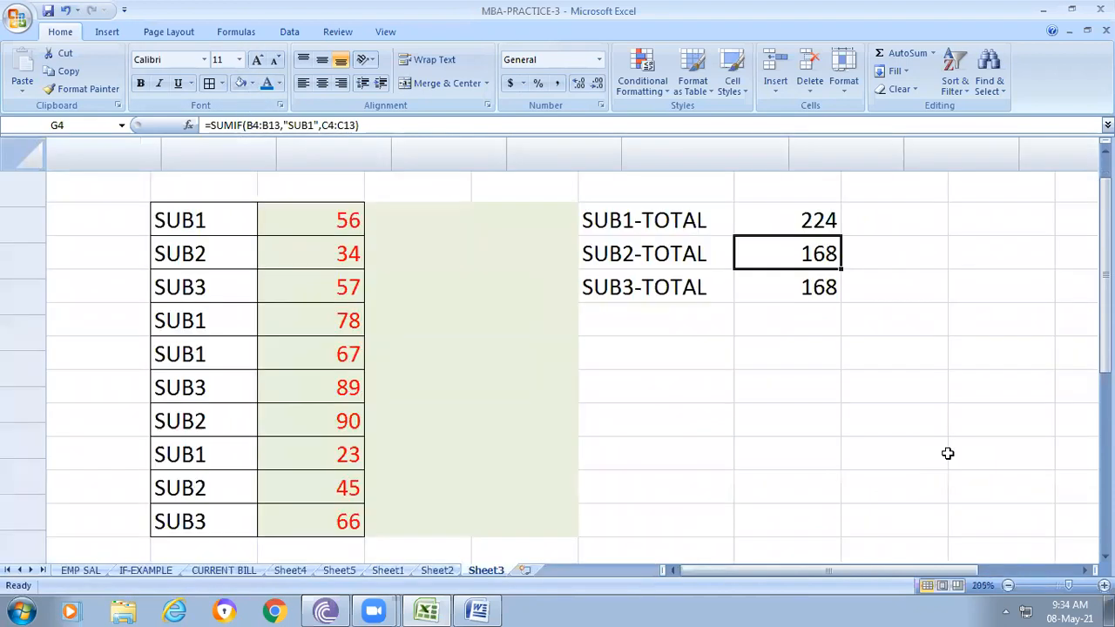
scroll(915, 460, up, 2)
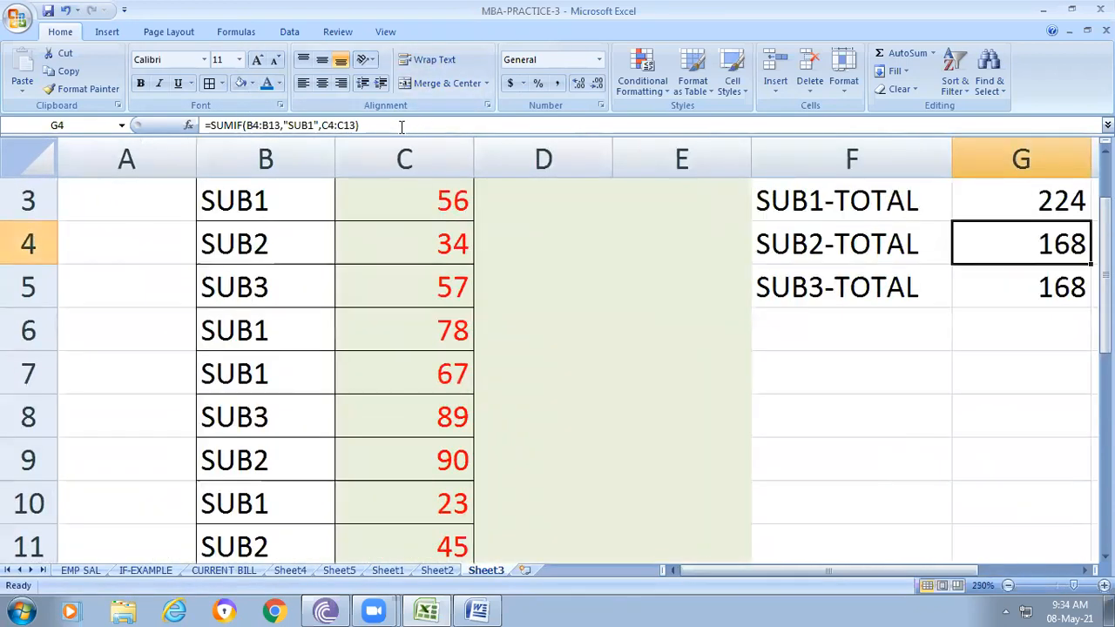
scroll(915, 460, down, 2)
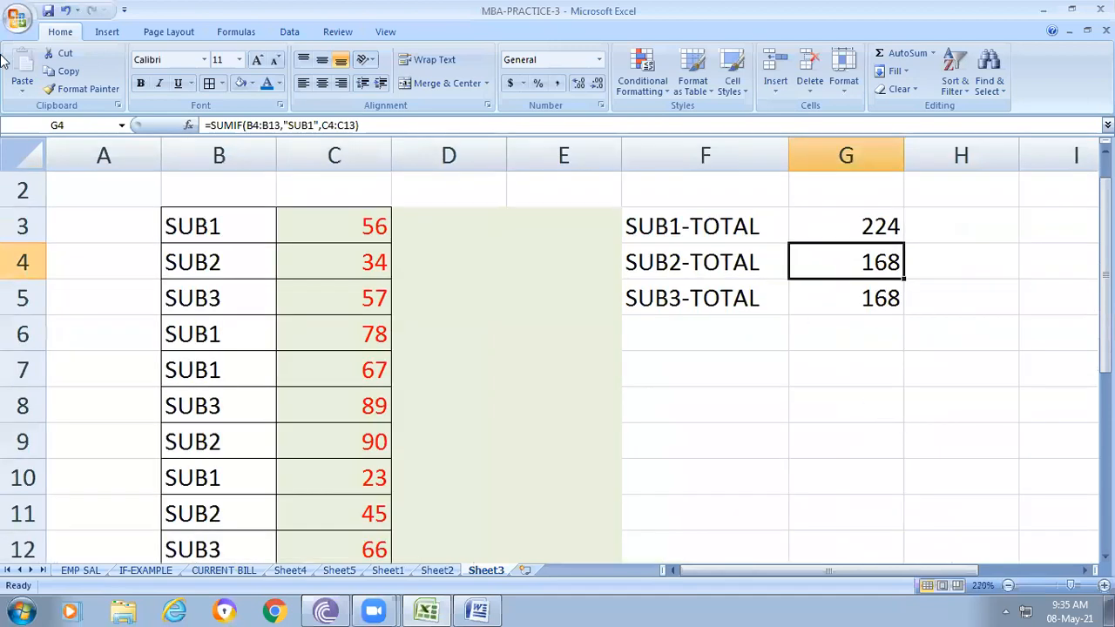
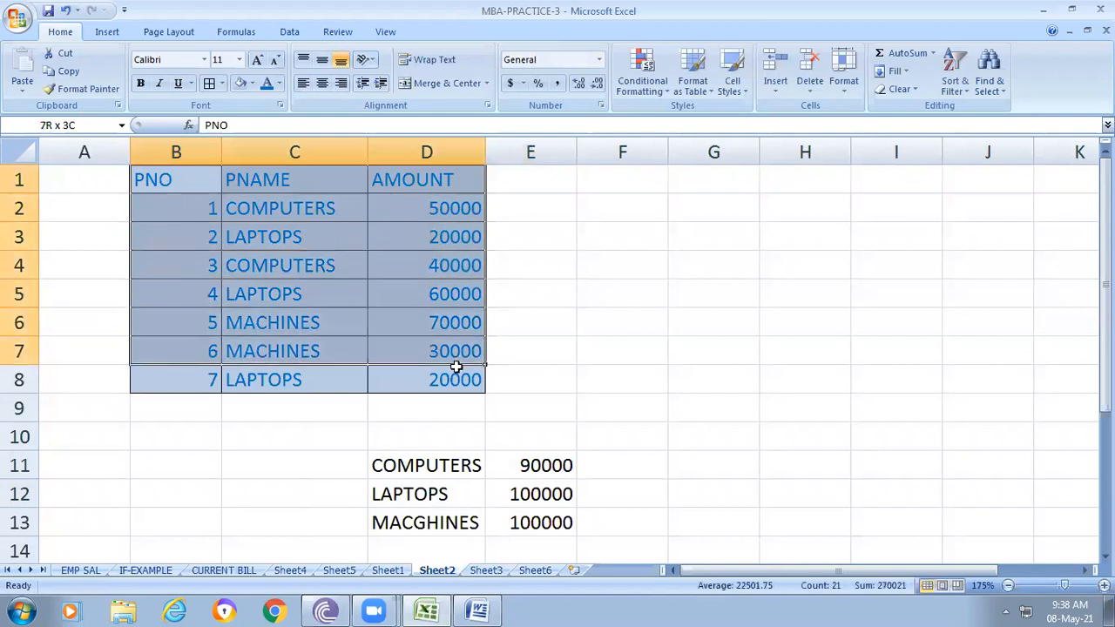
Copy the product table B1:D8 from Sheet2 and paste it as values only at B3 on Sheet6.
right_click(462, 378)
click(554, 145)
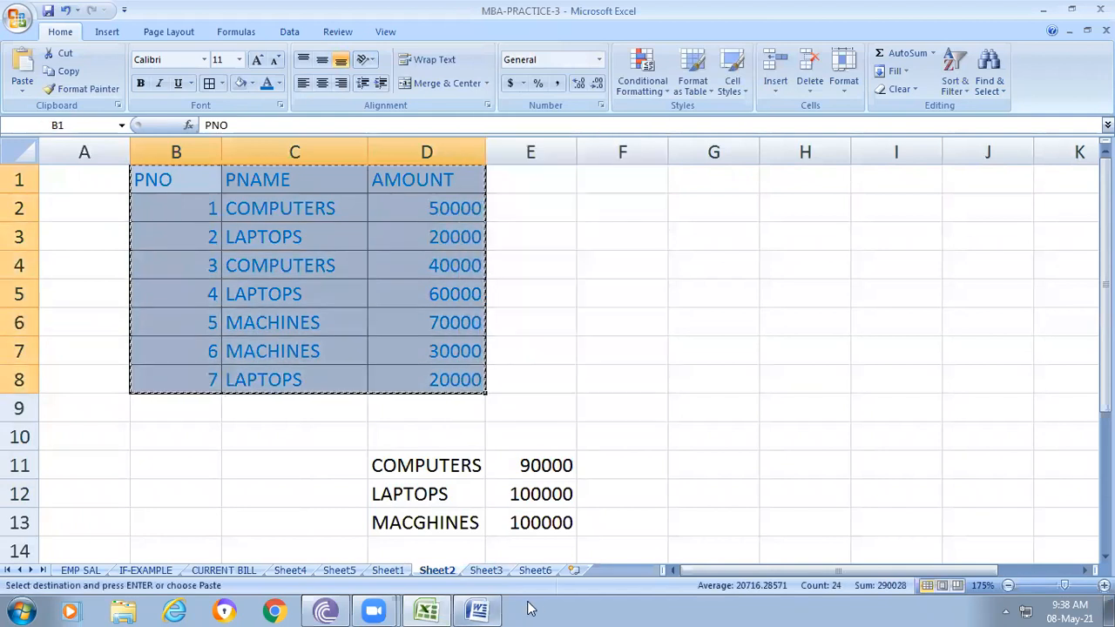
click(536, 570)
drag(141, 234, 406, 321)
right_click(406, 320)
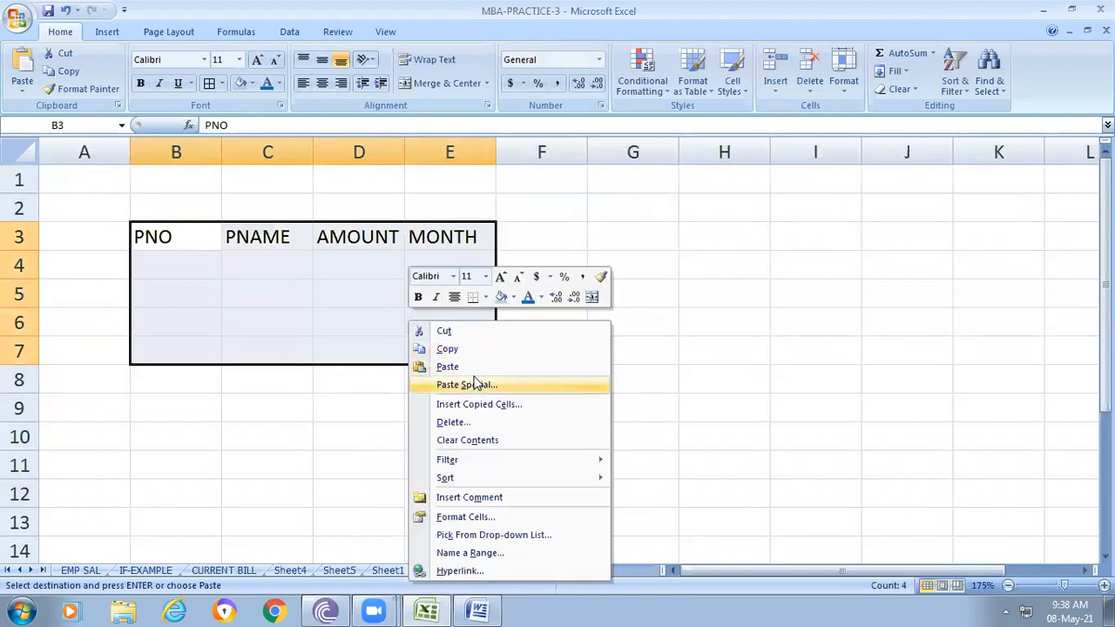
click(478, 386)
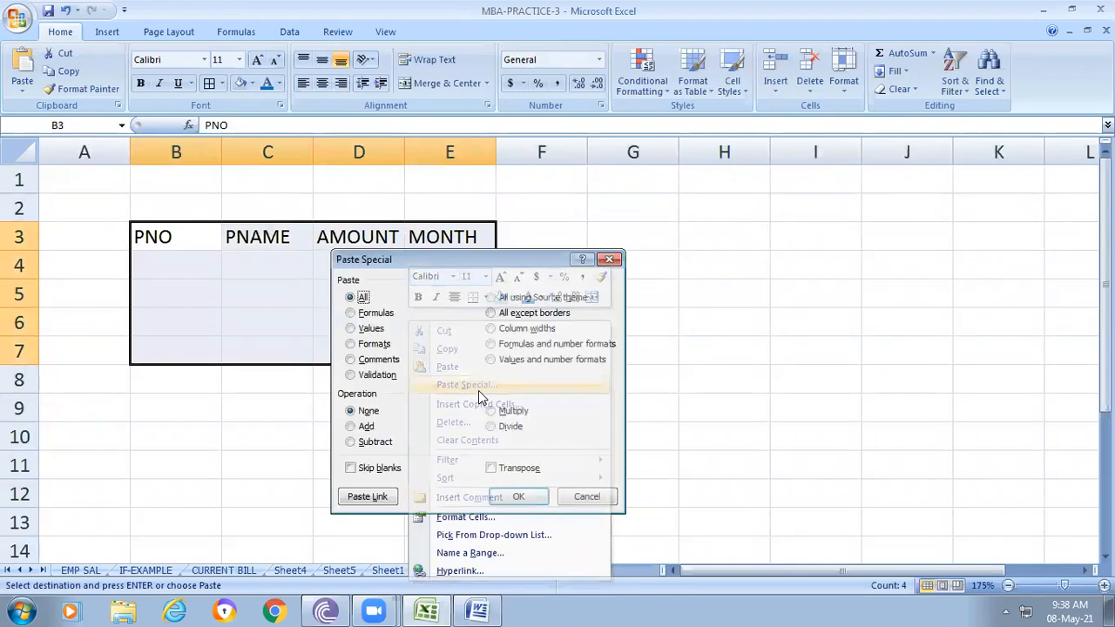
click(351, 328)
click(517, 496)
click(672, 434)
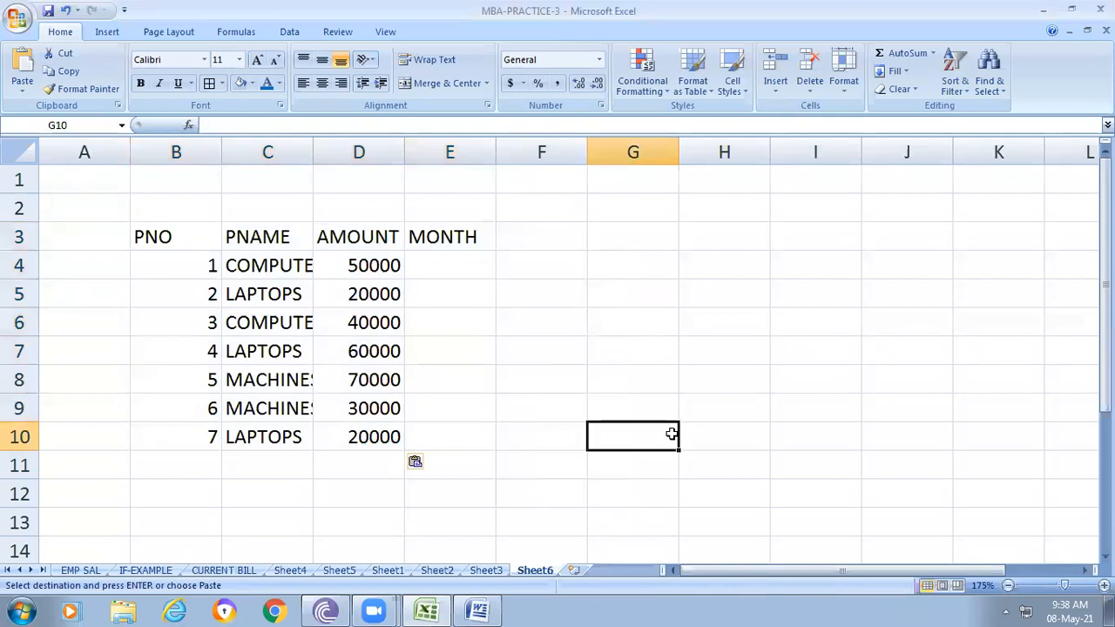
Widen column C to fit the full product names and save the workbook.
drag(156, 236, 485, 444)
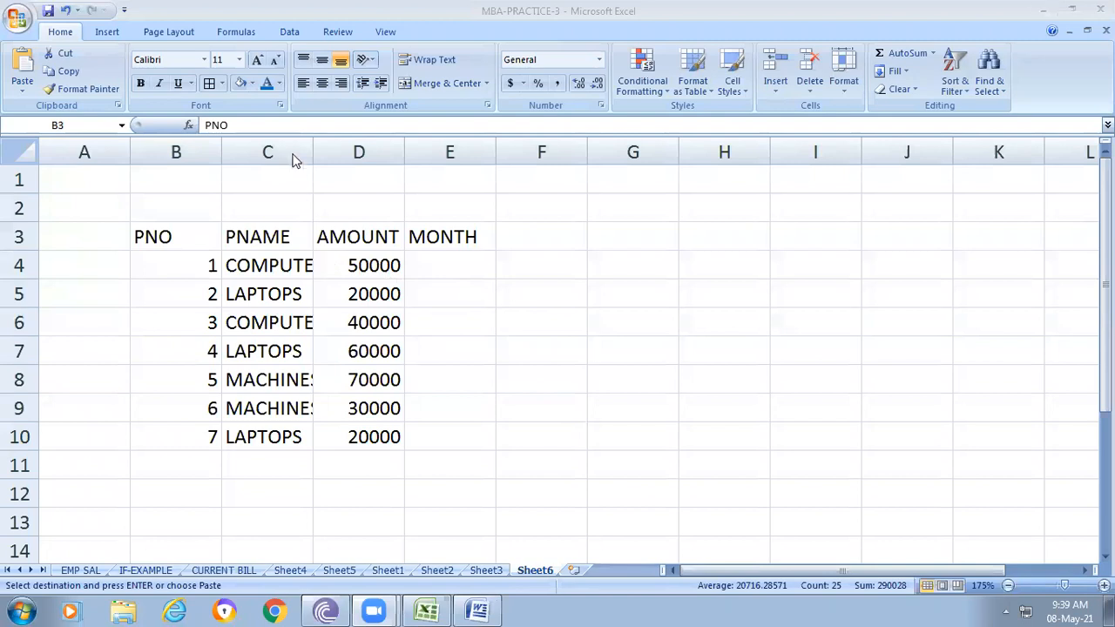
key(ctrl+v)
drag(312, 152, 358, 155)
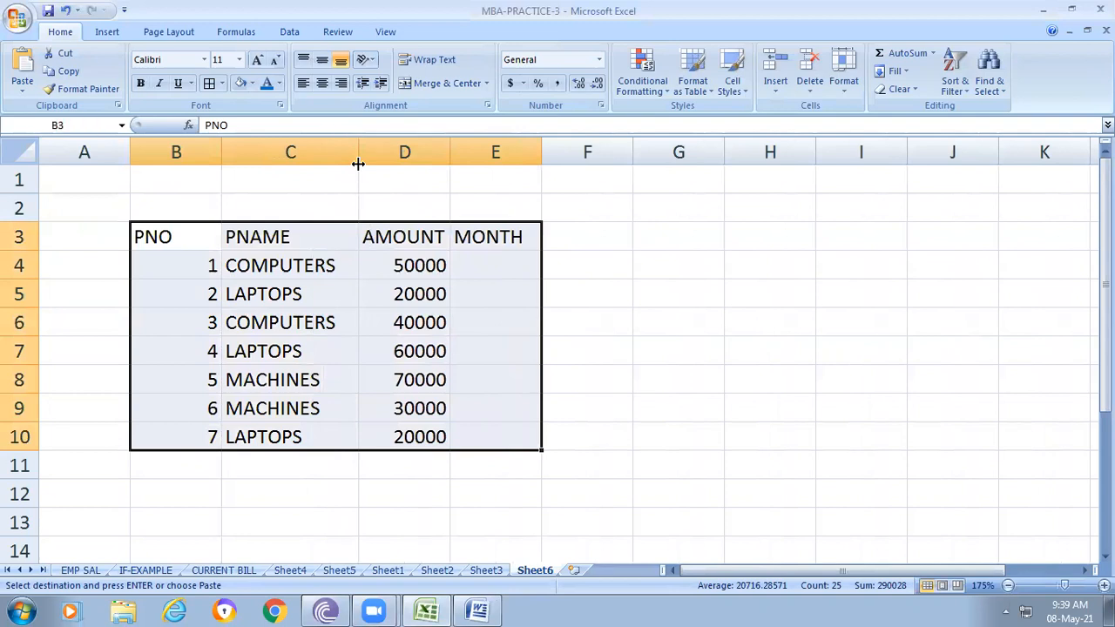
click(897, 393)
click(48, 8)
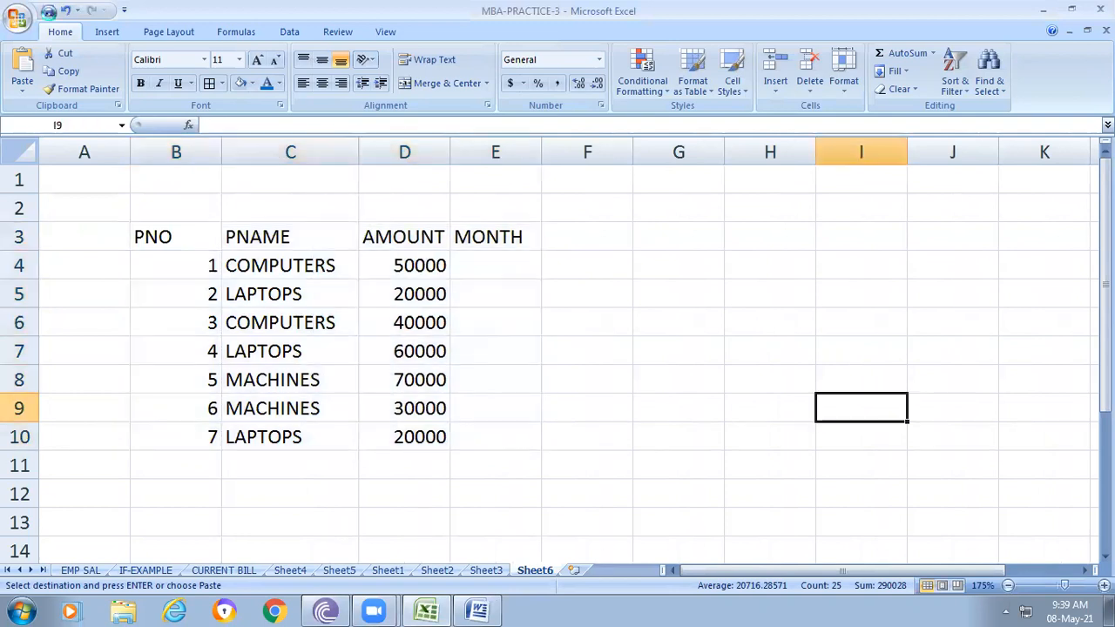
click(485, 267)
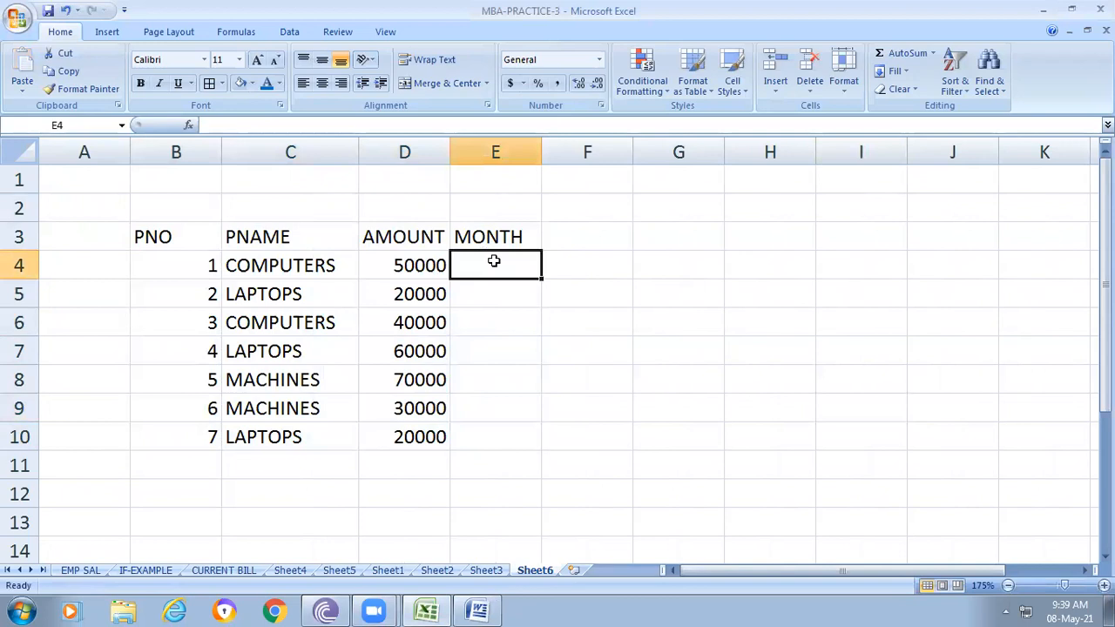
click(400, 268)
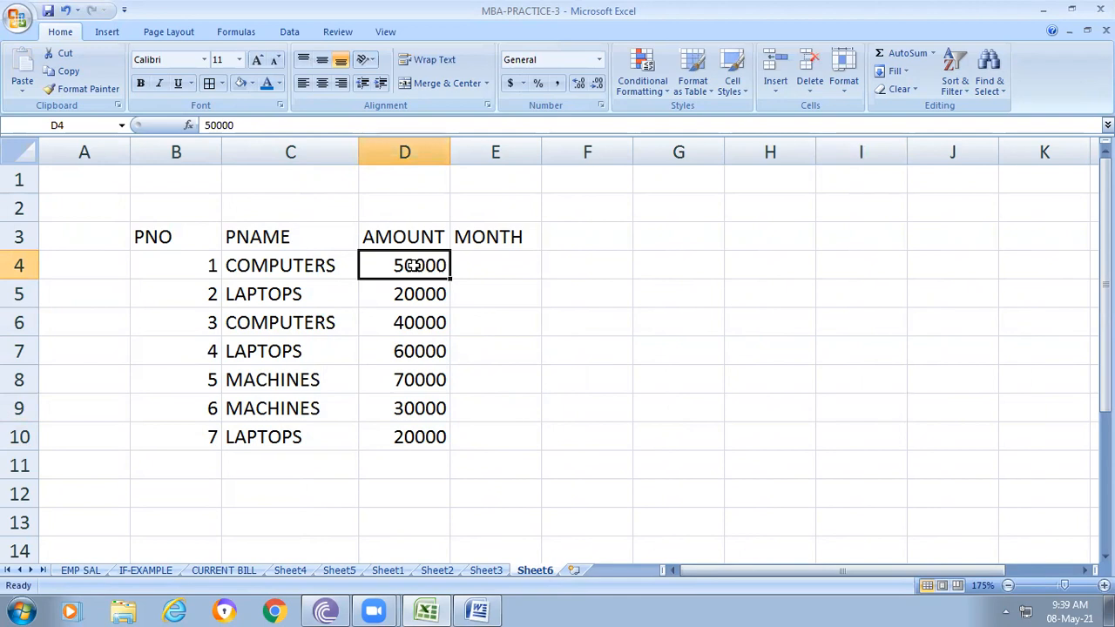
click(530, 264)
text(=SUMIFF)
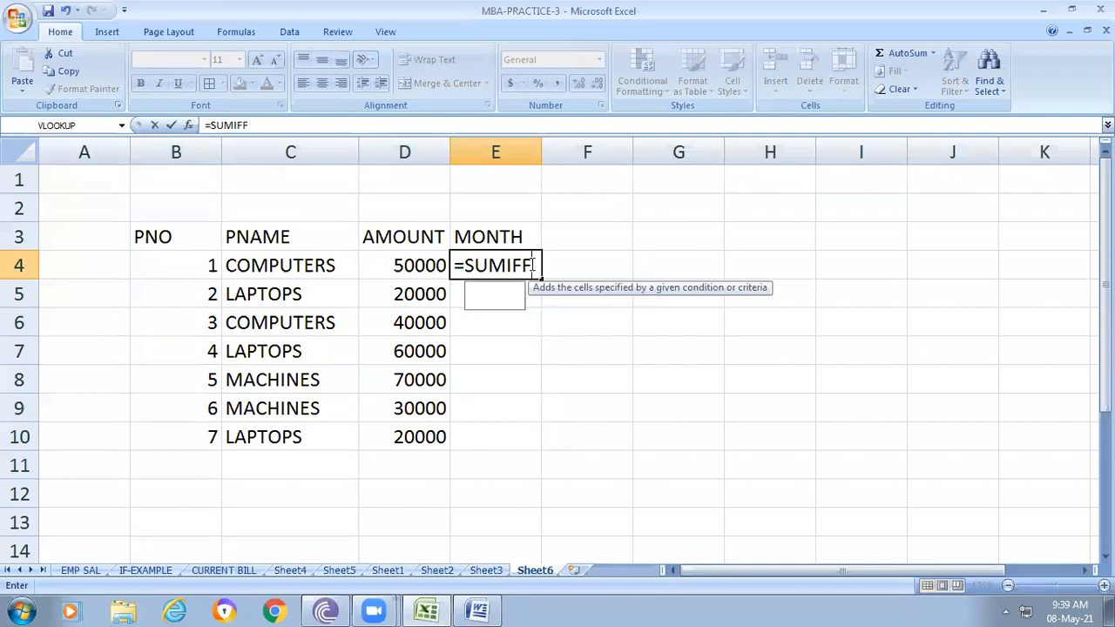
key(BackSpace)
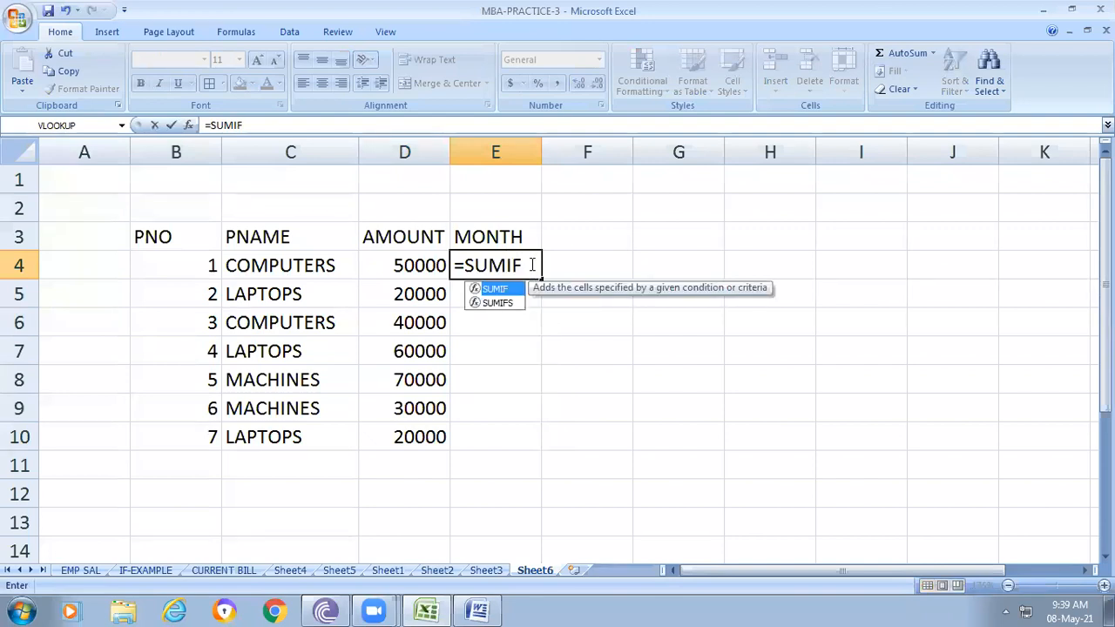
key(Escape)
click(608, 311)
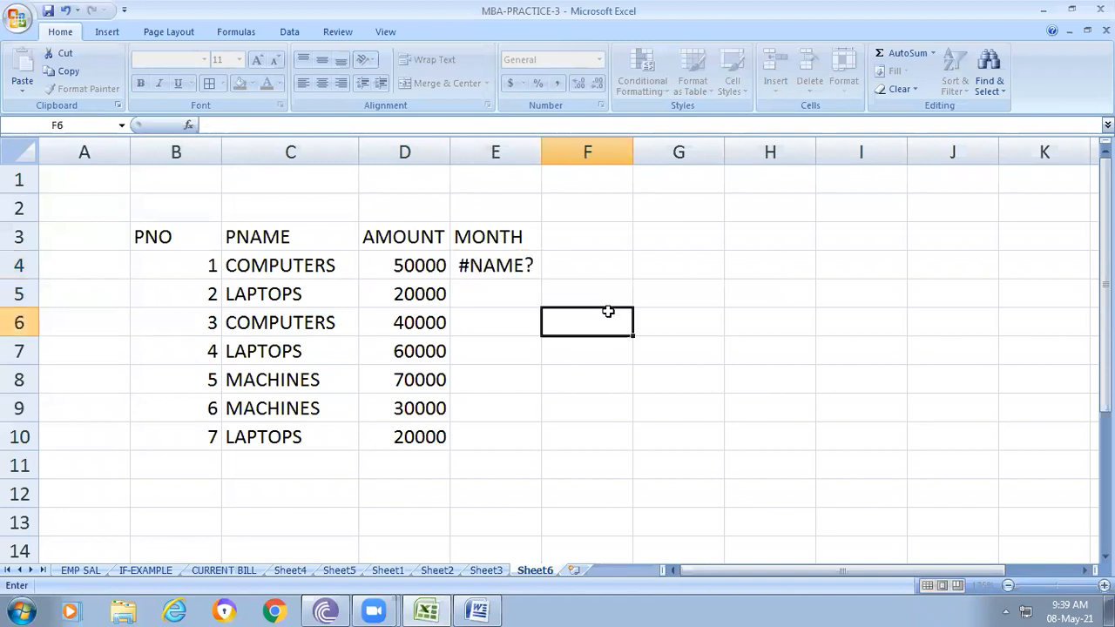
click(497, 266)
key(Delete)
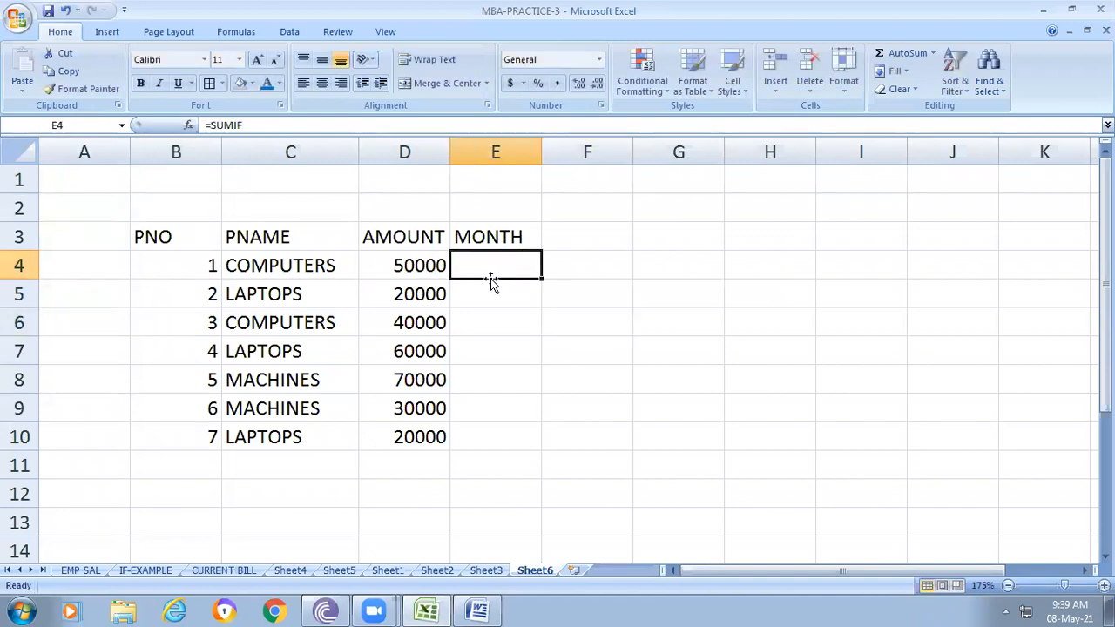
Rename the AMOUNT header in D3 to SALES.
click(510, 319)
click(520, 271)
click(403, 244)
text(SALES)
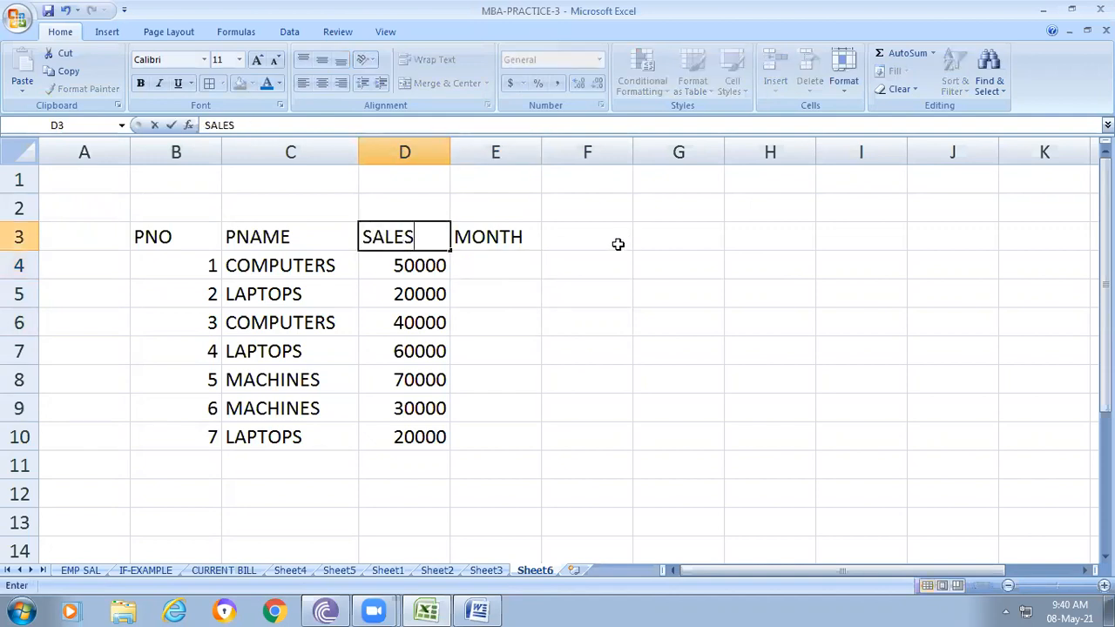
click(528, 322)
Enter JAN in E4 and FEB in E6 as the months for the first two COMPUTERS rows.
click(518, 265)
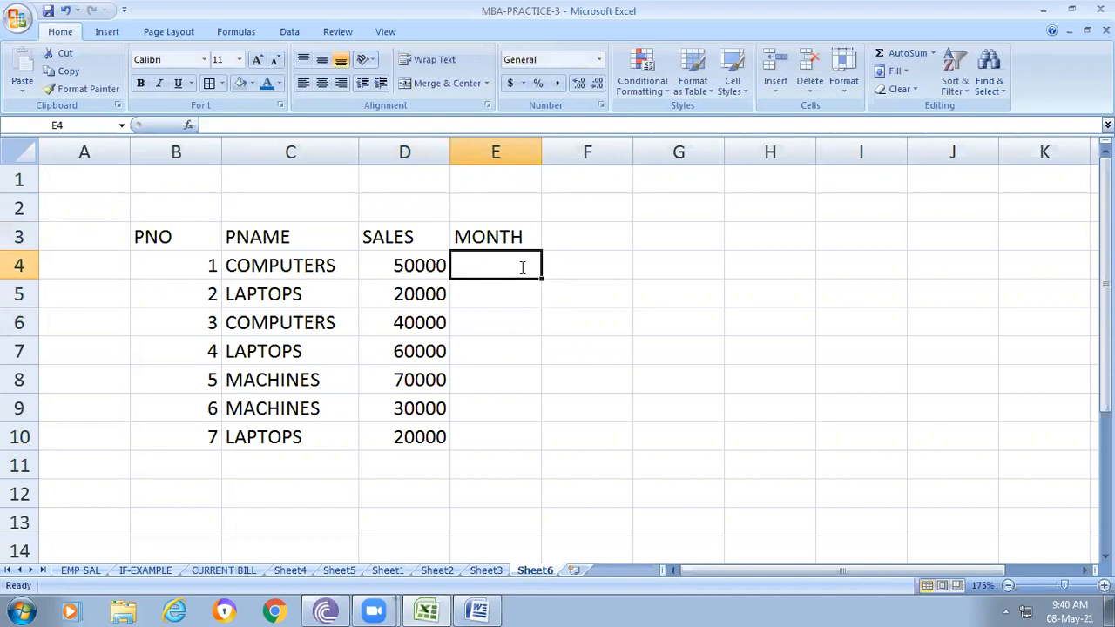
text(JAN)
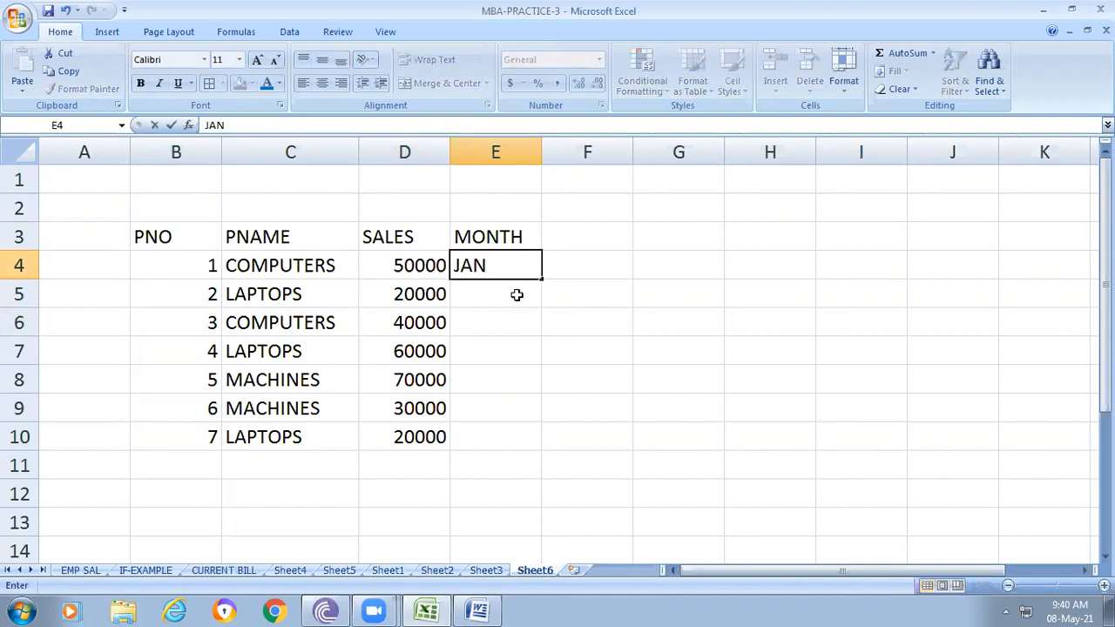
click(511, 298)
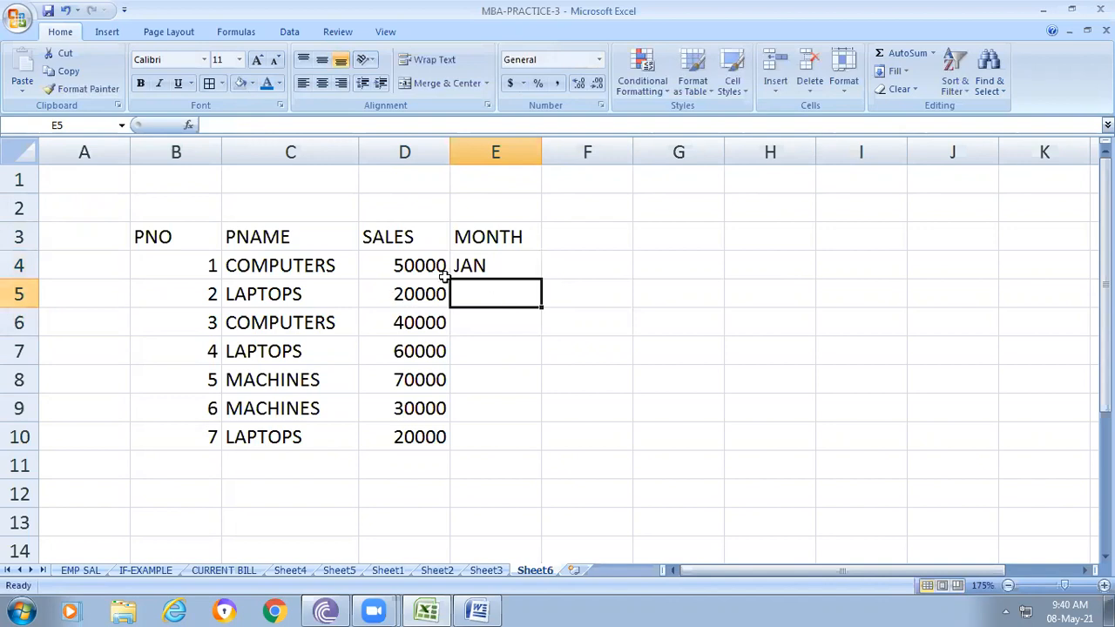
click(477, 322)
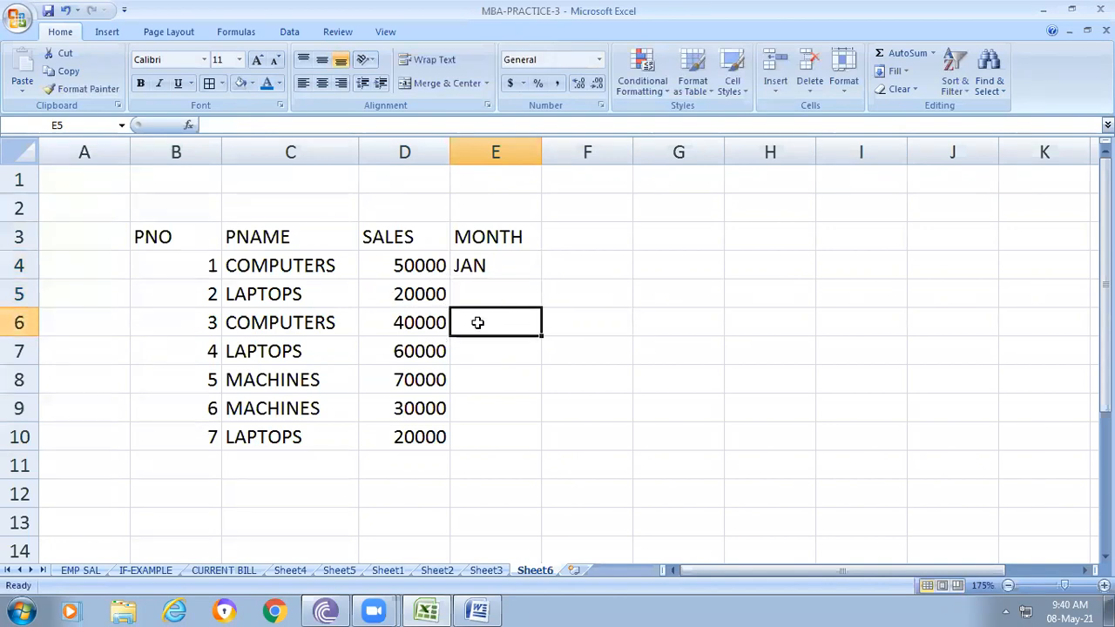
text(FEB)
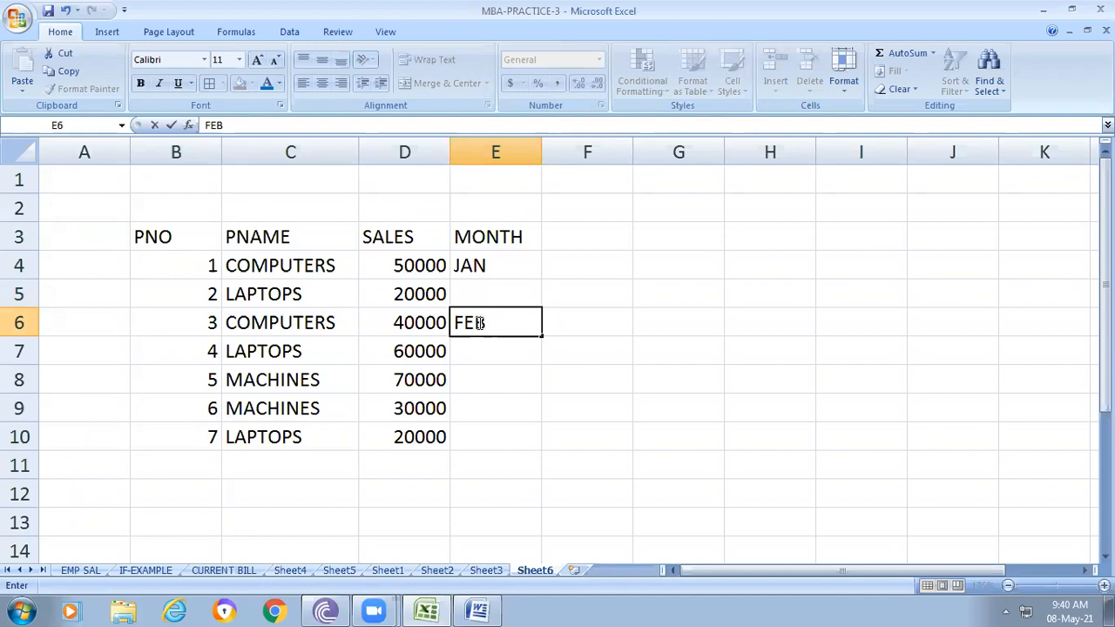
Add a product record in row 11 with PNO 8, COMPUTERS, sales 30000 and month MAR.
click(211, 470)
text(8)
key(Tab)
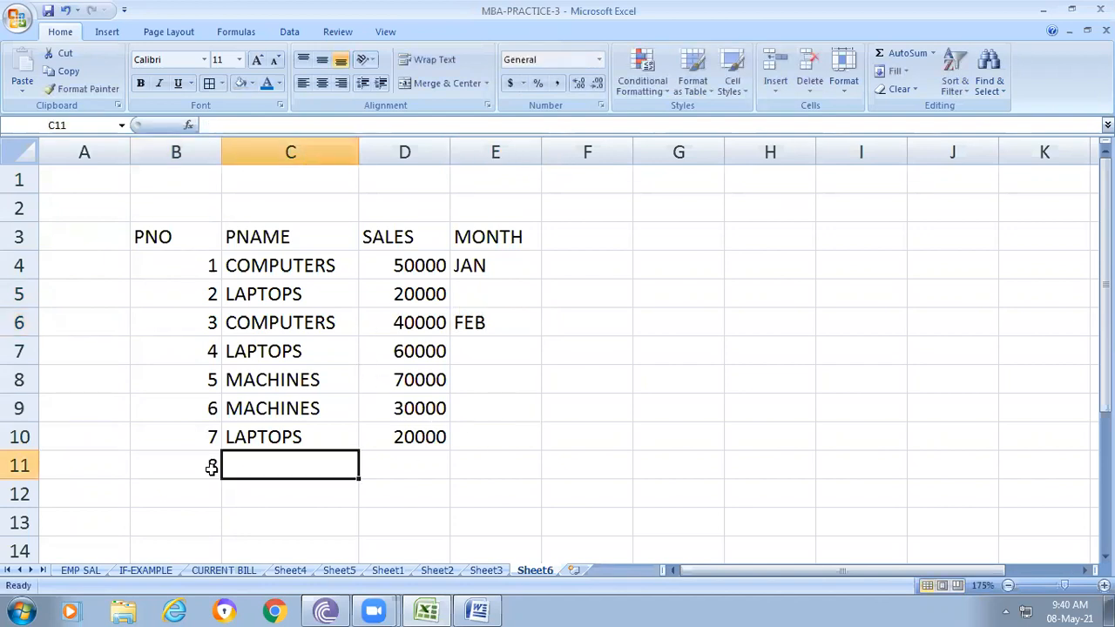
text(COMPU)
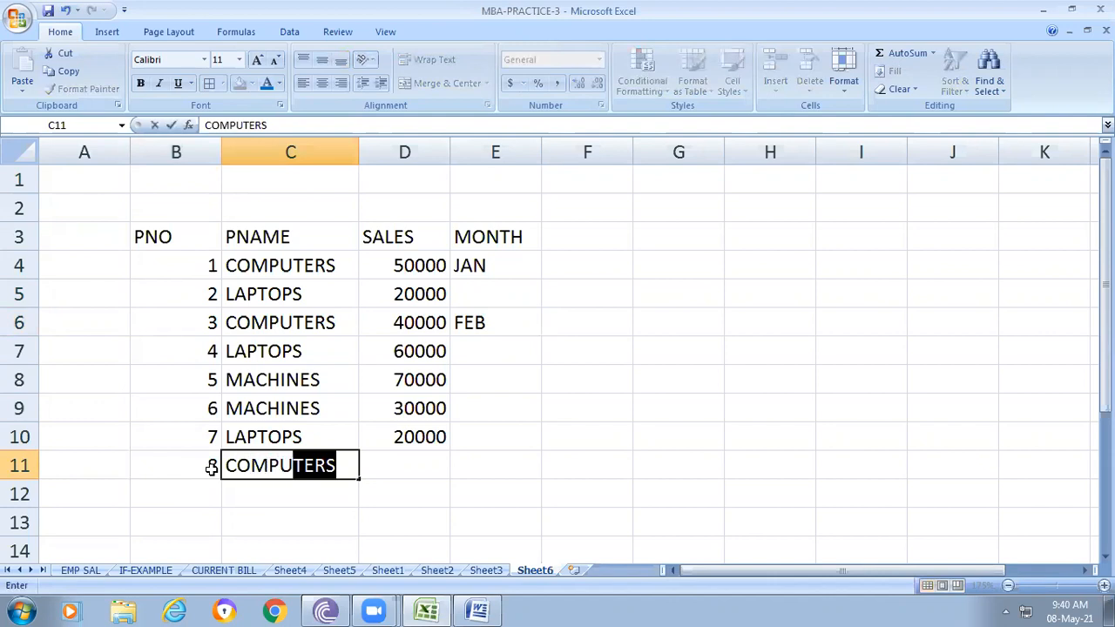
text(TERS)
key(Tab)
text(30000)
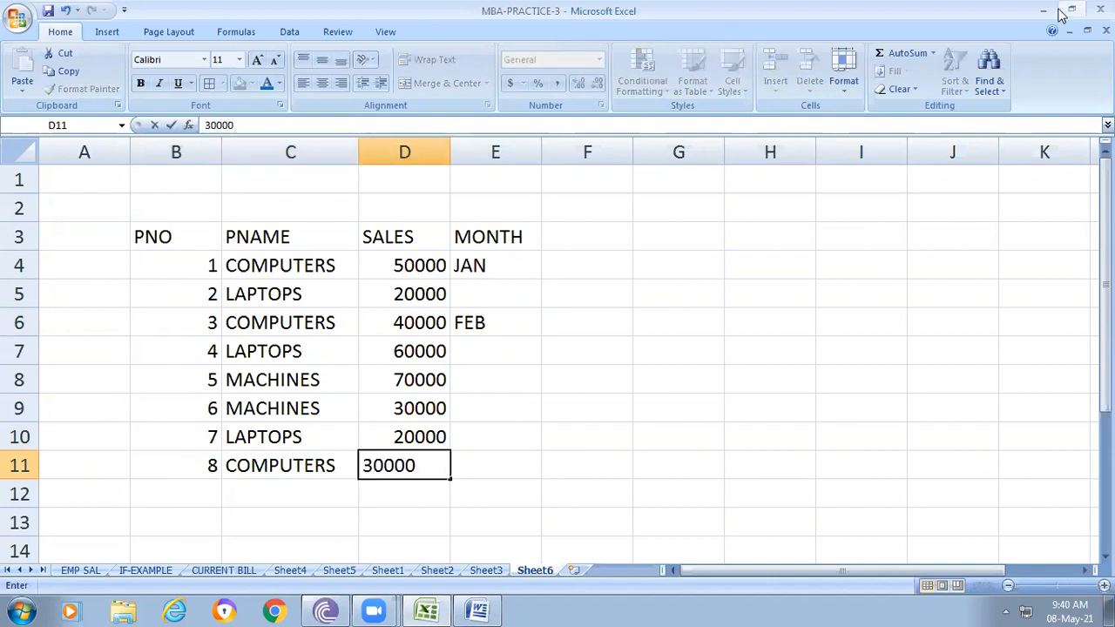
click(471, 466)
text(MAR)
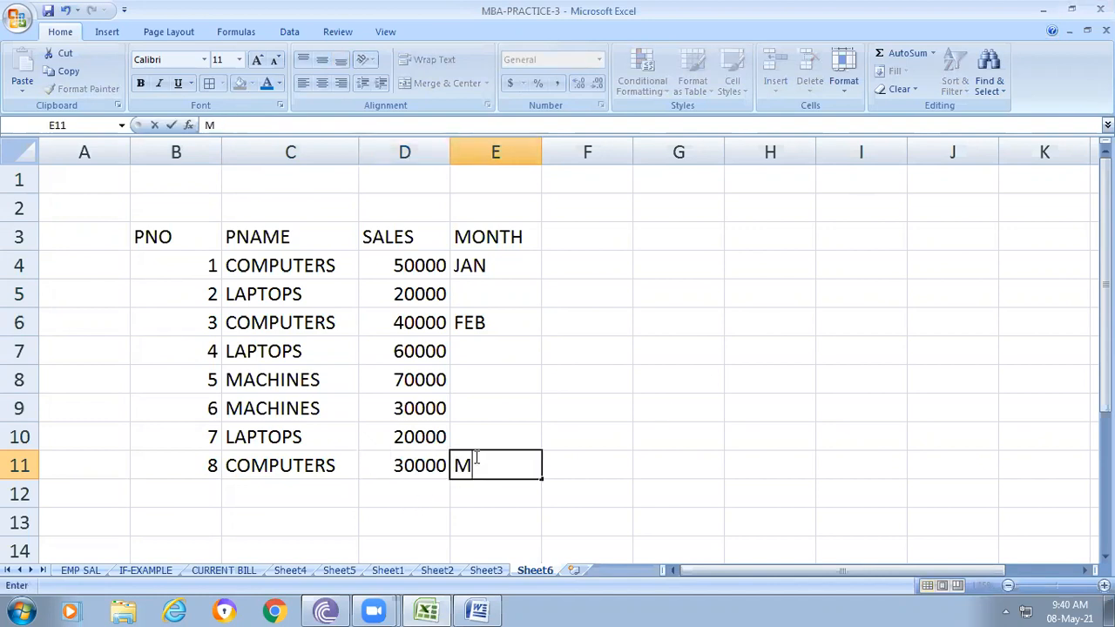
Enter JAN in E5 and FEB in E7 as the months for the first two LAPTOPS rows.
click(487, 287)
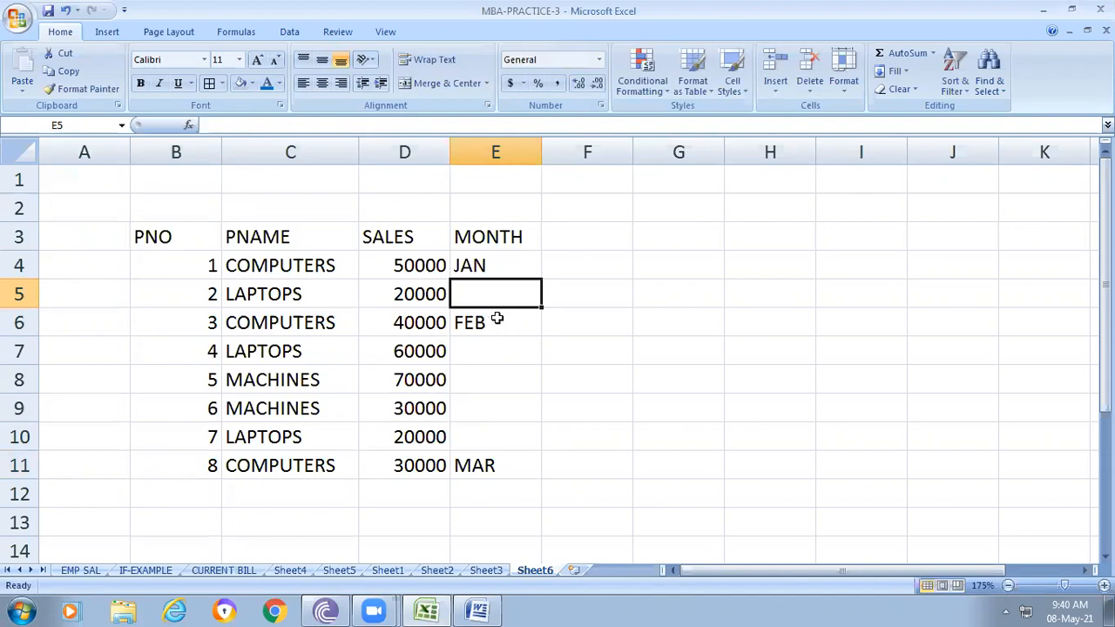
text(JAN)
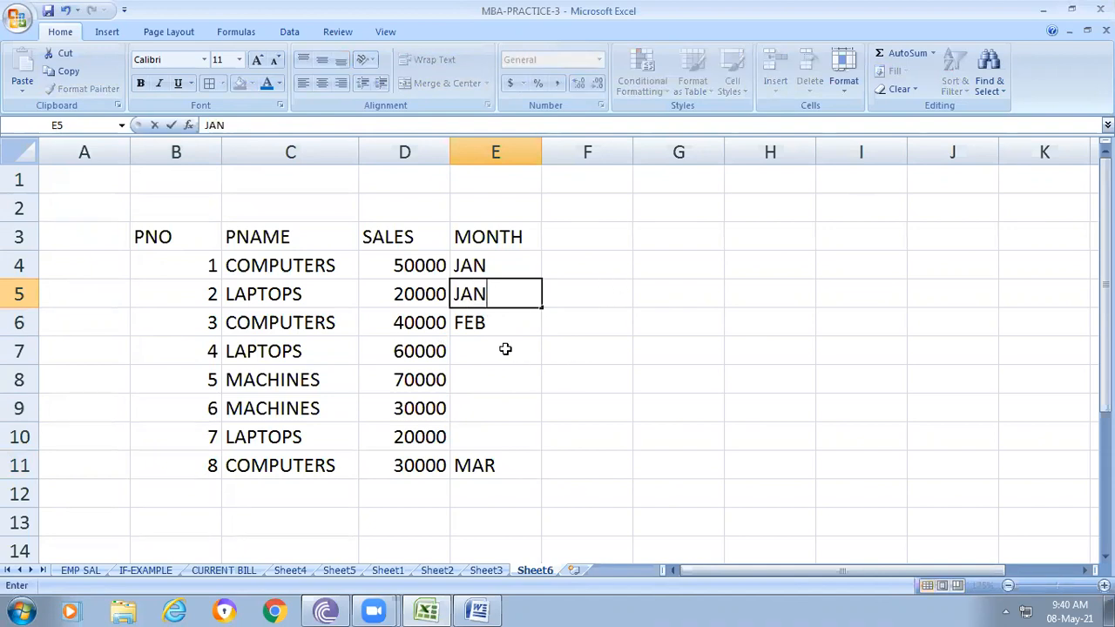
click(506, 349)
text(FEB)
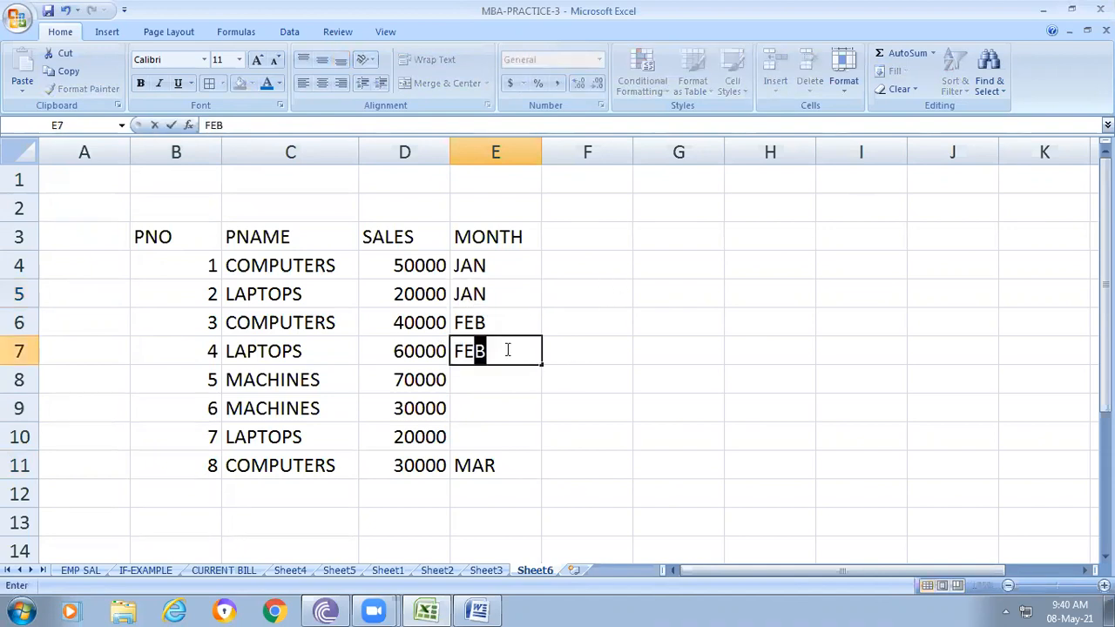
click(497, 375)
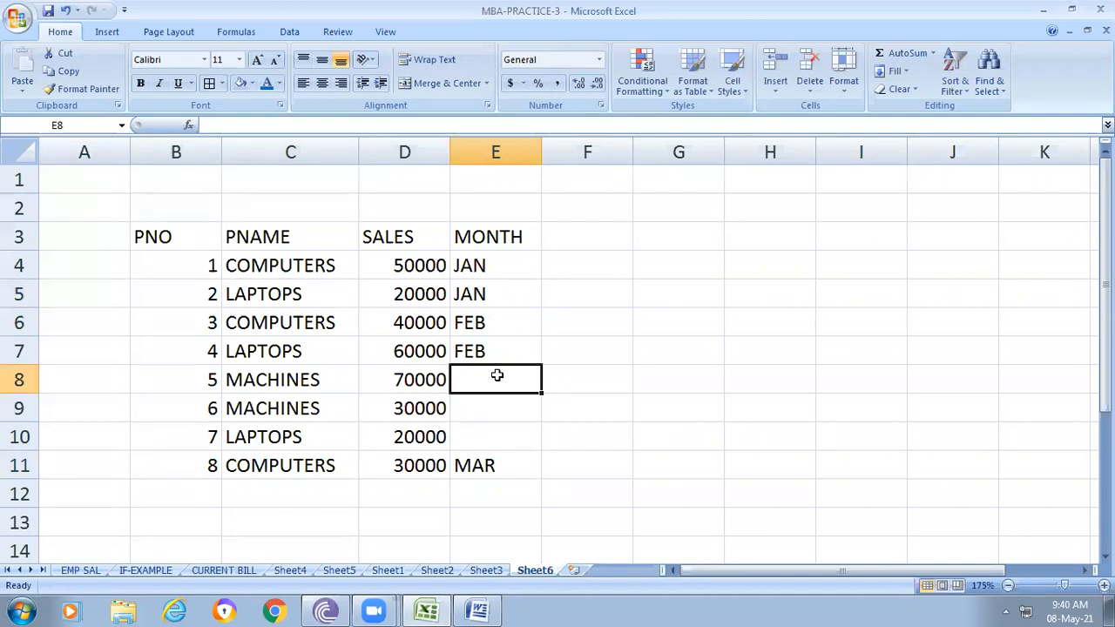
Fill in the PNO 9 record in row 12 with product name MACHINES and sales 4000.
click(556, 26)
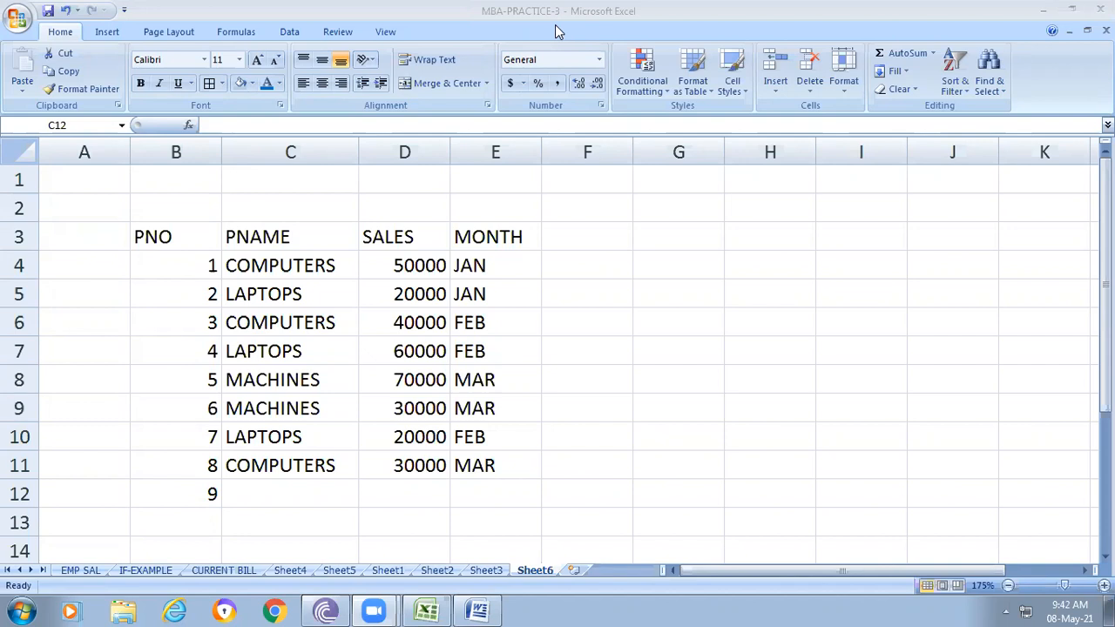
click(266, 504)
text(MACHI)
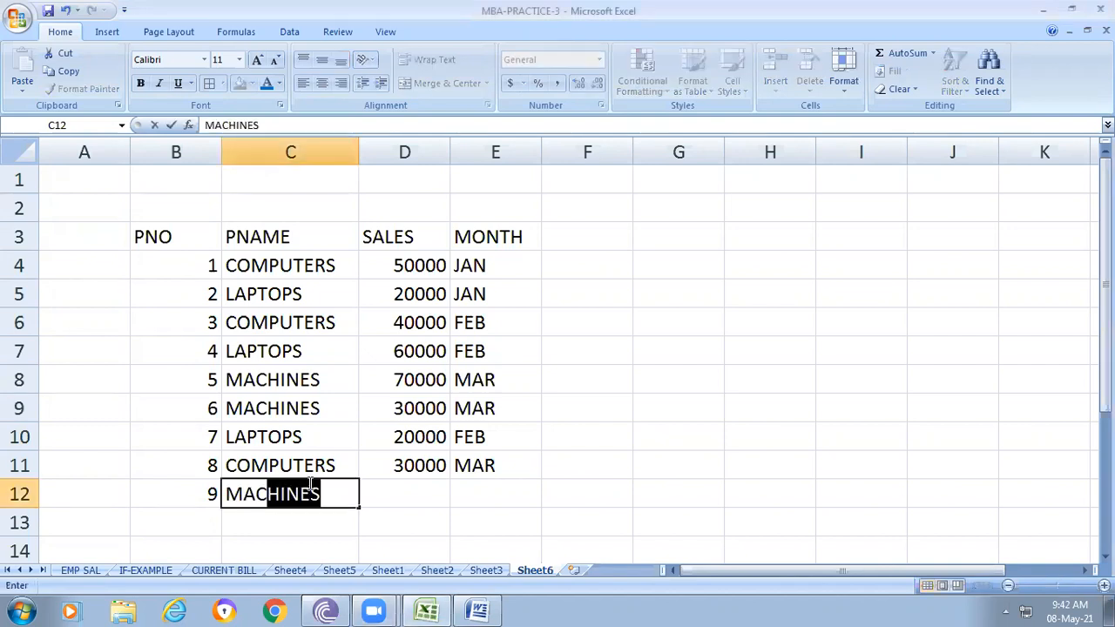
text(NES)
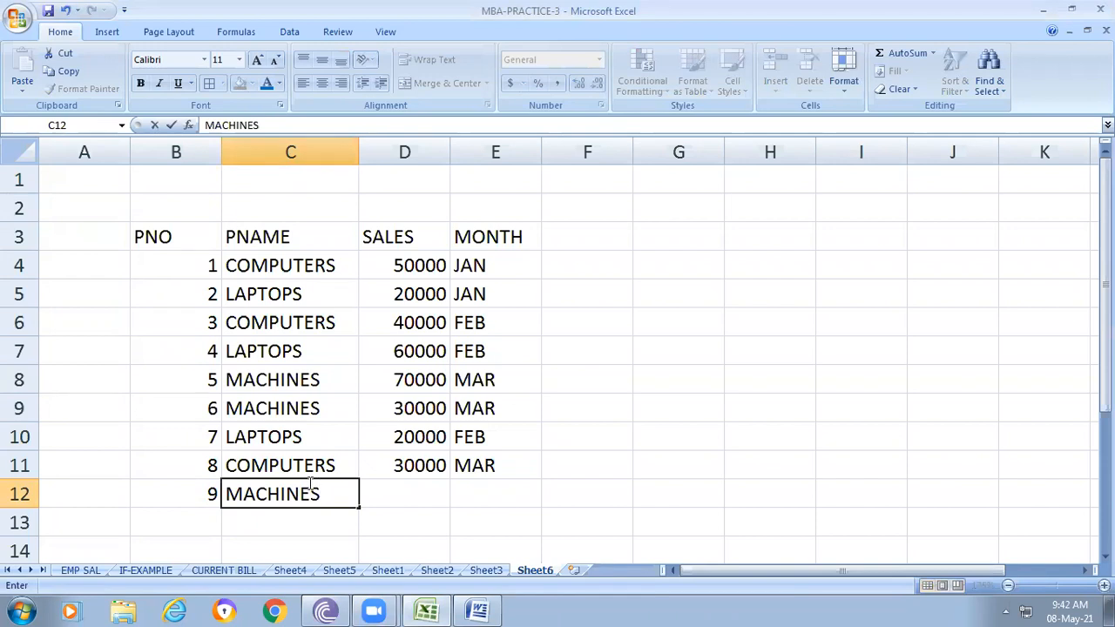
key(Tab)
text(4000)
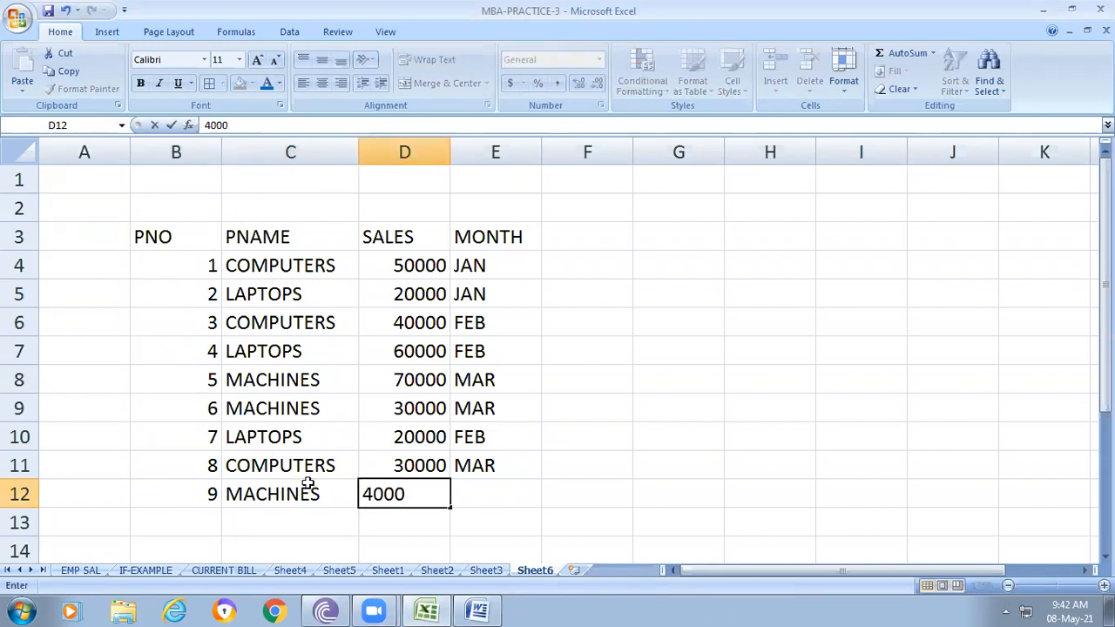
key(Tab)
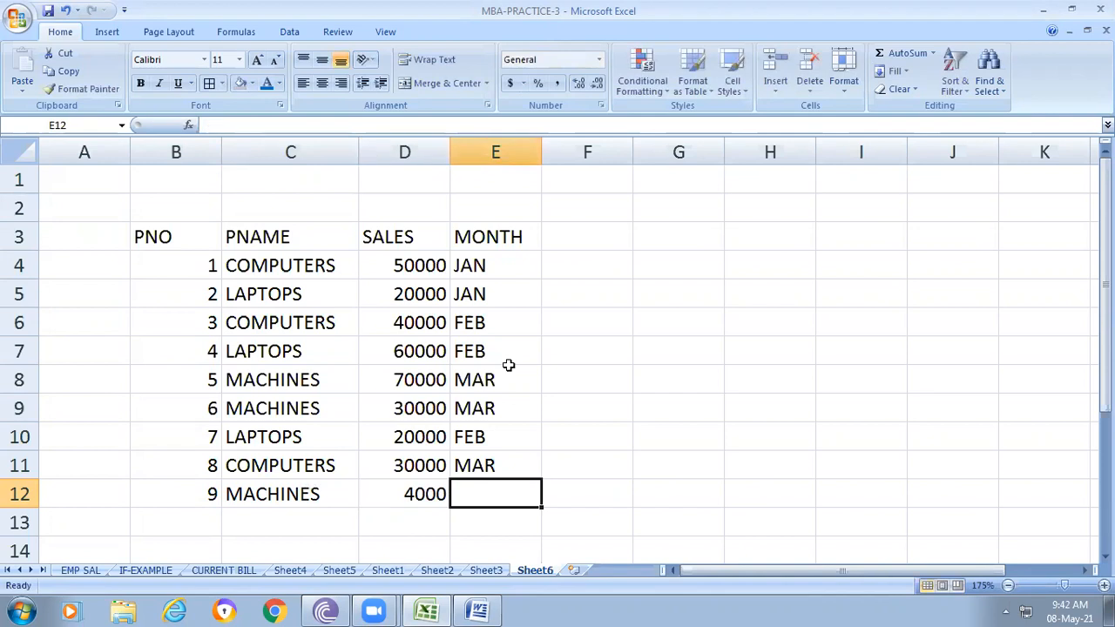
Set the months of the three MACHINES rows to JAN in E8, FEB in E9 and MAR in E12.
click(486, 380)
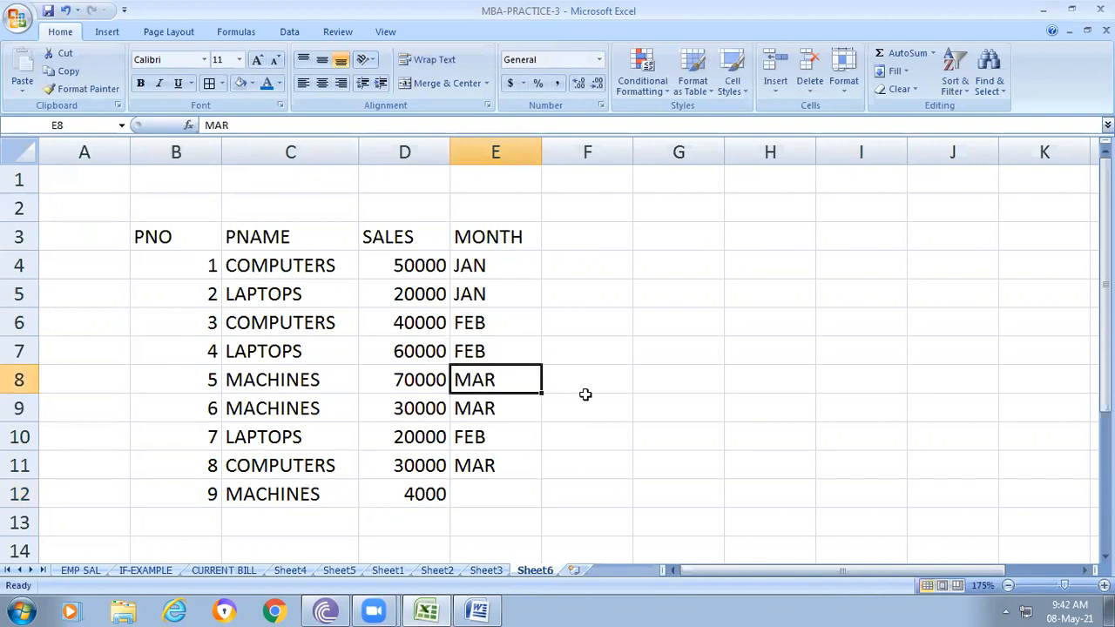
text(JAN)
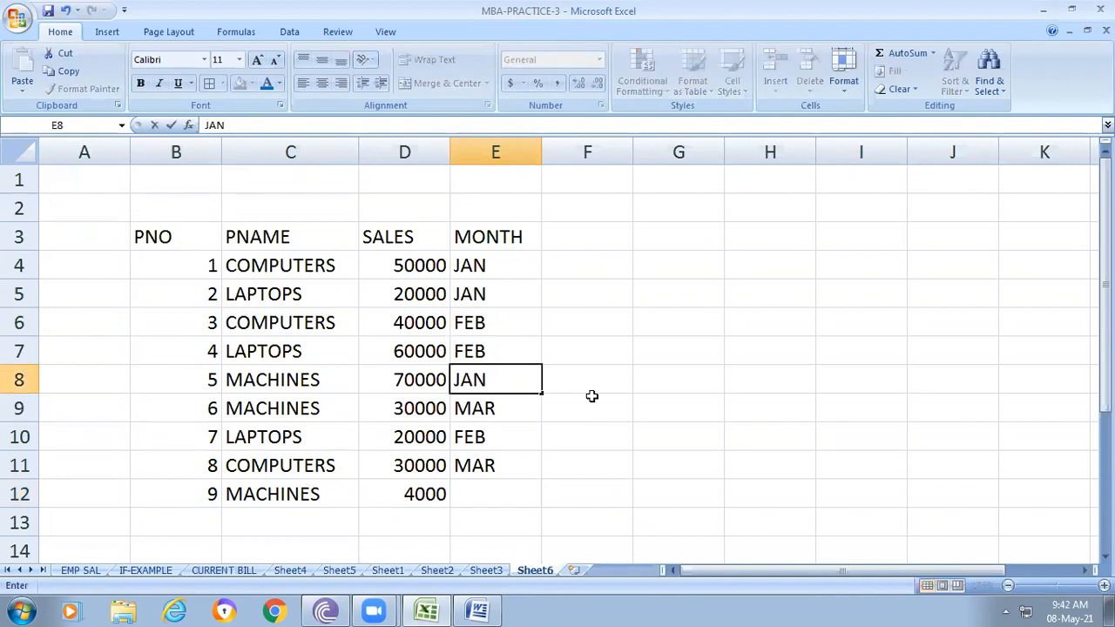
click(493, 411)
text(FEB)
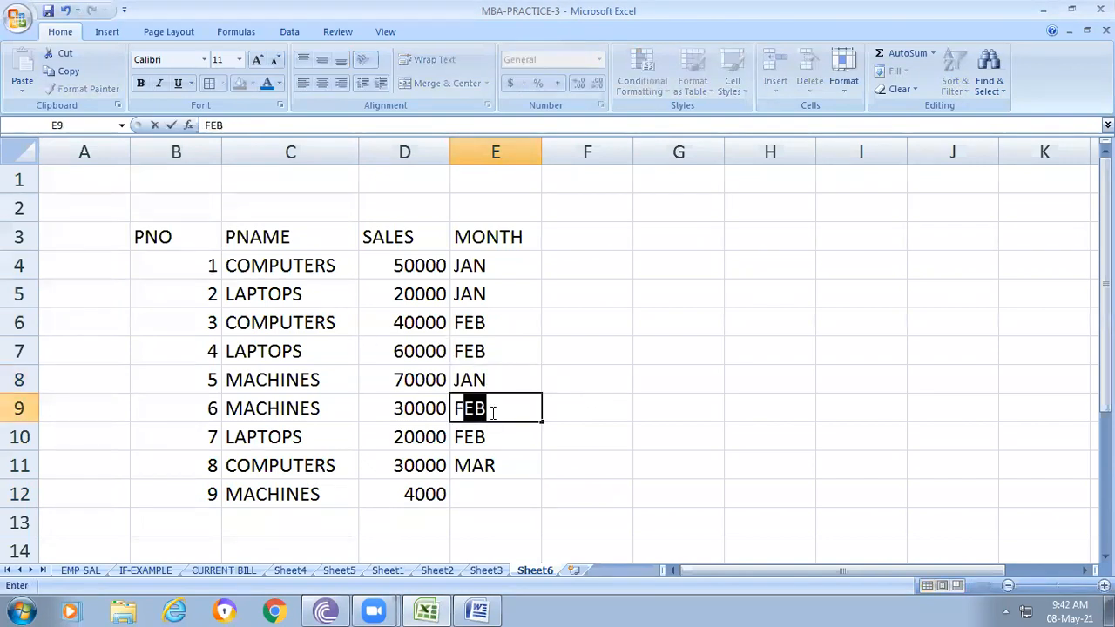
click(495, 496)
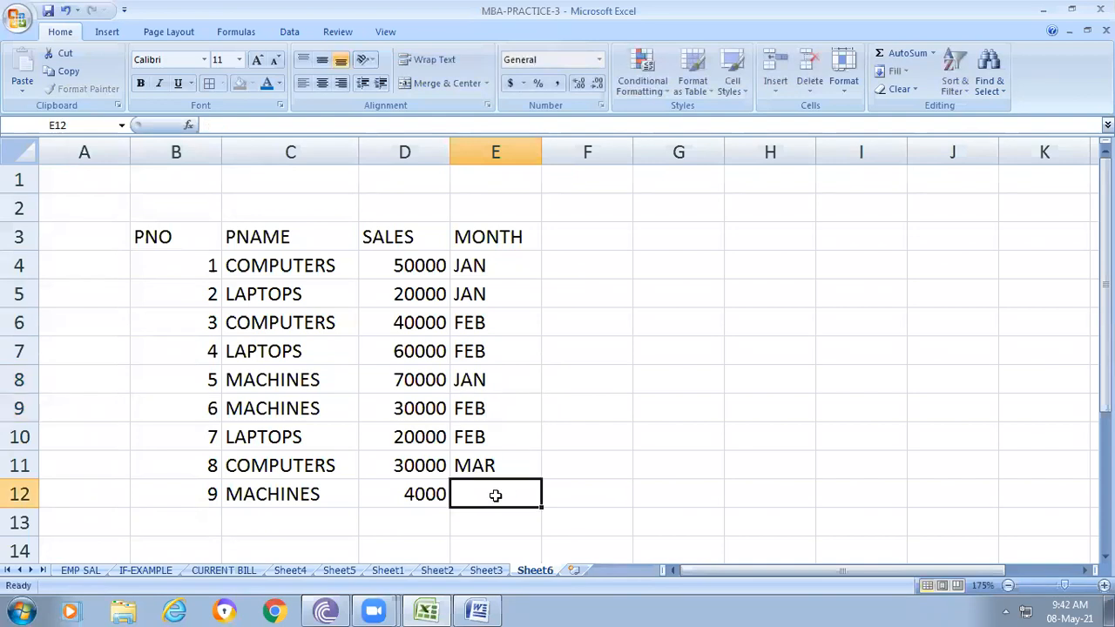
text(MAR)
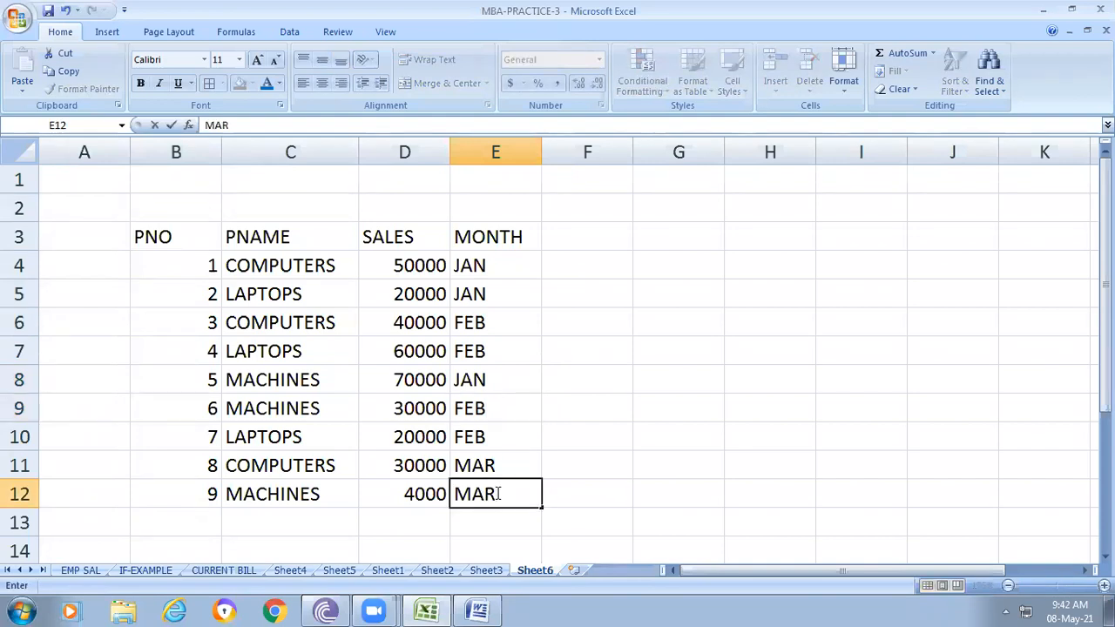
click(668, 400)
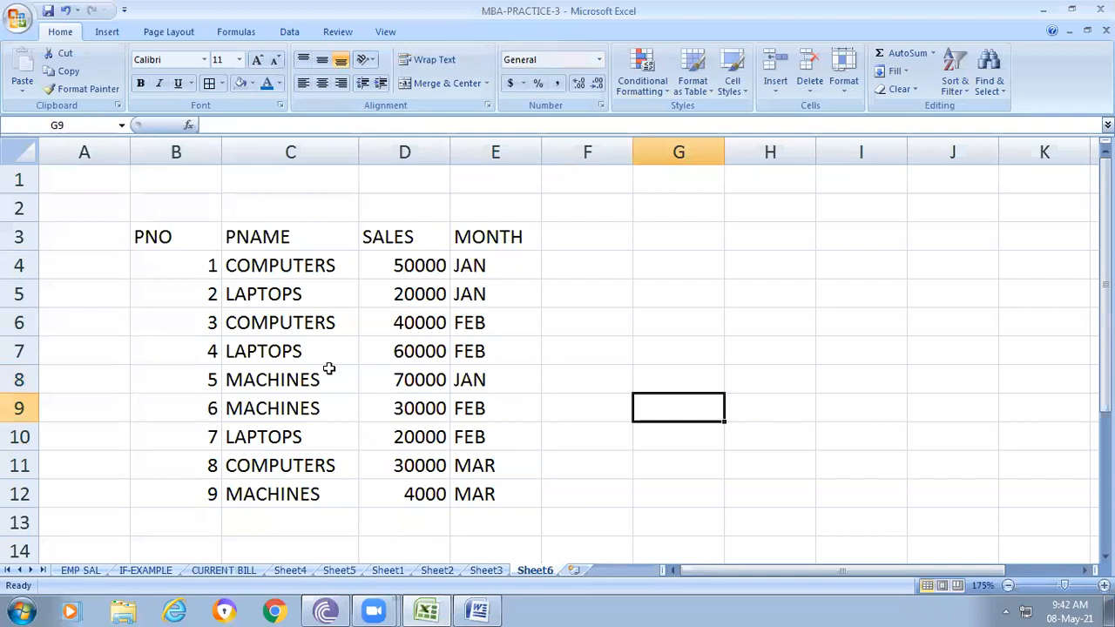
Examine the sales amounts and months of the COMPUTERS and MACHINES rows in the product table.
click(386, 259)
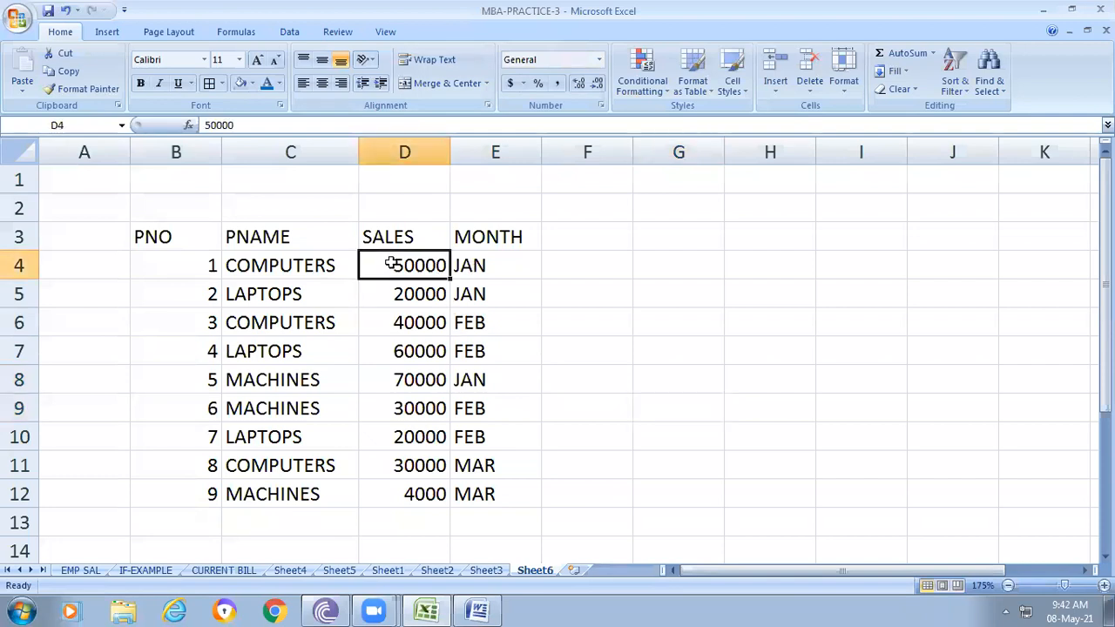
click(476, 380)
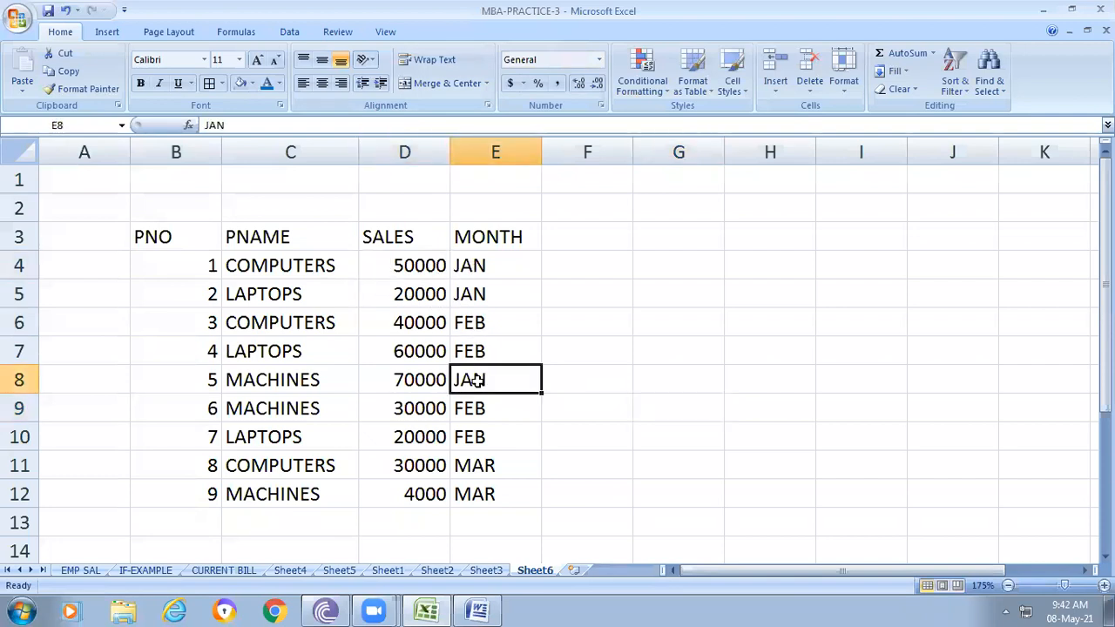
click(473, 322)
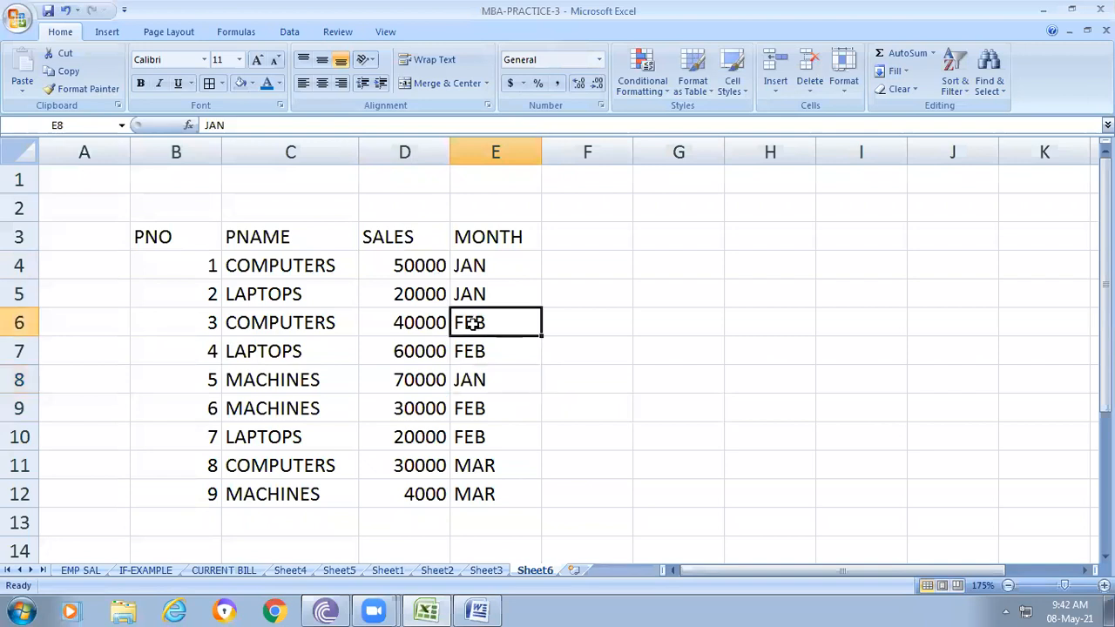
click(407, 322)
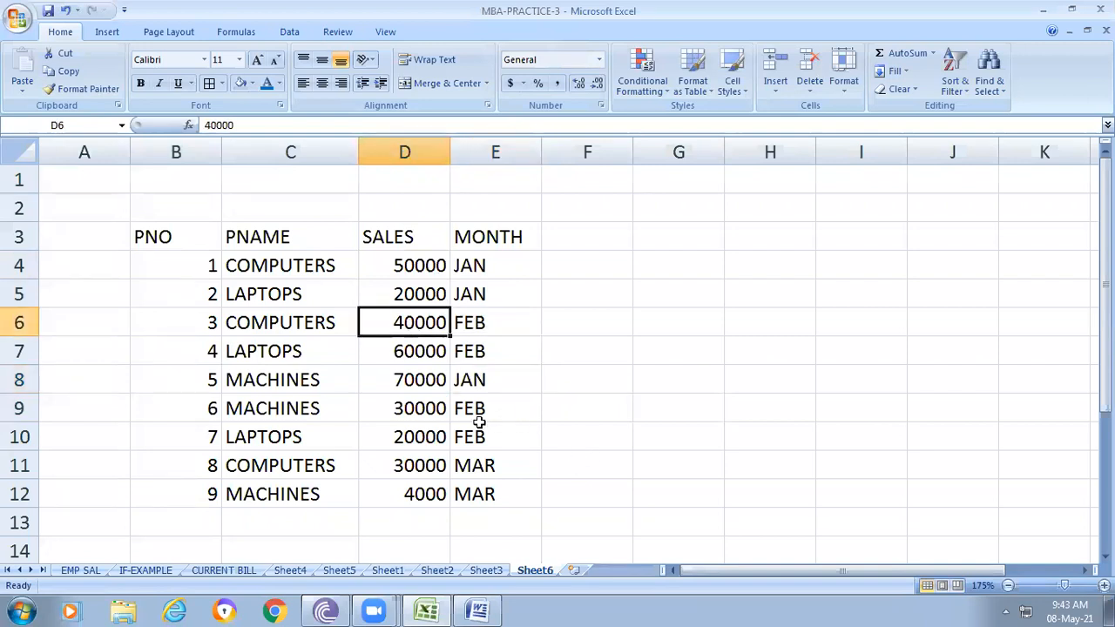
click(490, 466)
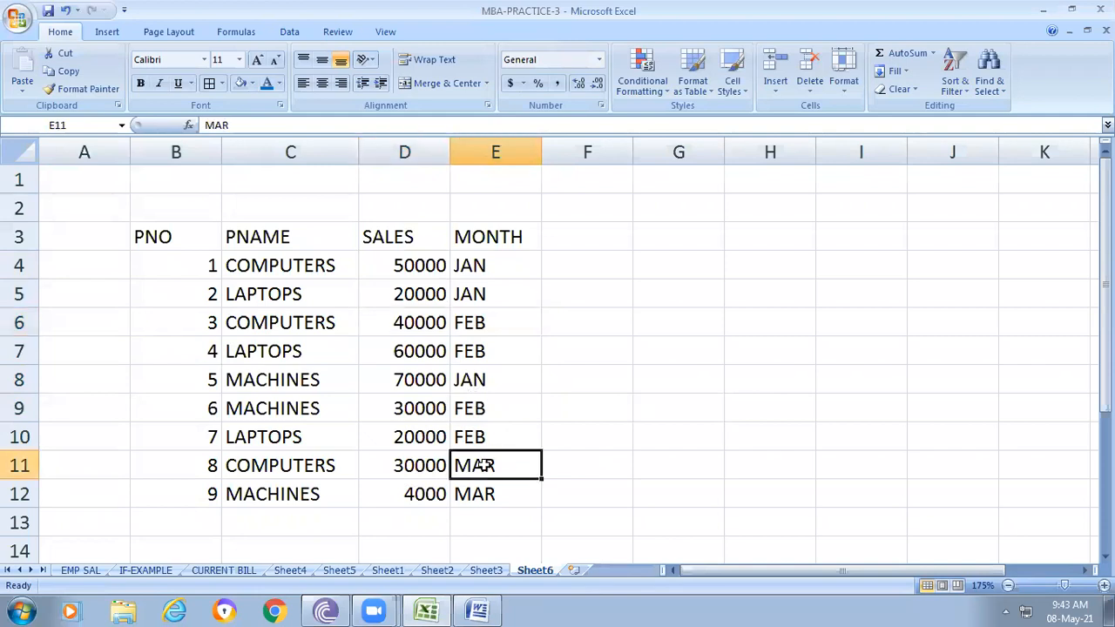
click(391, 470)
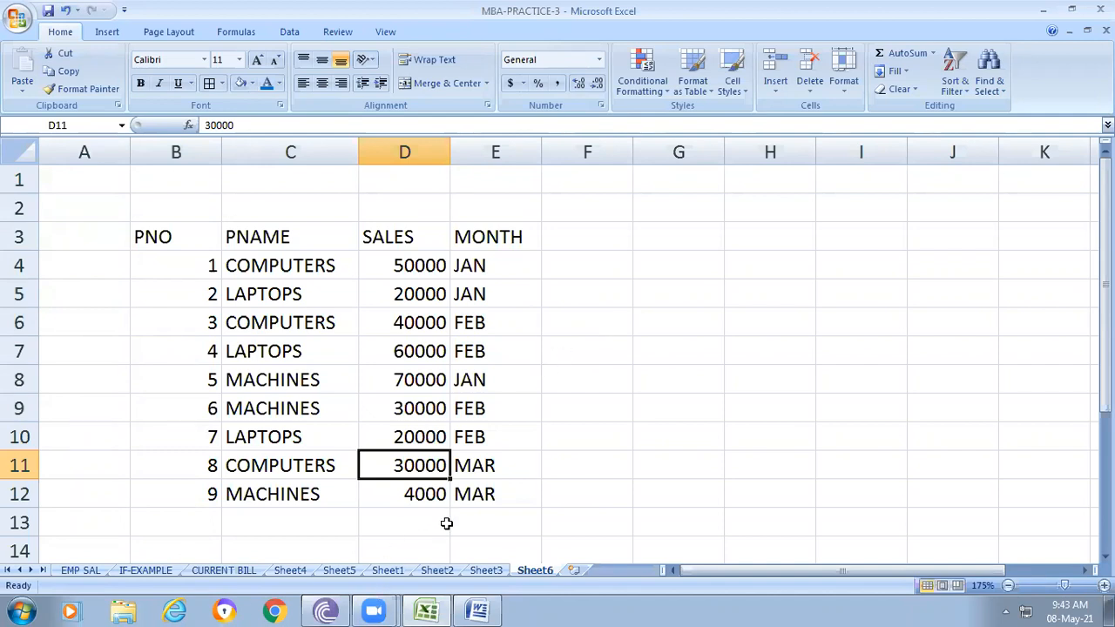
Enter PNO in G3 and JAN in G4 beside the product table.
click(679, 269)
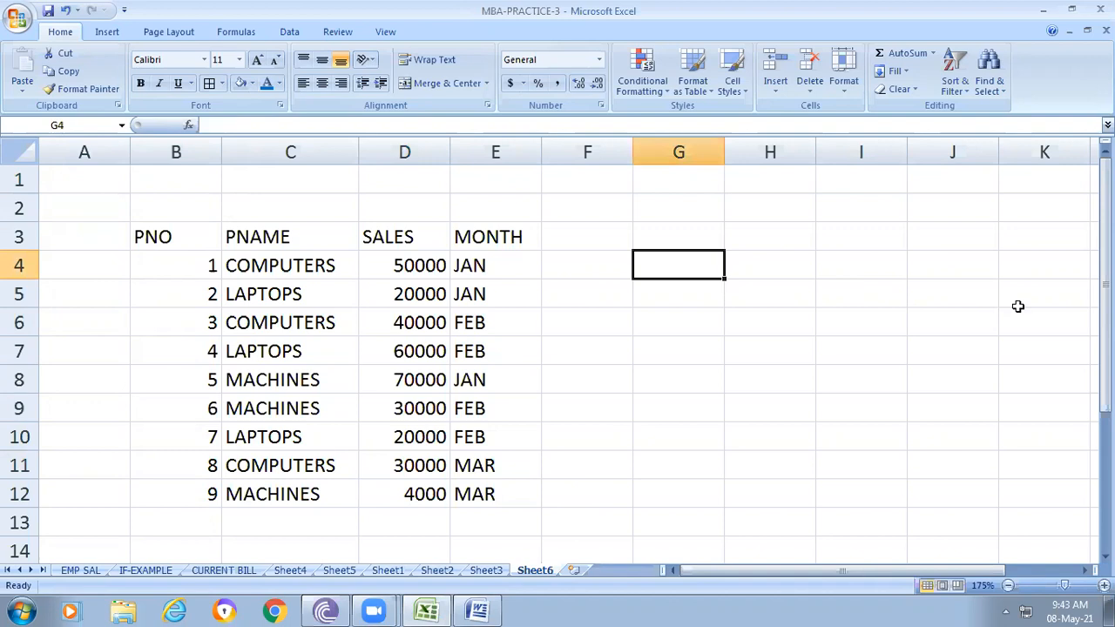
text(PNO)
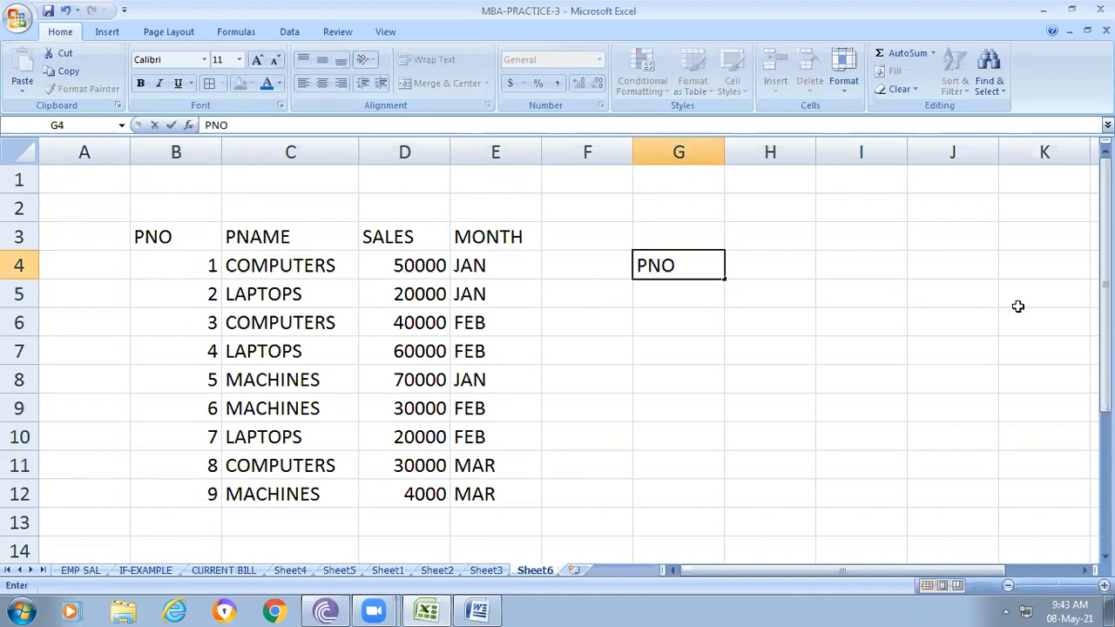
key(BackSpace)
key(BackSpace)
key(BackSpace)
text(JAN)
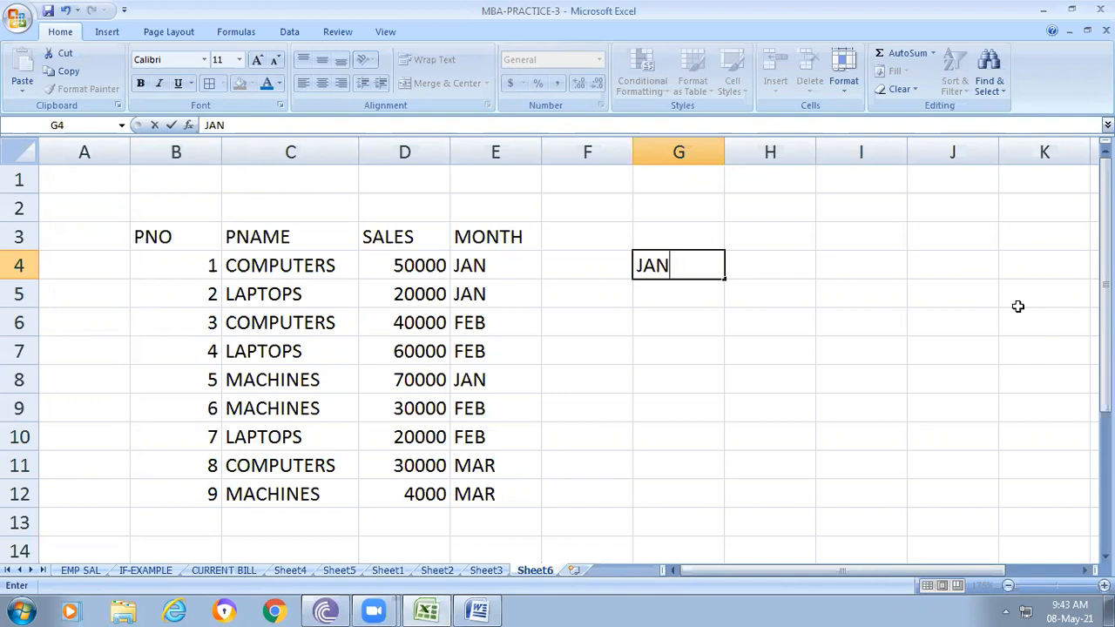
key(Up)
text(PNO)
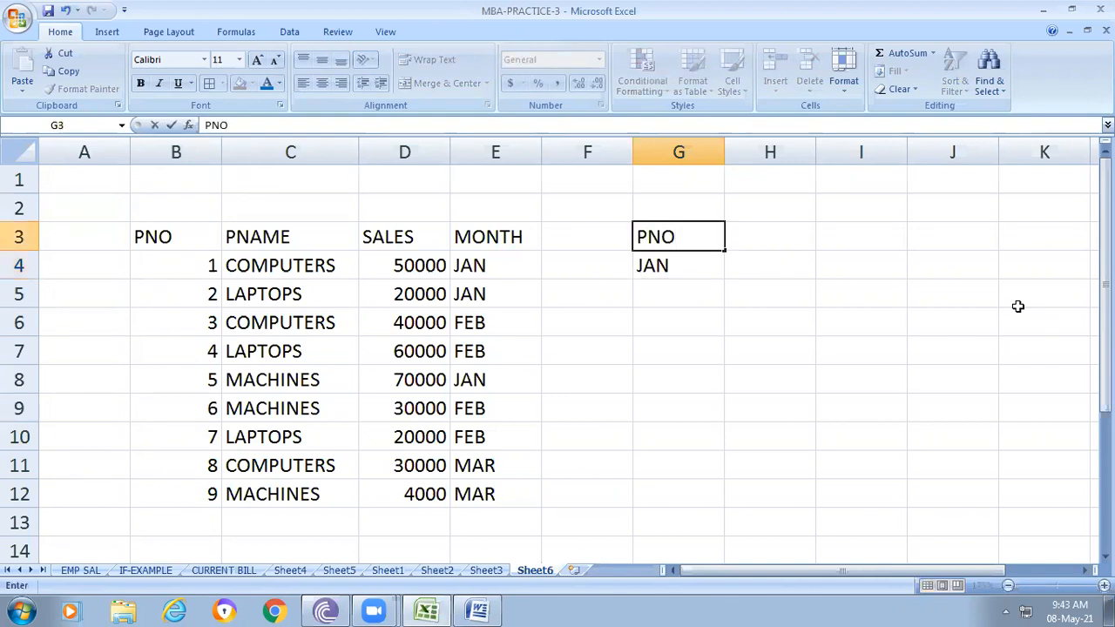
key(Return)
key(Return)
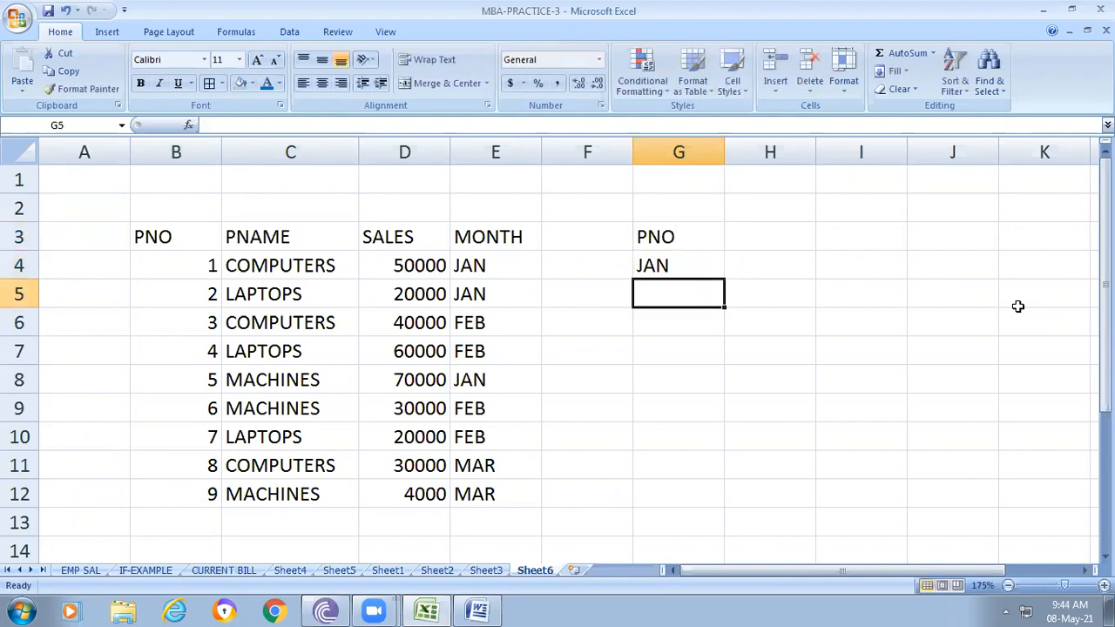
Enter COMPUTERS in G5 and widen column G to fit the full name.
text(COMPU)
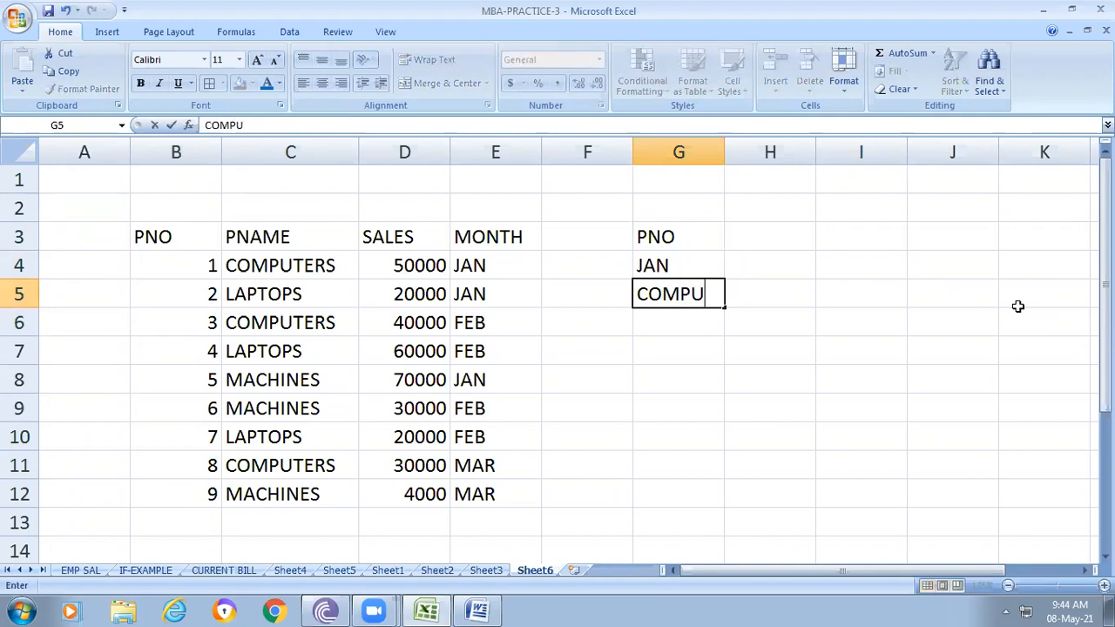
text(TERS)
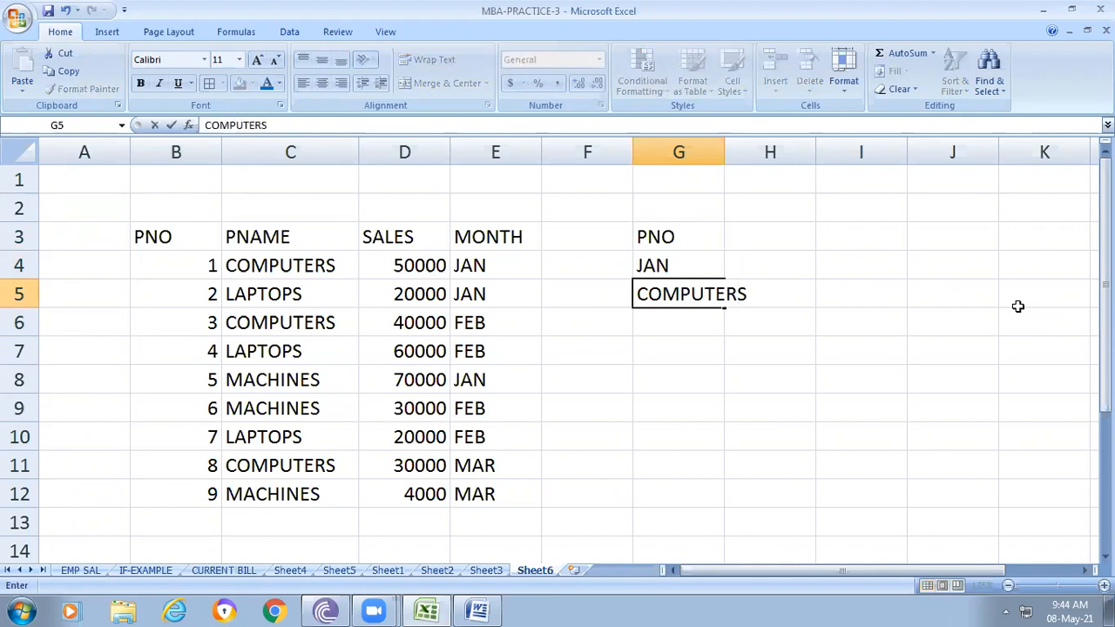
click(789, 386)
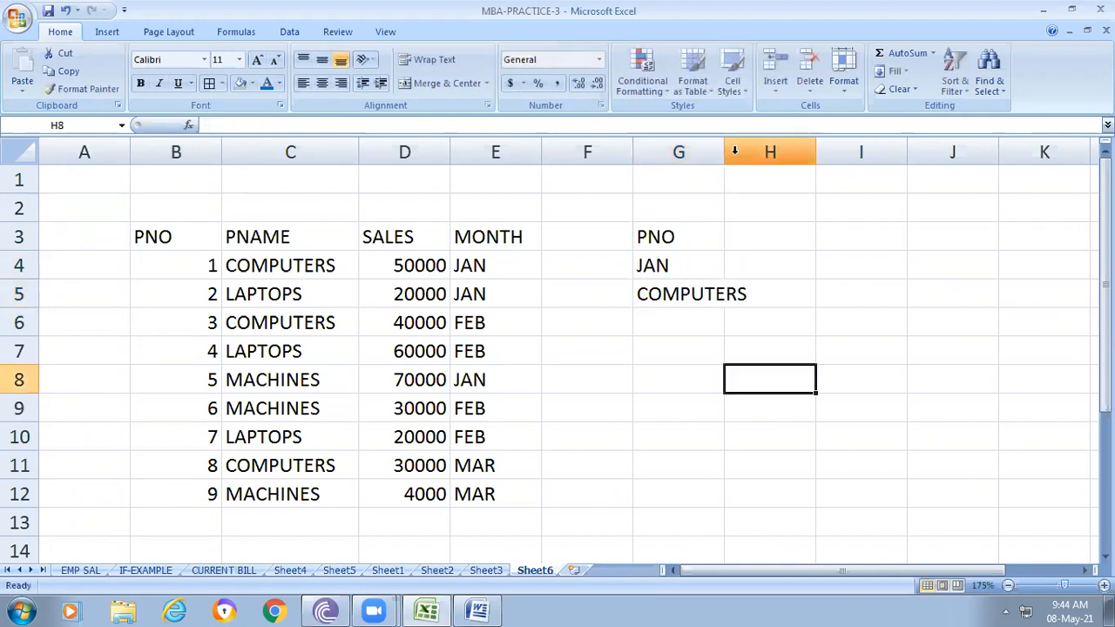
drag(724, 155, 757, 155)
Start a SUMIFS formula in H3 with the sales amounts D4:D12 as the sum range.
click(804, 296)
click(815, 264)
click(822, 232)
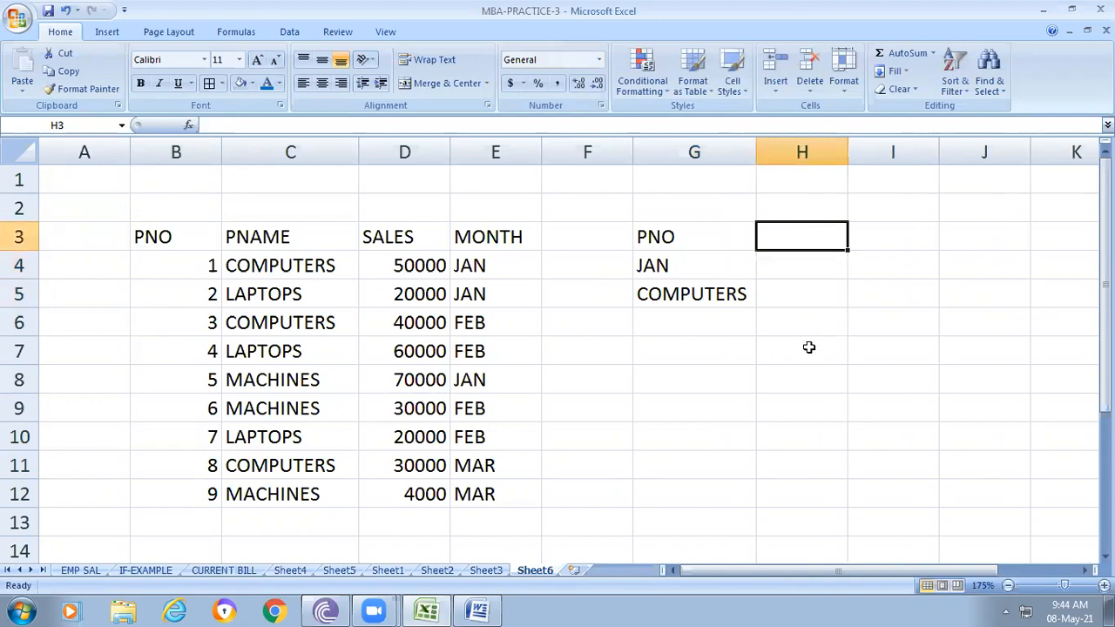
click(799, 263)
click(801, 242)
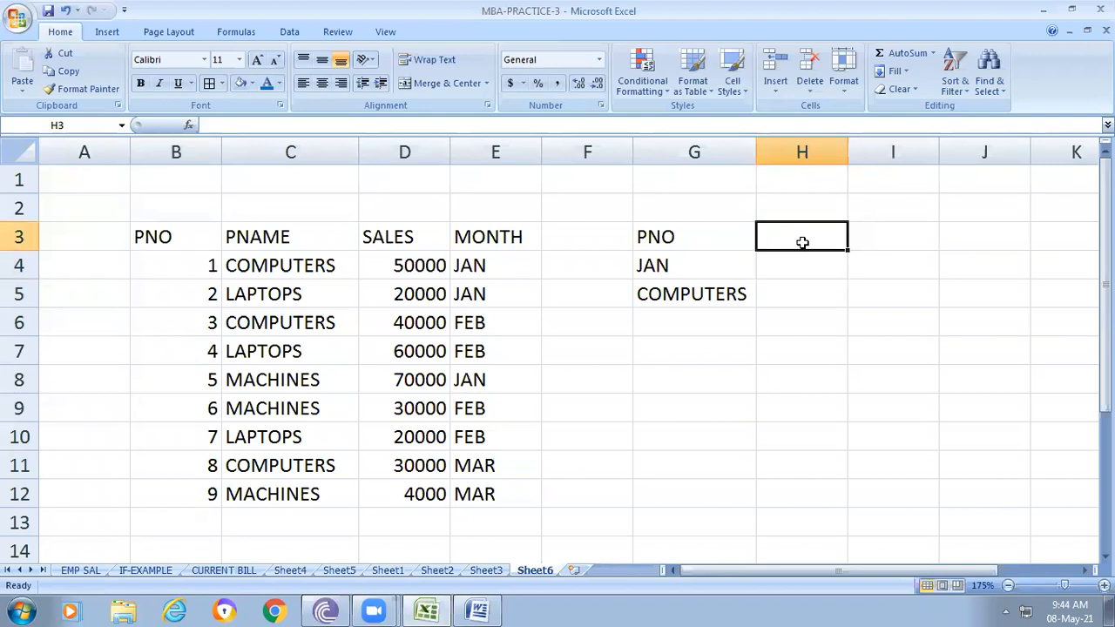
text(=SUMIFS)
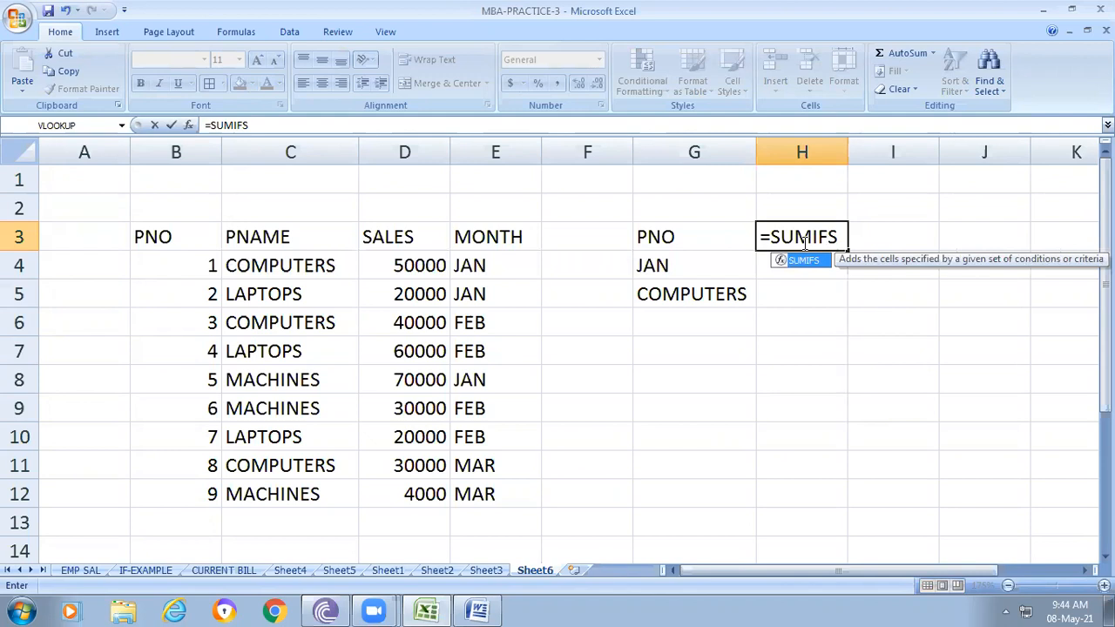
text(()
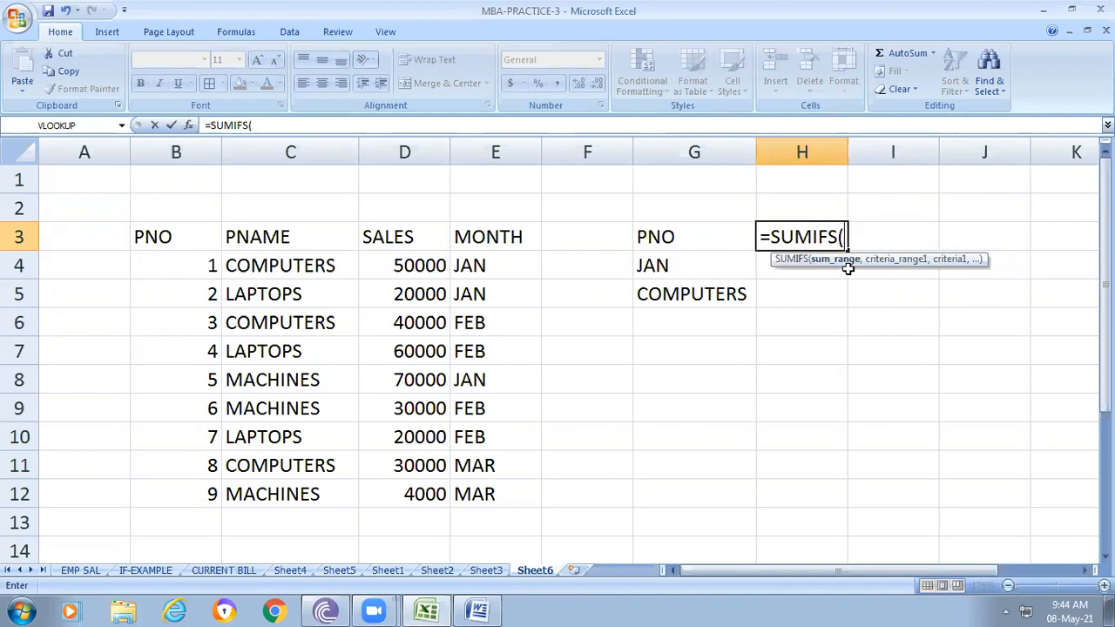
drag(422, 265, 413, 493)
text(,)
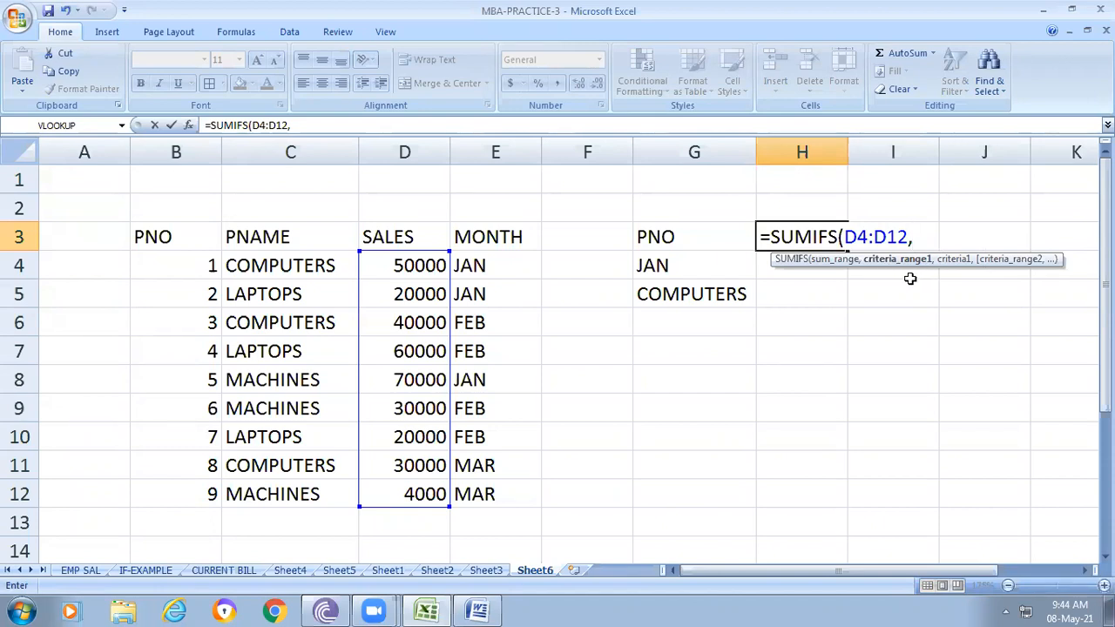
click(277, 267)
drag(277, 266, 298, 494)
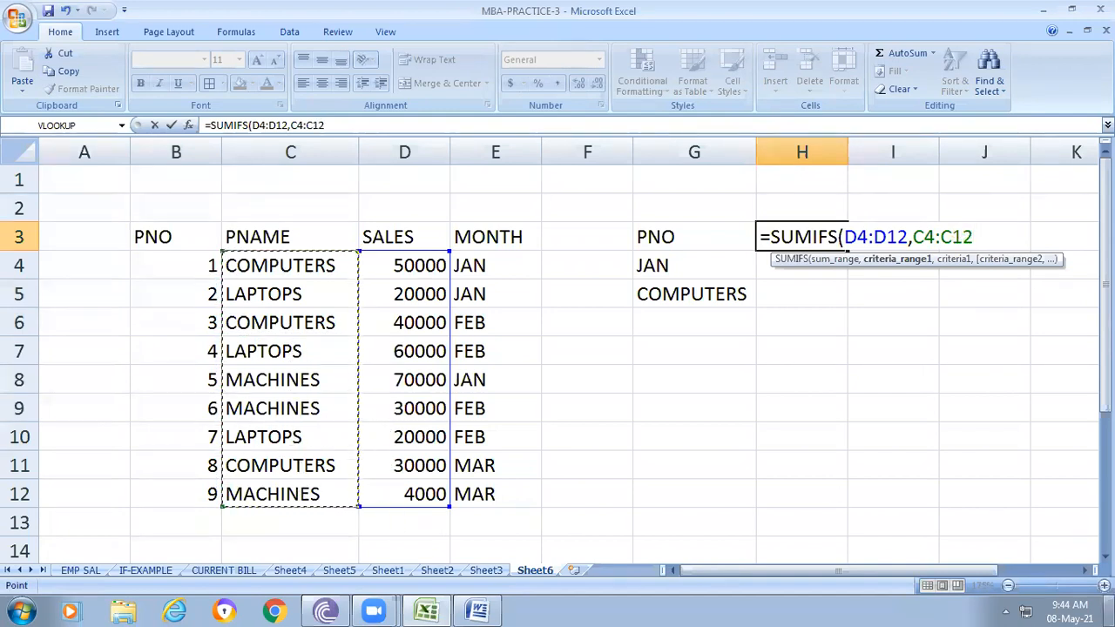
text(,)
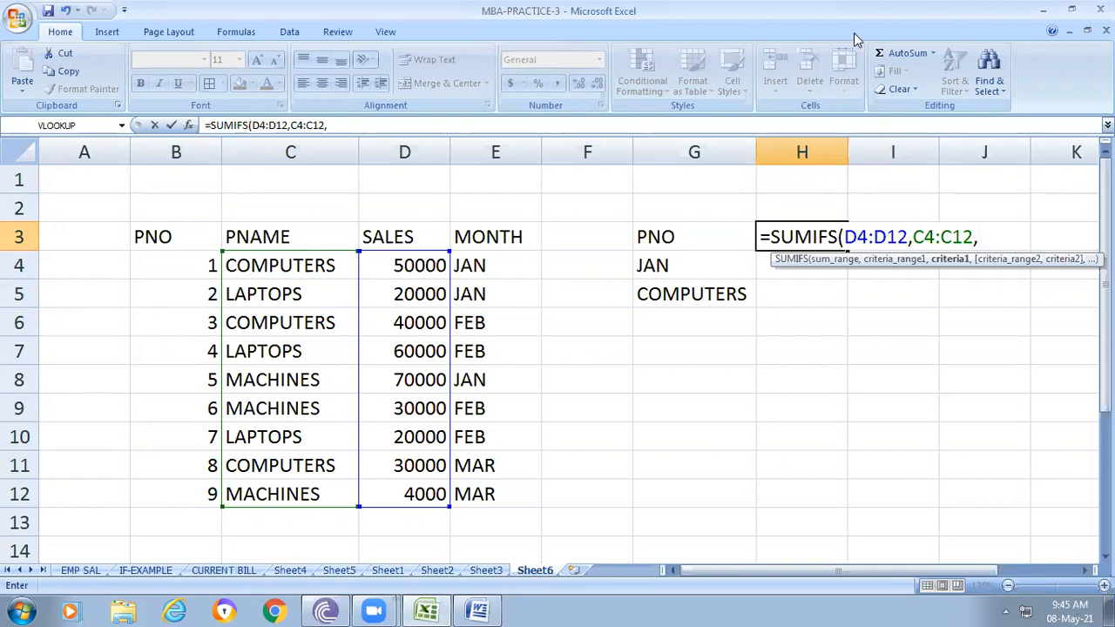
key(BackSpace)
key(BackSpace)
key(BackSpace)
key(BackSpace)
key(BackSpace)
key(BackSpace)
key(BackSpace)
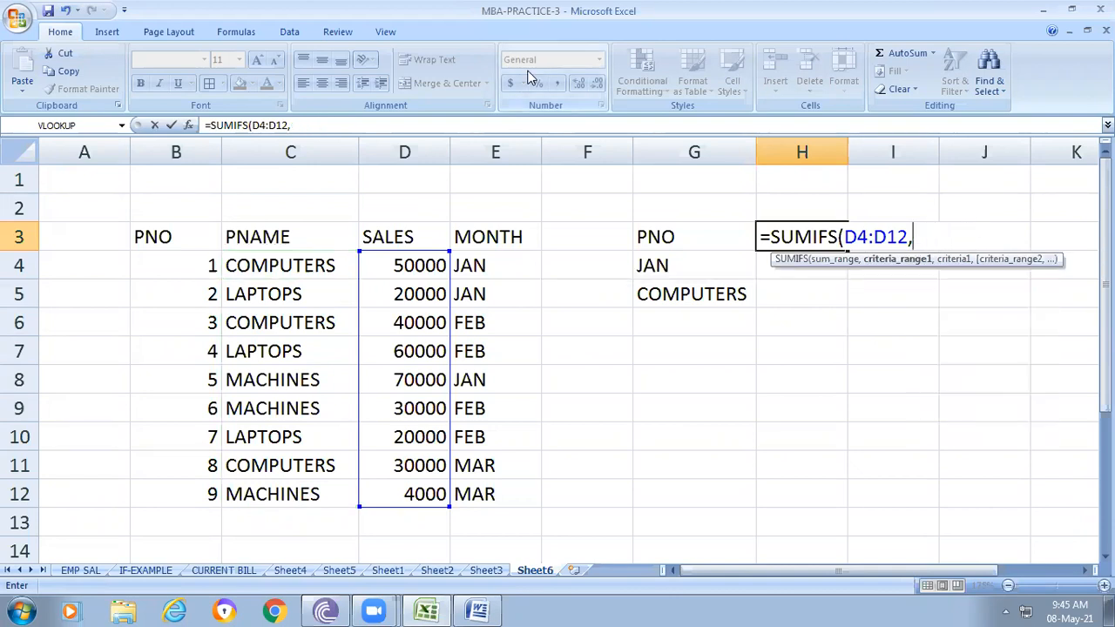
Add the month range E4:E12 with the criterion "JAN" as the first condition of the H3 formula.
drag(501, 262, 532, 492)
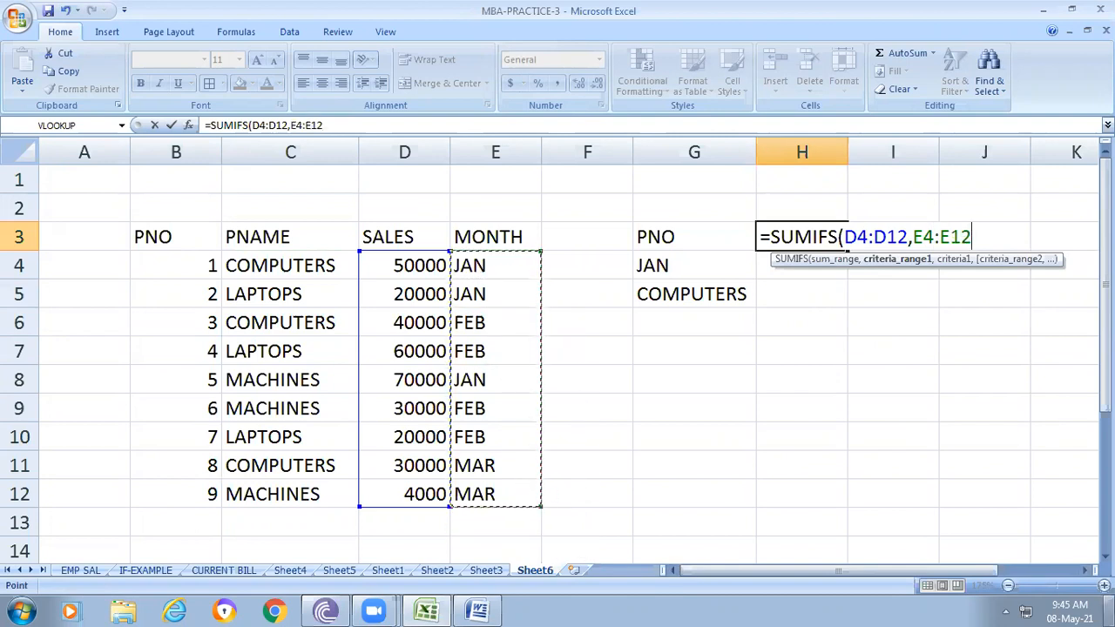
text(,)
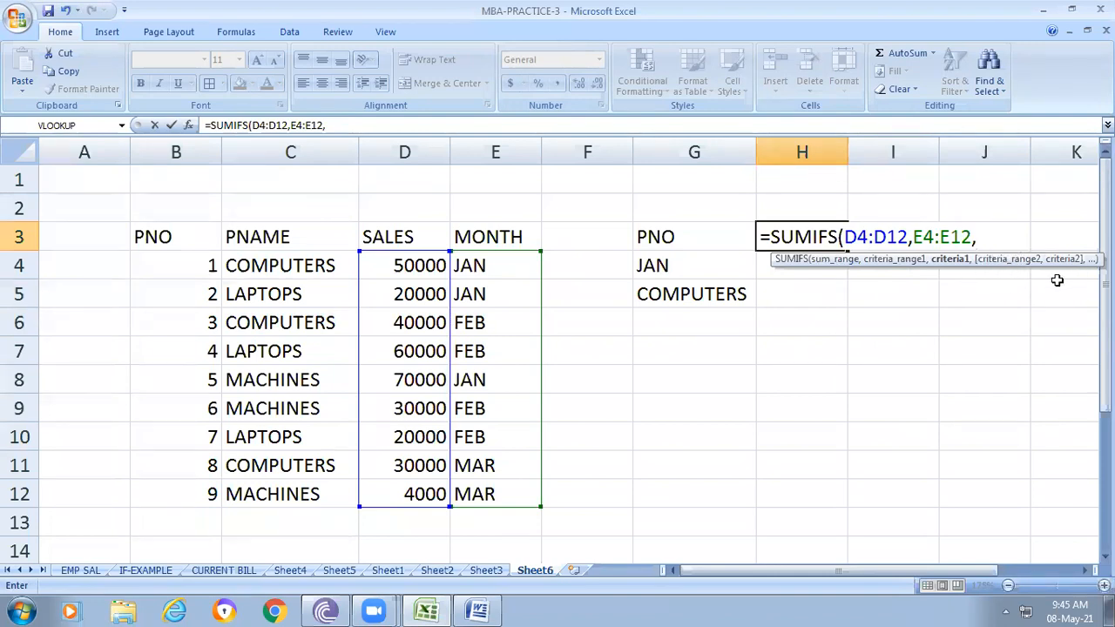
text(JAN)
text(",)
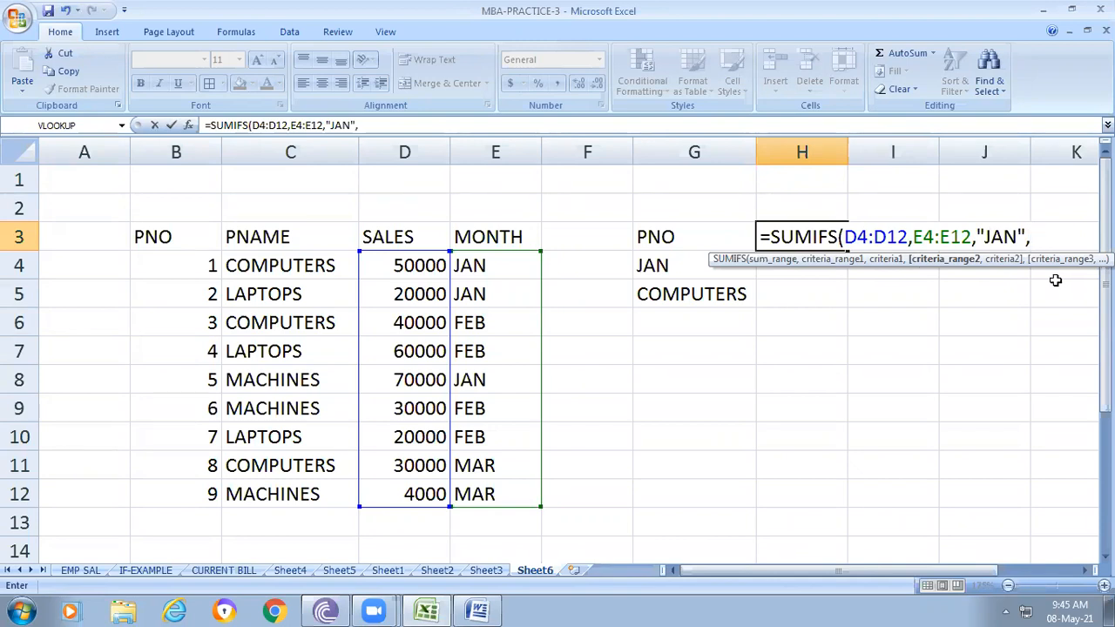
Add the product name range C4:C12 with the criterion "COMPUTERS" as the second condition and complete the H3 formula.
click(275, 266)
drag(283, 290, 304, 484)
text(,")
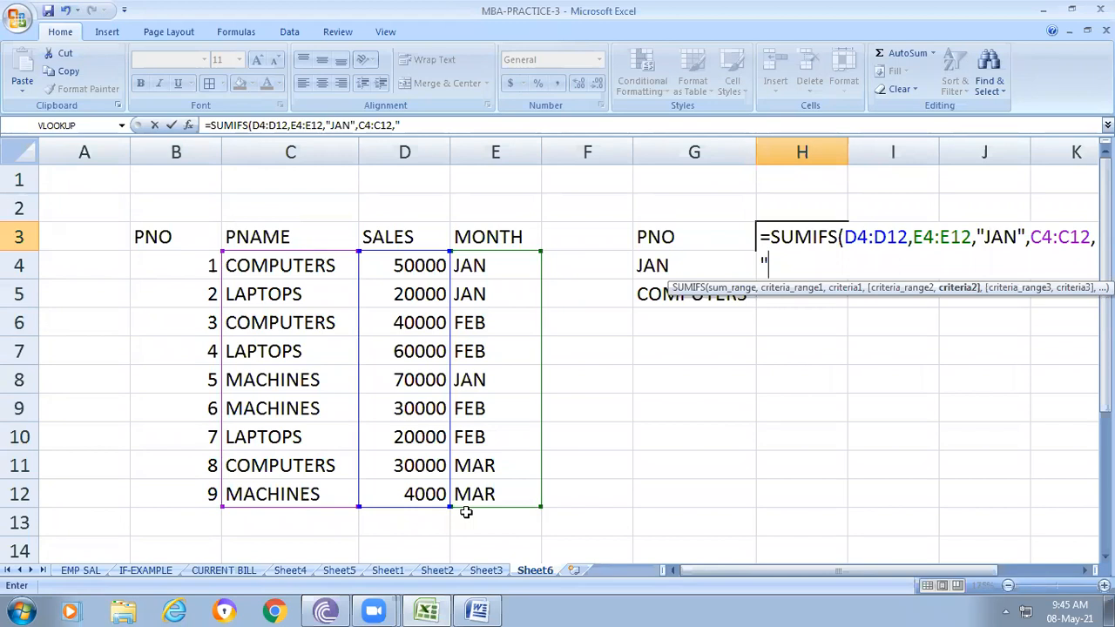
text(C)
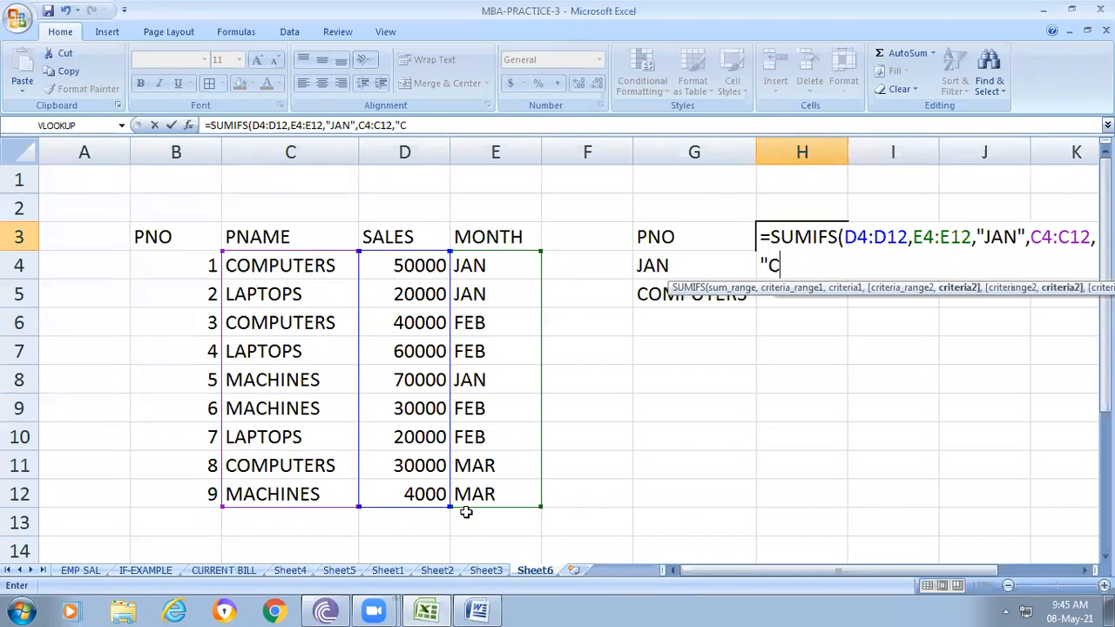
text(OMPUTERS)
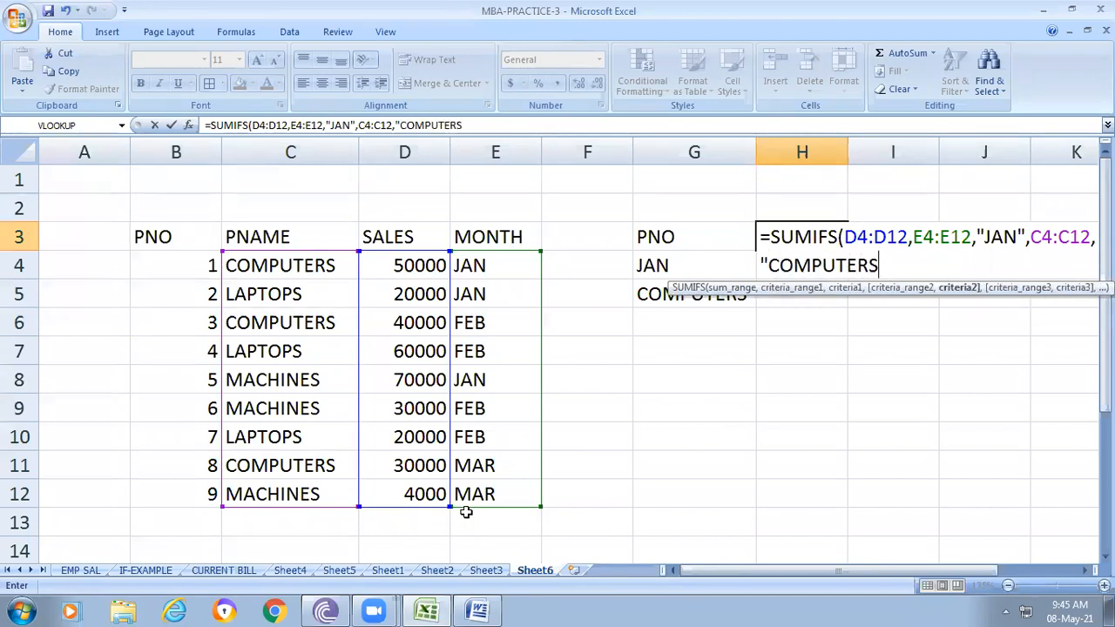
text(")
key(Return)
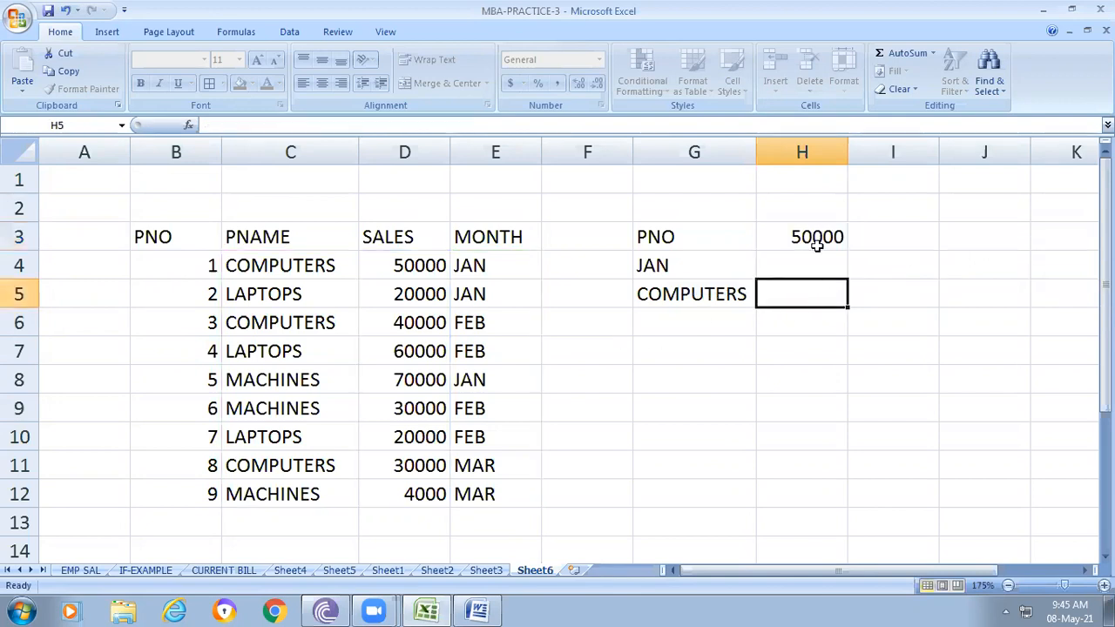
click(813, 243)
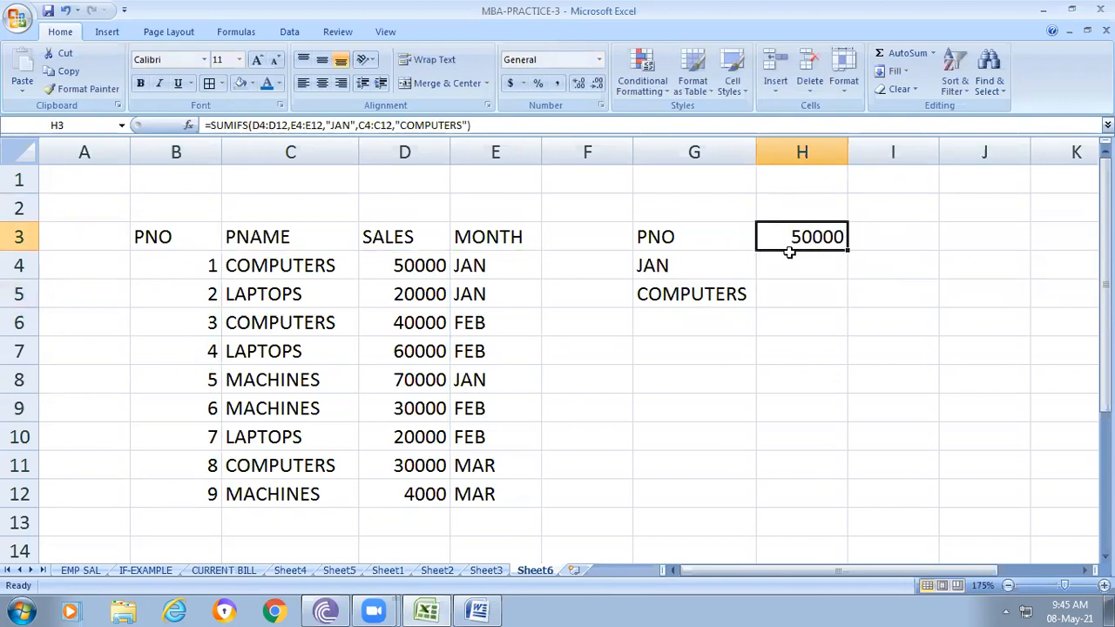
click(849, 251)
Clear the labels PNO, JAN and COMPUTERS from cells G3 to G5.
click(700, 242)
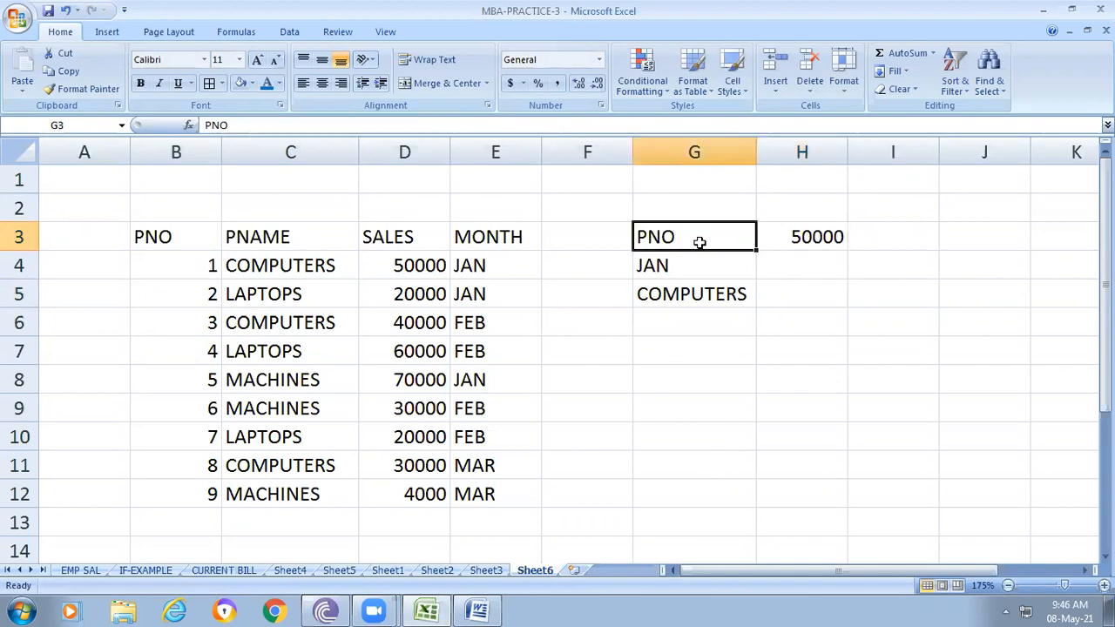
key(Delete)
key(Down)
key(Delete)
key(Down)
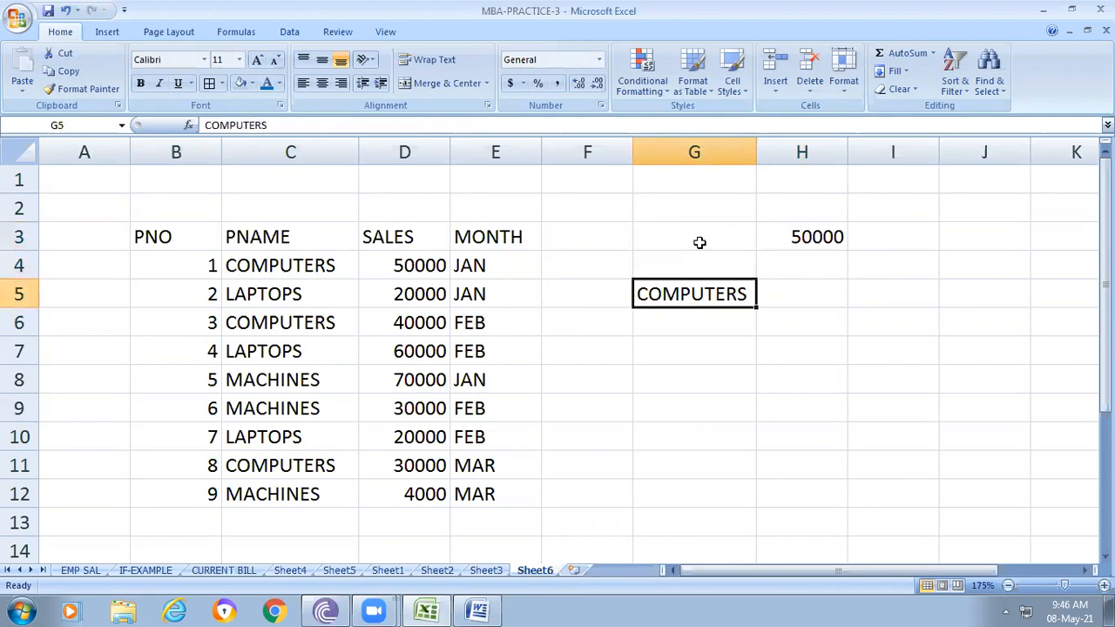
key(Delete)
key(Up)
key(Up)
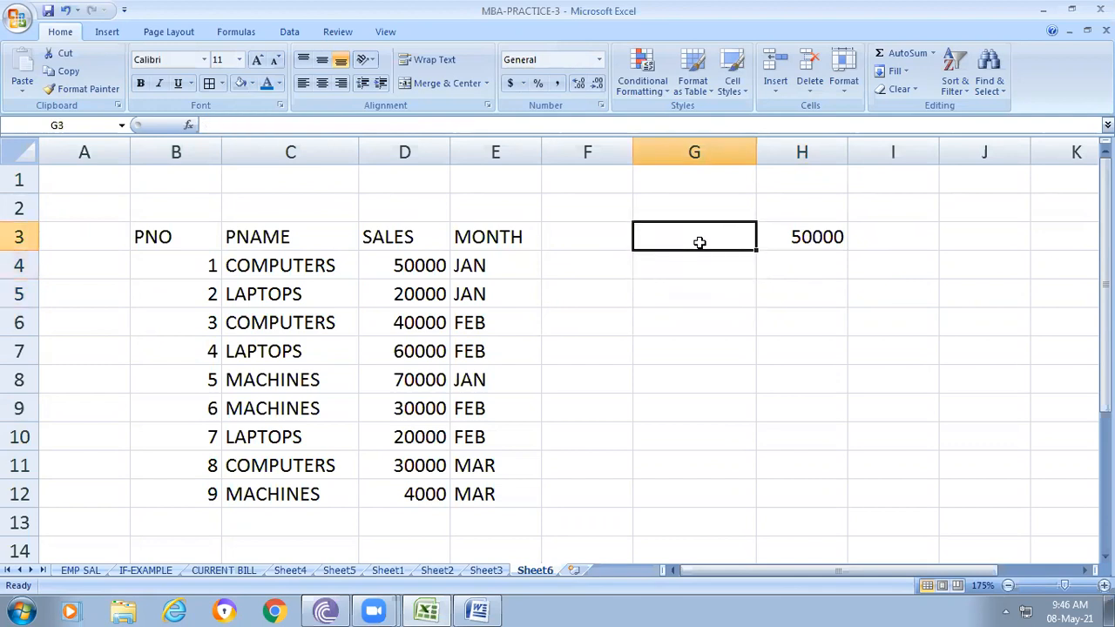
Label the total with JAN in G3 and COMPUTERS in H2, widening column H to fit.
text(JAN)
click(794, 211)
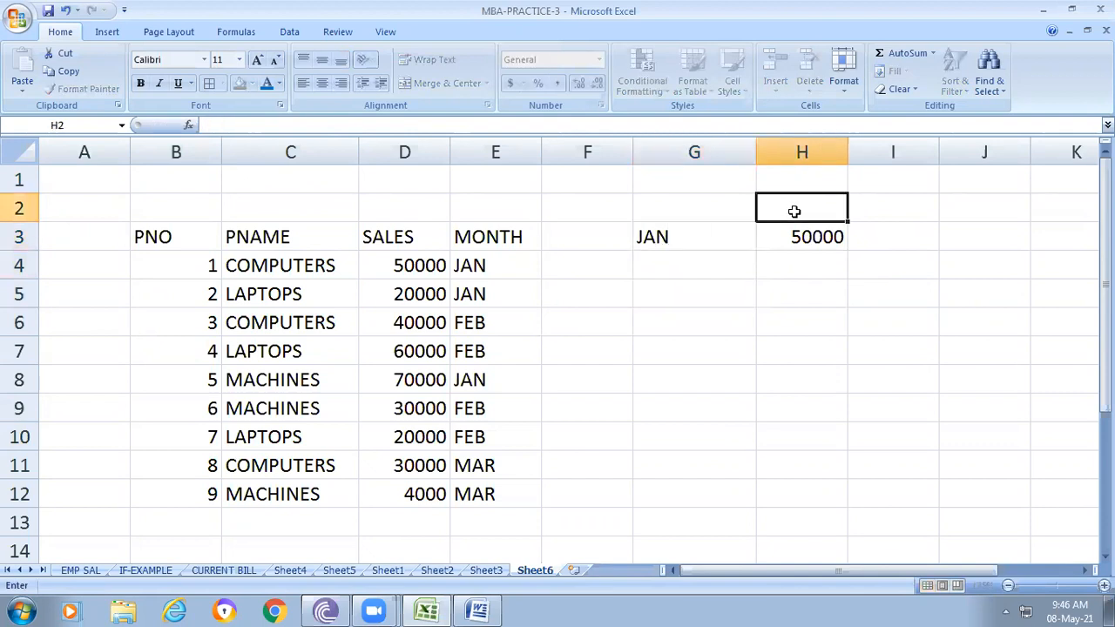
text(COMPU)
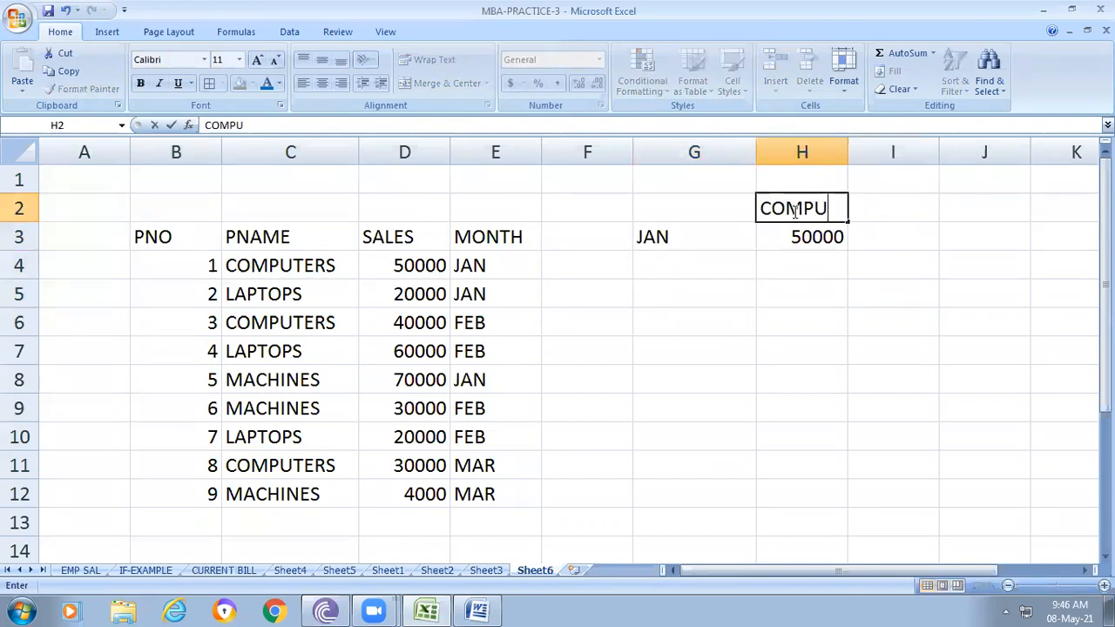
text(TERS)
click(921, 315)
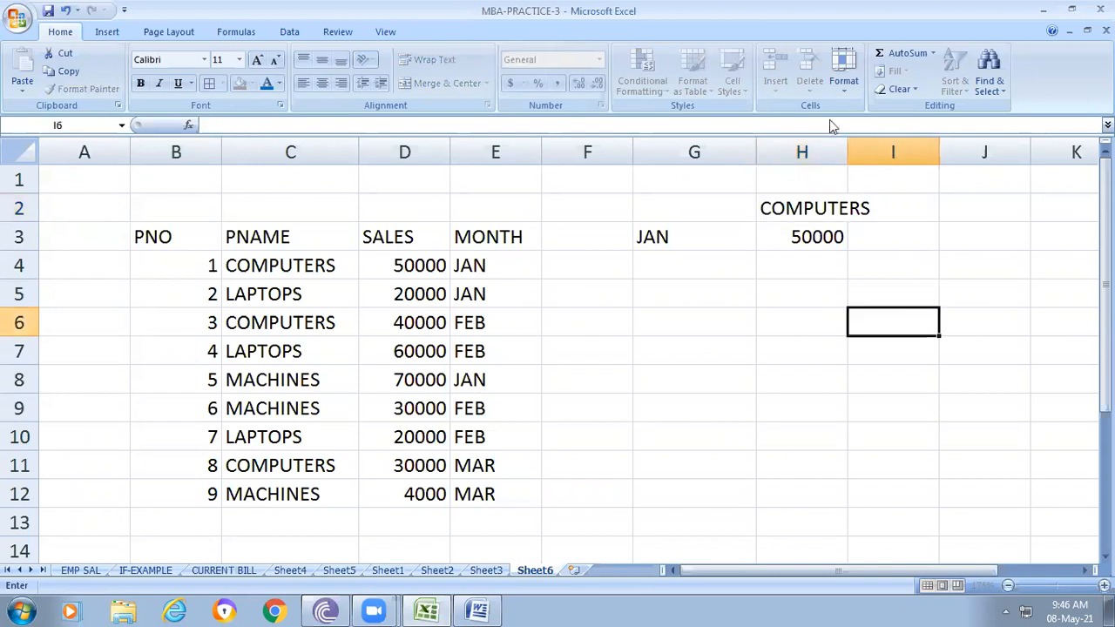
drag(847, 154, 881, 154)
Enter FEB in G4 as the second month label.
click(670, 257)
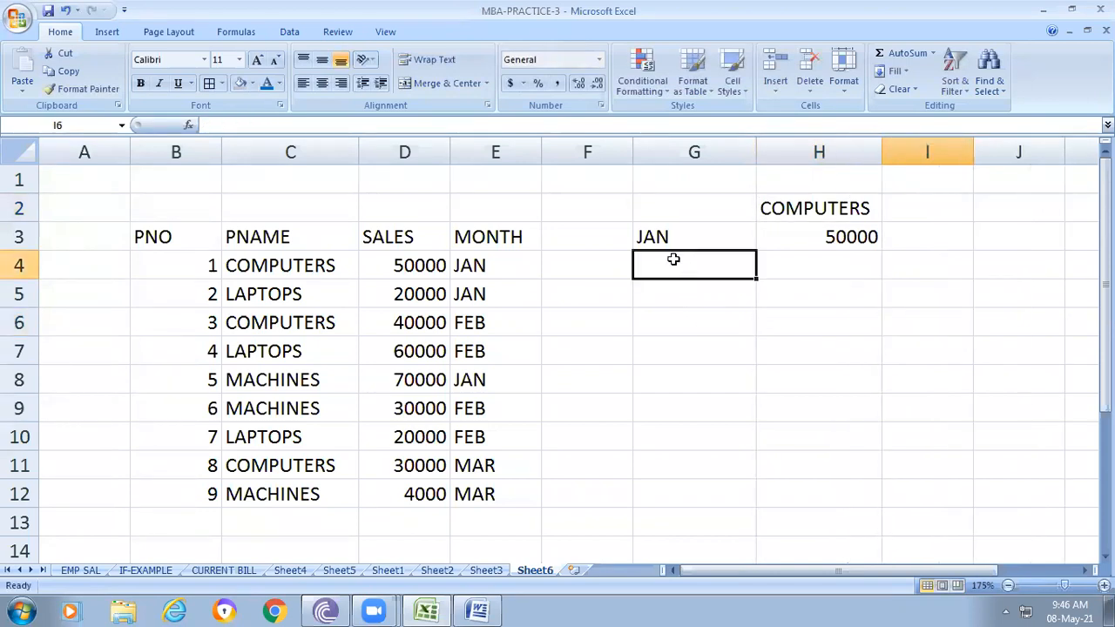
text(FEB)
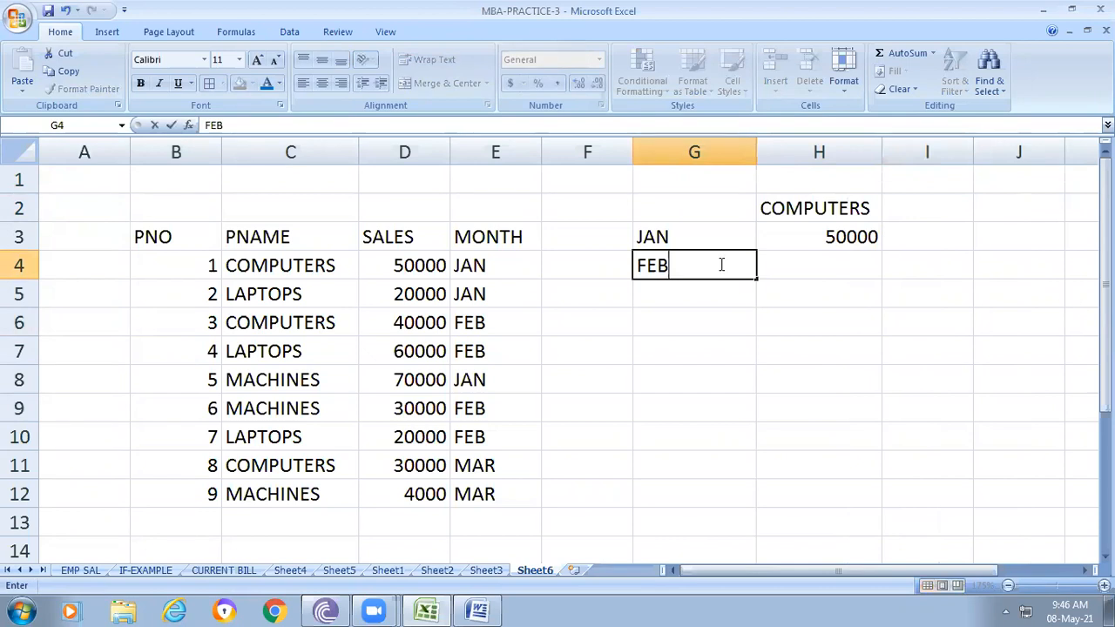
click(828, 290)
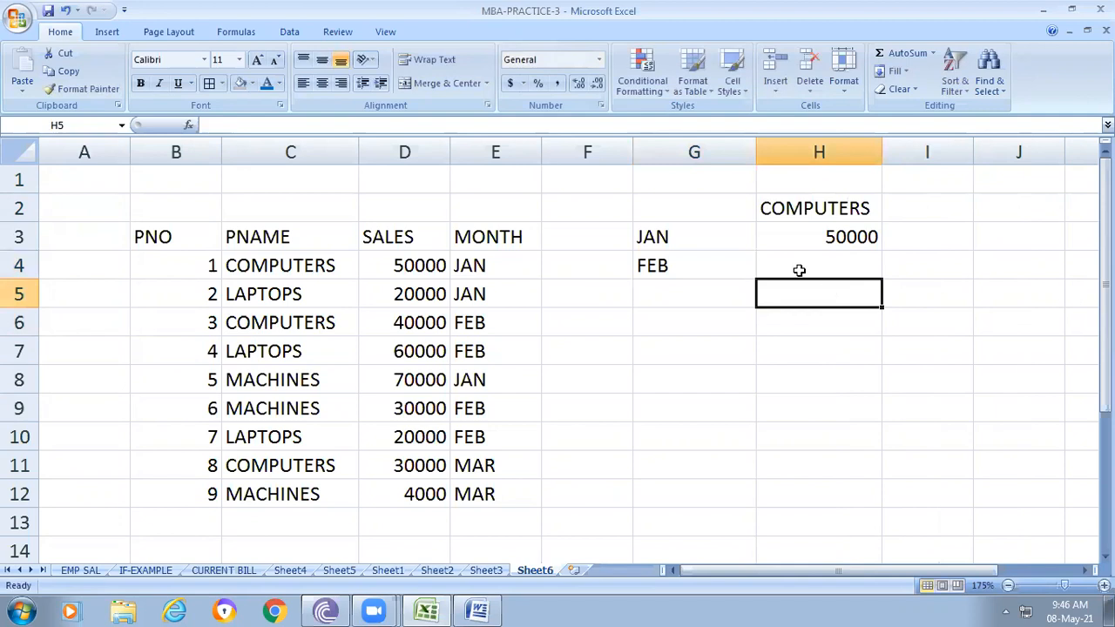
click(799, 272)
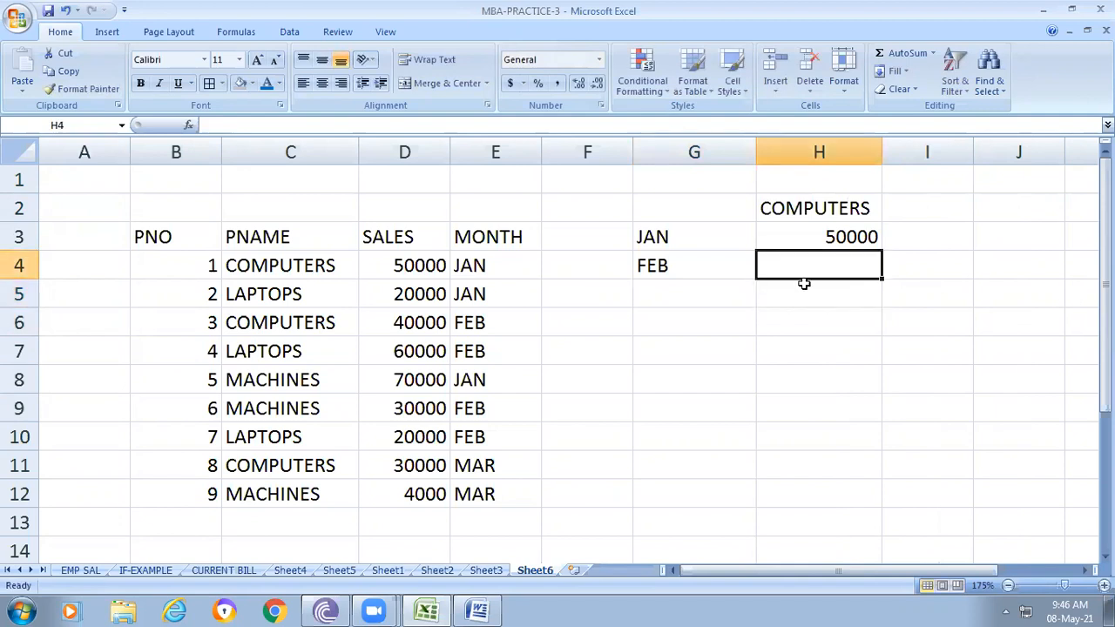
Fill the SUMIFS formula from H3 down to H4.
click(822, 231)
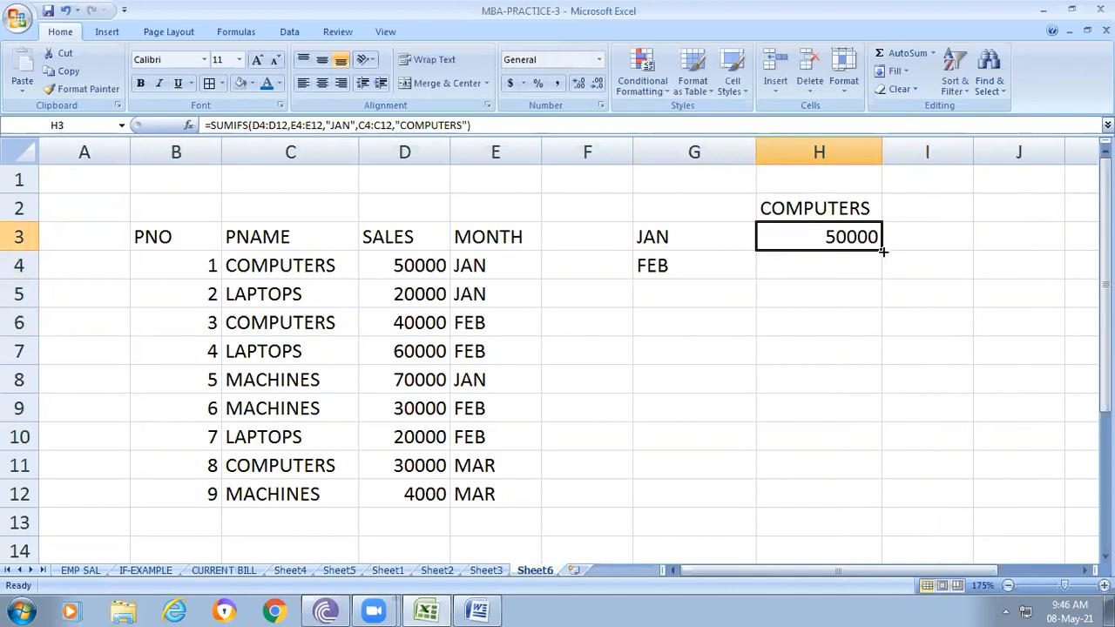
drag(883, 251, 871, 266)
click(834, 273)
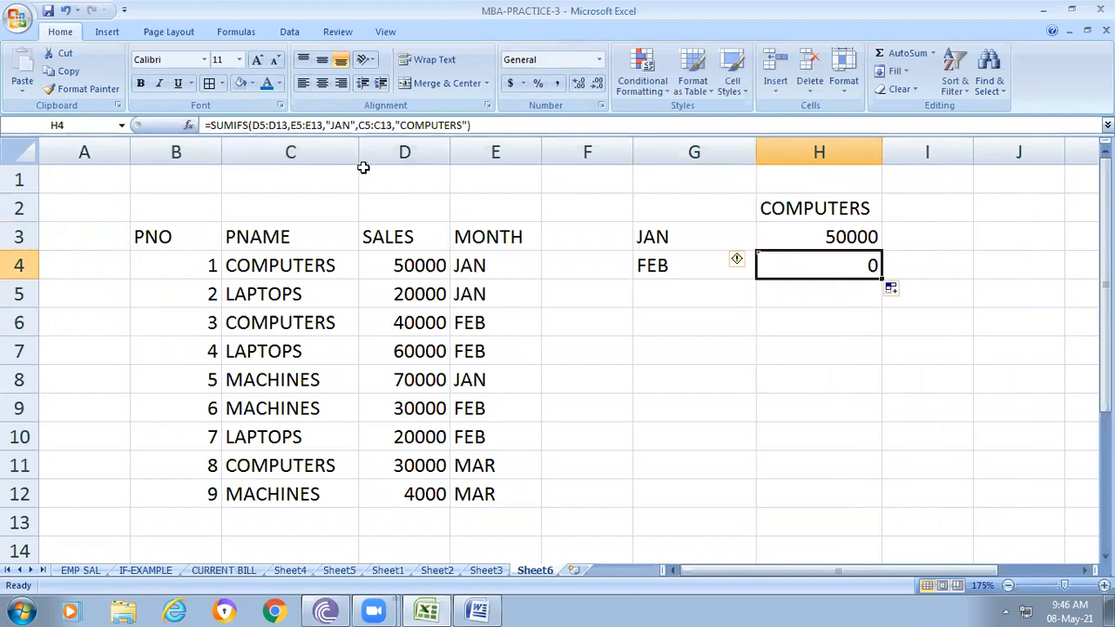
Remove the arguments from the H4 SUMIFS formula and set its sum range to D4:D12.
click(490, 122)
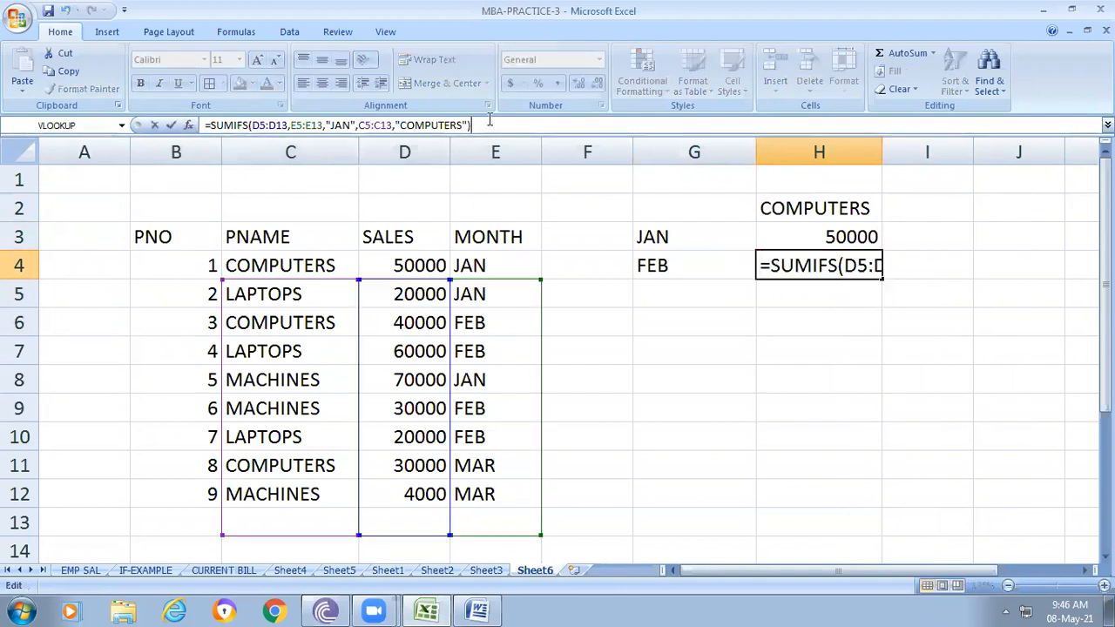
key(BackSpace)
key(BackSpace)
key(BackSpace)
key(BackSpace)
key(BackSpace)
key(BackSpace)
key(BackSpace)
key(BackSpace)
key(BackSpace)
key(BackSpace)
key(BackSpace)
key(BackSpace)
key(BackSpace)
key(BackSpace)
key(BackSpace)
key(BackSpace)
key(BackSpace)
key(BackSpace)
key(BackSpace)
key(BackSpace)
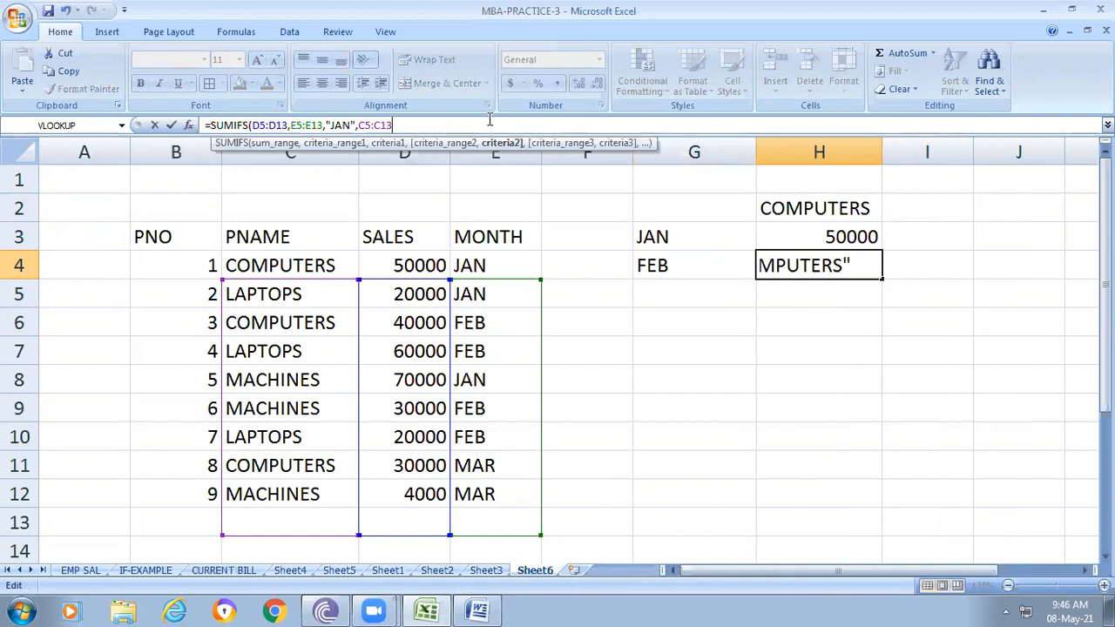
key(BackSpace)
key(BackSpace)
key(BackSpace)
key(BackSpace)
key(BackSpace)
key(BackSpace)
key(BackSpace)
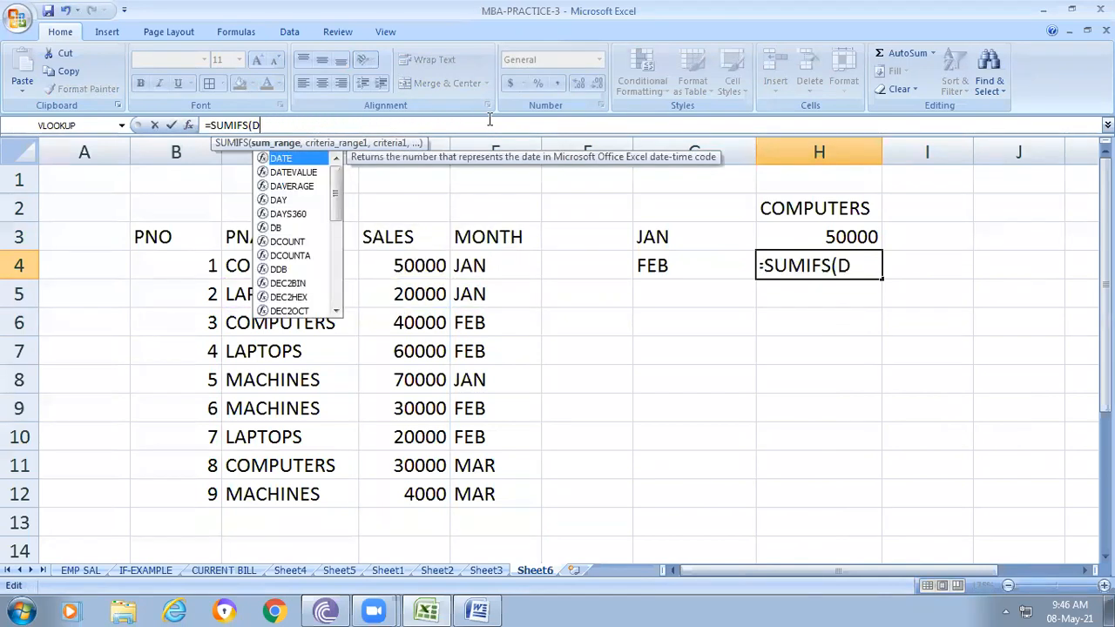
drag(432, 265, 424, 490)
text(,)
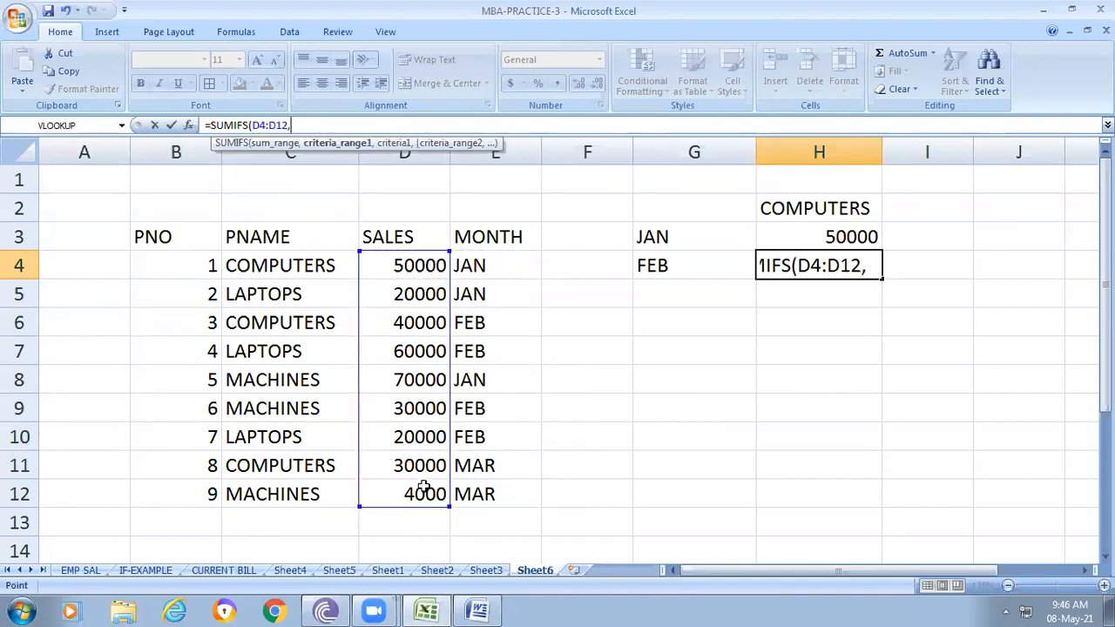
click(287, 269)
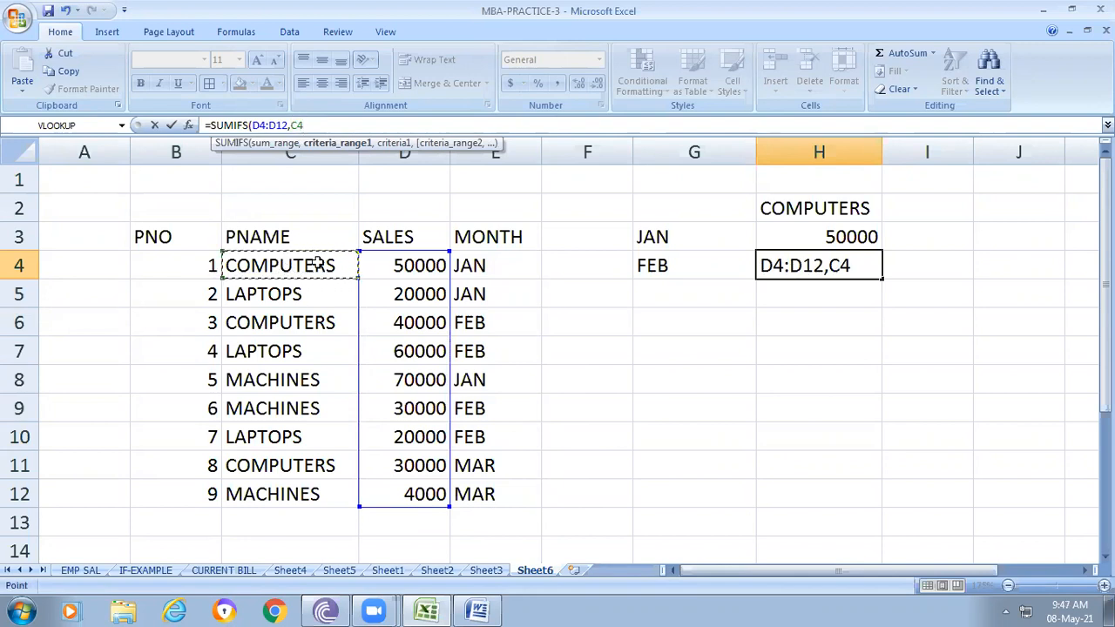
click(857, 270)
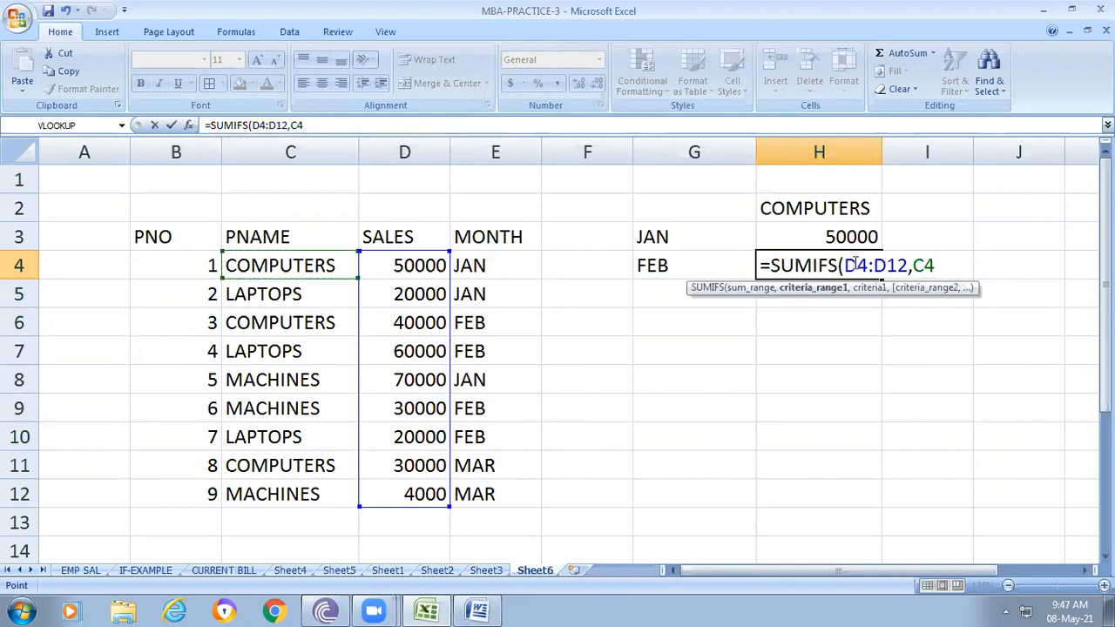
key(BackSpace)
key(BackSpace)
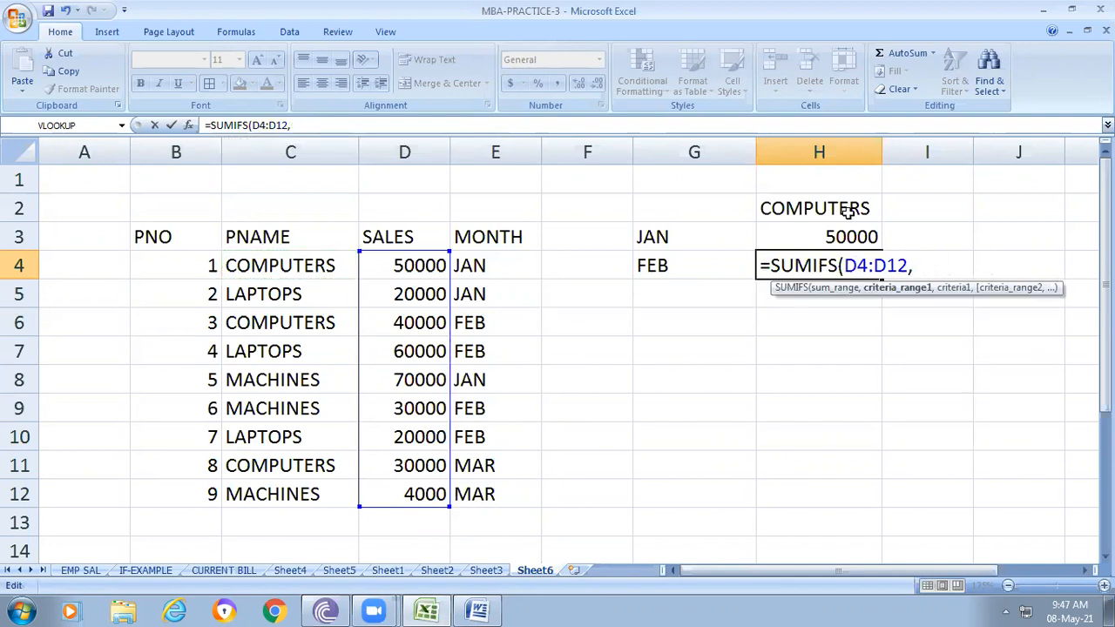
Complete the H4 SUMIFS formula with criteria range E4:E12 matching "FEB" and C4:C12 matching "COMPUTERS".
drag(479, 277, 518, 493)
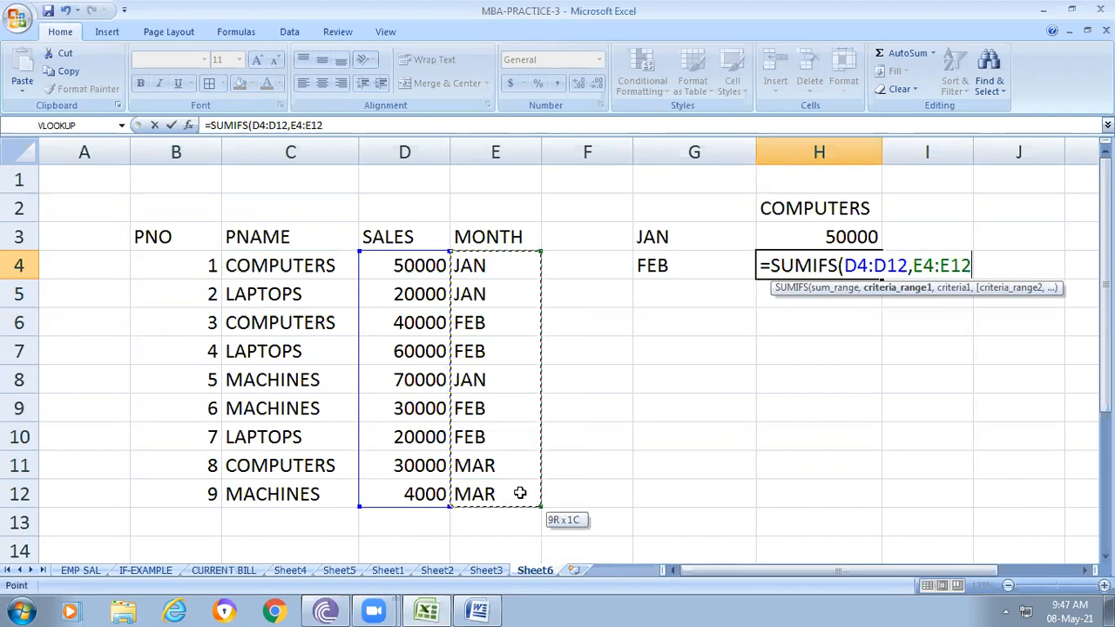
text(,)
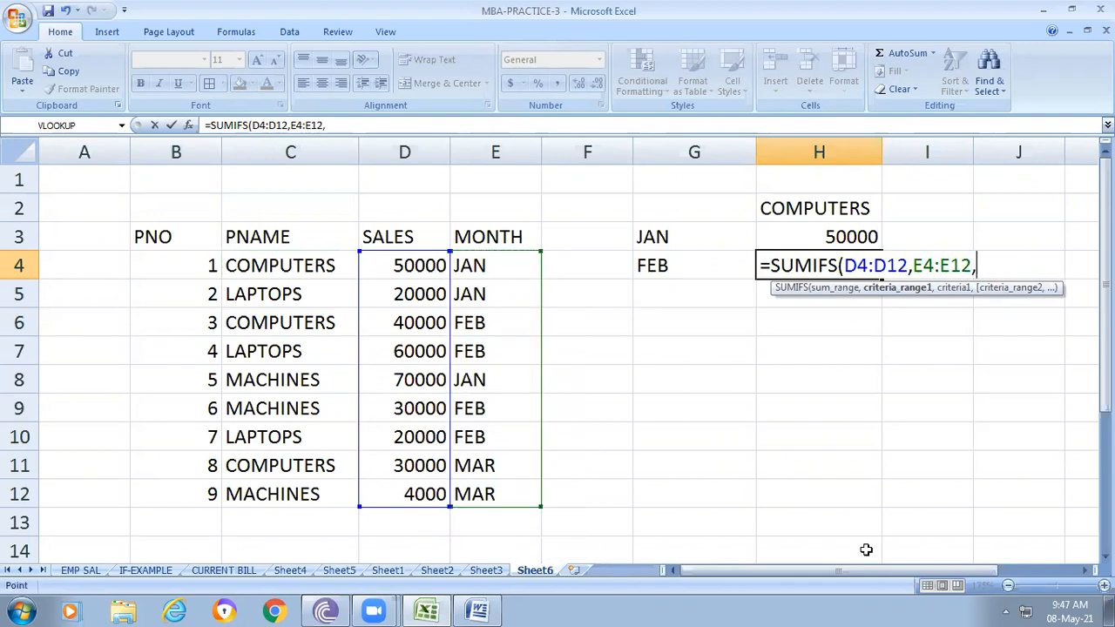
text("FEB",)
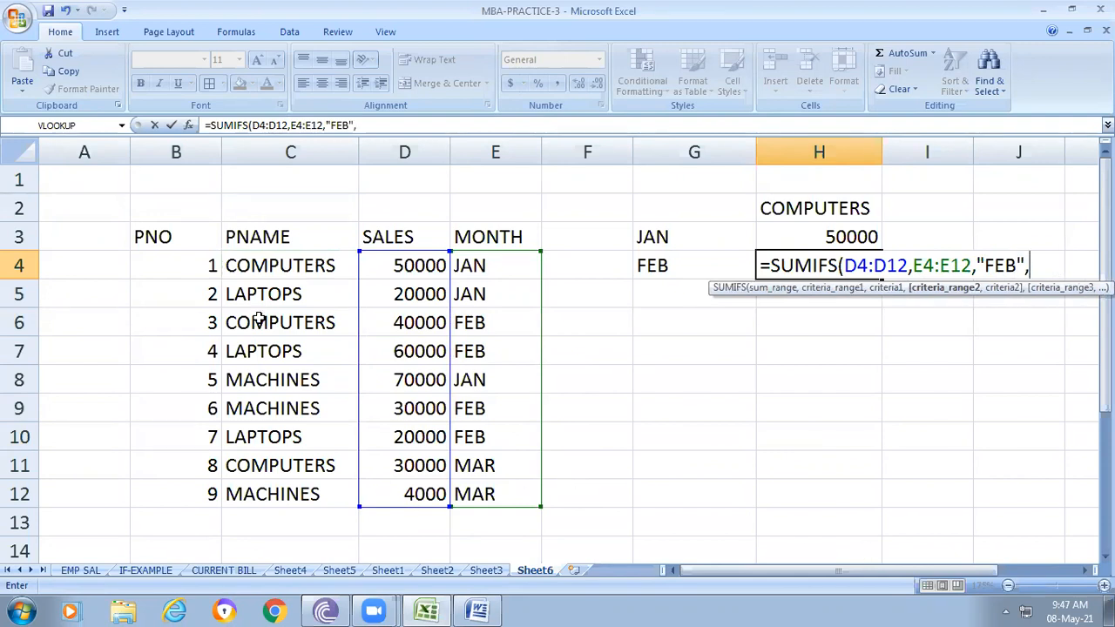
drag(293, 261, 318, 483)
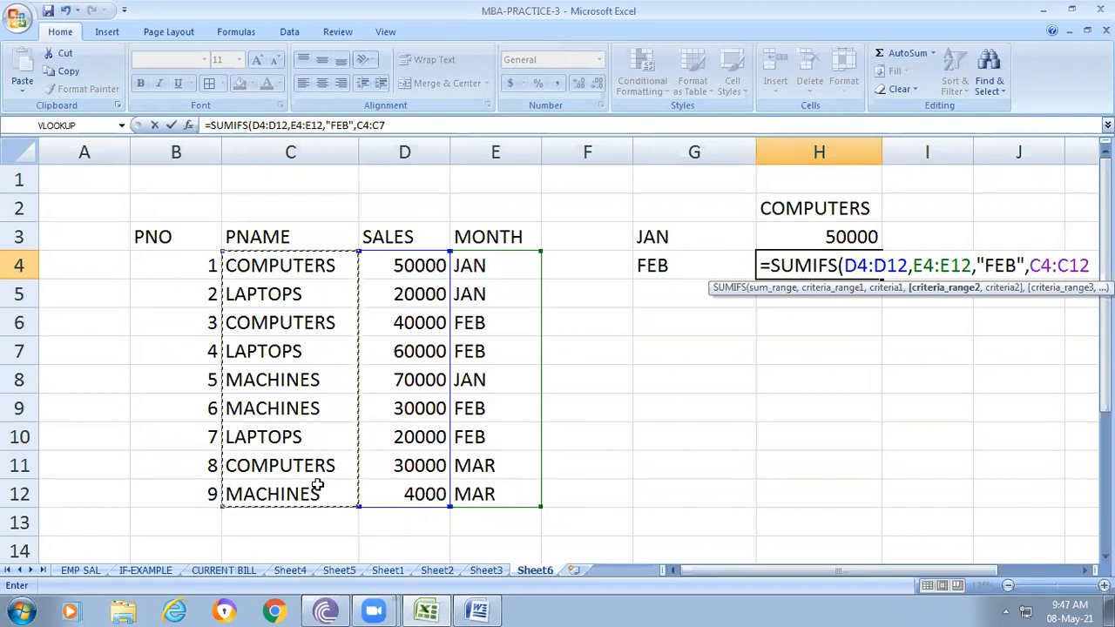
text(,")
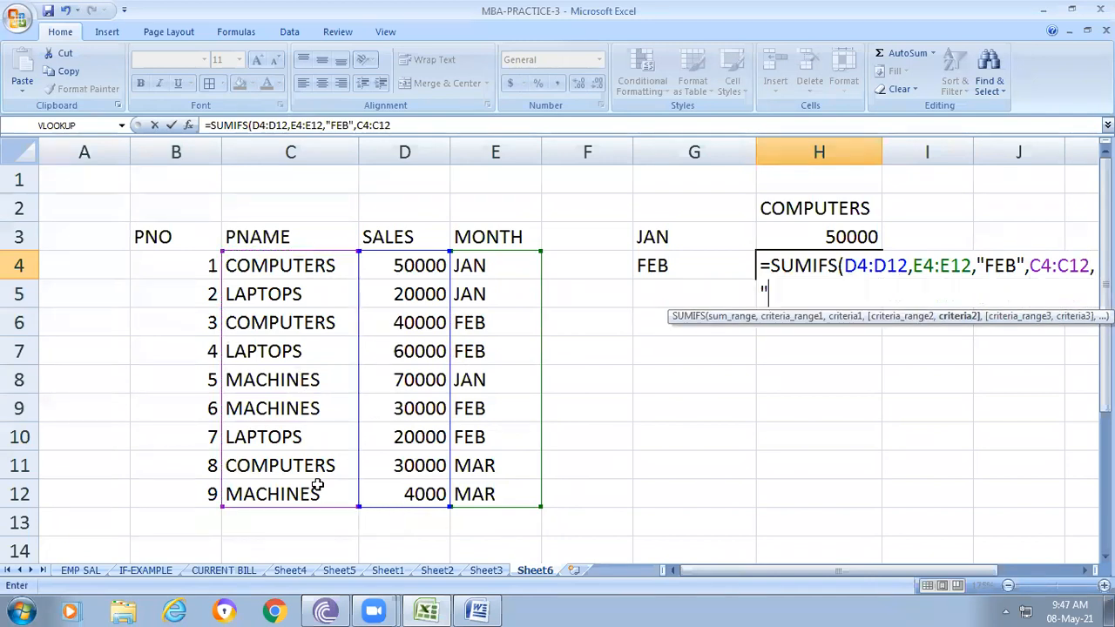
text(COMPUTER)
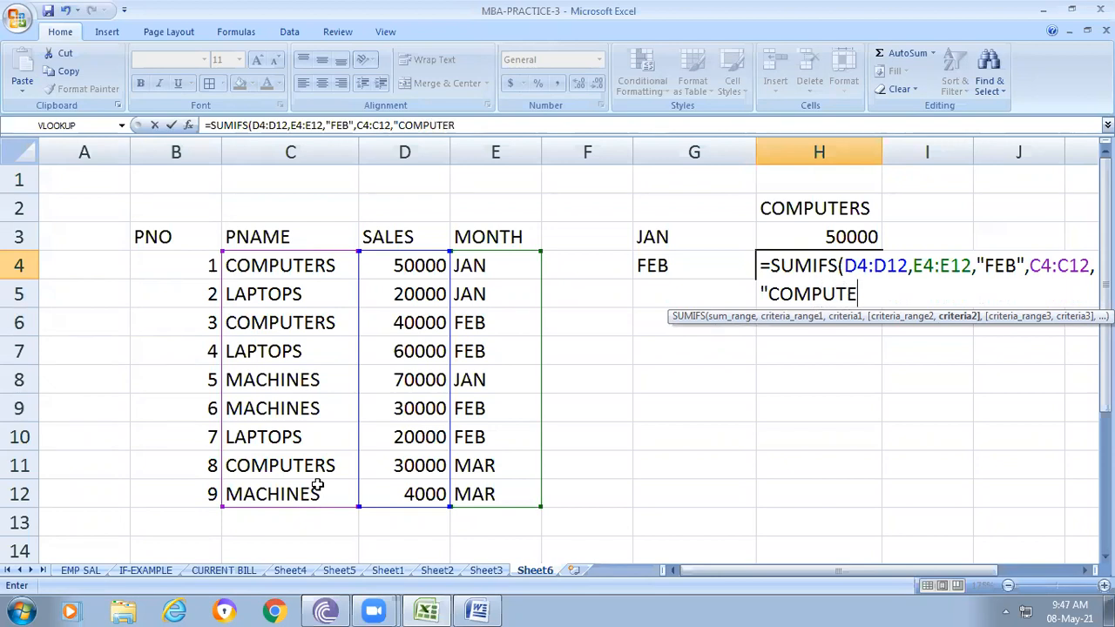
text(S"))
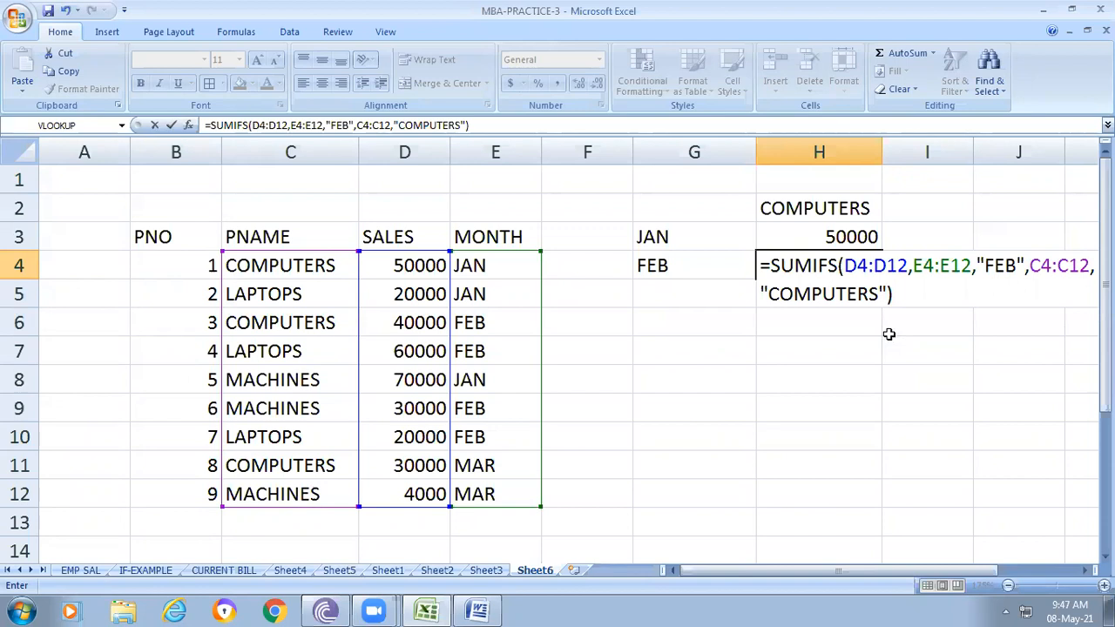
click(806, 322)
click(838, 266)
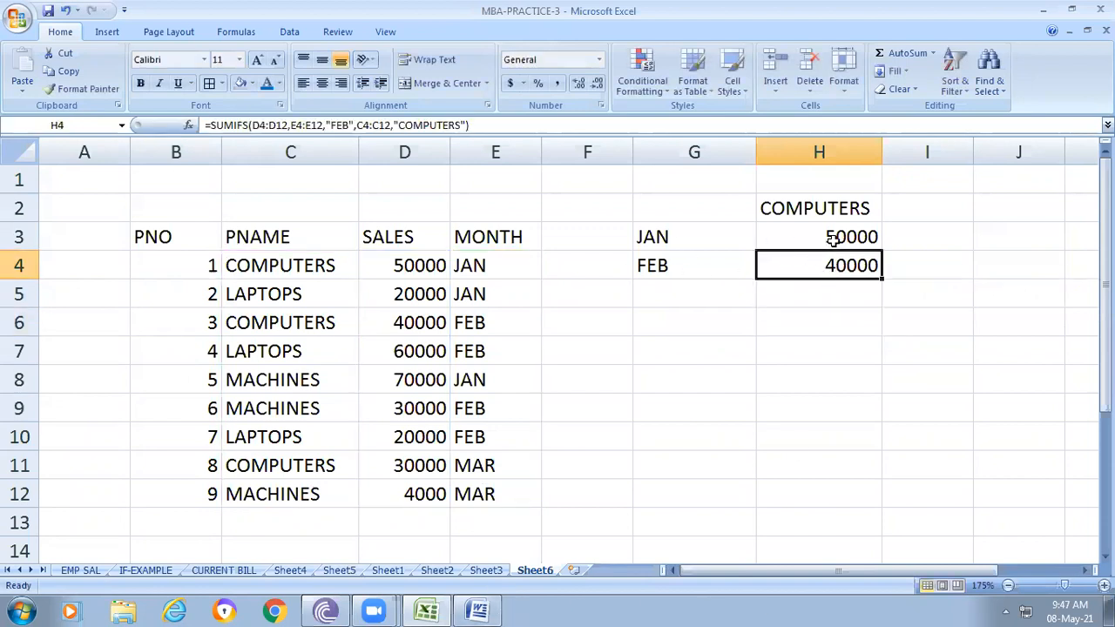
Enter MAR in G5 and begin a SUMIFS formula in H5 with sum range D4:D12.
click(685, 296)
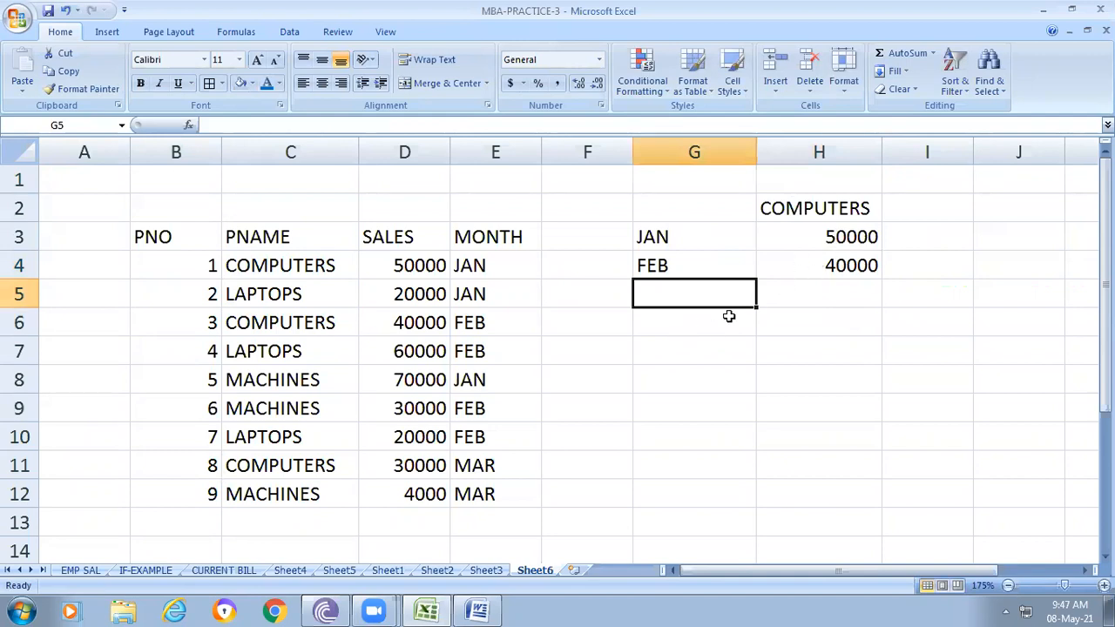
text(MAR)
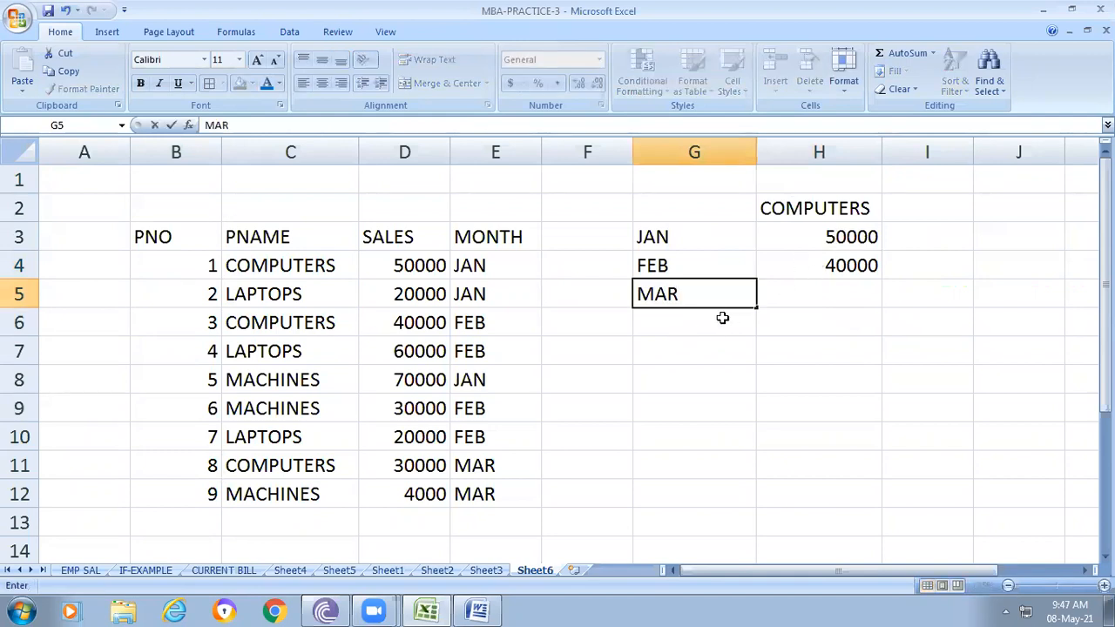
click(810, 292)
text(=)
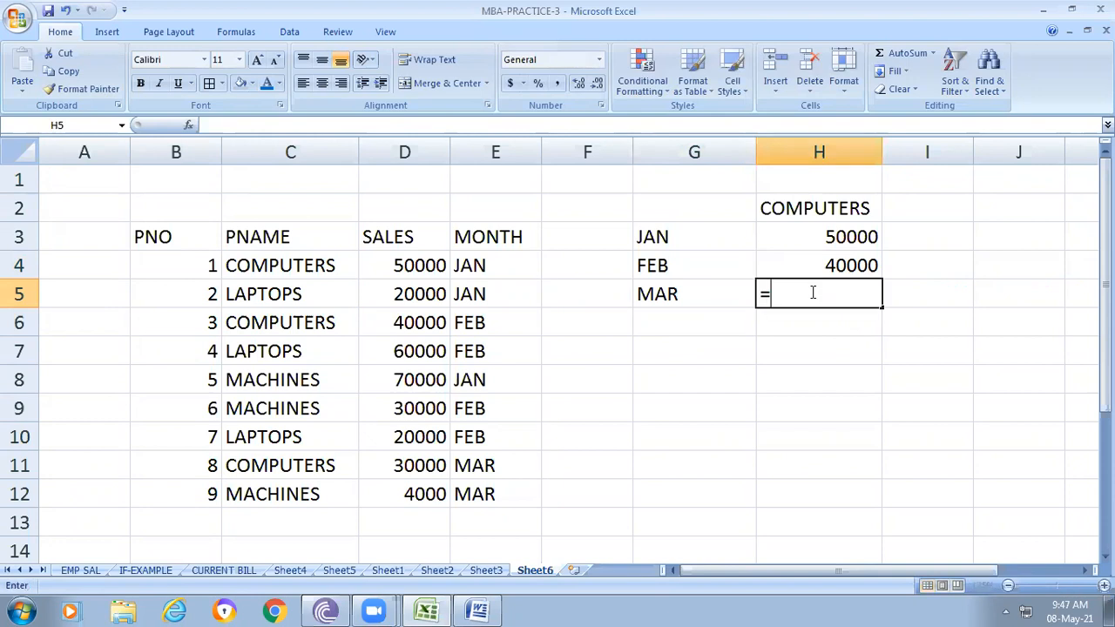
text(SUMIFS()
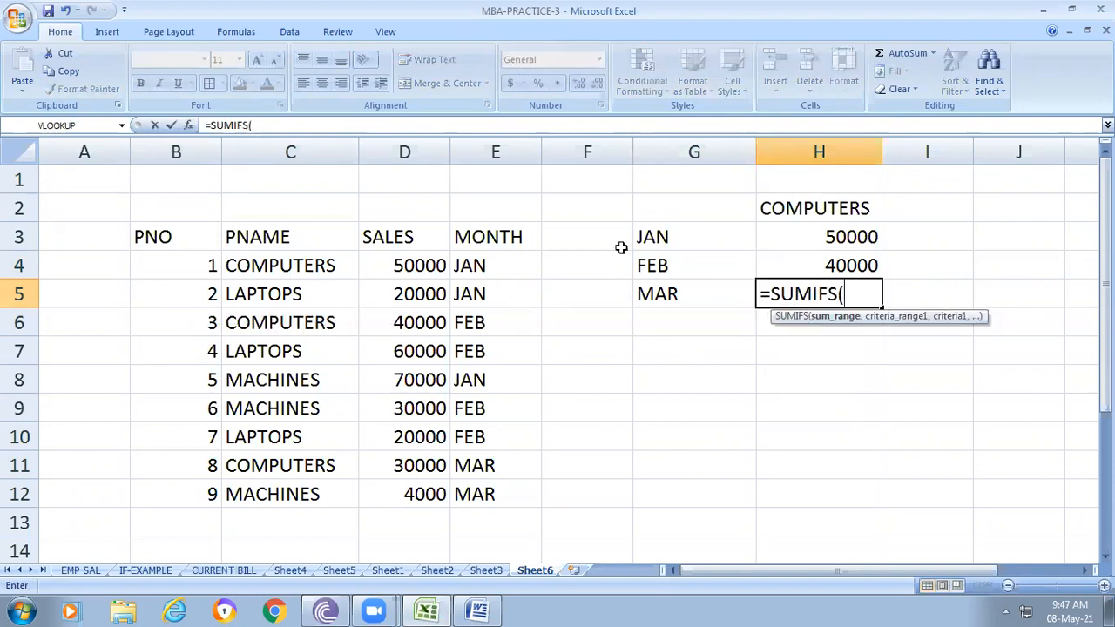
drag(425, 275, 407, 493)
text(,)
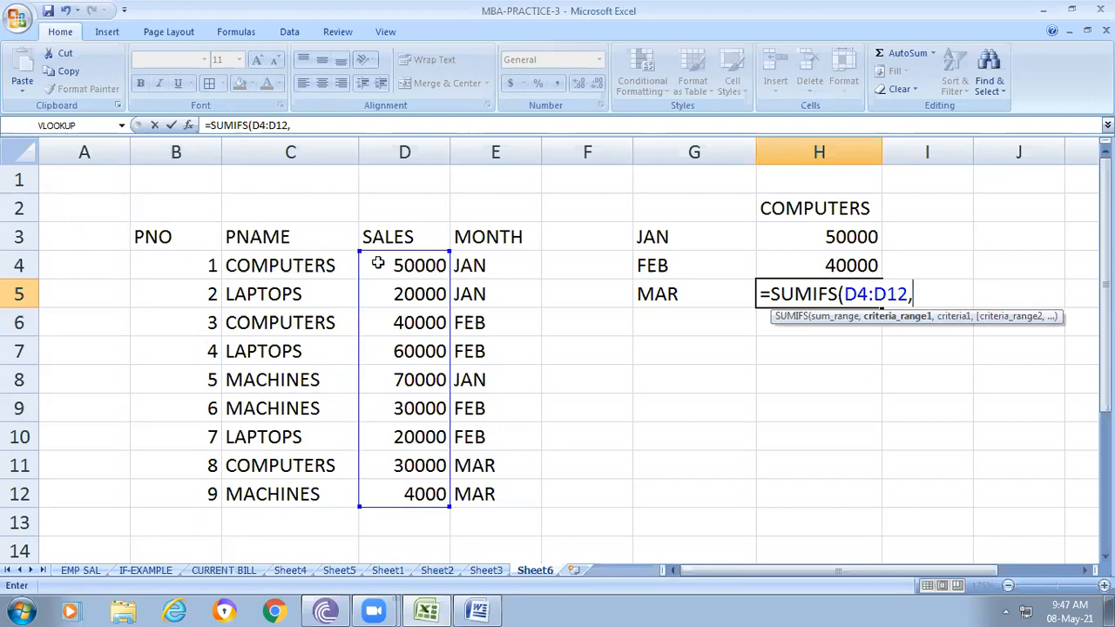
Complete the H5 SUMIFS formula with criteria range E4:E12 matching "MAR" and C4:C12 matching "COMPUTERS".
click(481, 268)
drag(491, 302, 518, 493)
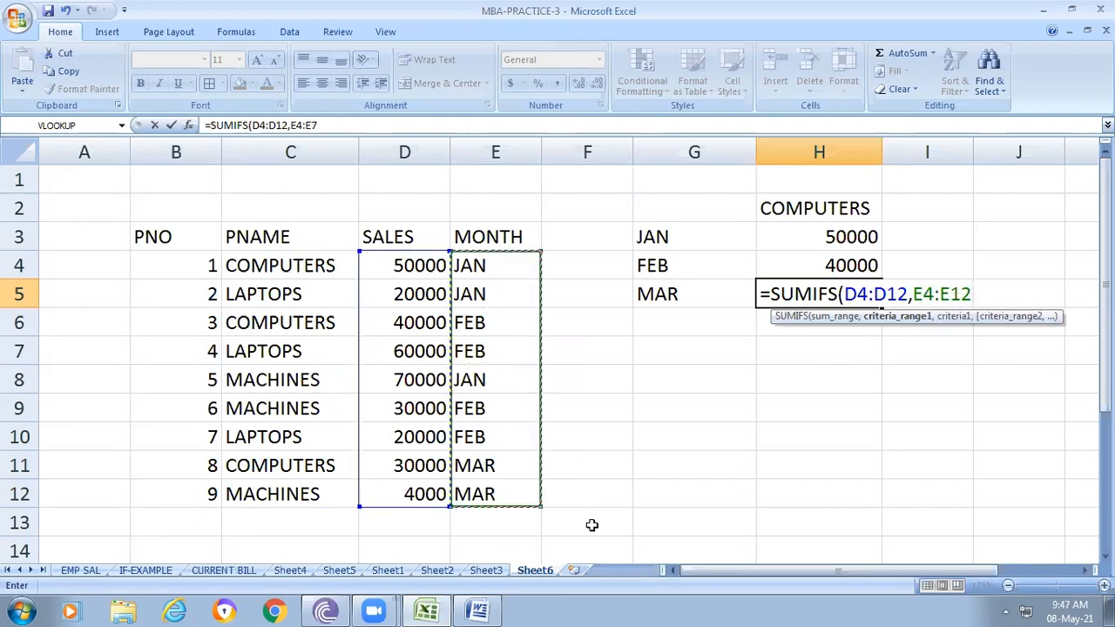
text(,)
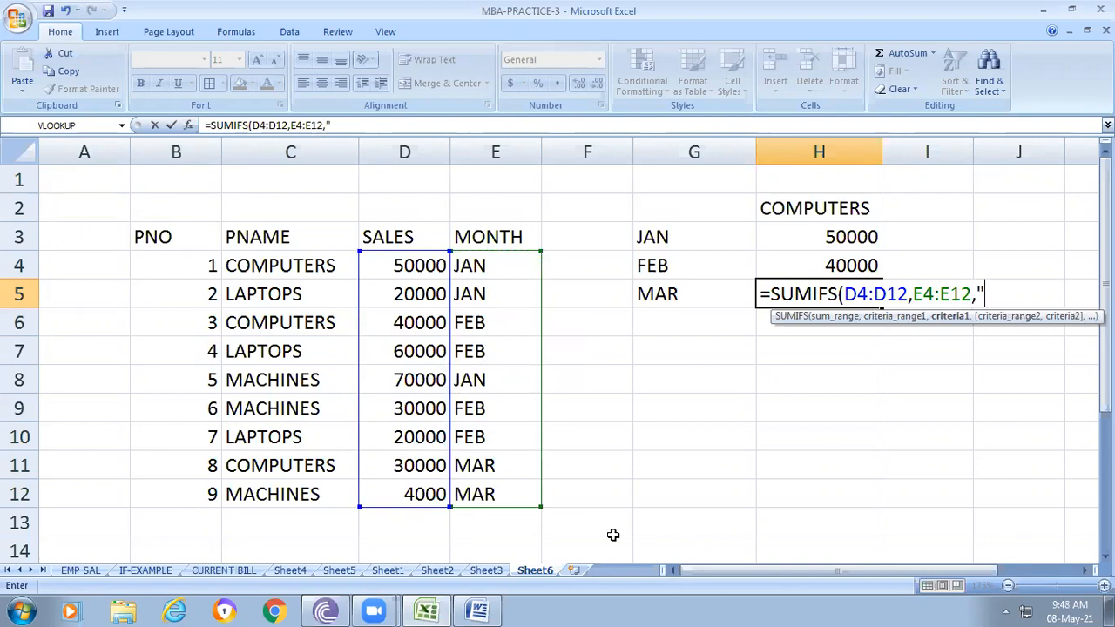
text("MAR",)
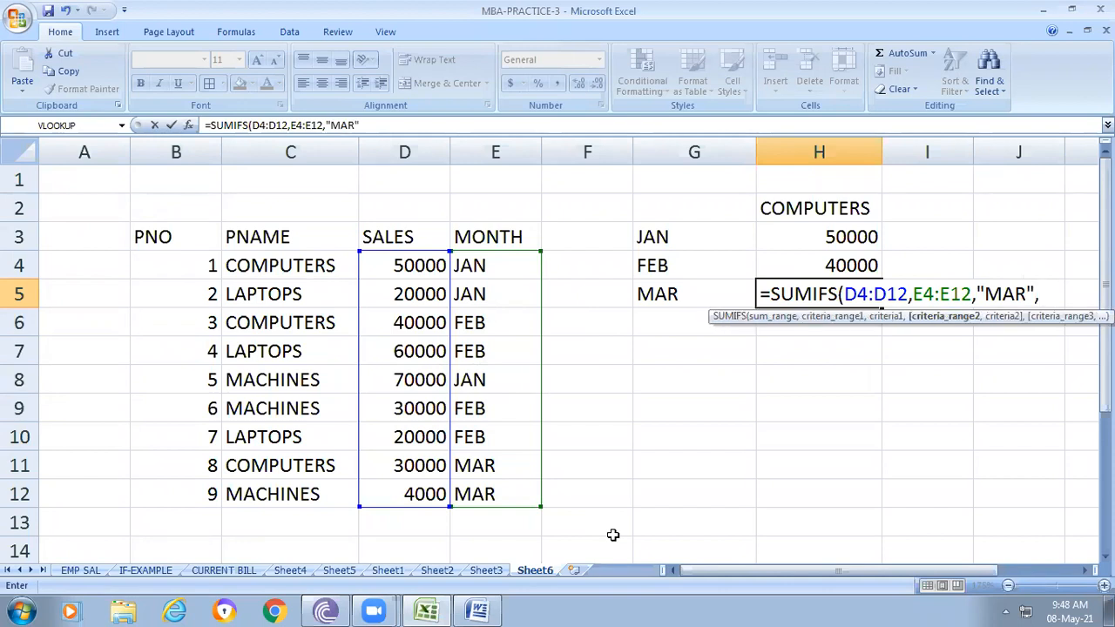
drag(318, 258, 314, 473)
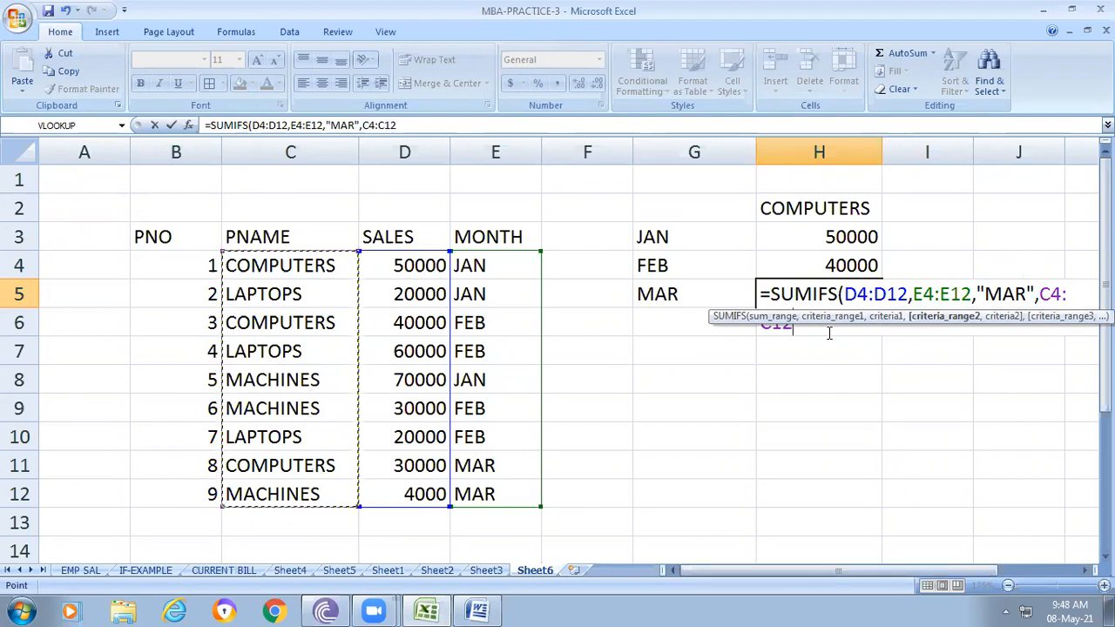
text(,)
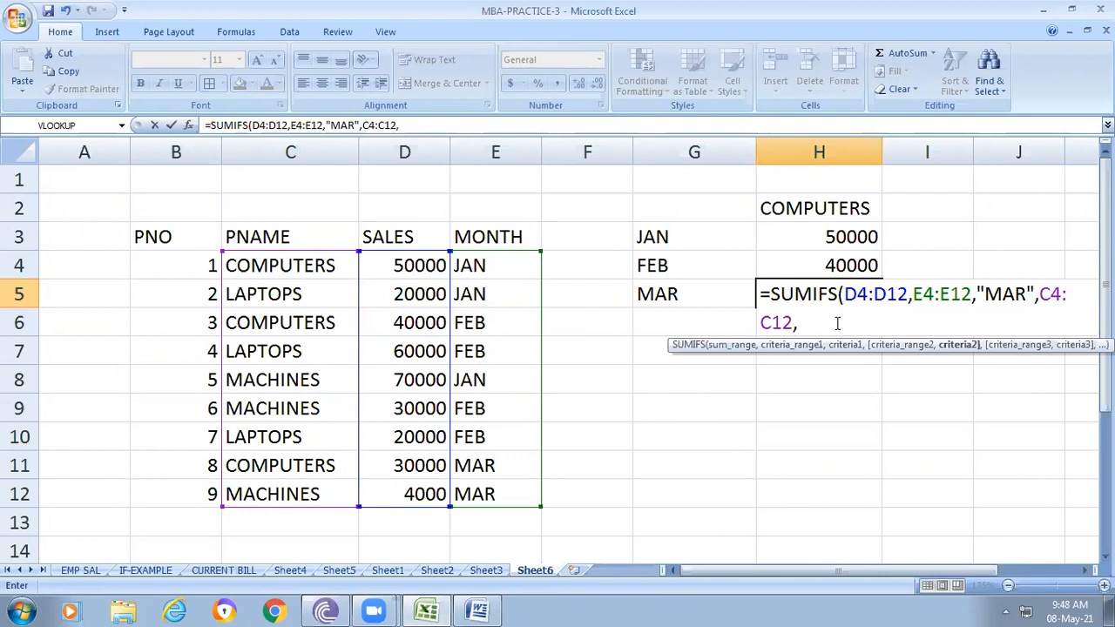
text("COMPU)
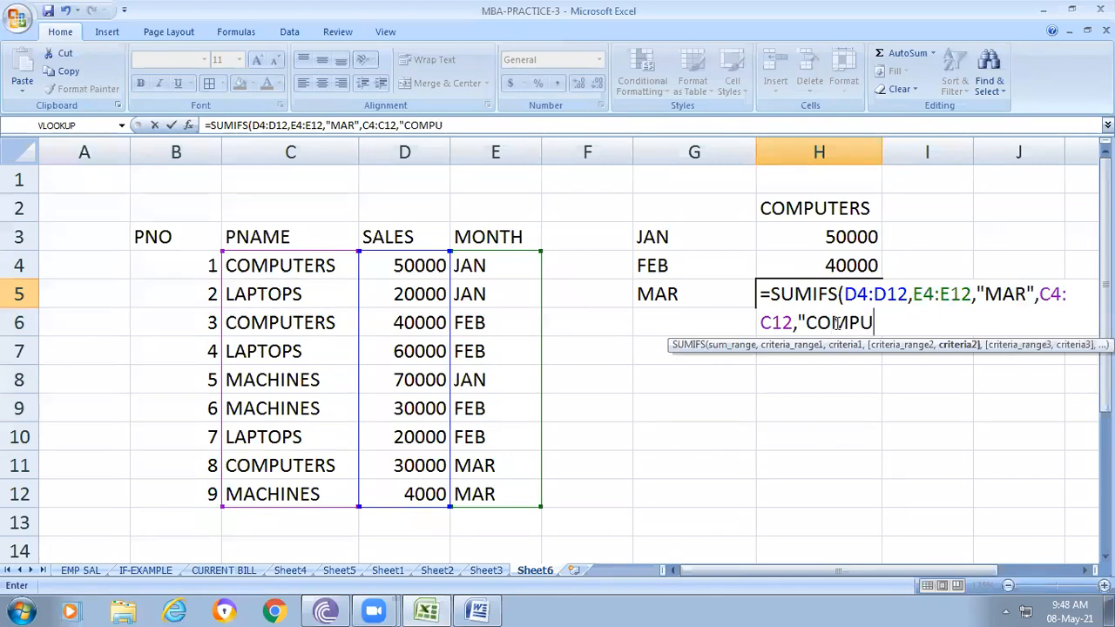
text(TERS"))
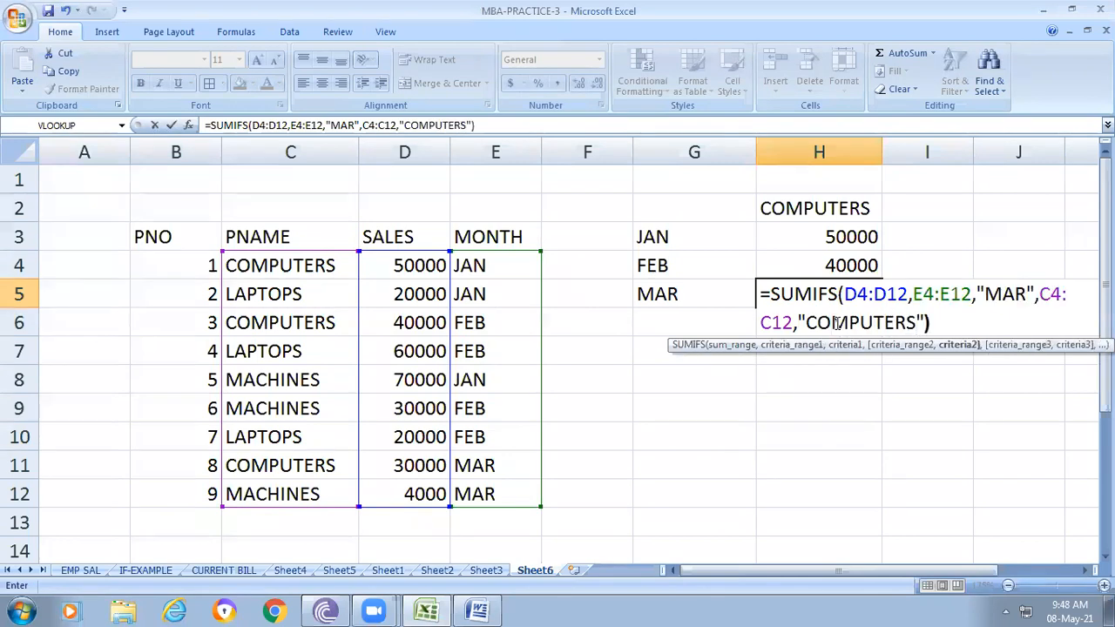
click(847, 356)
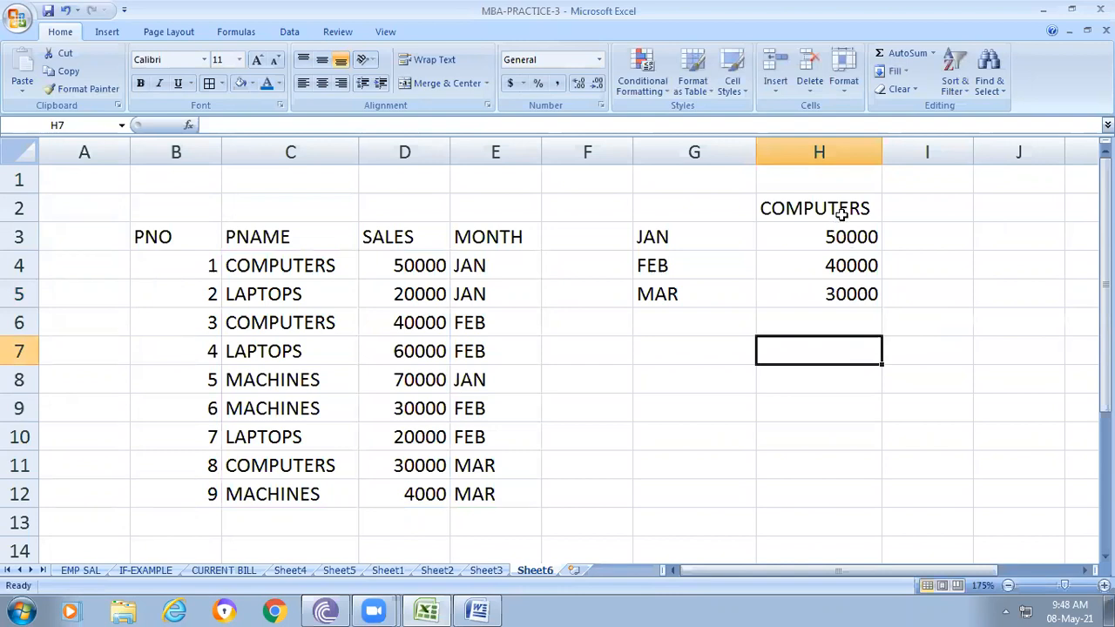
Review the SUMIFS formulas in H3:H5 against the JAN label and the COMPUTERS heading.
click(655, 244)
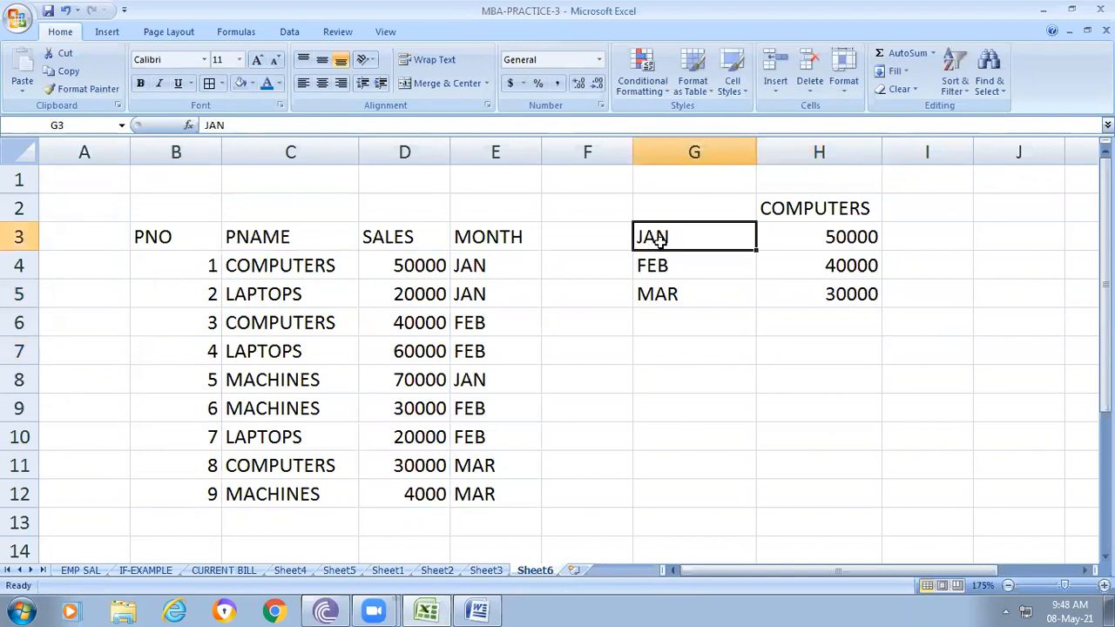
click(813, 236)
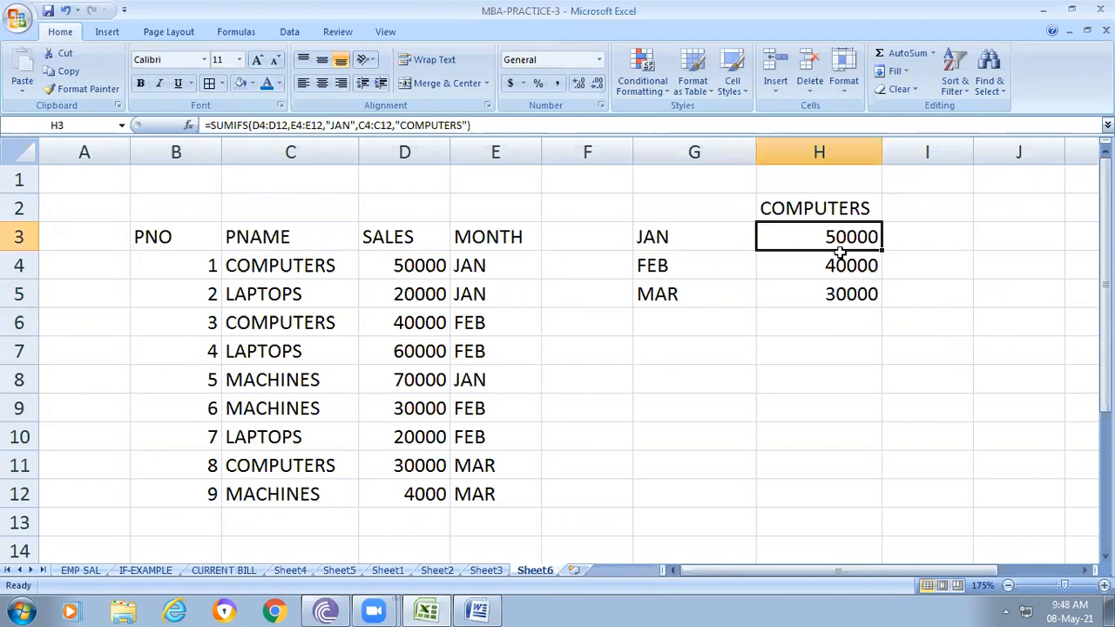
click(834, 270)
click(802, 295)
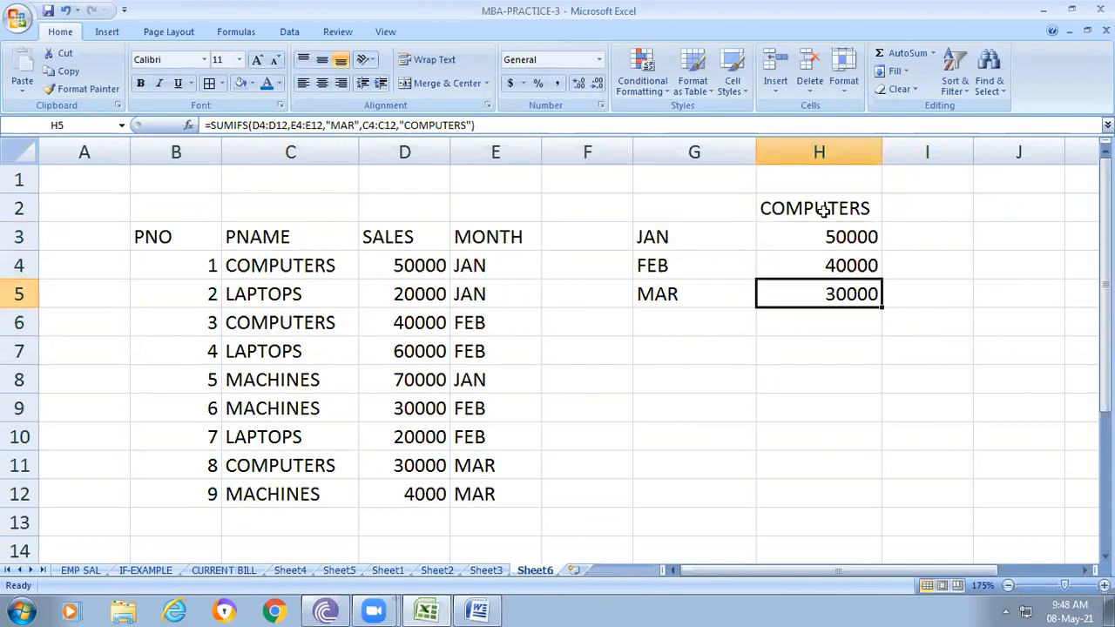
click(828, 209)
click(831, 236)
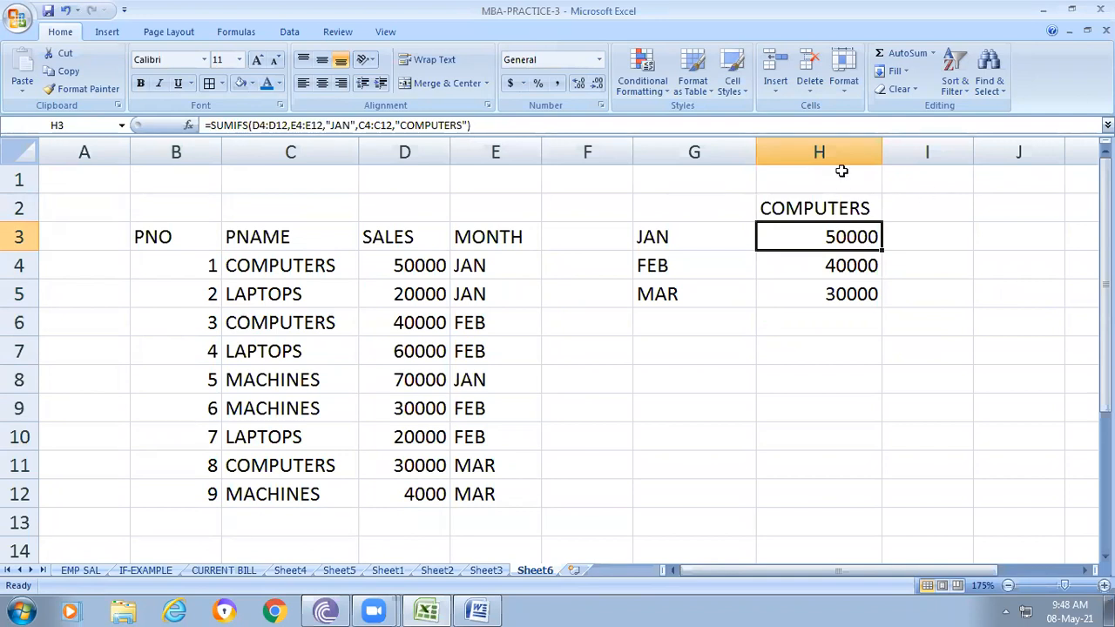
click(856, 208)
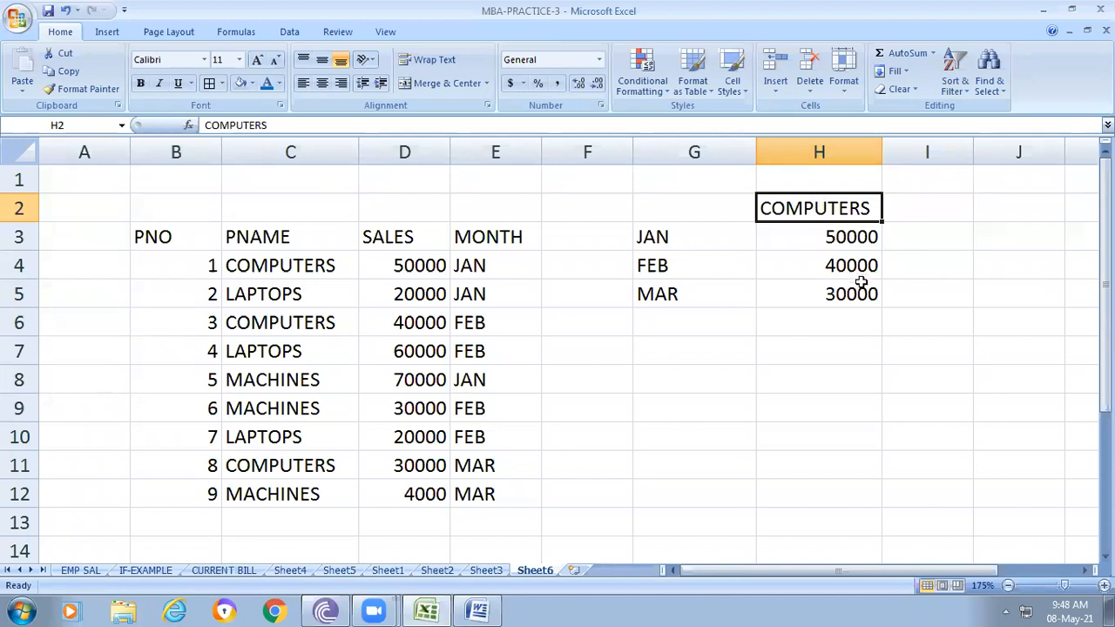
click(861, 238)
click(862, 211)
Try replacing the "COMPUTERS" criterion in the H3 SUMIFS formula with the quoted text "H2".
click(860, 238)
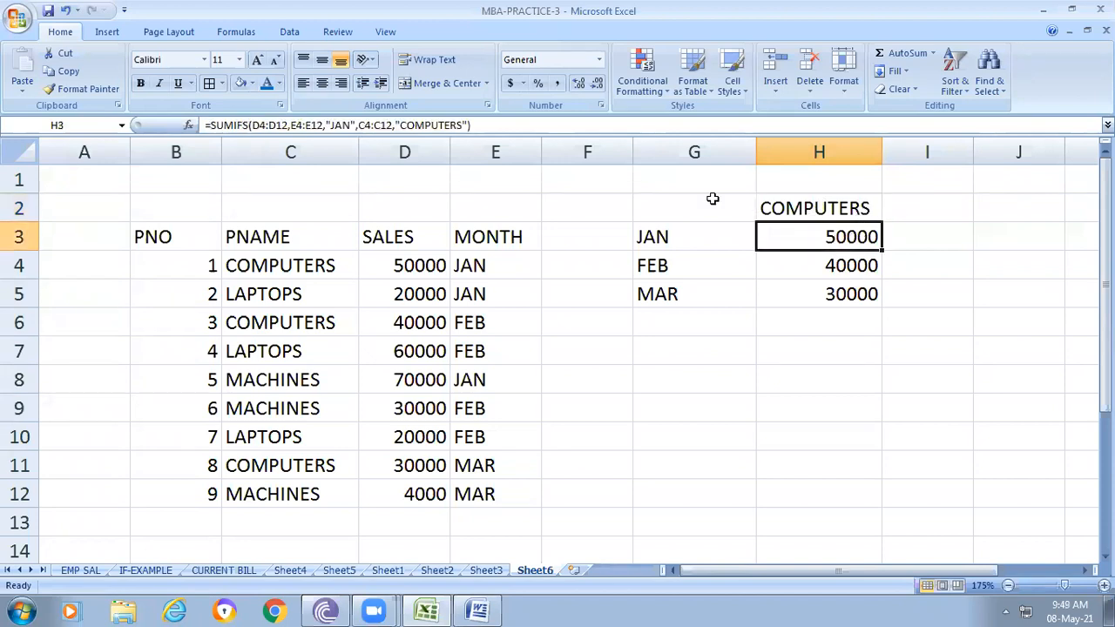
click(462, 127)
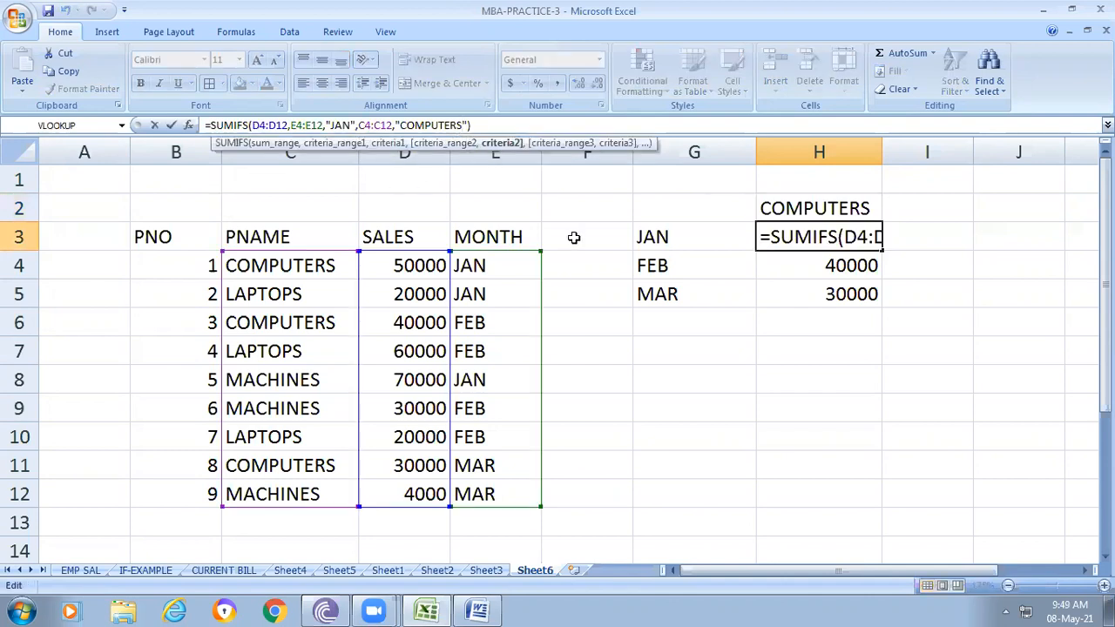
key(BackSpace)
key(BackSpace)
key(BackSpace)
key(BackSpace)
key(BackSpace)
key(BackSpace)
key(BackSpace)
key(BackSpace)
key(BackSpace)
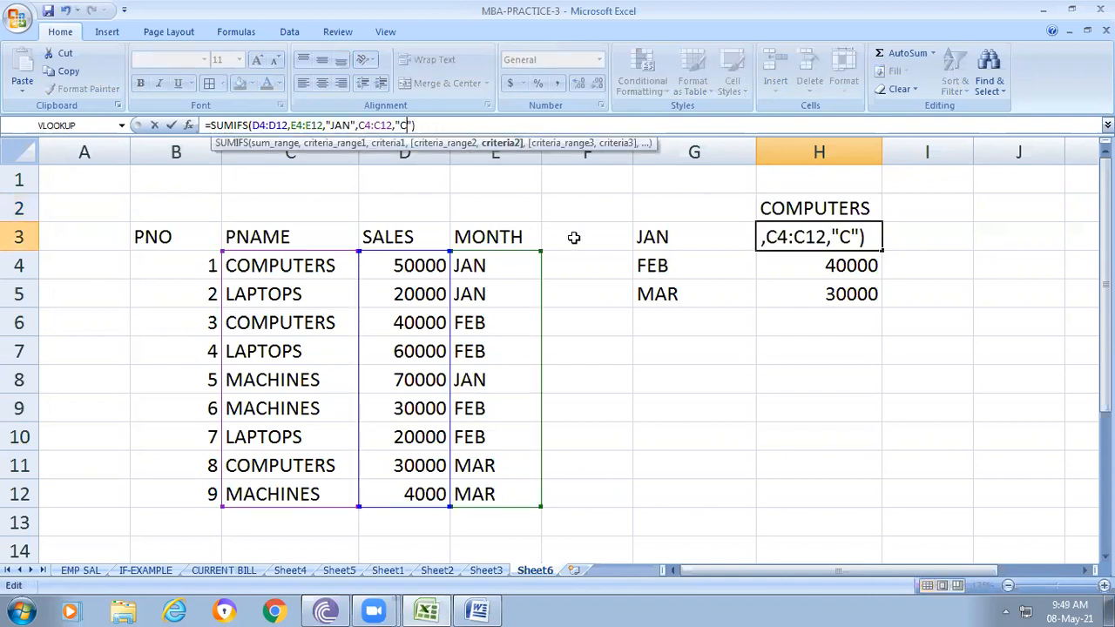
text(H2)
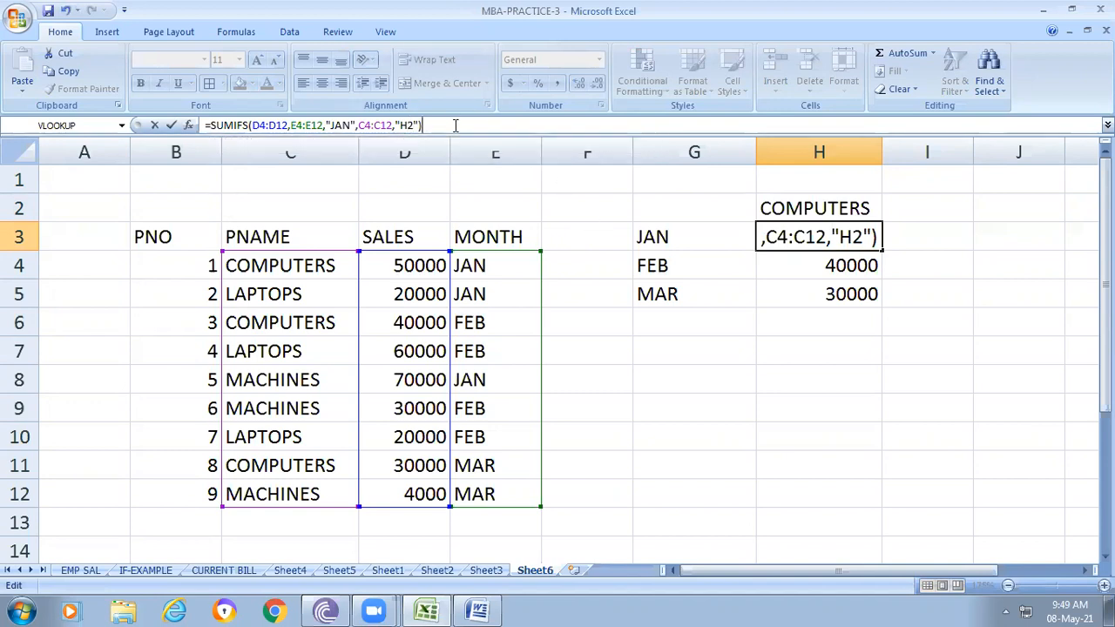
click(791, 265)
click(834, 237)
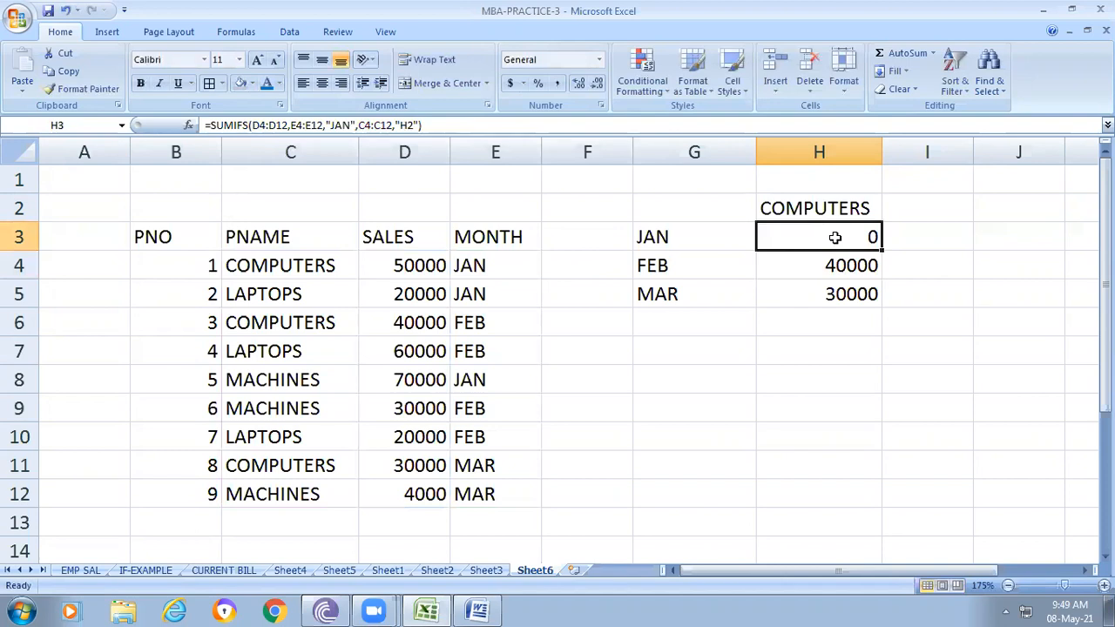
Set the product criterion in the H3 SUMIFS formula to the cell reference H2 without quotation marks.
click(823, 207)
click(829, 231)
click(832, 209)
click(830, 255)
click(828, 234)
click(408, 125)
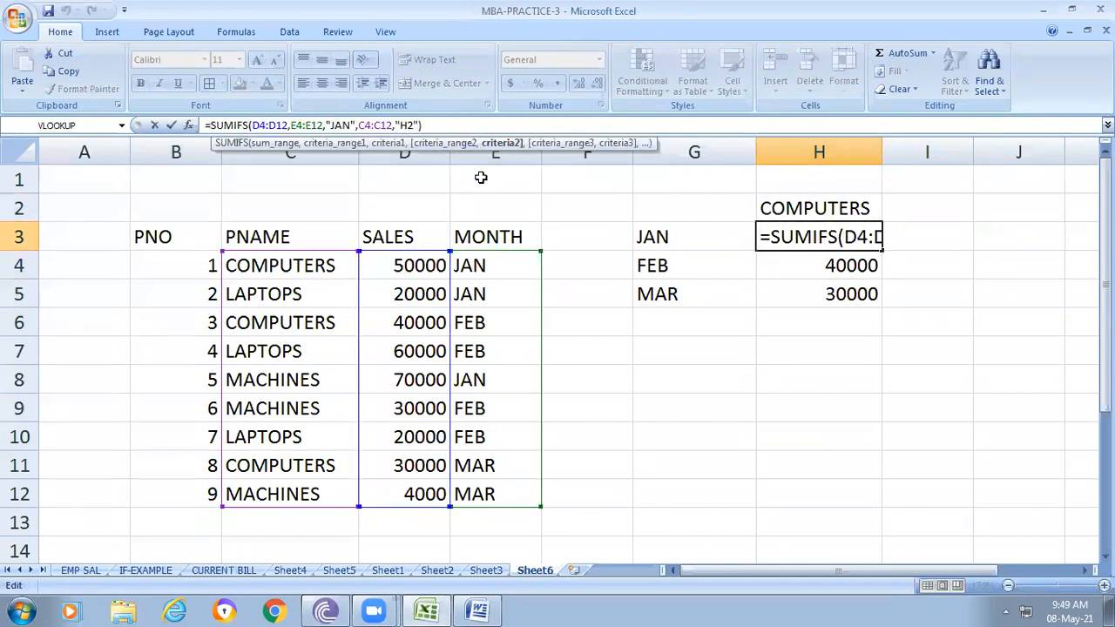
key(Delete)
key(BackSpace)
key(BackSpace)
text(H)
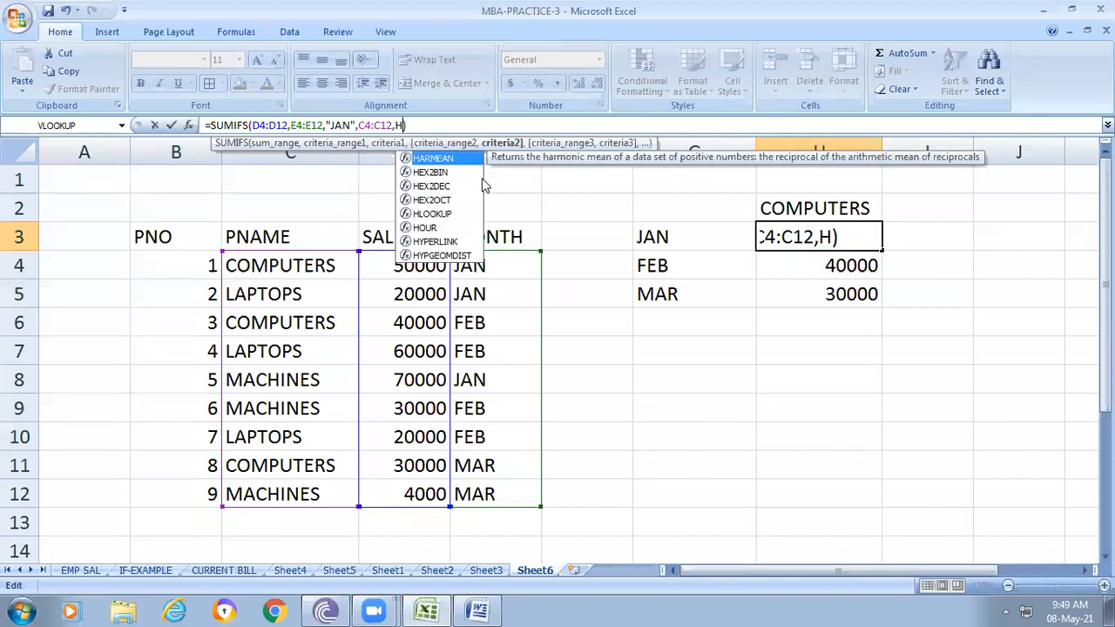
text(2)
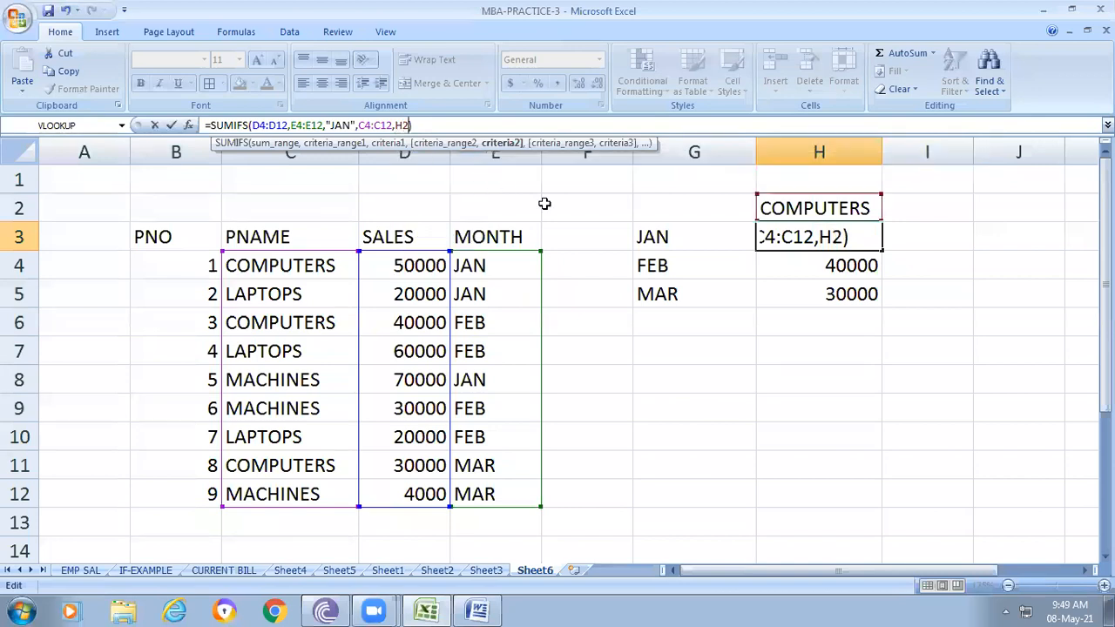
click(803, 262)
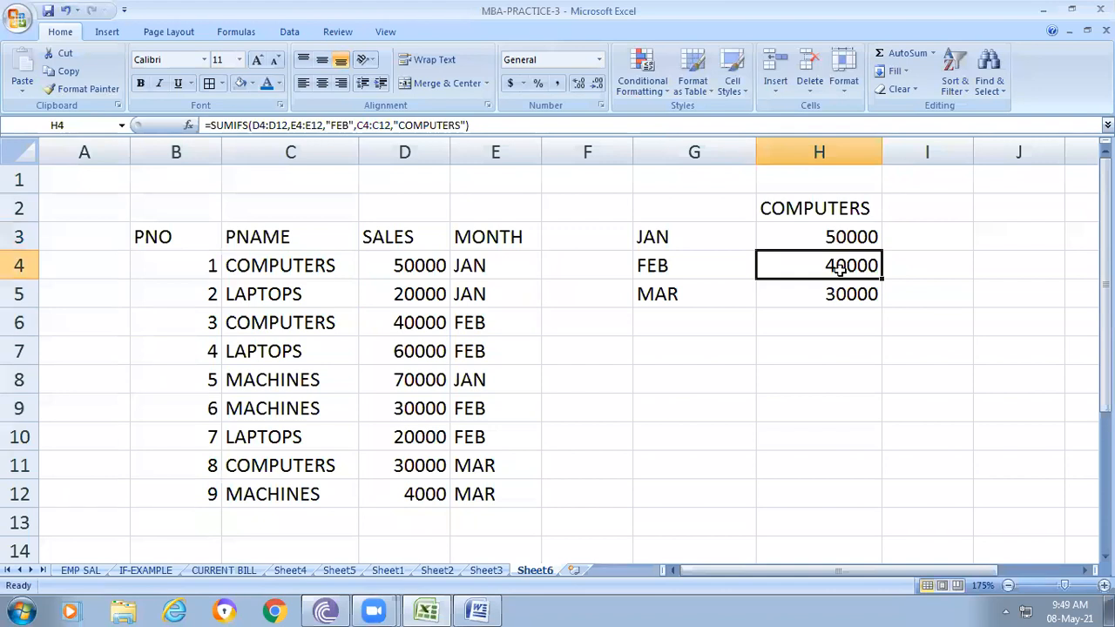
Replace the "COMPUTERS" criterion in the H4 SUMIFS formula with the cell reference H2.
click(468, 125)
key(BackSpace)
key(BackSpace)
key(BackSpace)
key(BackSpace)
key(BackSpace)
key(BackSpace)
key(BackSpace)
key(BackSpace)
key(BackSpace)
key(BackSpace)
key(BackSpace)
text(H2)
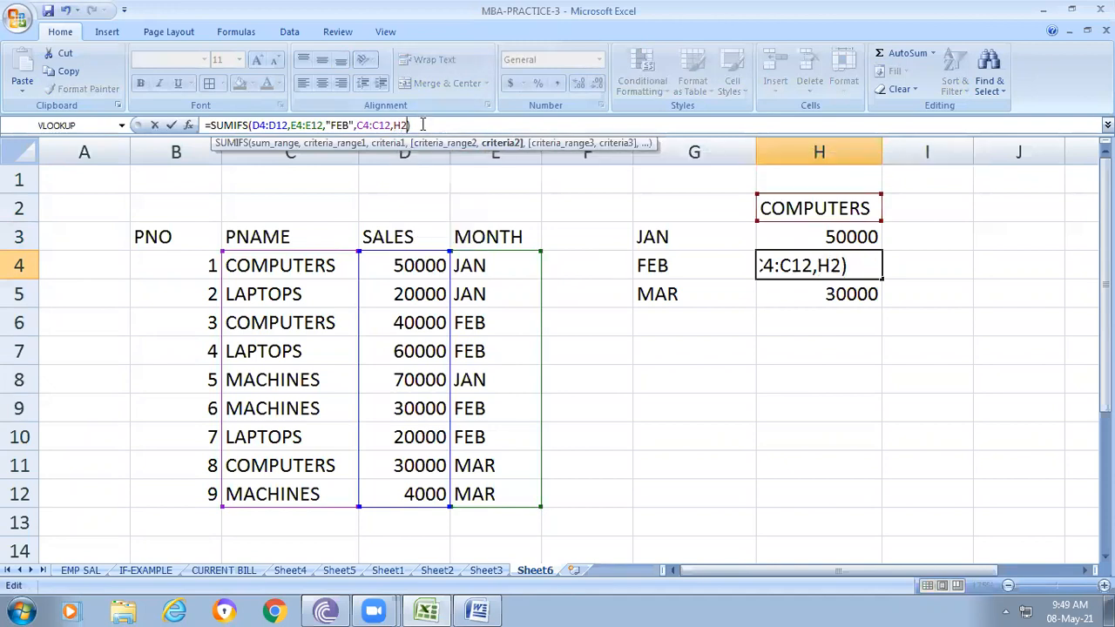
click(835, 294)
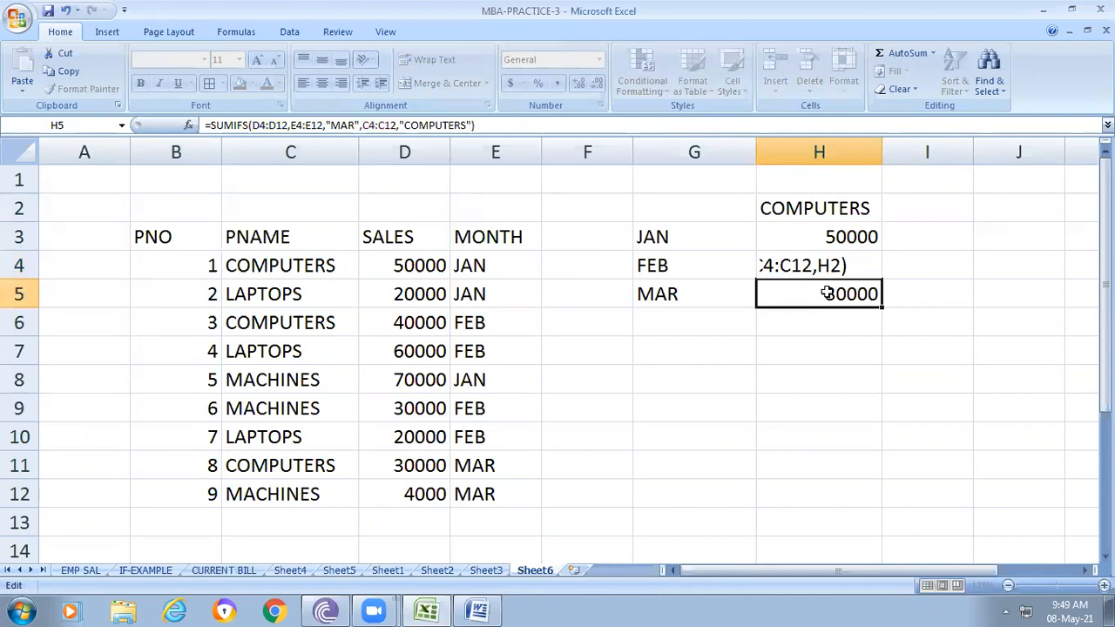
Replace the "COMPUTERS" criterion in the H5 SUMIFS formula with the cell reference H2.
click(471, 125)
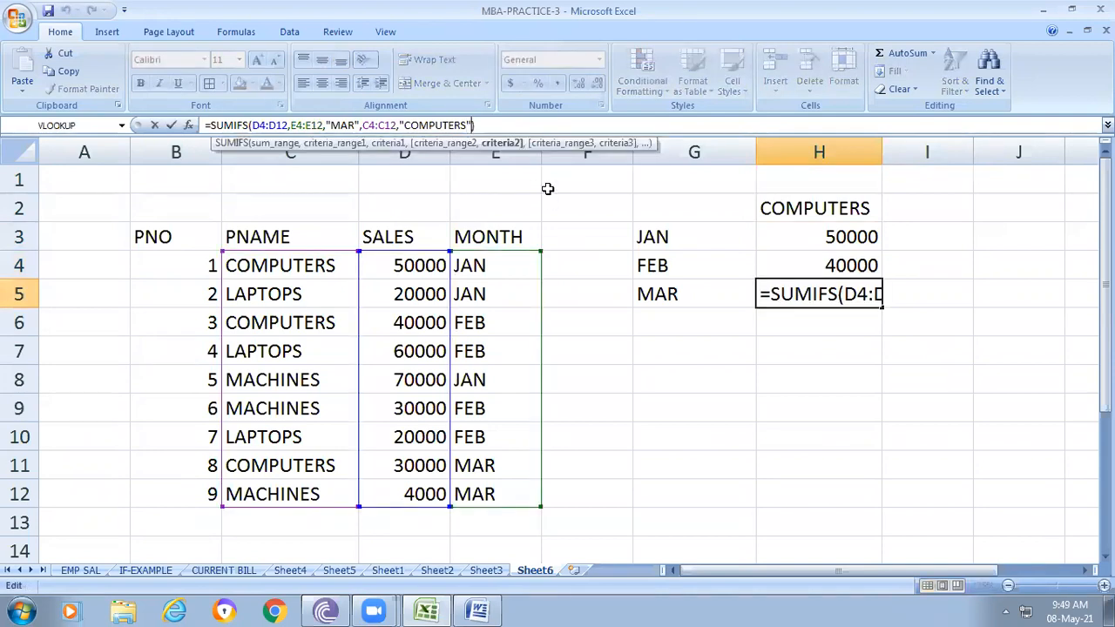
key(BackSpace)
key(BackSpace)
key(BackSpace)
key(BackSpace)
key(BackSpace)
key(BackSpace)
key(BackSpace)
key(BackSpace)
key(BackSpace)
key(BackSpace)
key(BackSpace)
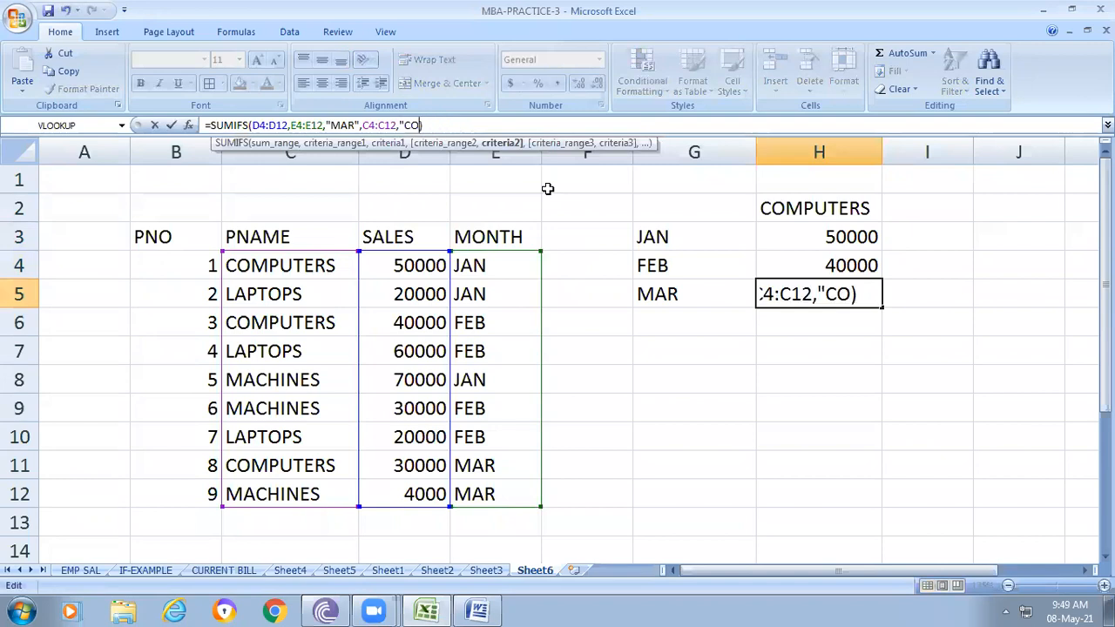
text(H2)
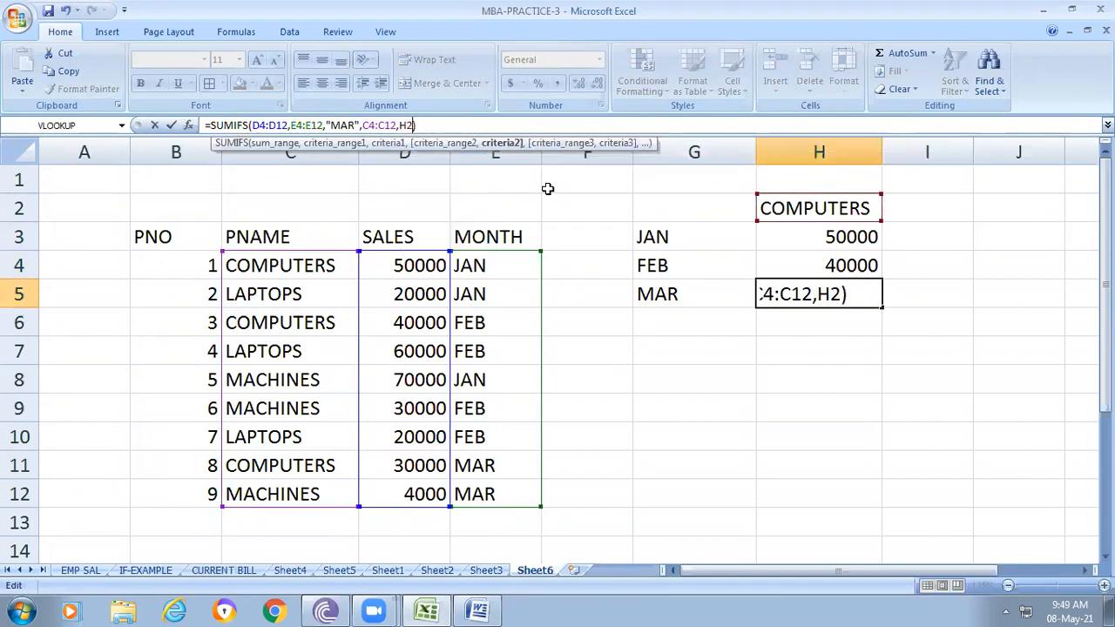
click(844, 323)
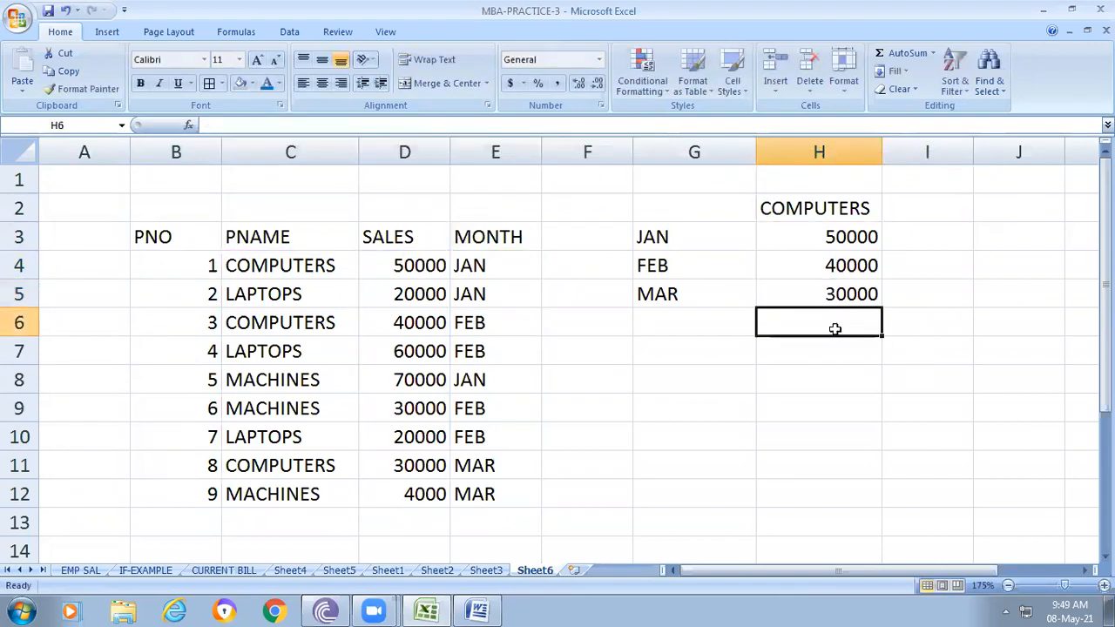
Review the SUMIFS formulas in H3:H5 to compare their month criteria and the shared H2 product reference.
click(845, 229)
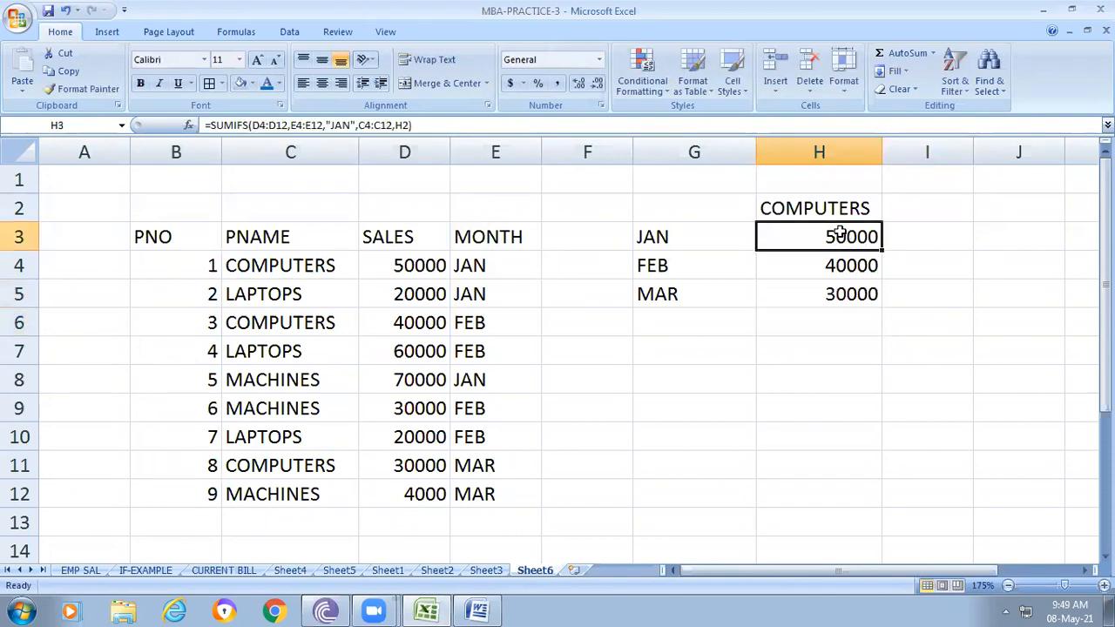
click(850, 268)
click(859, 293)
click(850, 265)
click(852, 228)
click(860, 263)
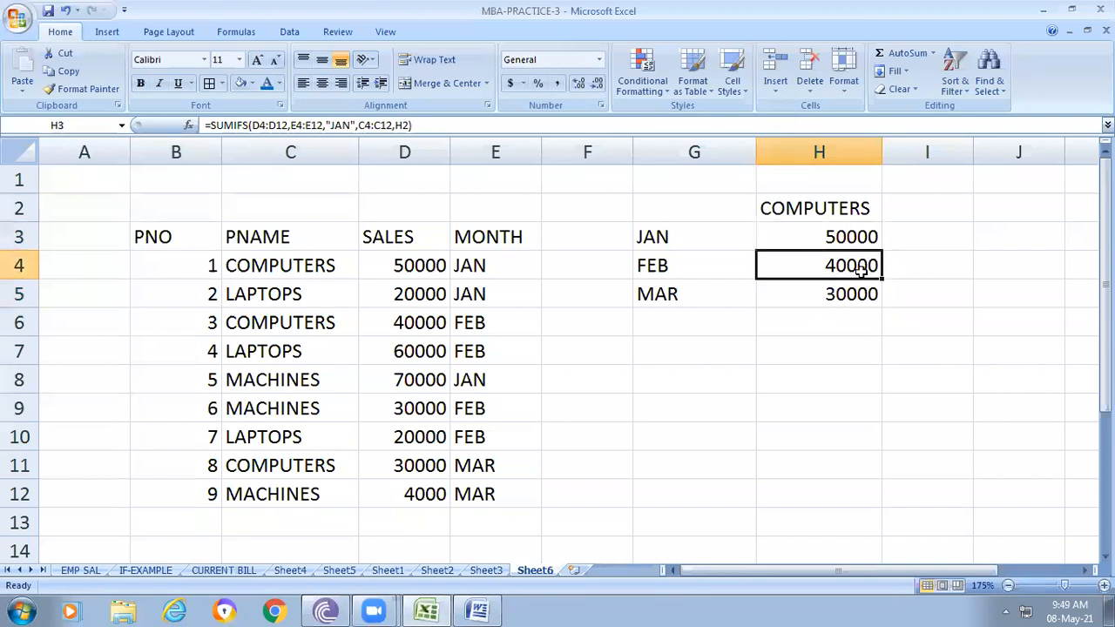
click(859, 293)
click(845, 237)
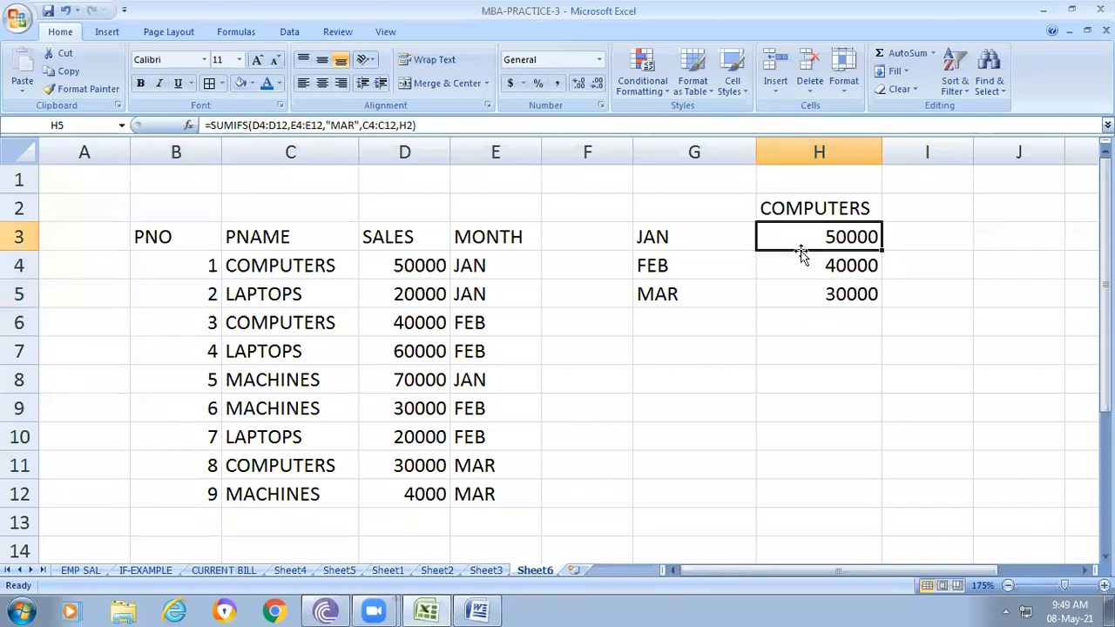
click(843, 267)
click(849, 296)
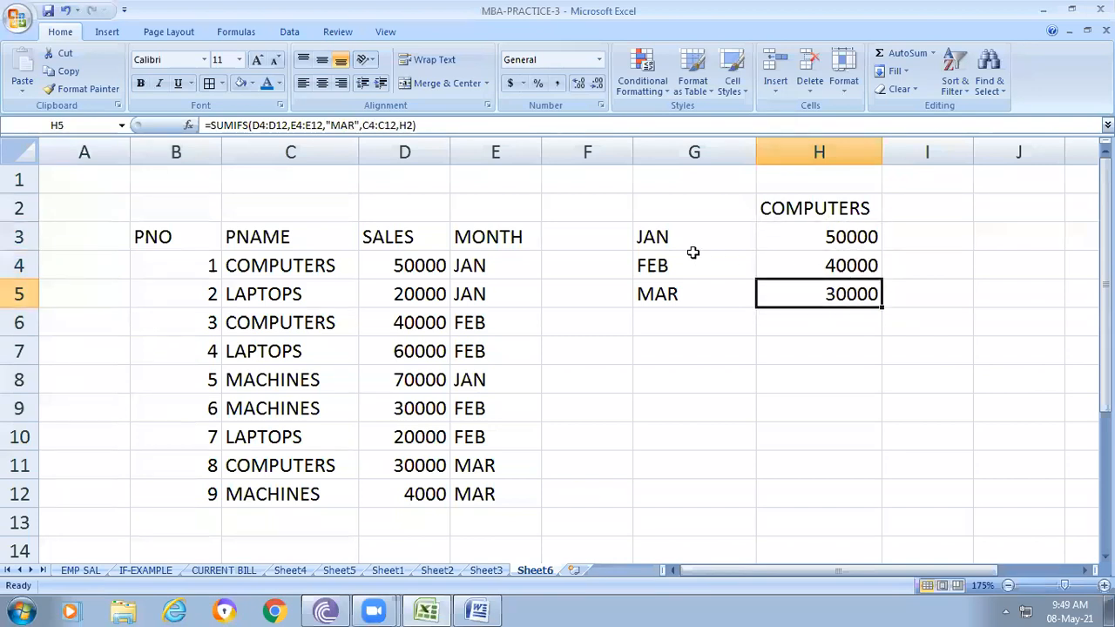
Try replacing the "JAN" criterion in the H3 SUMIFS formula with the quoted text "G3".
click(841, 237)
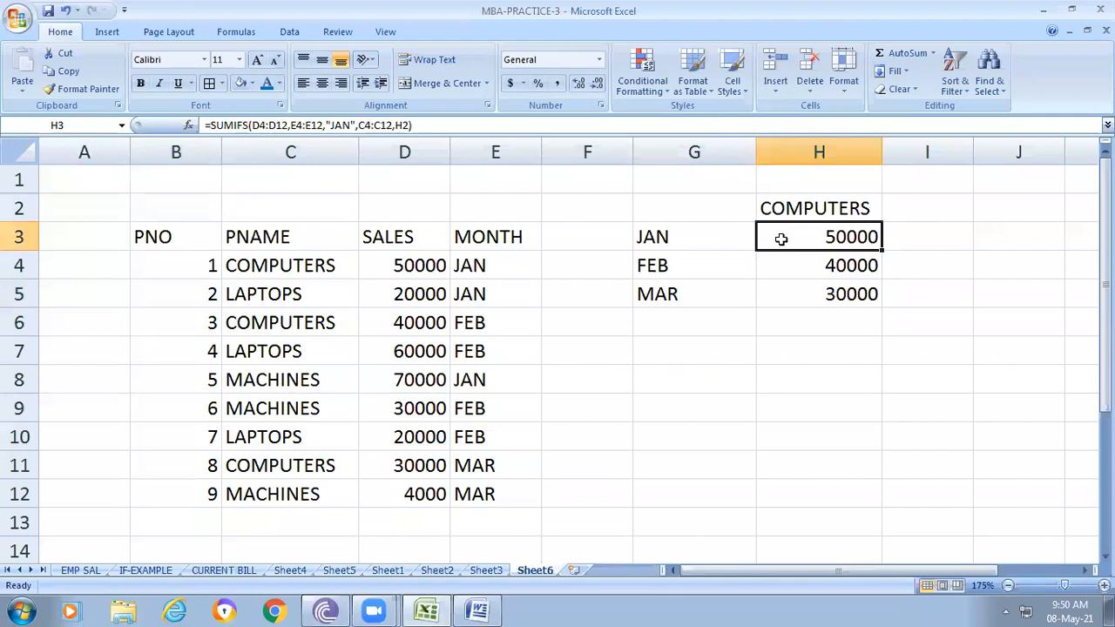
click(352, 126)
key(BackSpace)
key(BackSpace)
key(BackSpace)
text(G3)
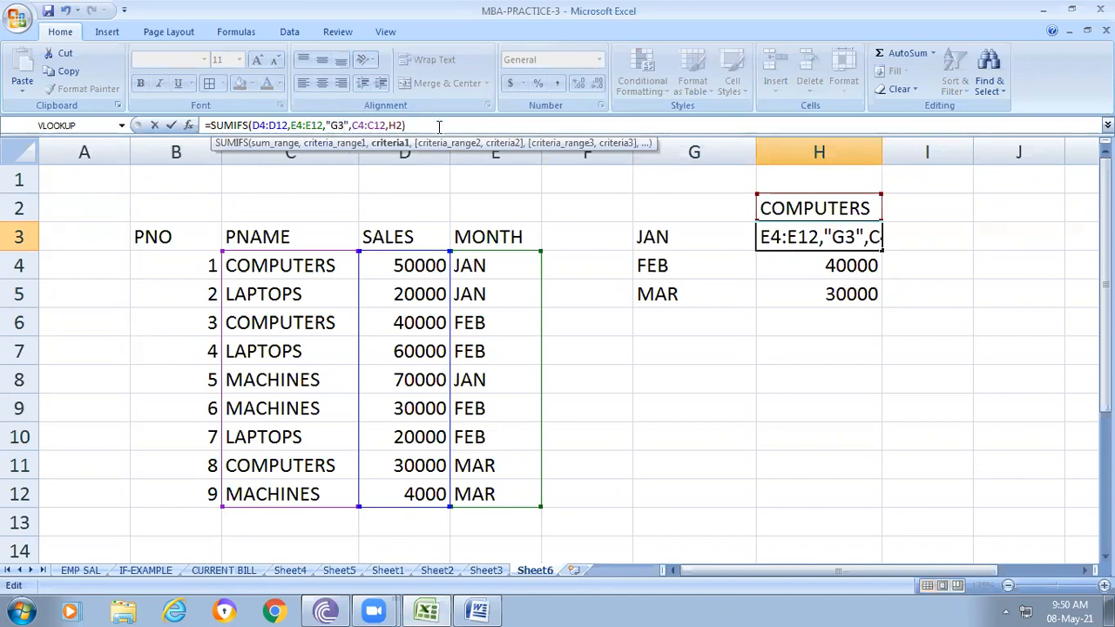
click(782, 293)
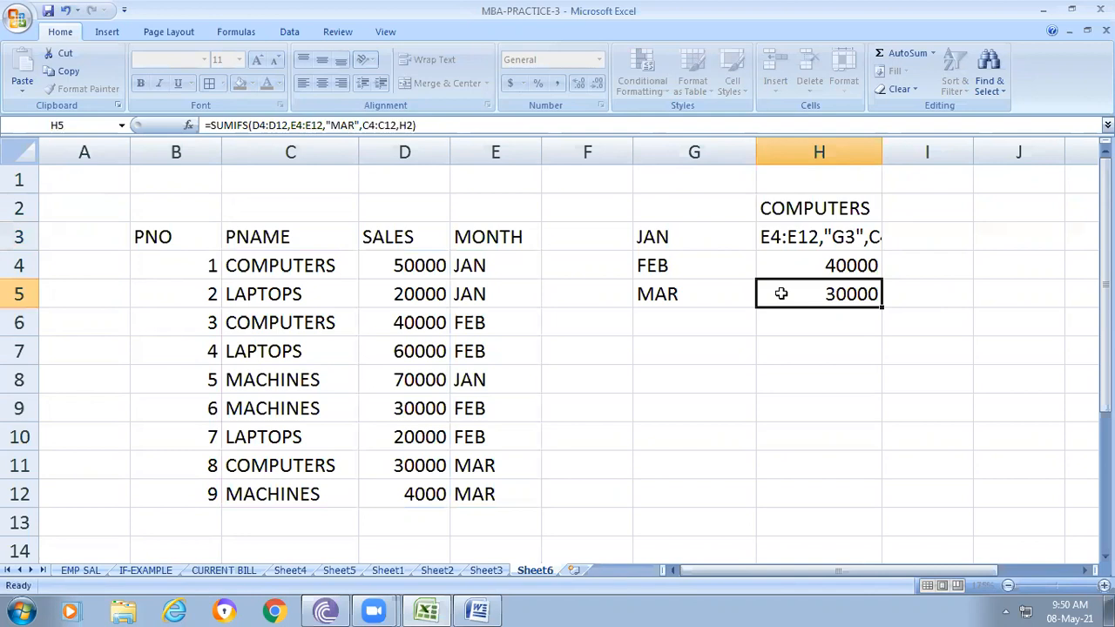
click(692, 220)
click(700, 241)
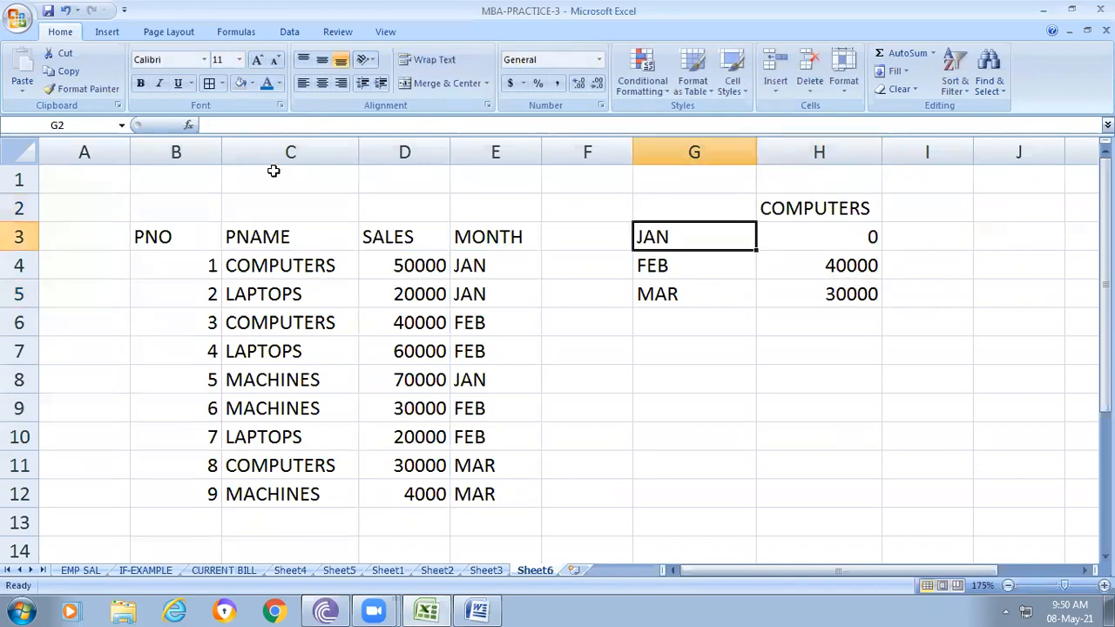
Remove the quotation marks around G3 in the H3 SUMIFS formula so the month criterion is a cell reference.
click(856, 241)
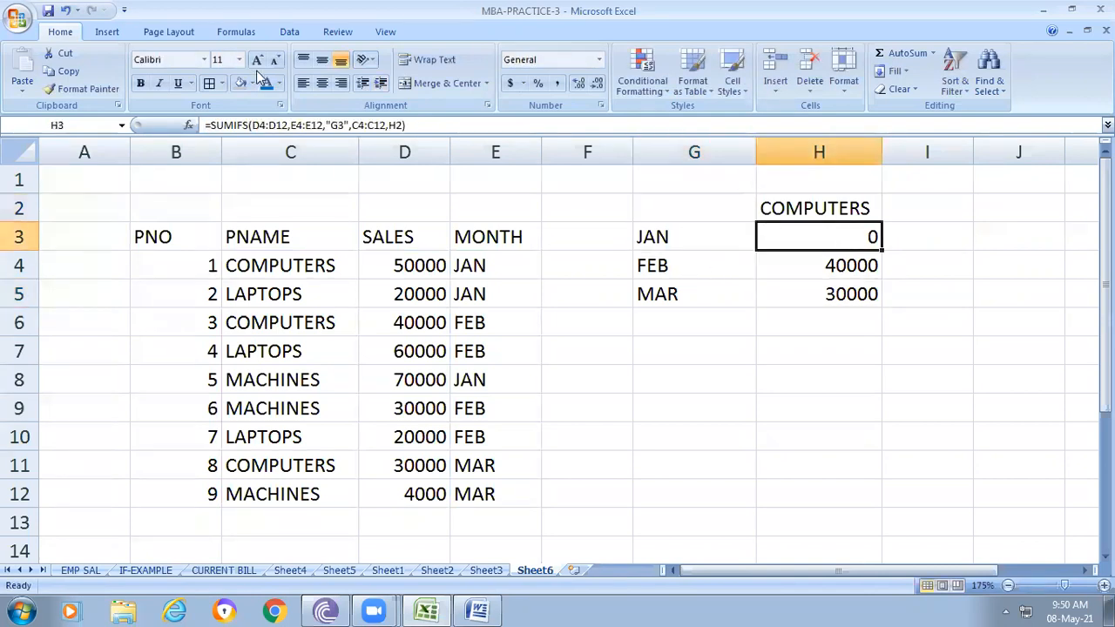
click(349, 125)
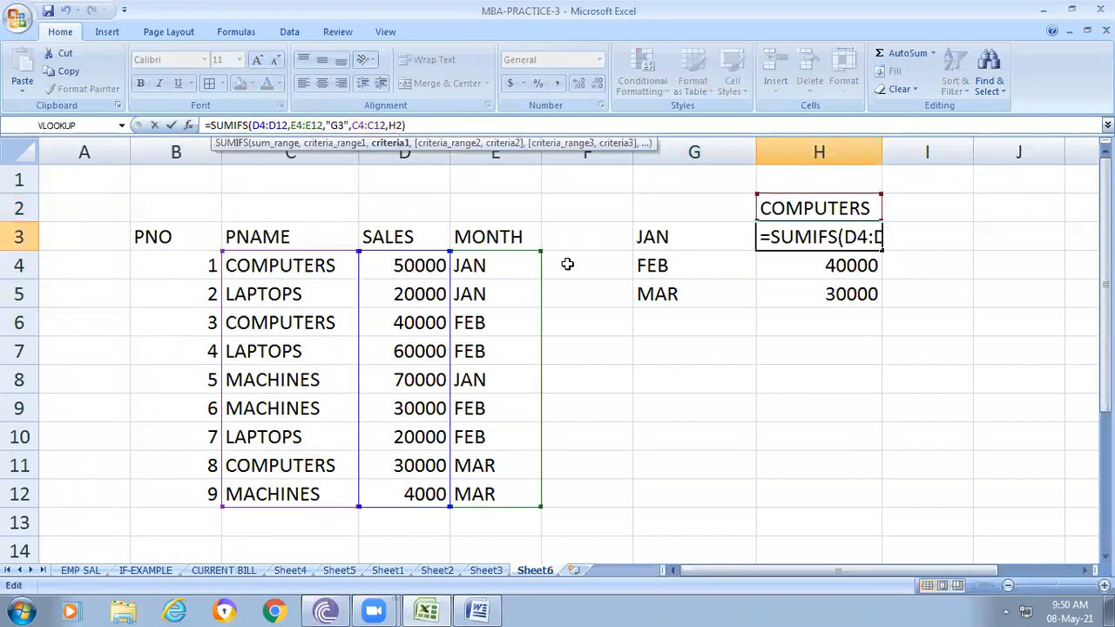
key(BackSpace)
key(BackSpace)
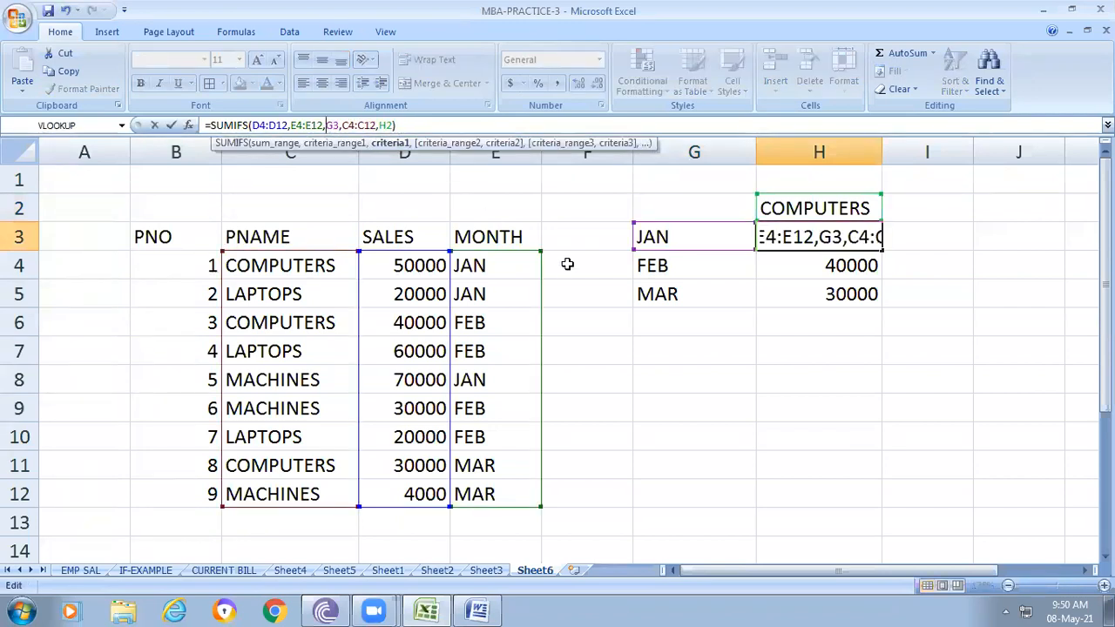
click(800, 301)
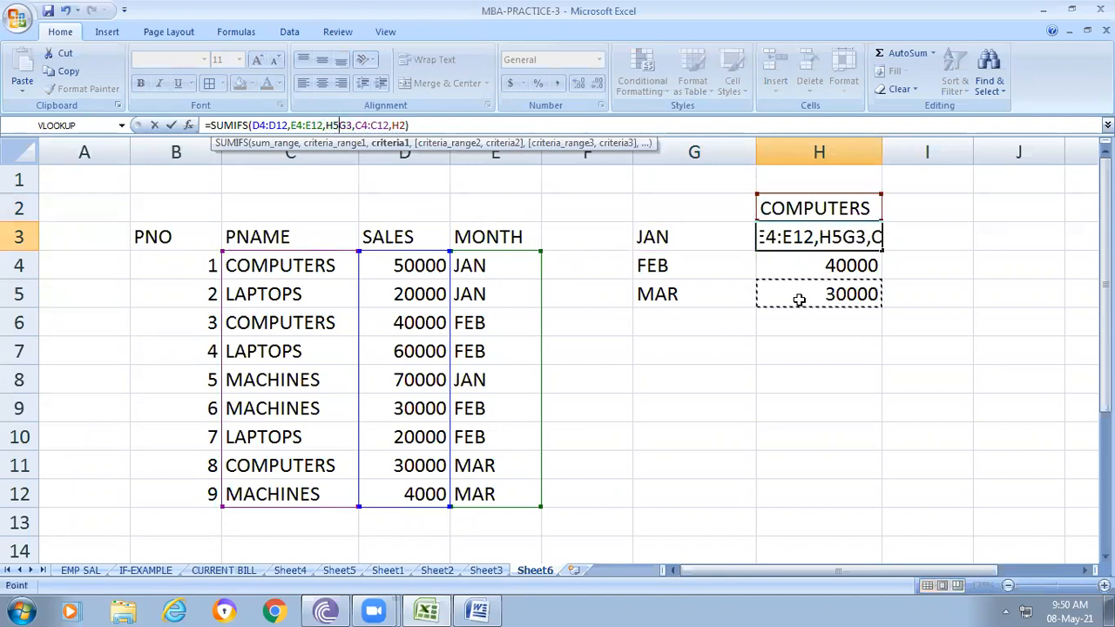
key(BackSpace)
key(BackSpace)
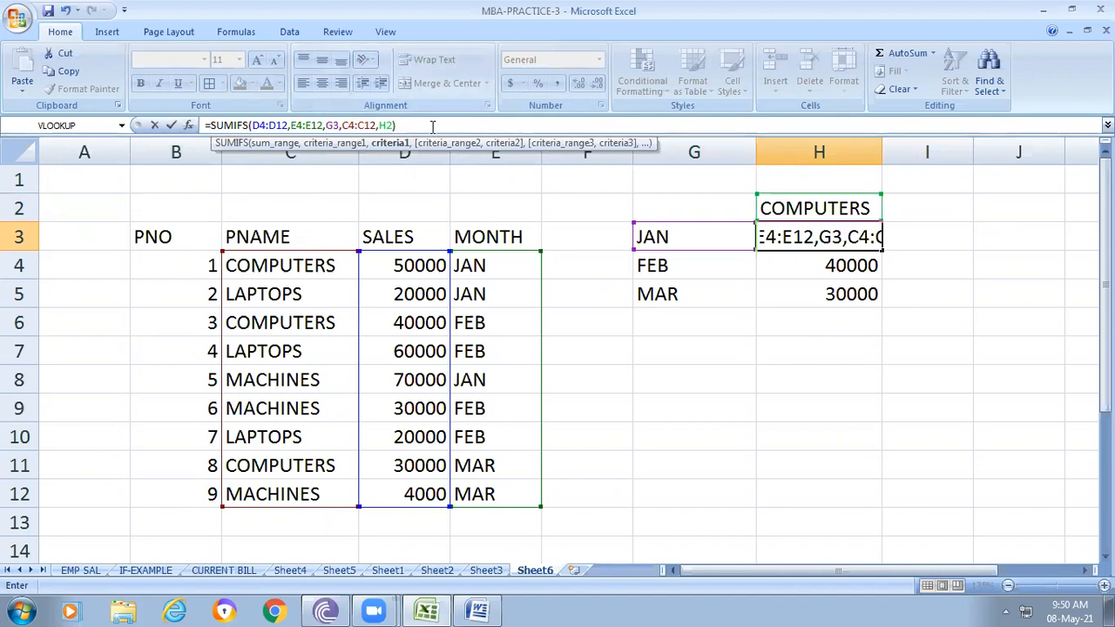
click(433, 126)
key(Return)
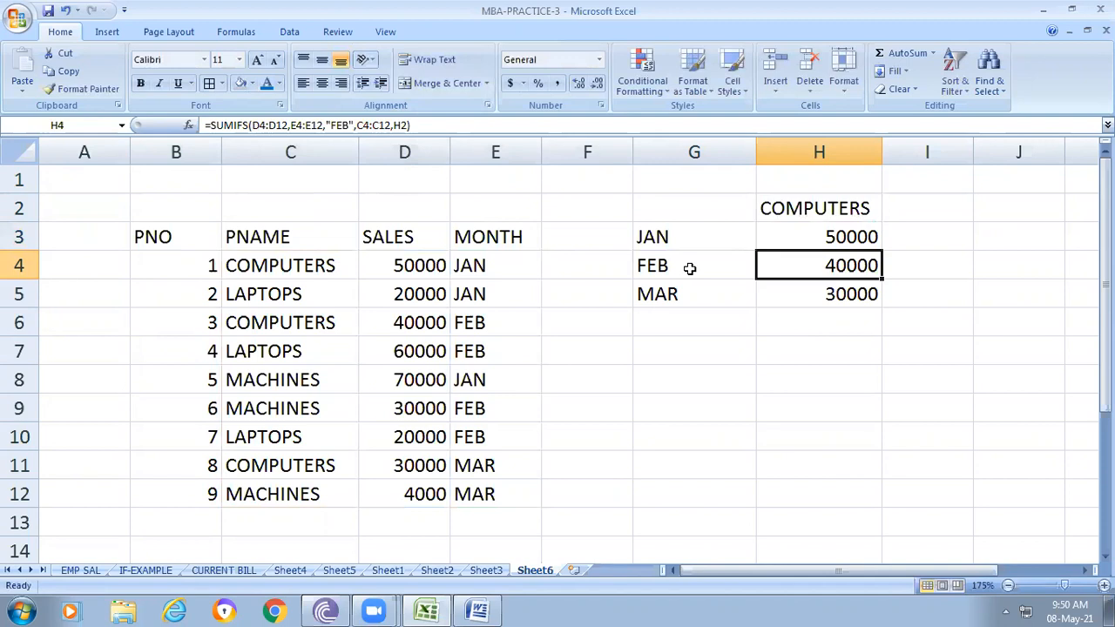
Replace the "FEB" criterion in the H4 SUMIFS formula with the cell reference G4.
click(356, 126)
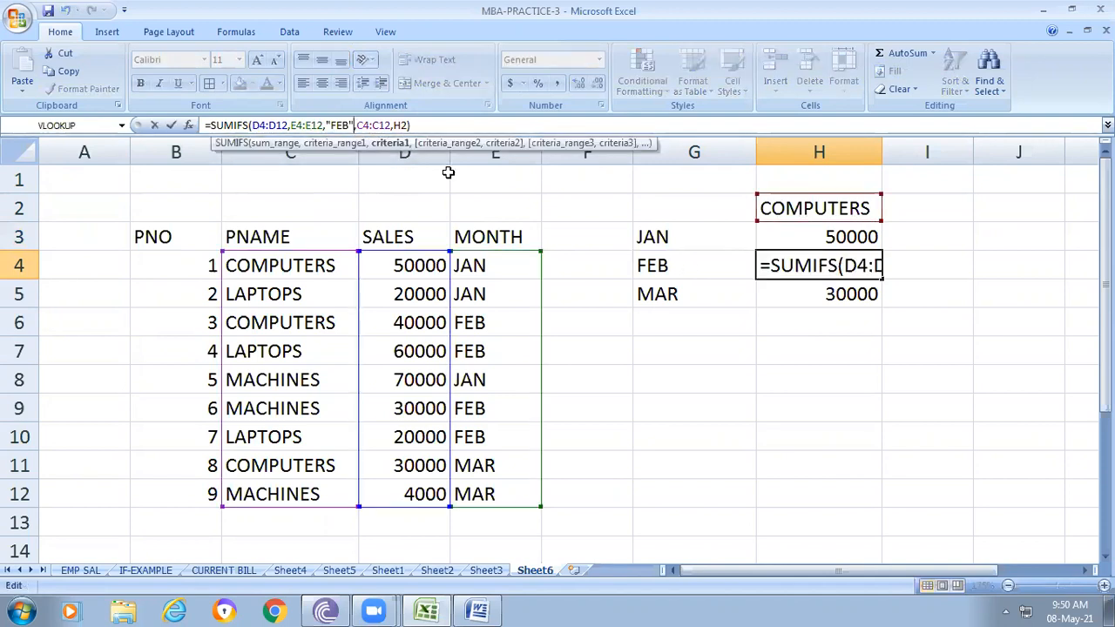
key(BackSpace)
key(BackSpace)
key(BackSpace)
key(BackSpace)
key(BackSpace)
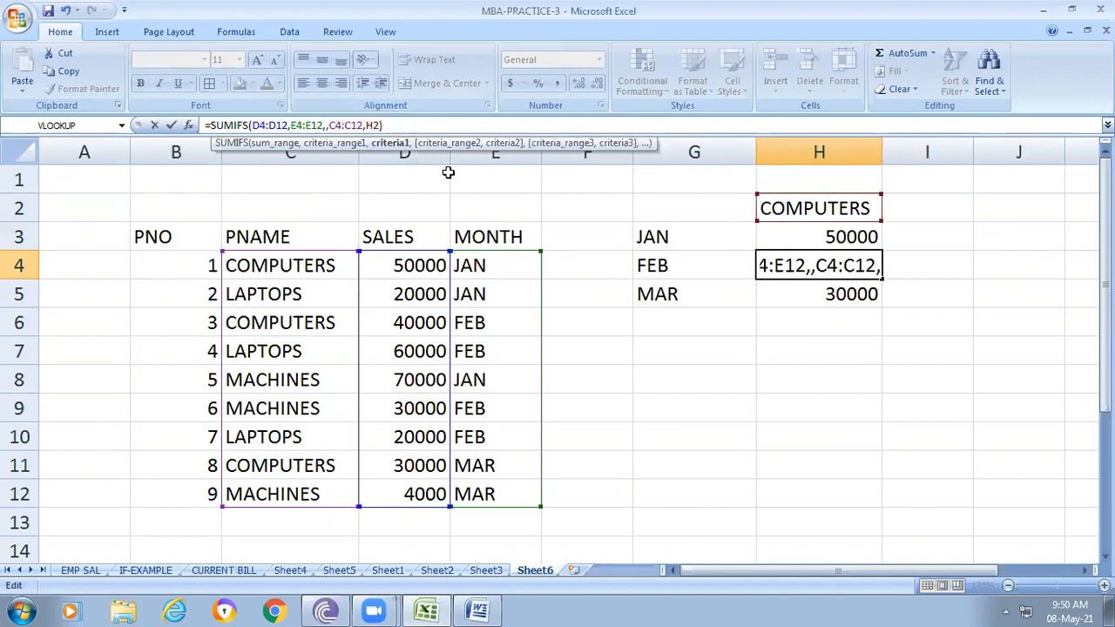
text(G4)
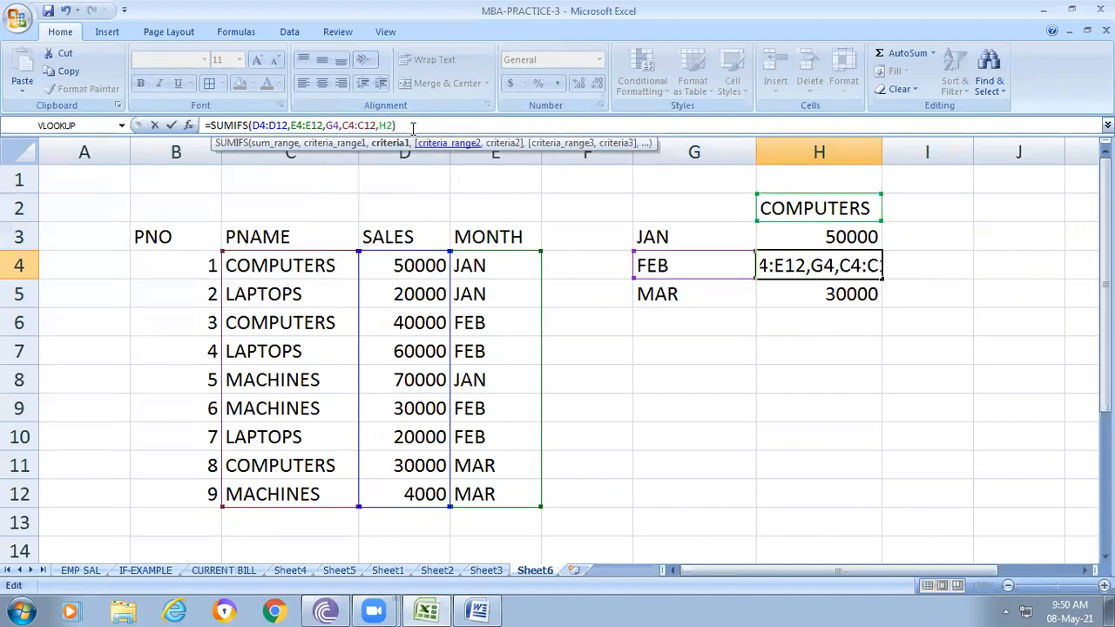
click(877, 348)
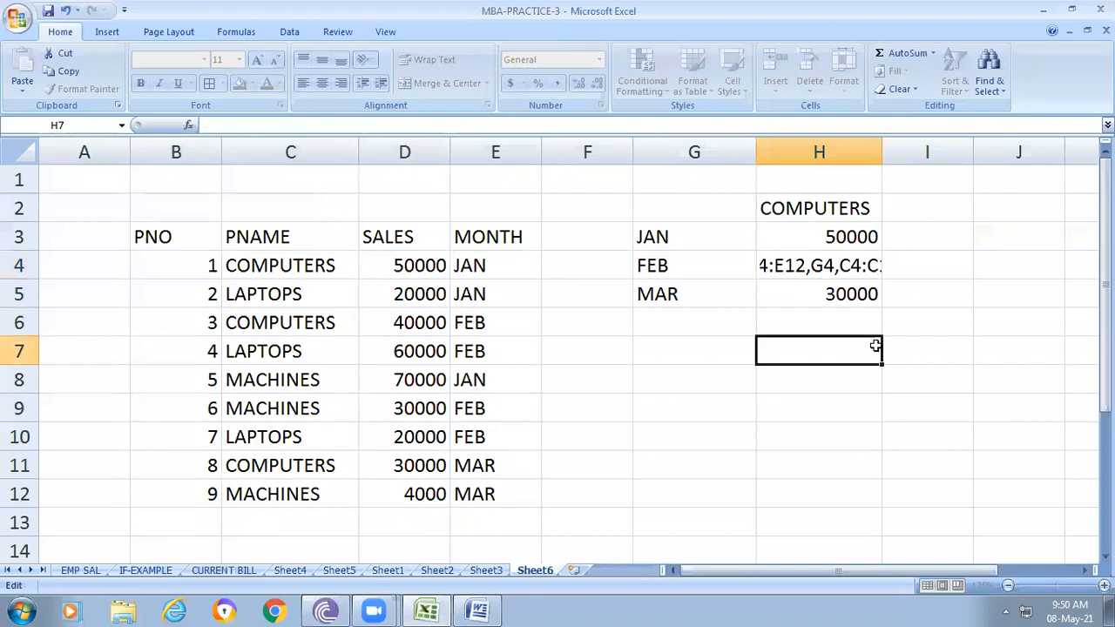
Replace the "MAR" criterion in the H5 SUMIFS formula with the cell reference G5.
click(839, 296)
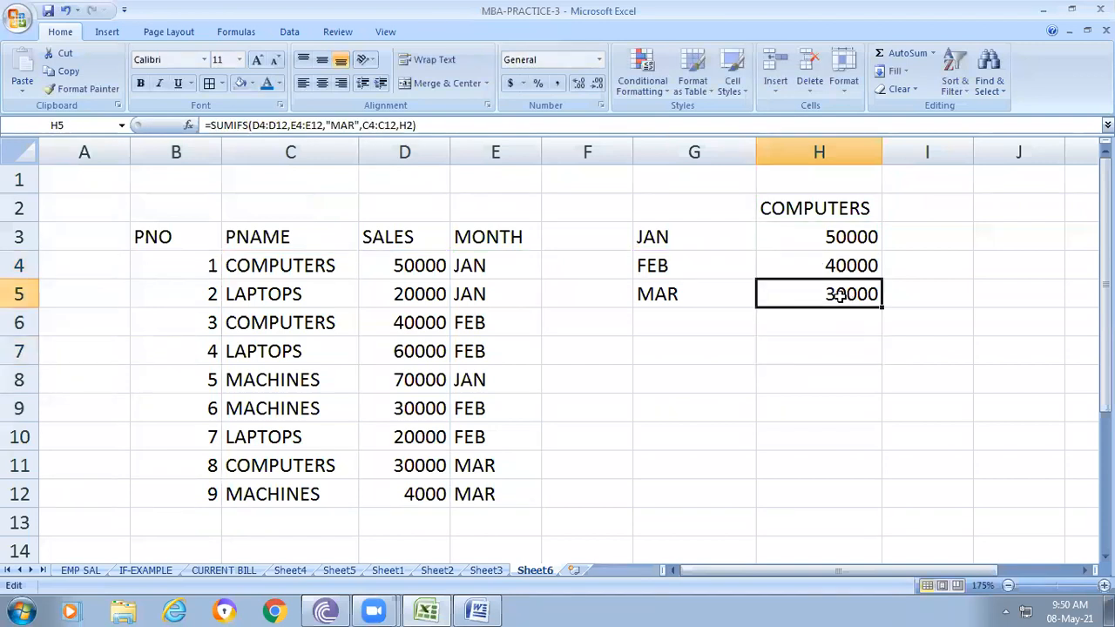
click(361, 125)
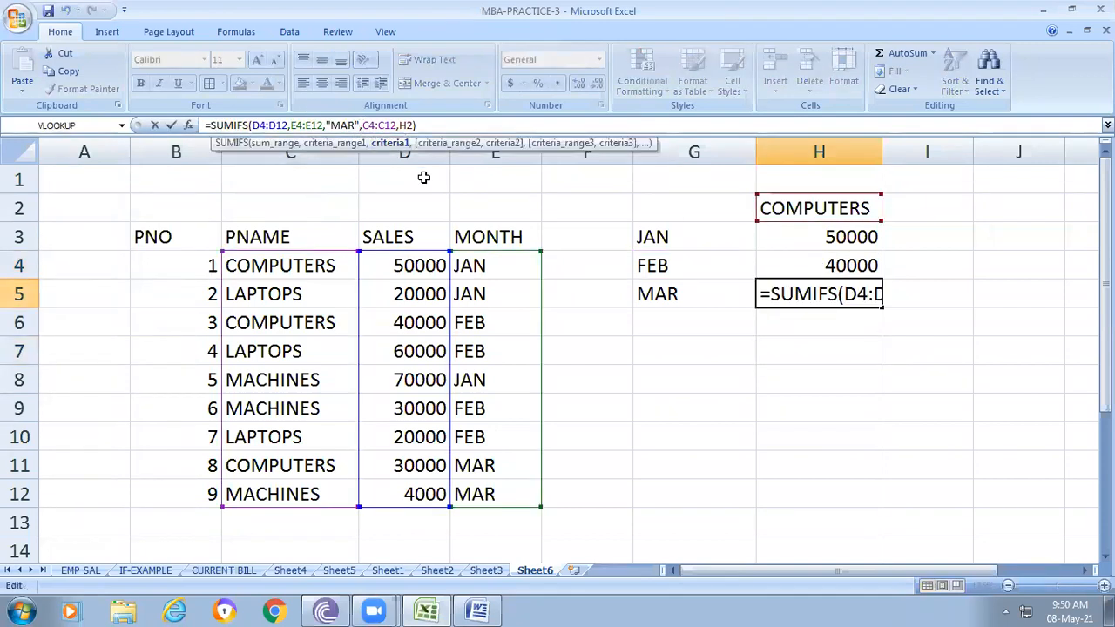
key(BackSpace)
key(BackSpace)
key(BackSpace)
key(BackSpace)
key(BackSpace)
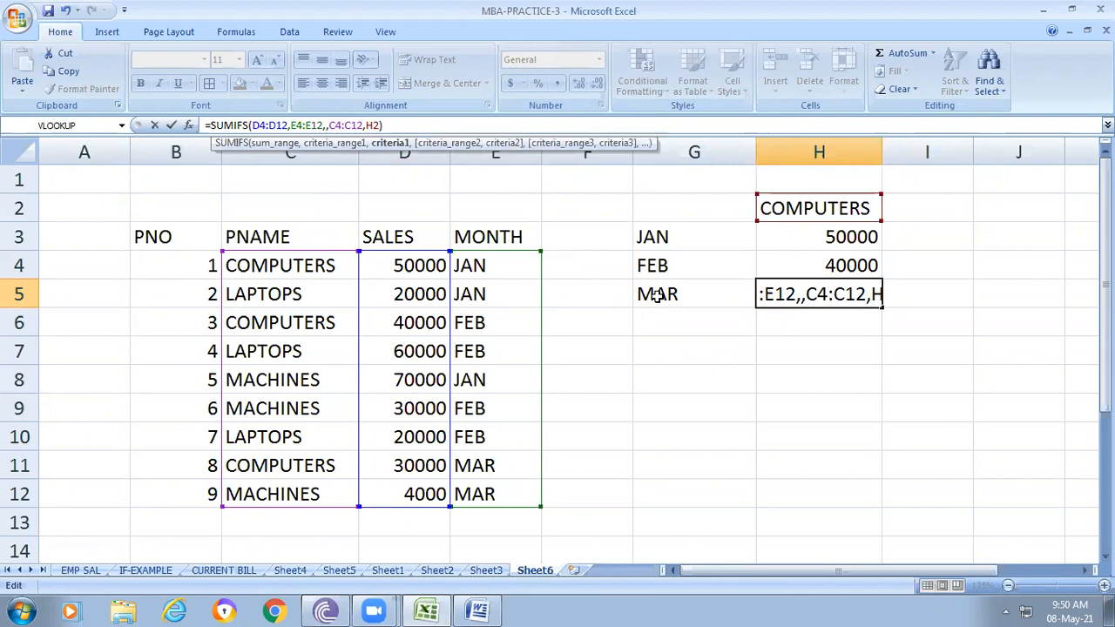
click(691, 170)
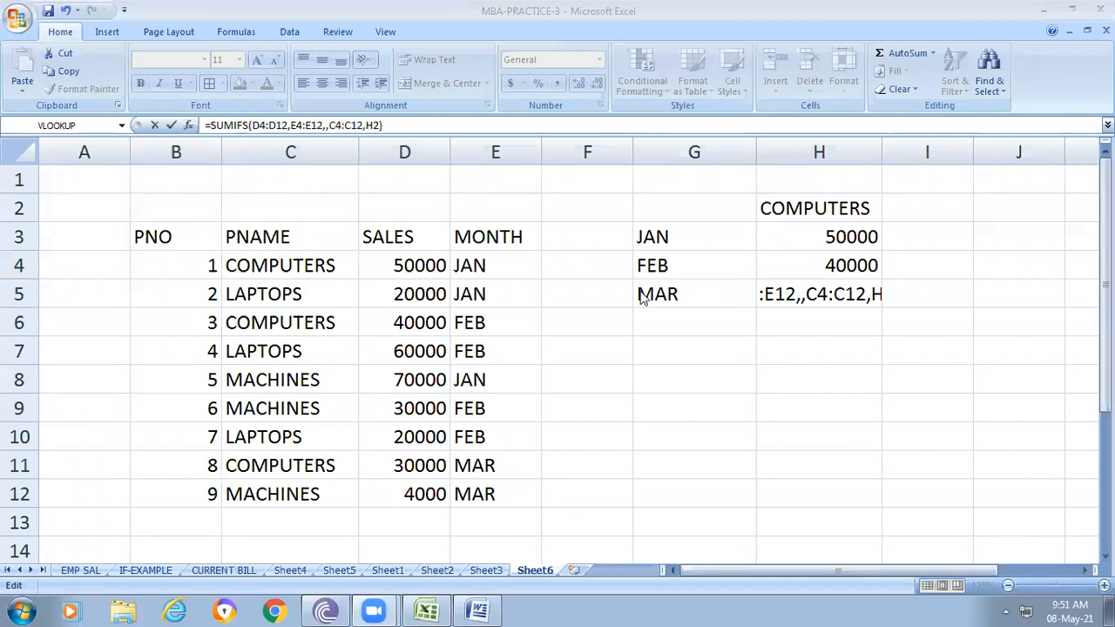
click(326, 125)
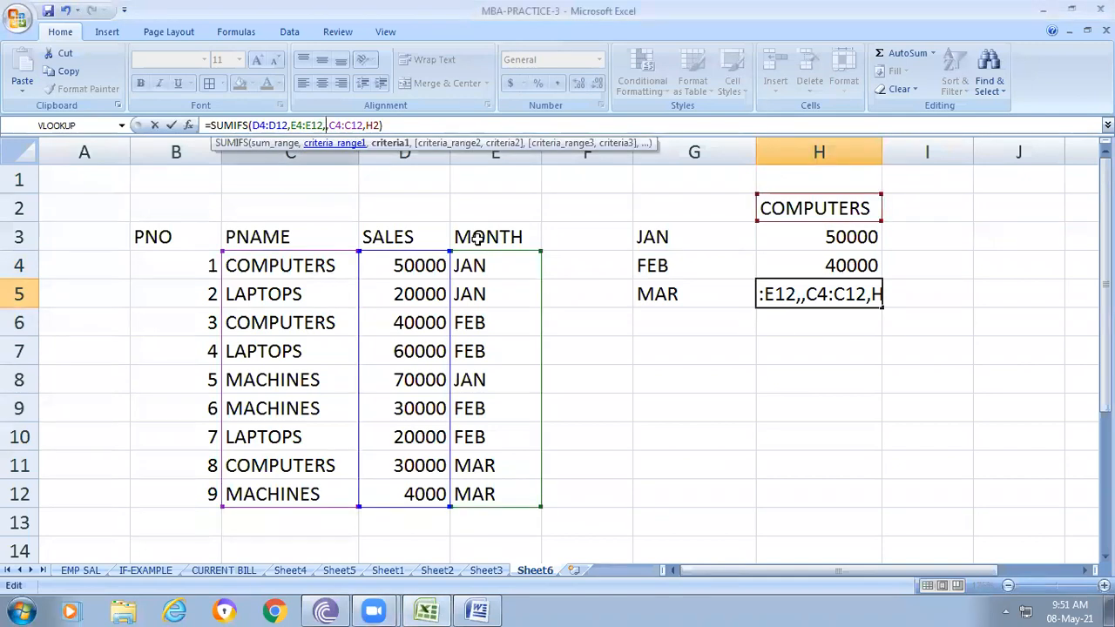
text(G5)
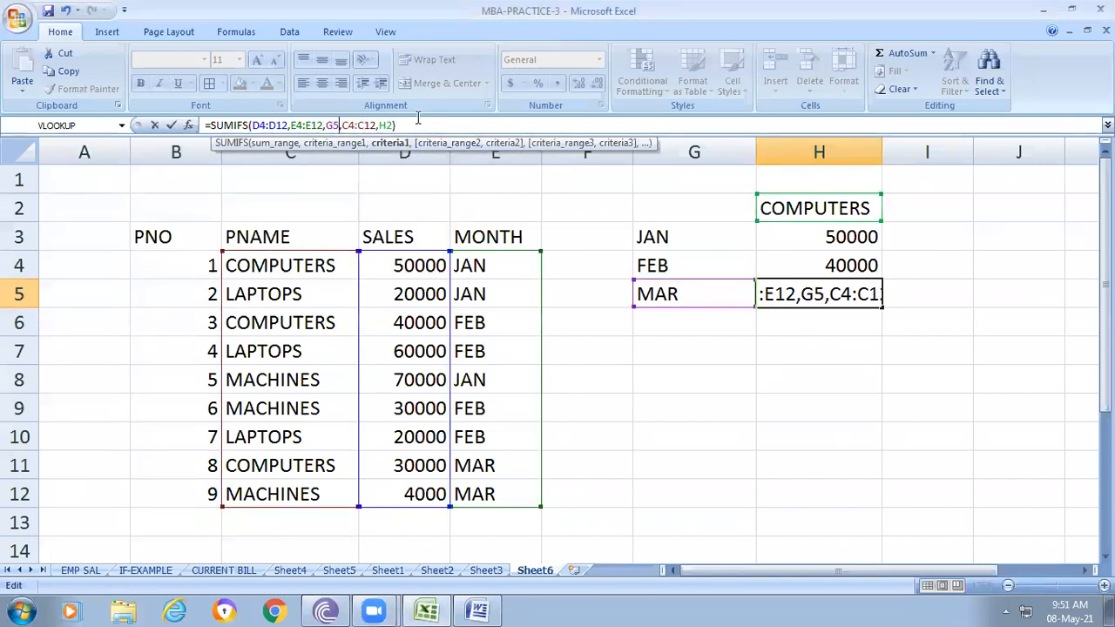
click(415, 126)
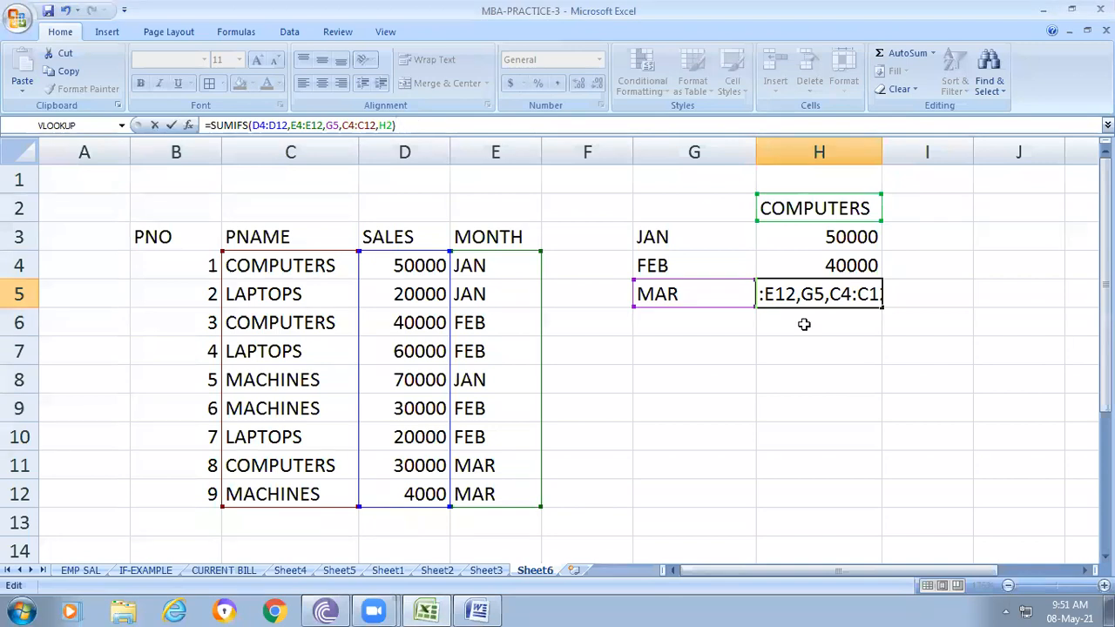
click(853, 294)
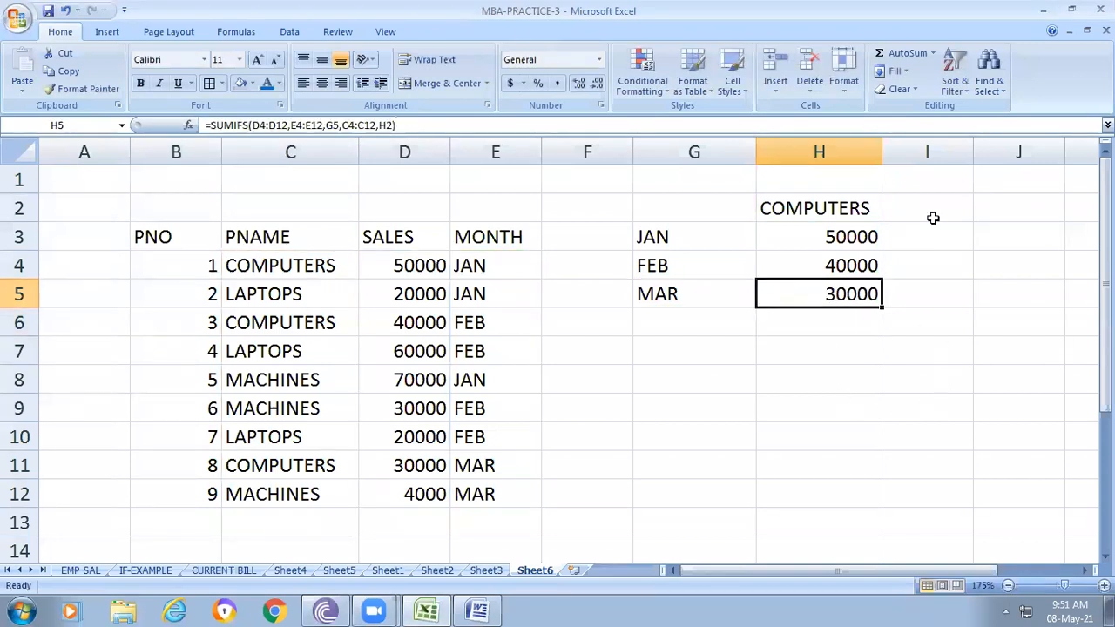
click(595, 352)
click(703, 355)
click(835, 352)
click(846, 322)
click(681, 324)
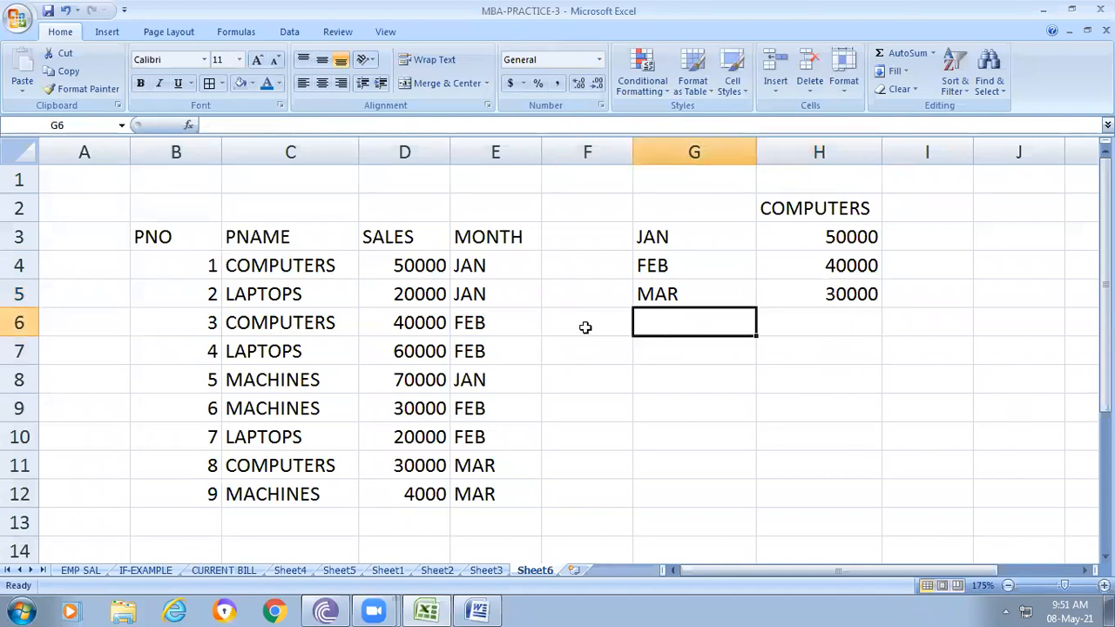
click(583, 326)
click(589, 294)
click(583, 266)
click(576, 238)
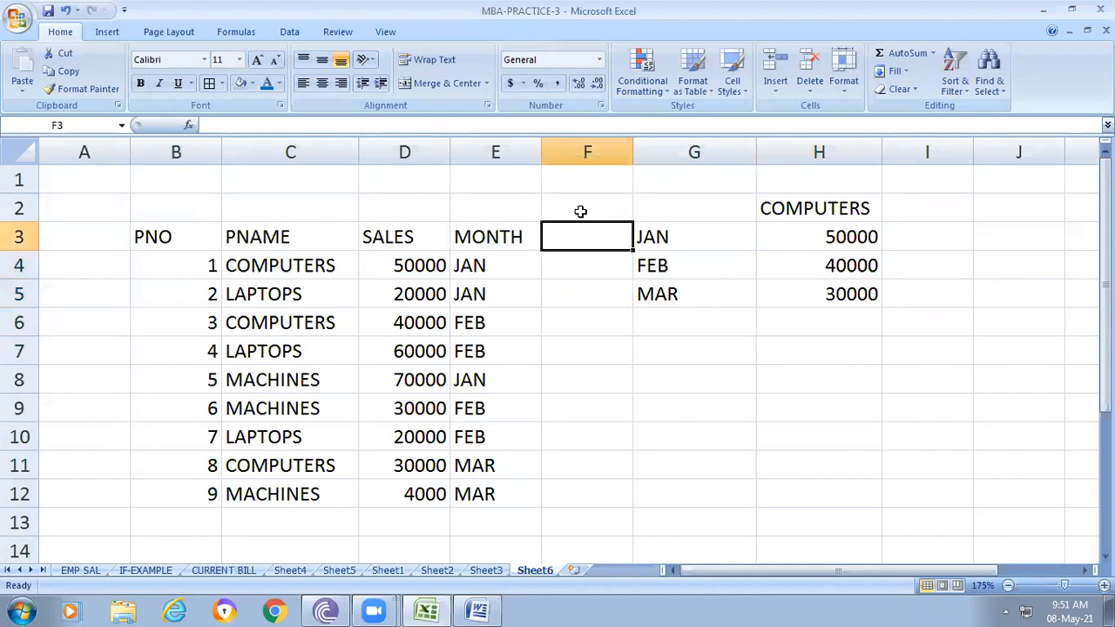
click(684, 215)
click(695, 246)
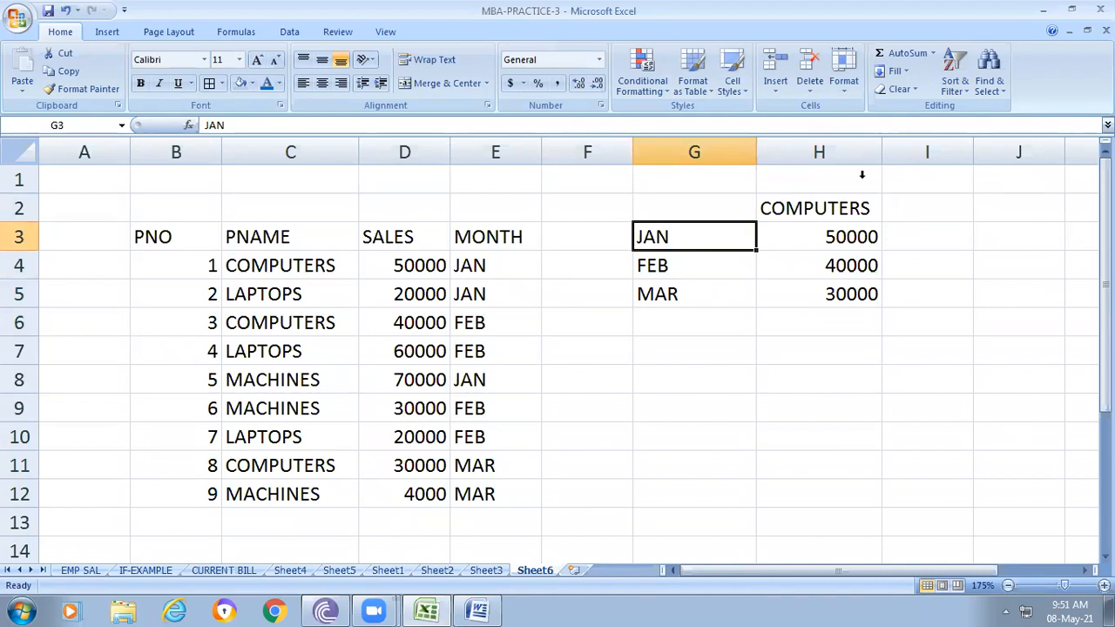
Change the product criterion in cell H2 to LAPTOPS so the monthly SUMIFS totals recalculate.
click(693, 57)
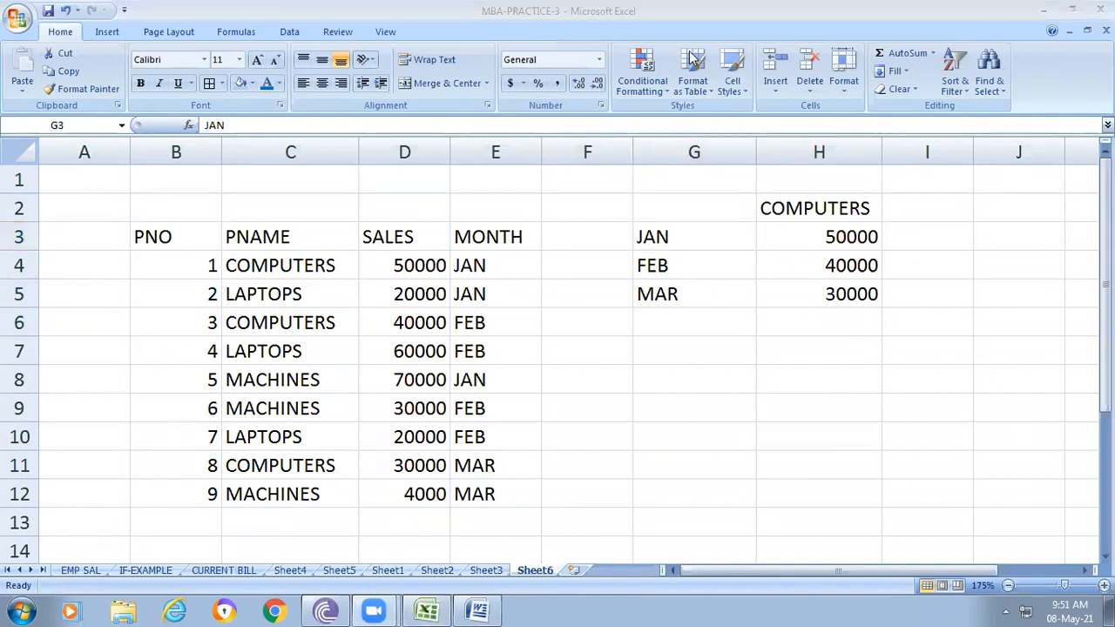
click(840, 240)
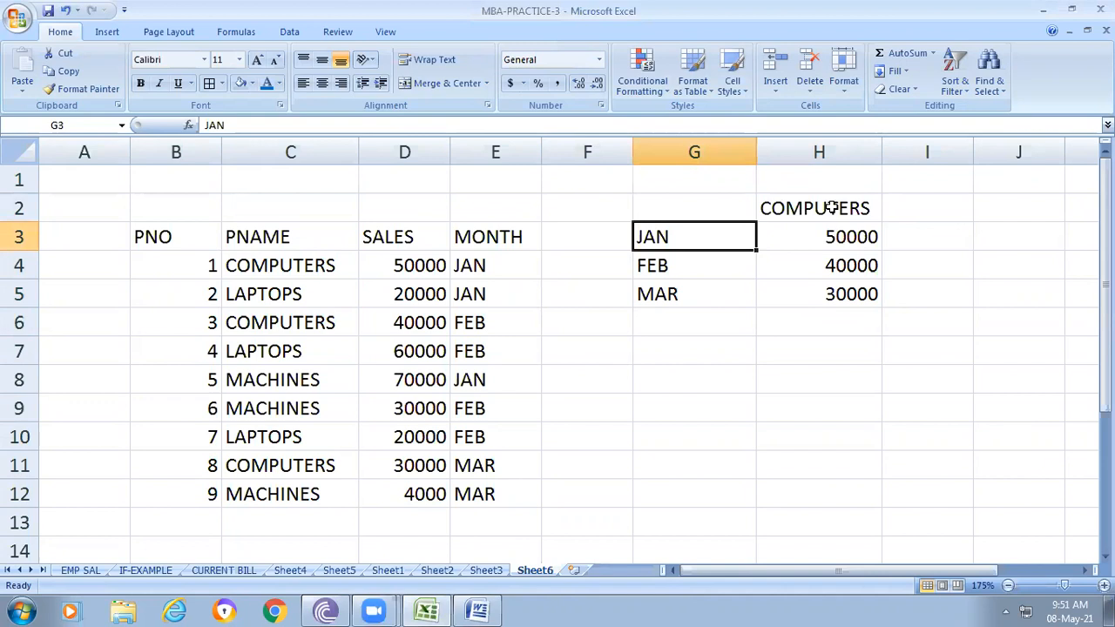
click(825, 202)
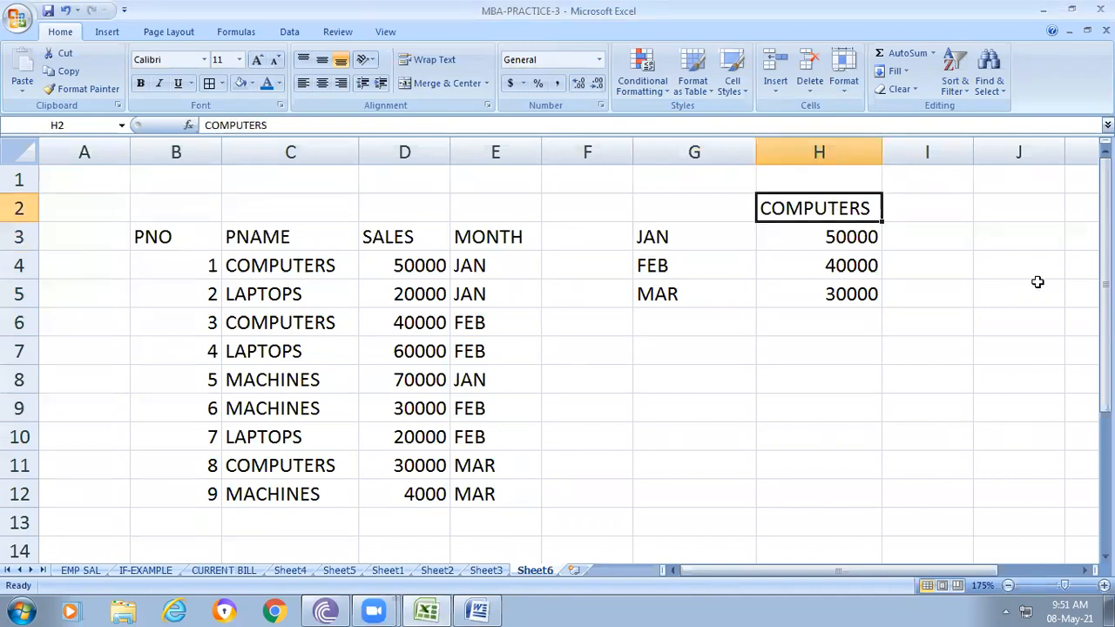
text(LAPTOP)
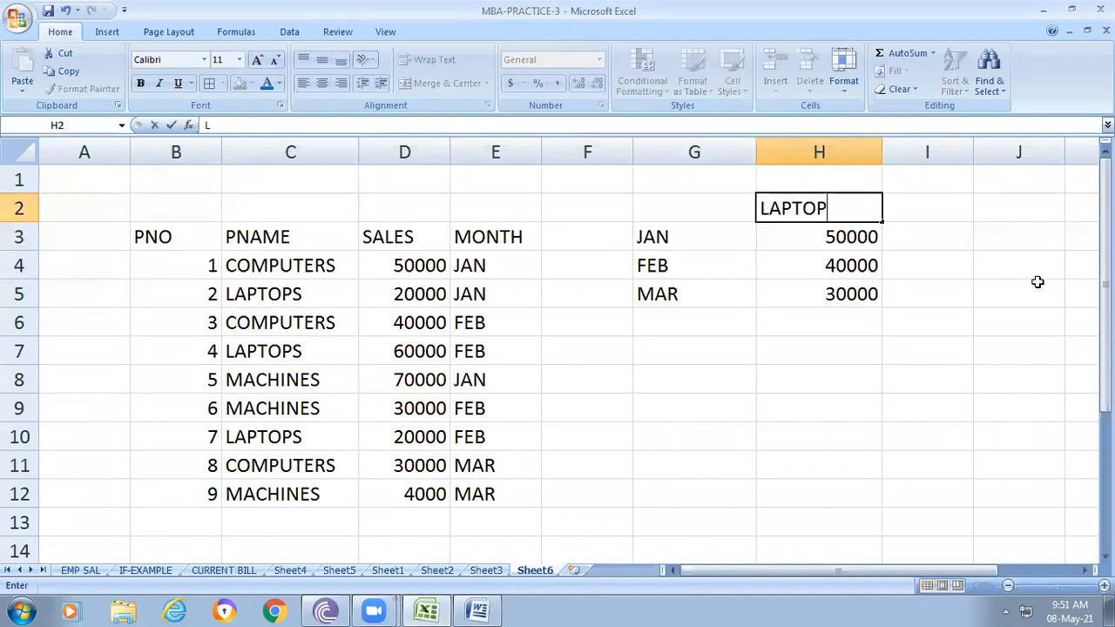
text(S)
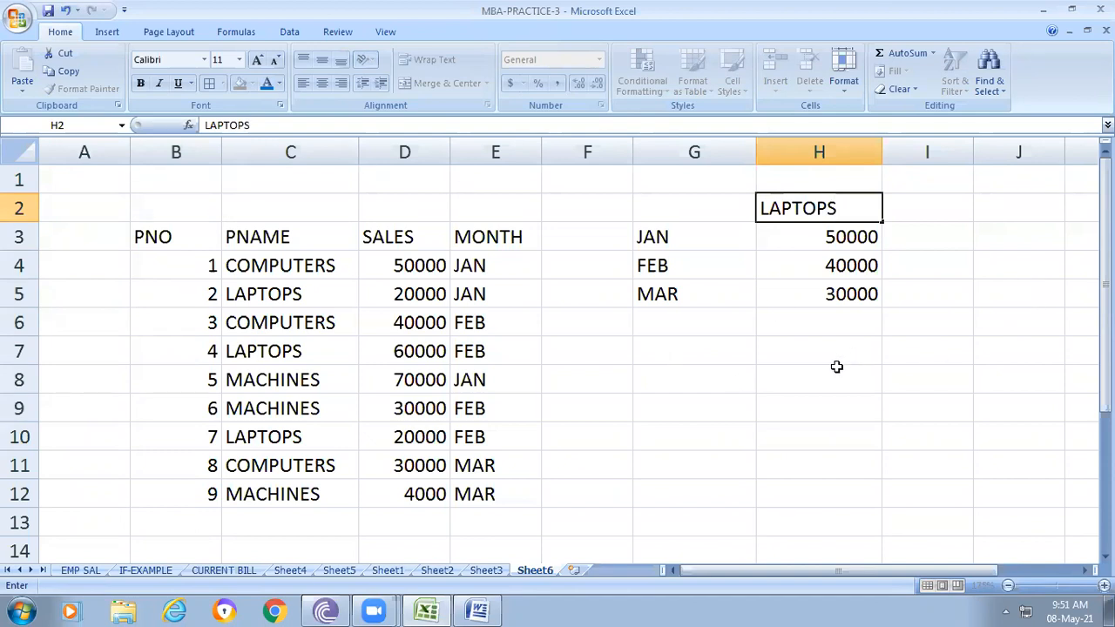
click(836, 367)
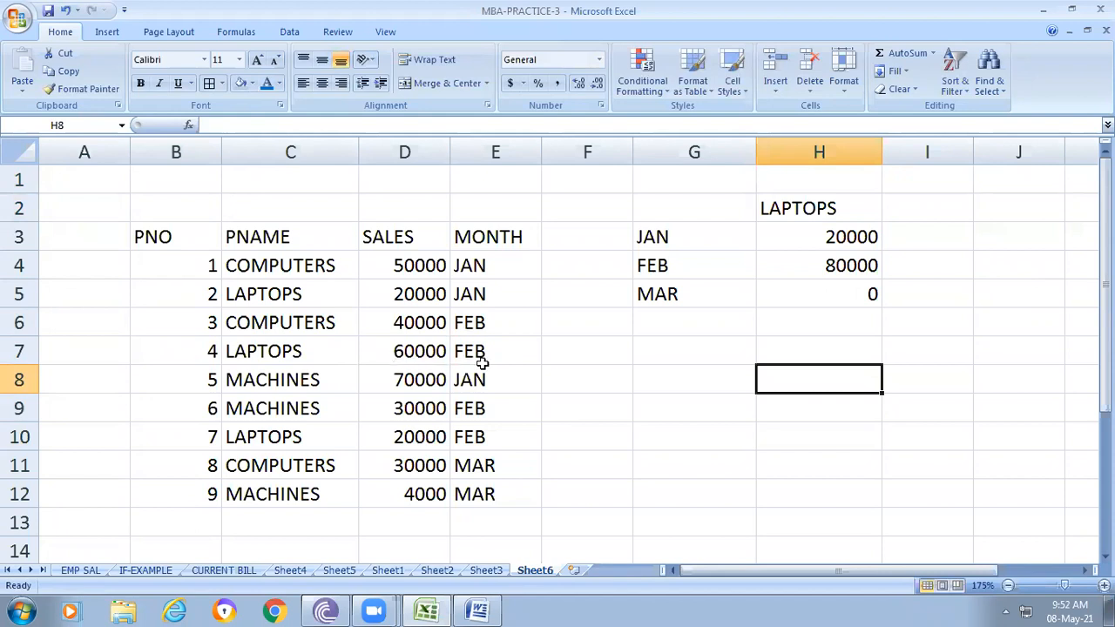
Check the FEB and MAR SUMIFS formulas and change the month of LAPTOPS record 7 in cell E10 to MAR.
click(844, 268)
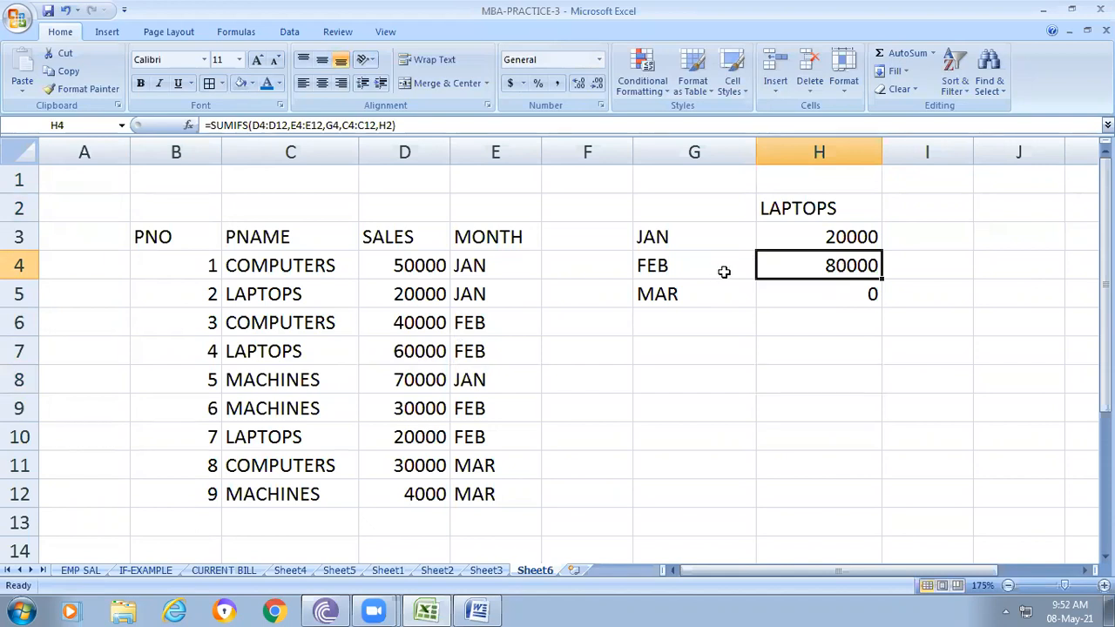
click(851, 293)
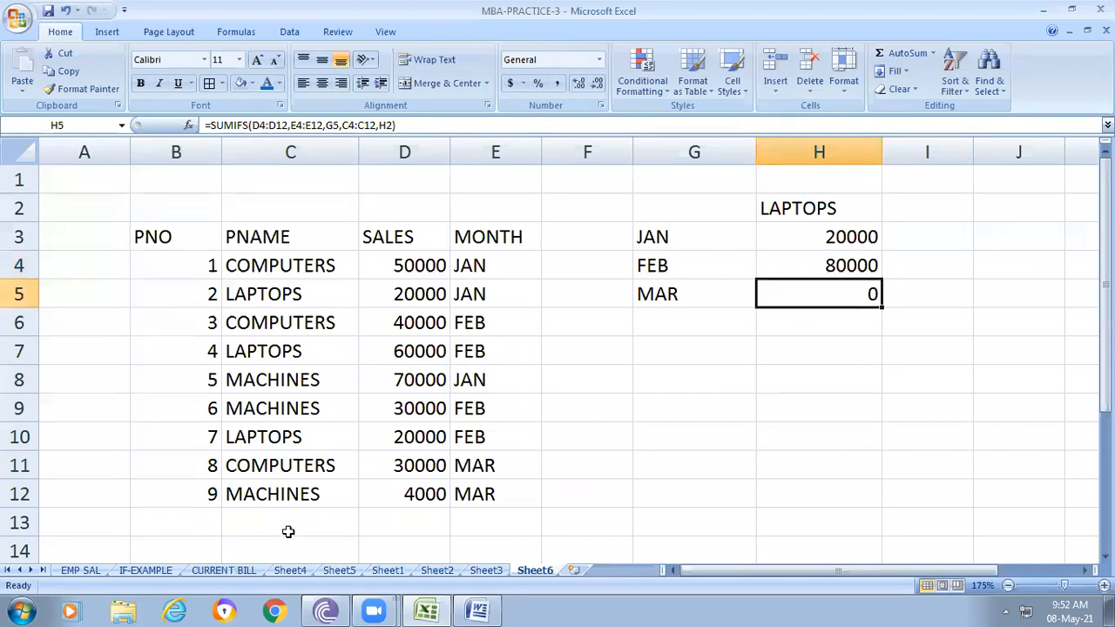
click(479, 436)
text(MAR)
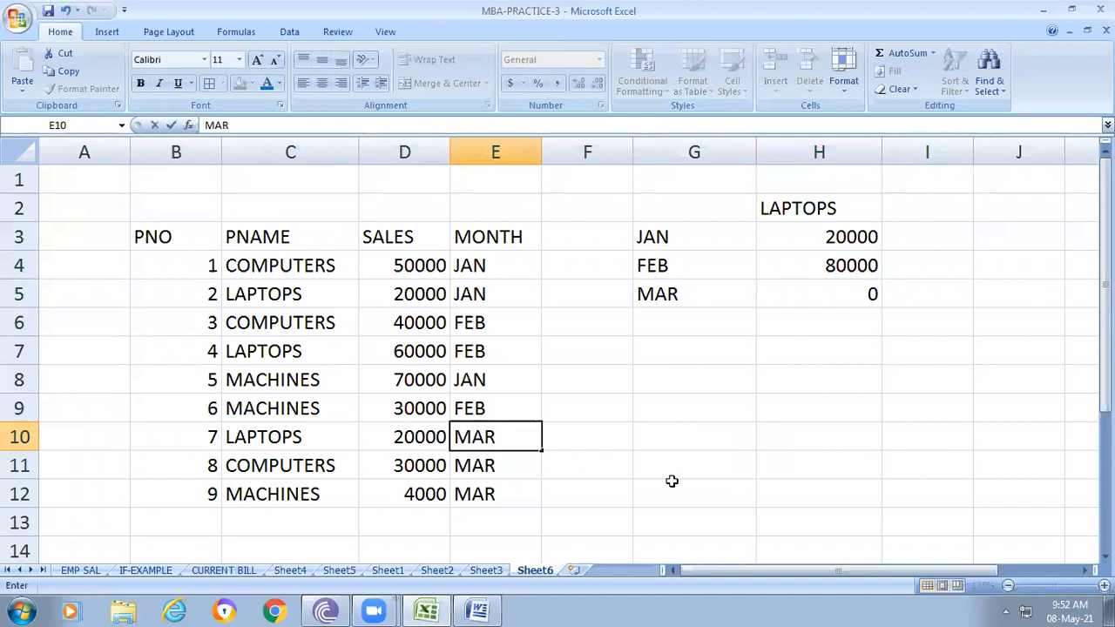
click(858, 388)
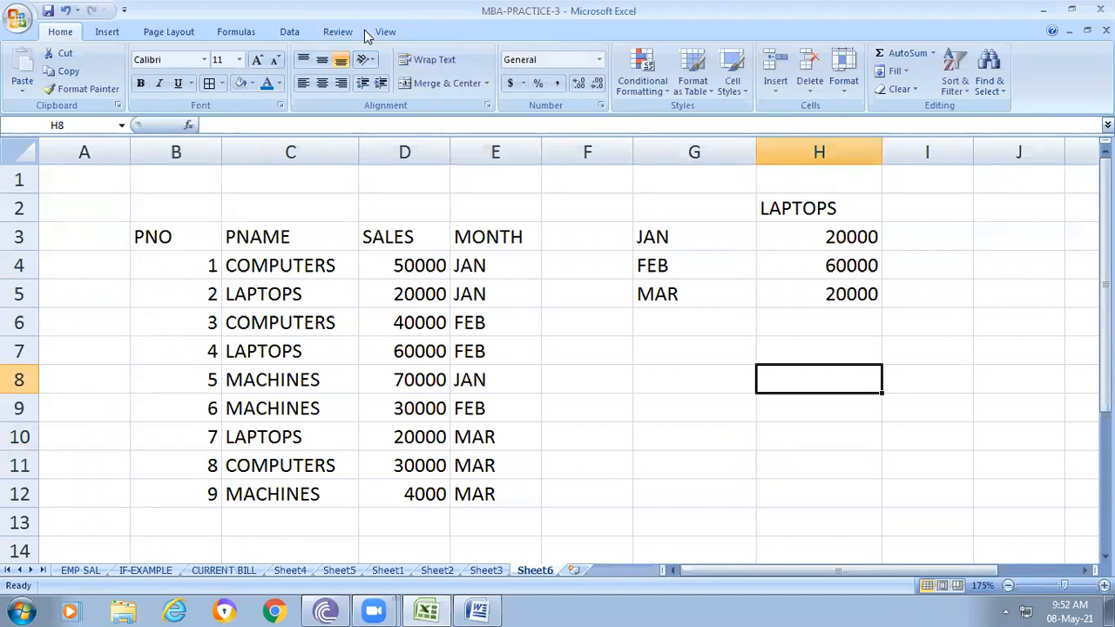
Switch the product criterion in cell H2 to MACHINES to recalculate the totals by month.
click(832, 208)
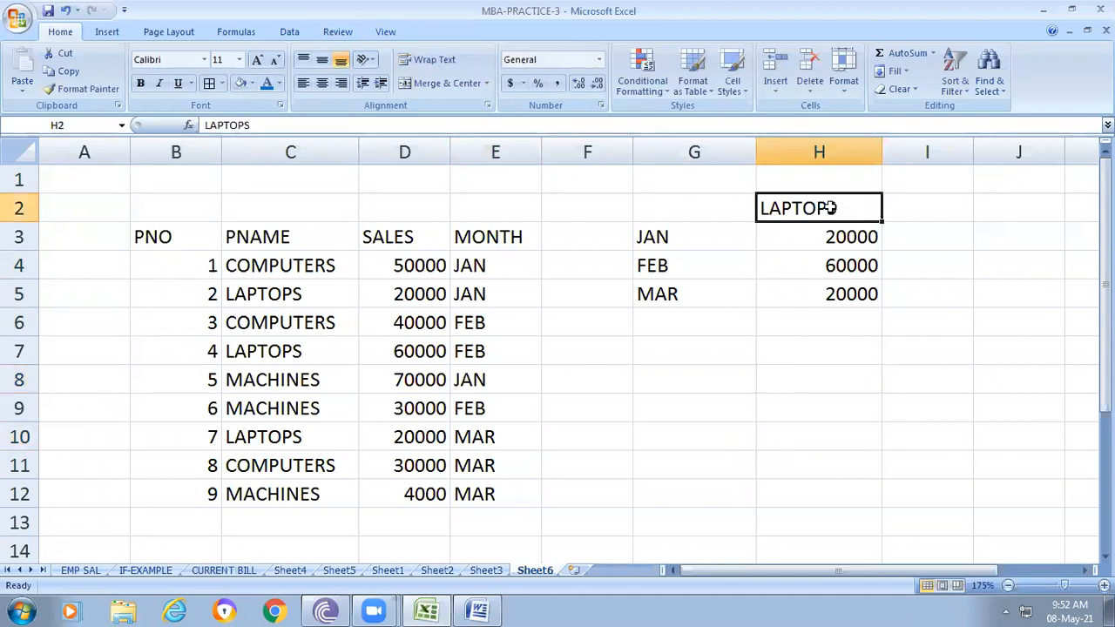
text(MA)
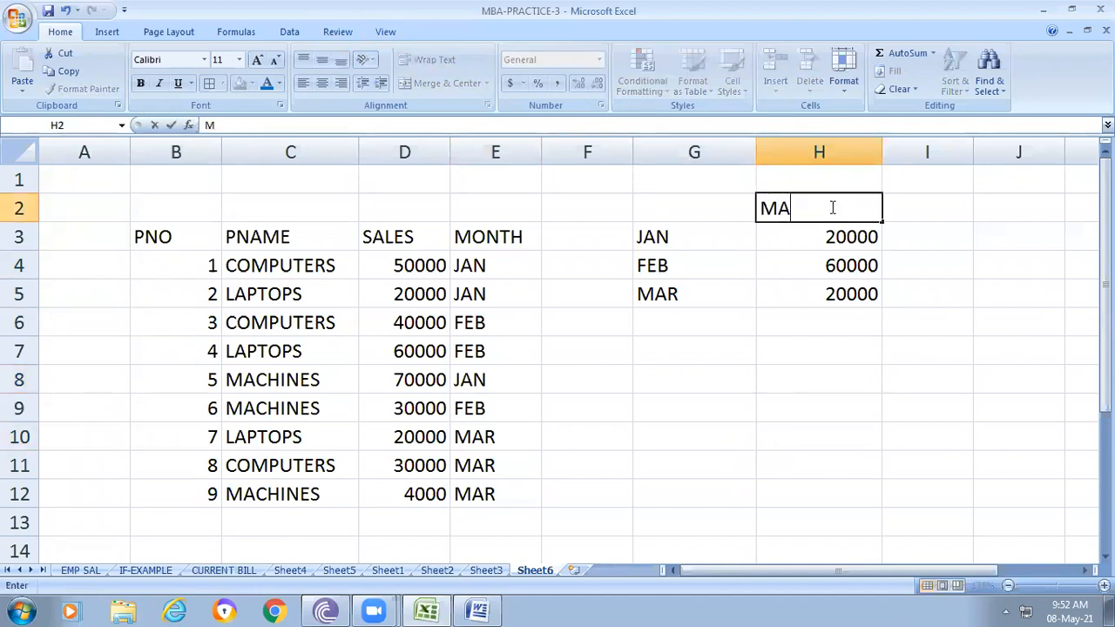
text(CHINES)
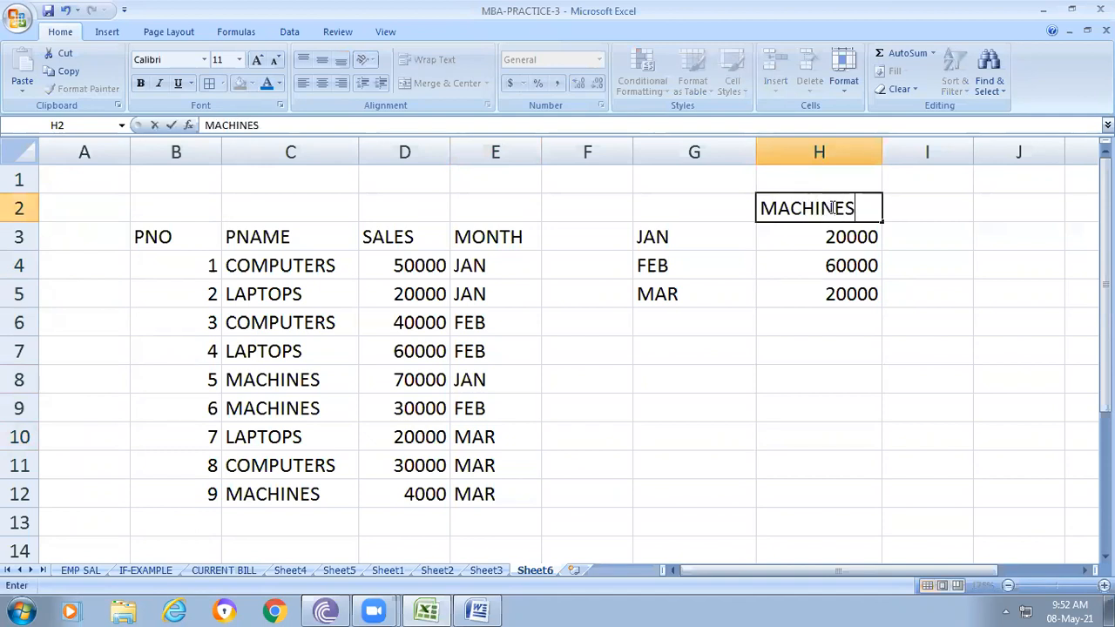
click(845, 370)
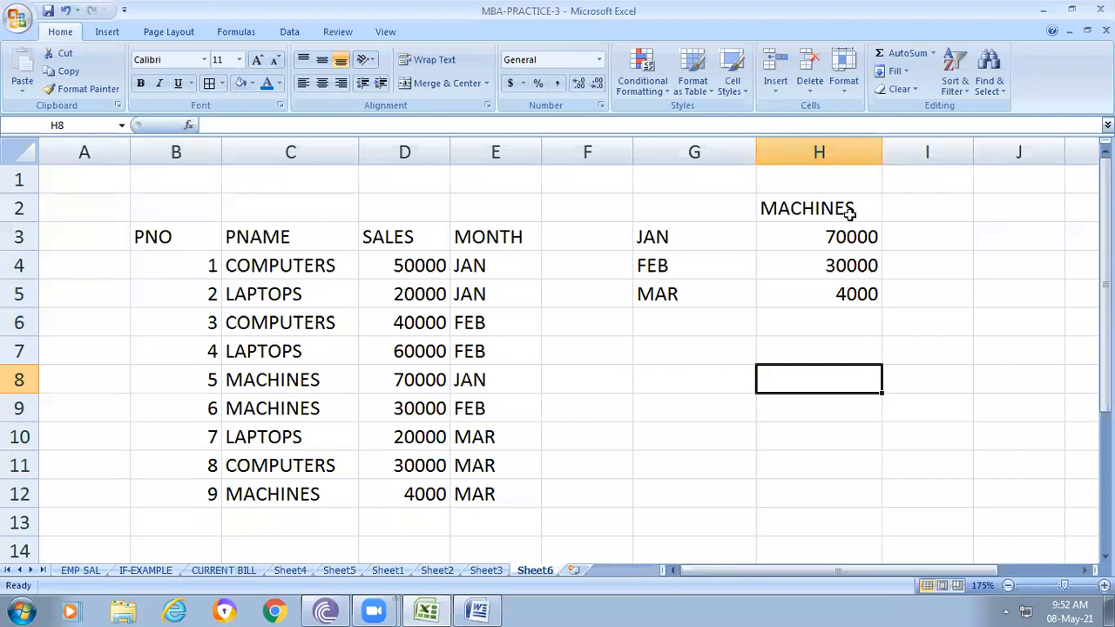
Set the product criterion in cell H2 back to COMPUTERS.
click(850, 213)
text(COMP)
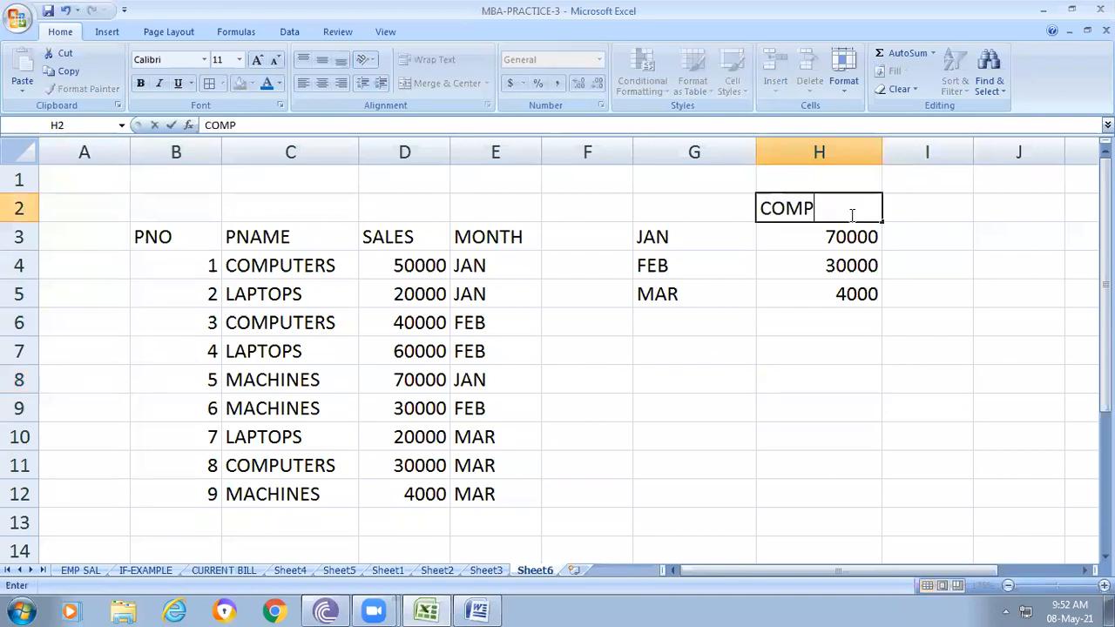
text(UTERS)
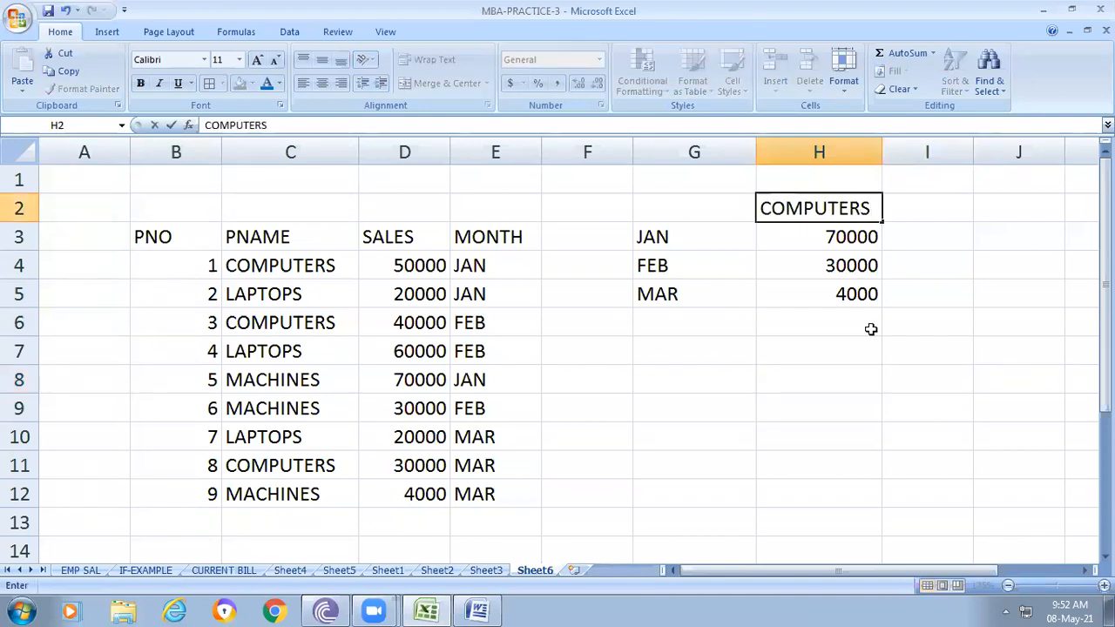
click(789, 397)
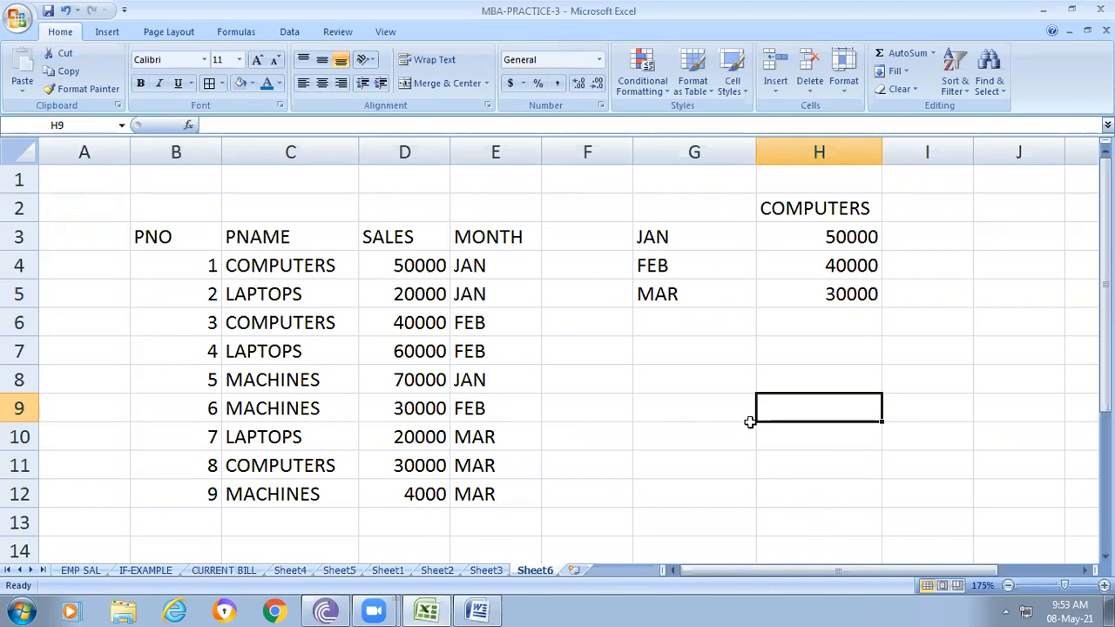
click(890, 5)
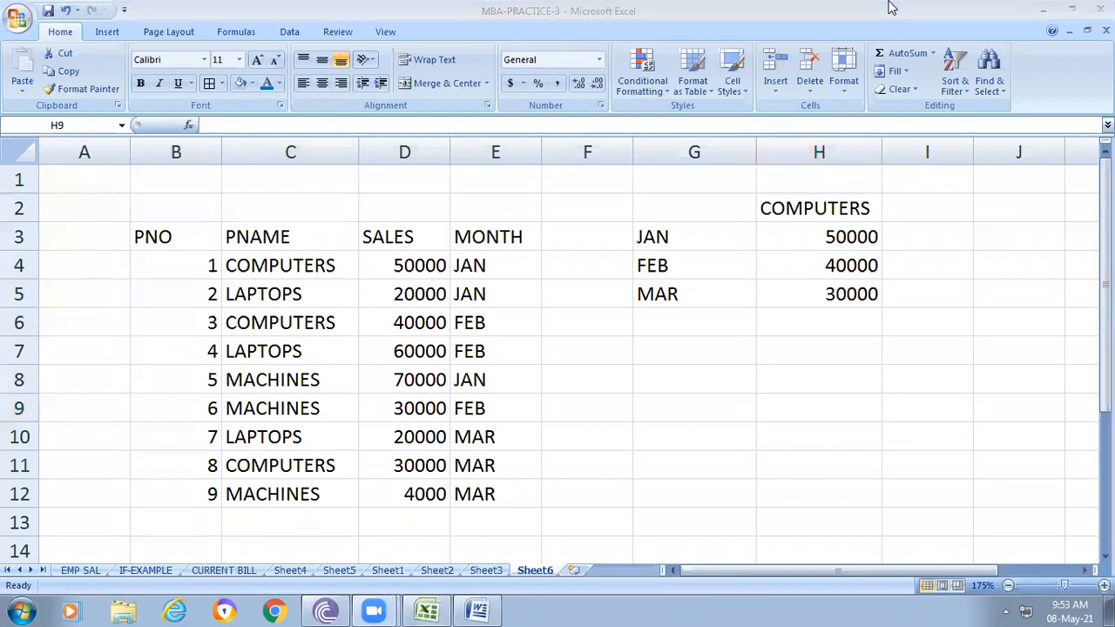